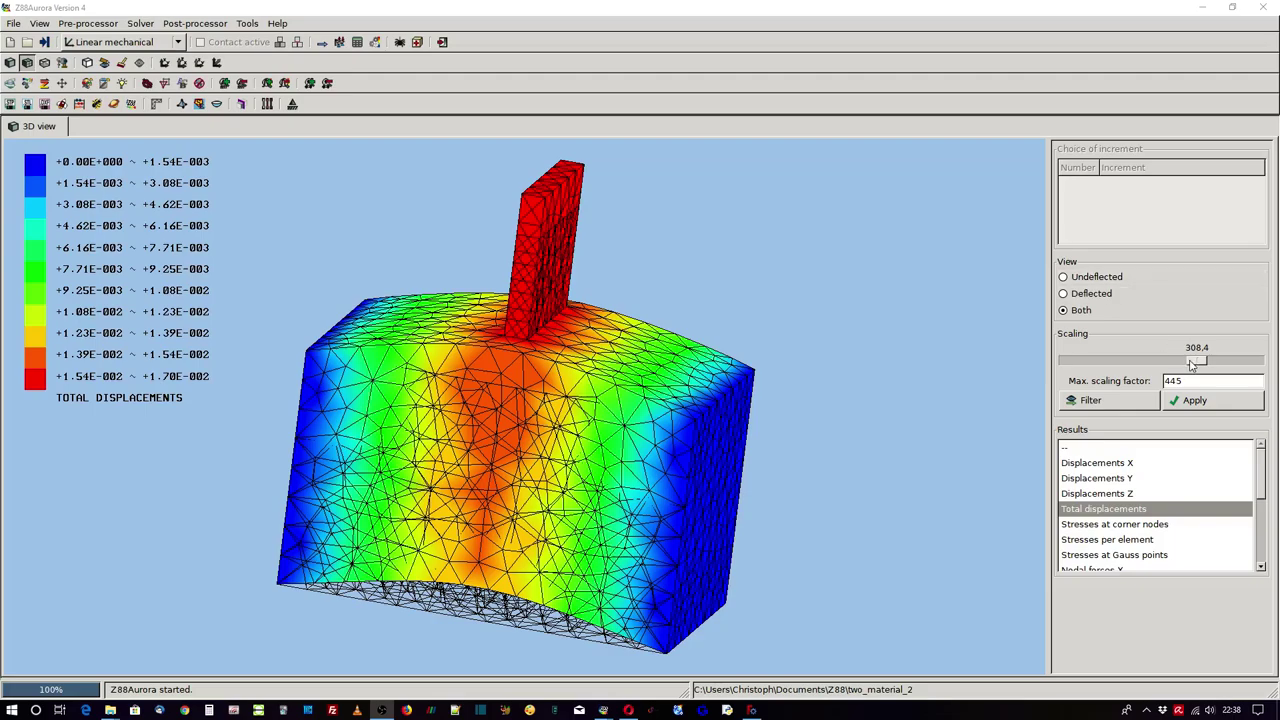
Step: Lower the displacement scaling, then return to the pre-processor geometry view
mouse_move(1197, 360)
left_mouse_down()
mouse_move(1100, 363)
mouse_move(1203, 370)
mouse_move(1100, 373)
mouse_move(1236, 373)
mouse_move(1093, 371)
mouse_move(1215, 368)
left_mouse_up()
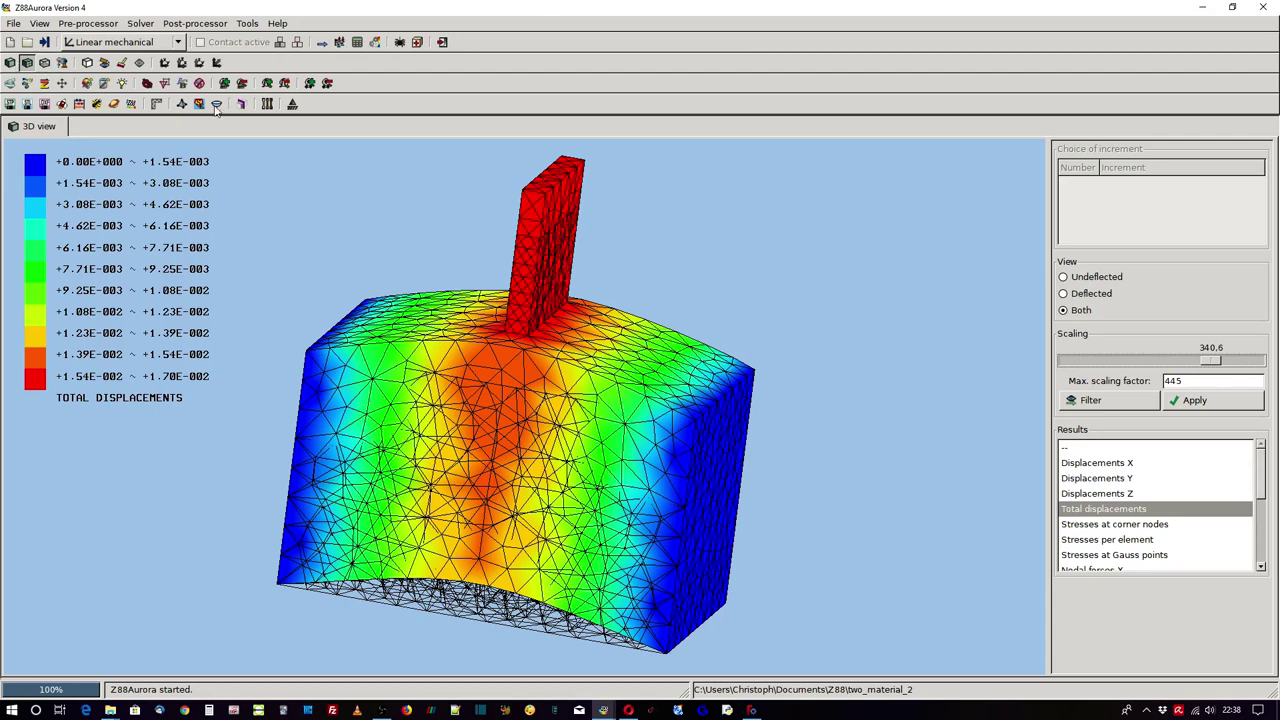
left_click(341, 44)
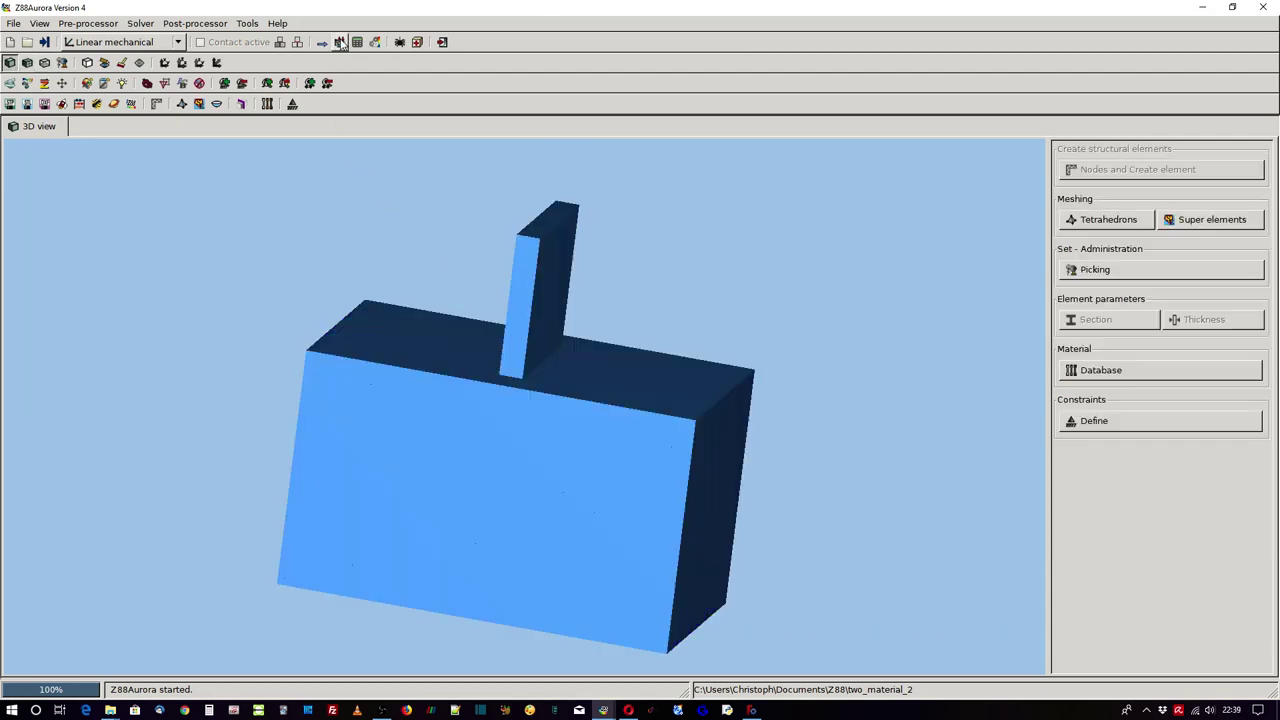
Step: Show the tetrahedral mesh in front view, zoomed and panned to reveal the embedded T-profile
left_click(44, 63)
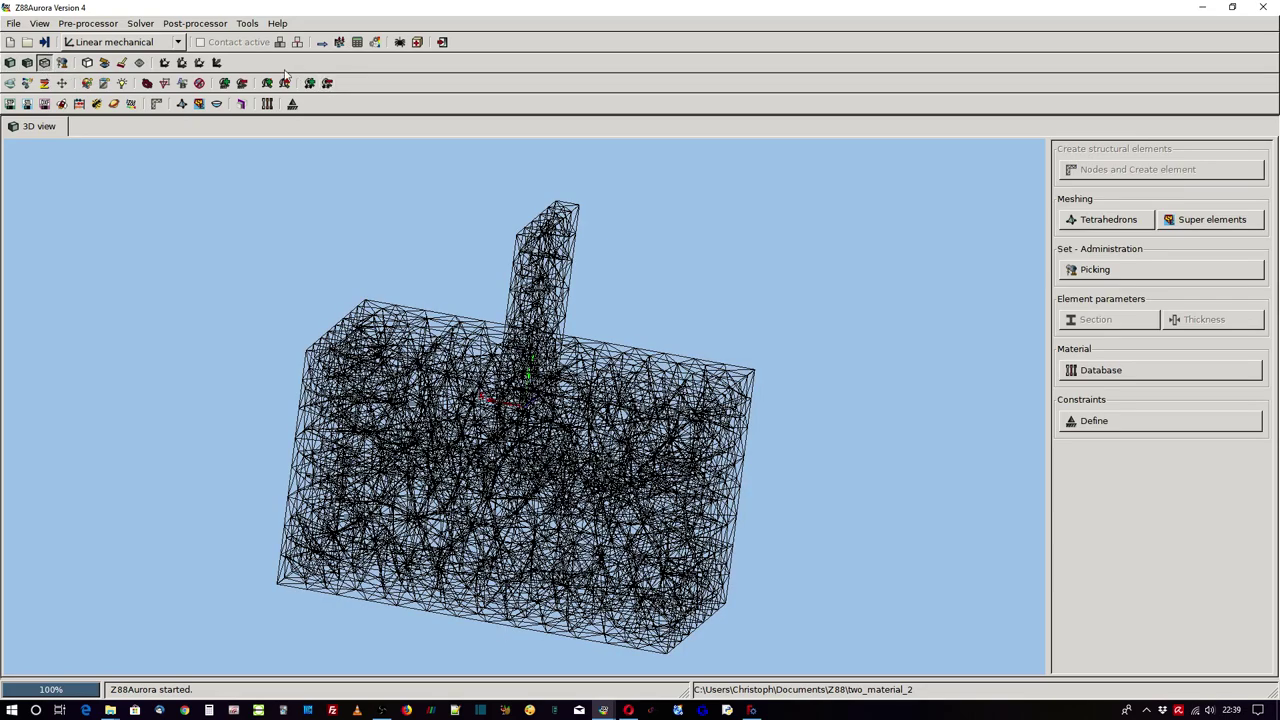
left_click(164, 62)
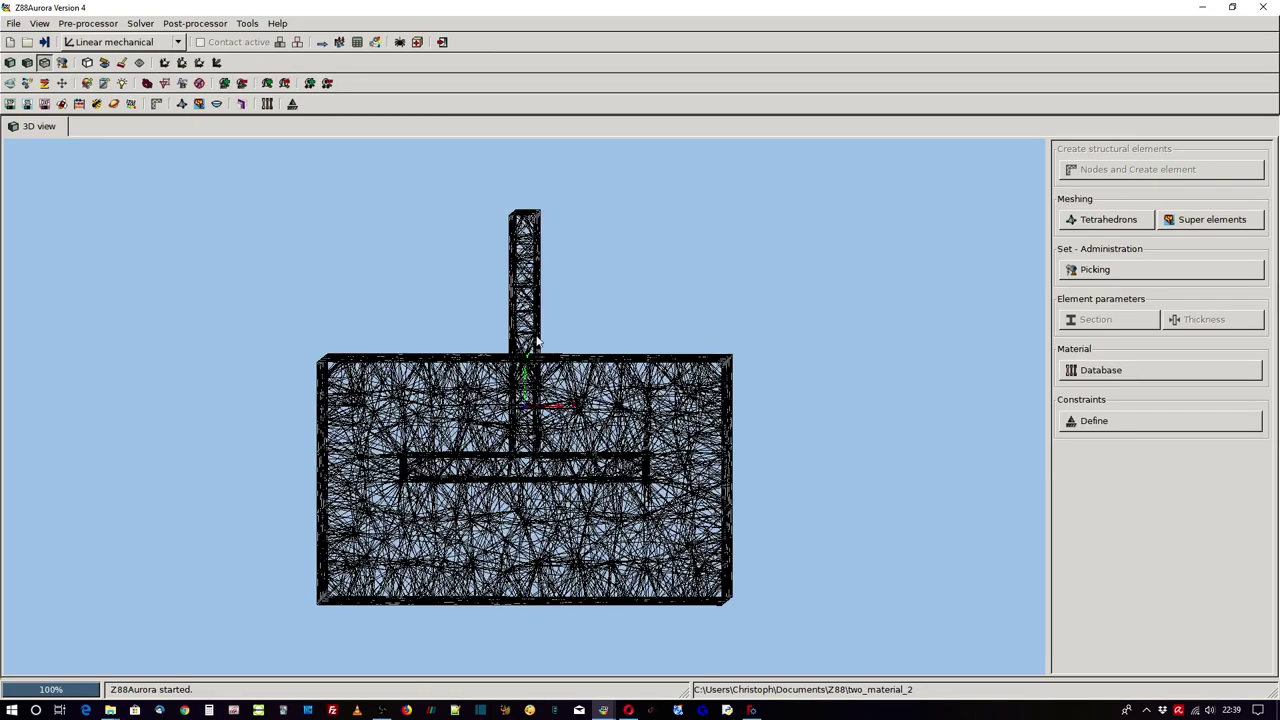
scroll(449, 415, "up", 3)
scroll(449, 415, "up", 1)
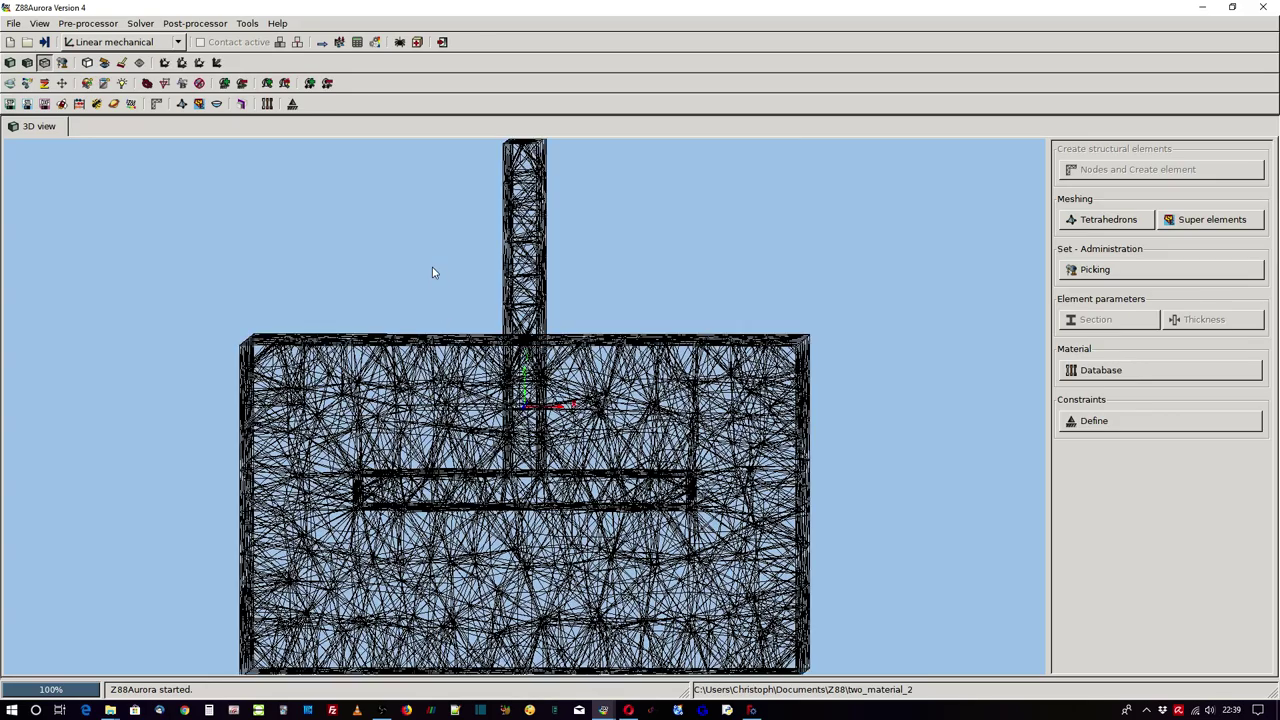
scroll(446, 289, "up", 1)
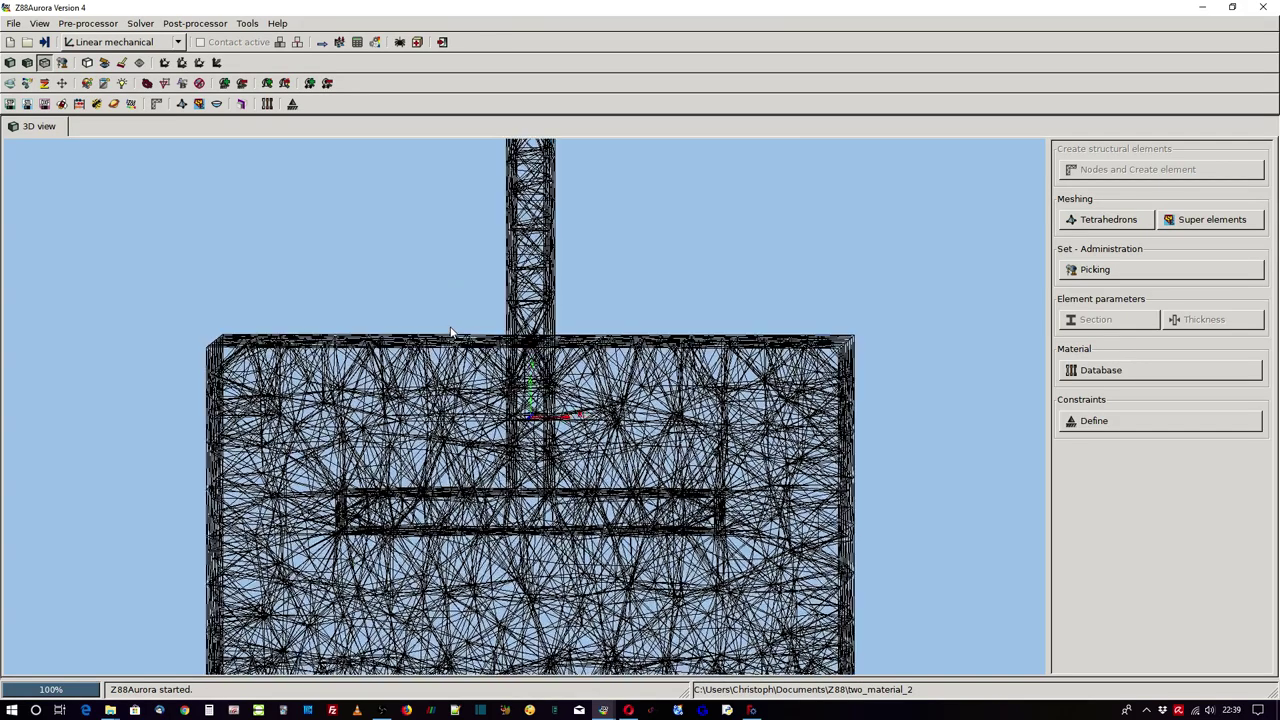
middle_click_drag(405, 239, 443, 298)
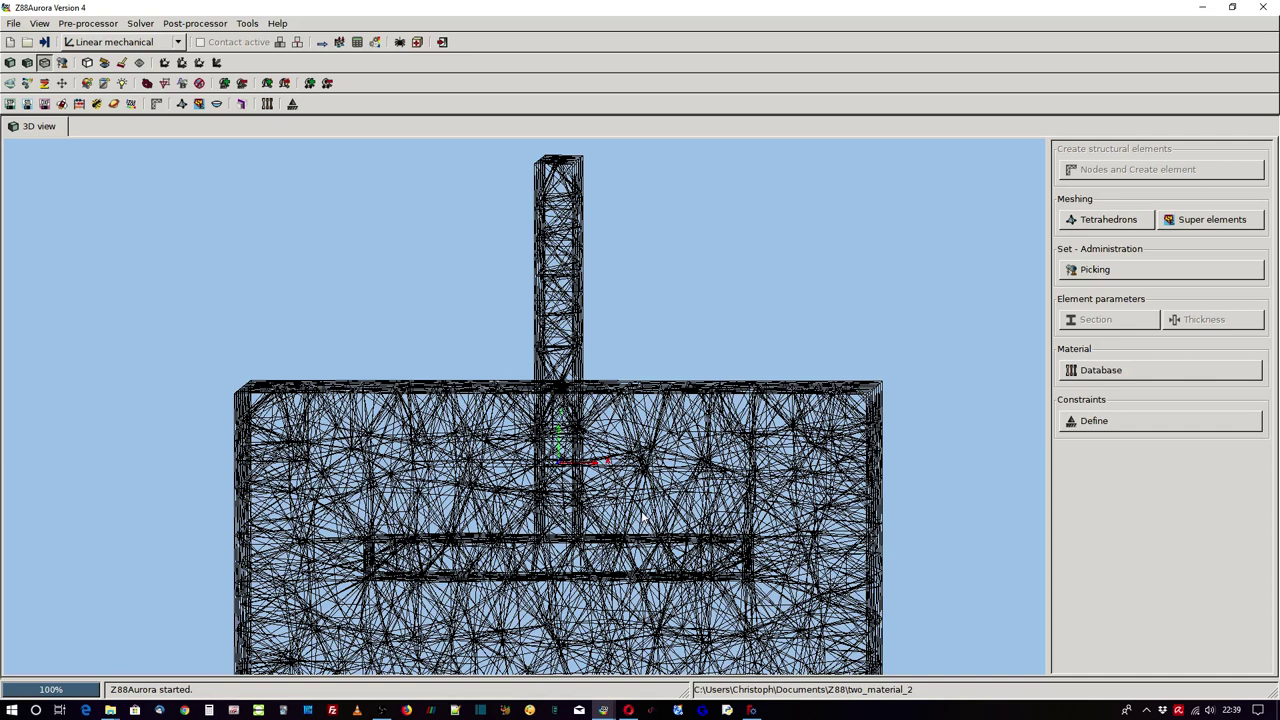
Step: Check Z88Aurora's version information, then switch over to FreeCAD
left_click(277, 28)
left_click(311, 145)
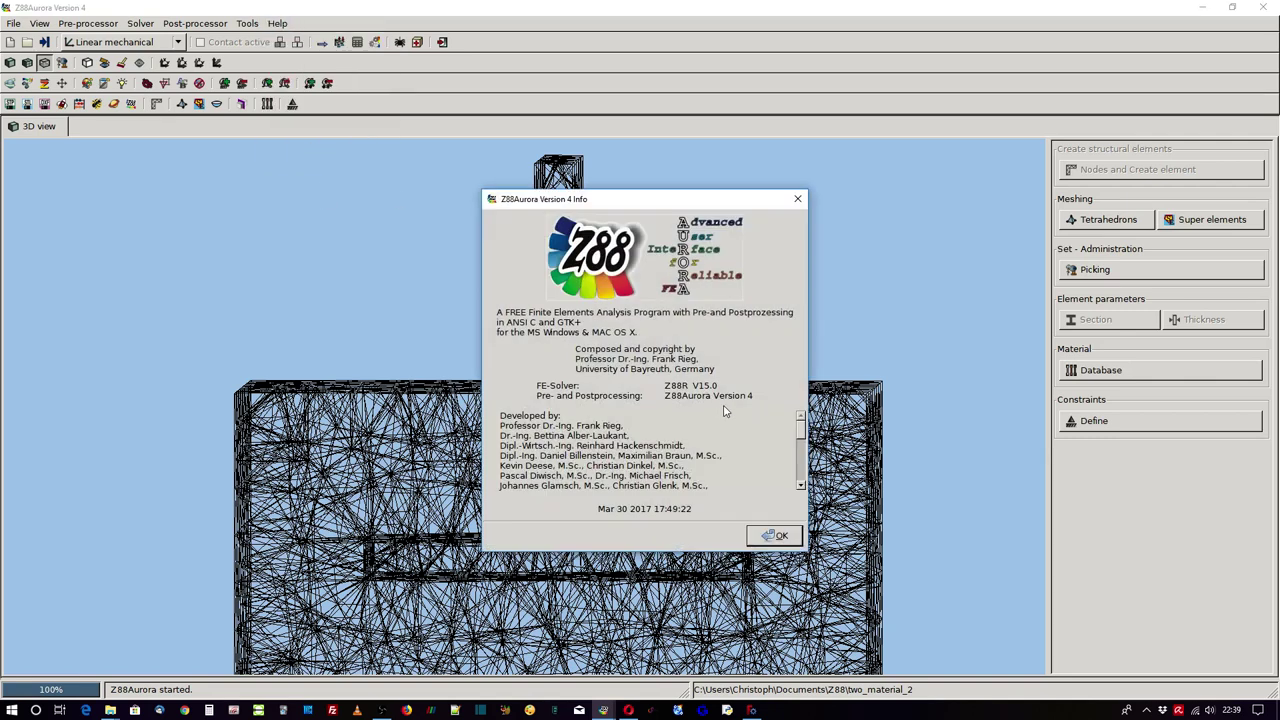
left_click(781, 537)
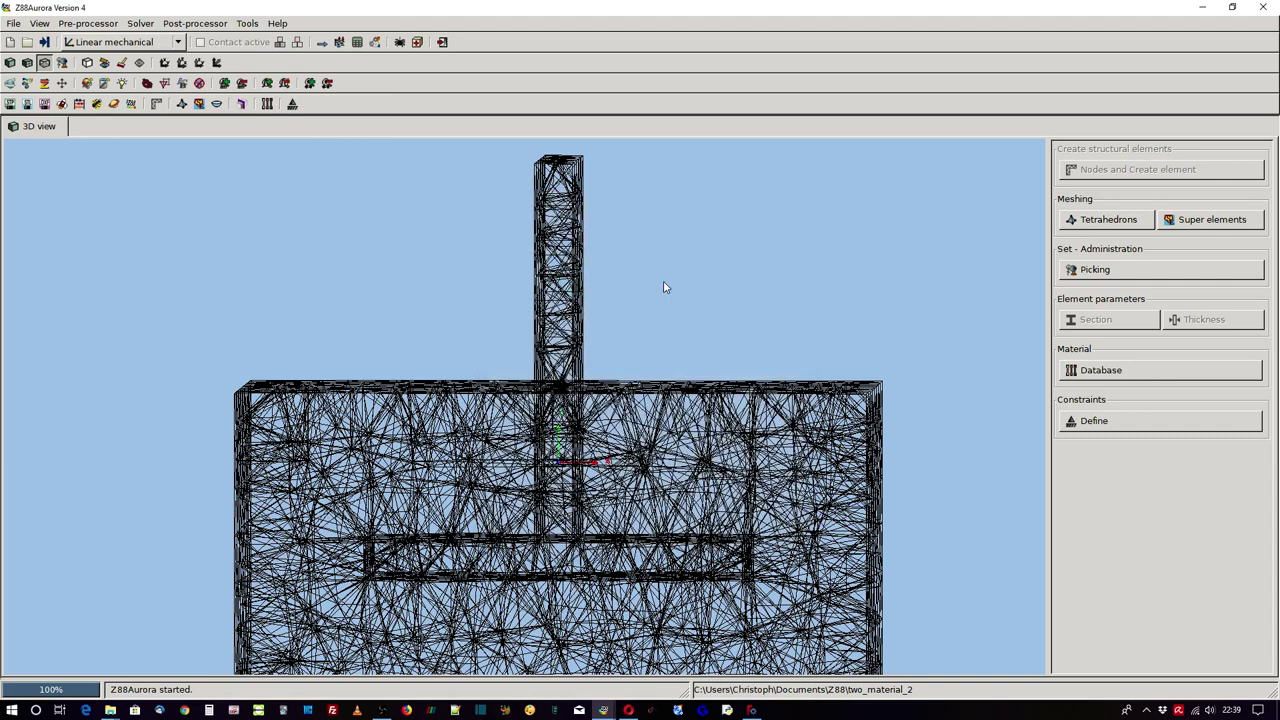
left_click(751, 710)
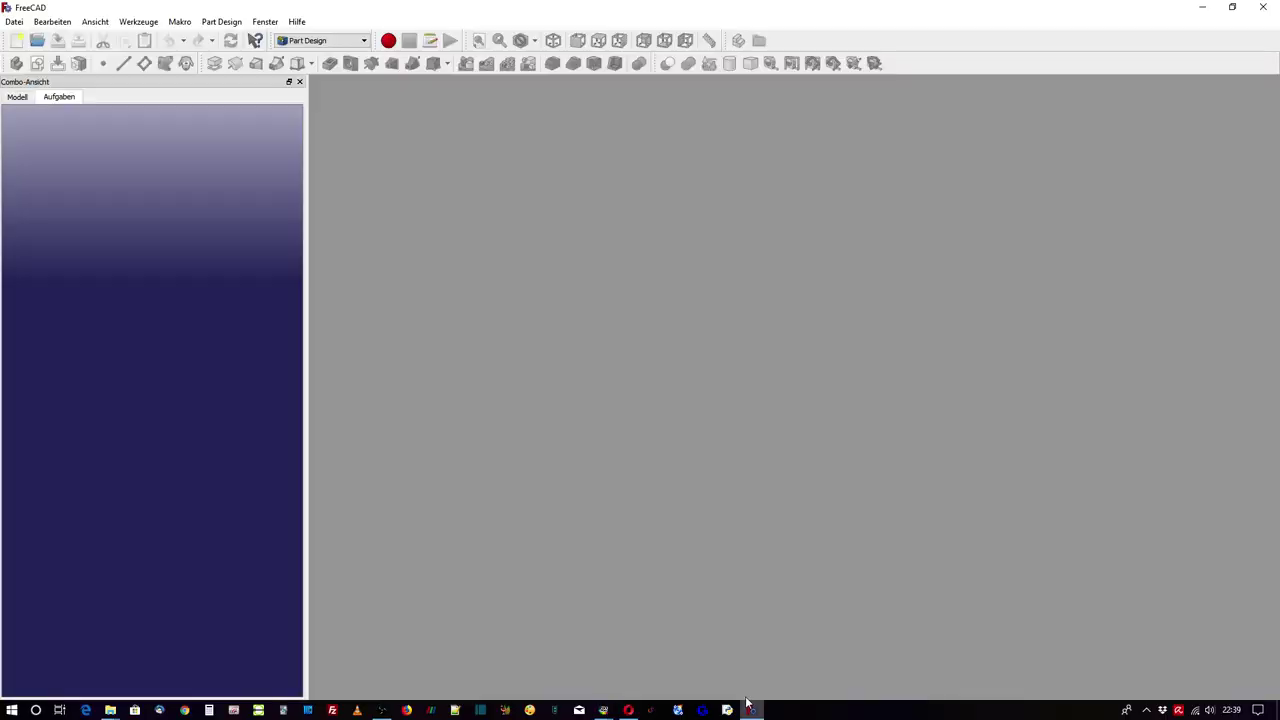
Step: Check FreeCAD's version information and keep Part Design as the workbench
left_click(297, 21)
left_click(336, 145)
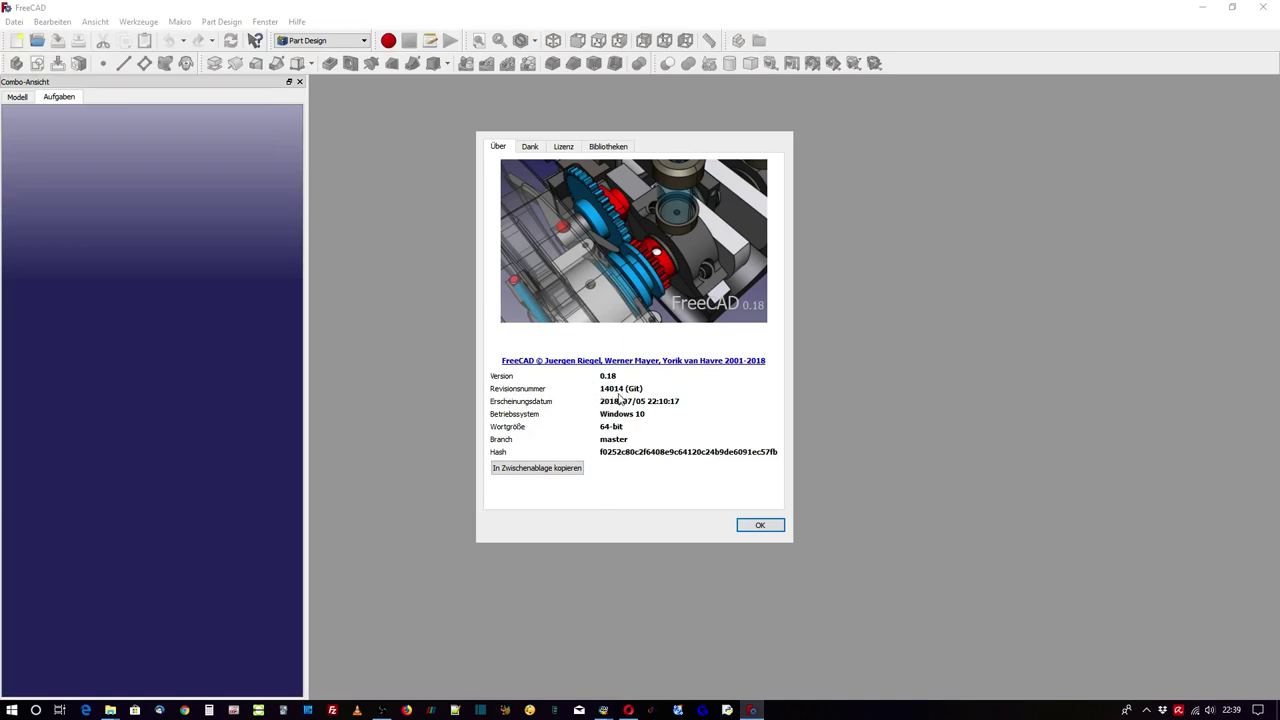
left_click(762, 526)
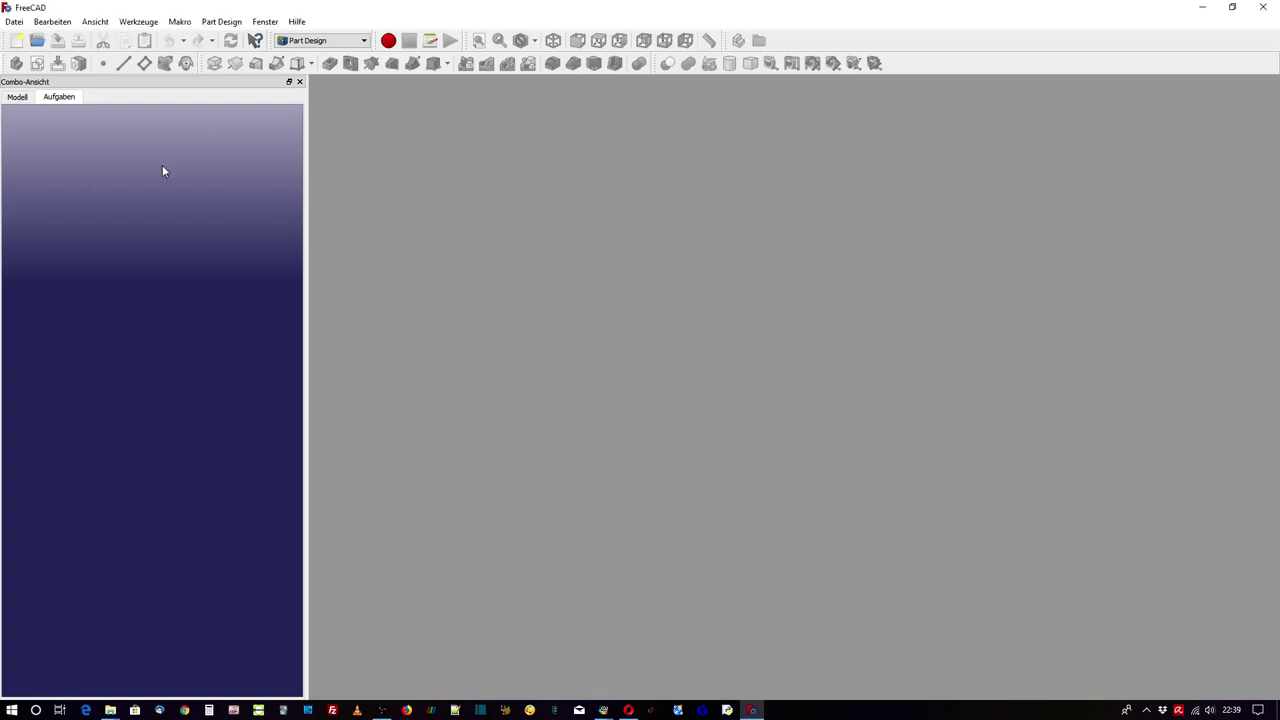
left_click(313, 41)
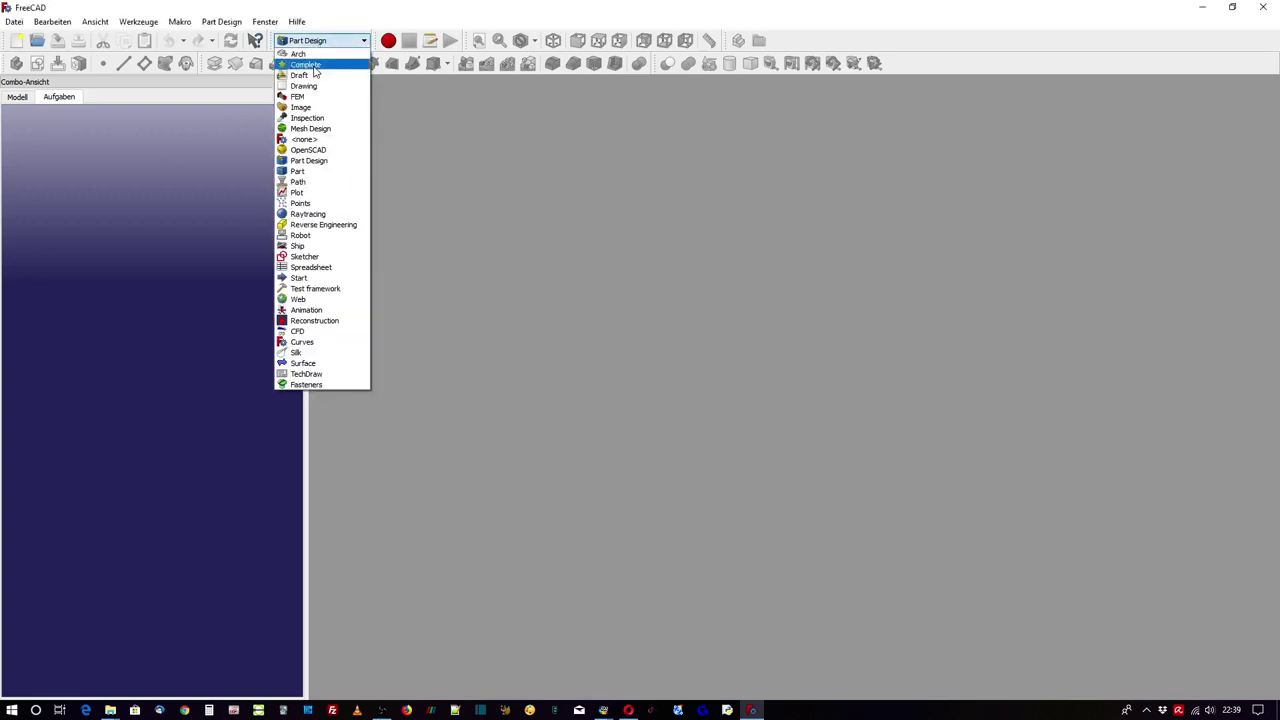
left_click(325, 161)
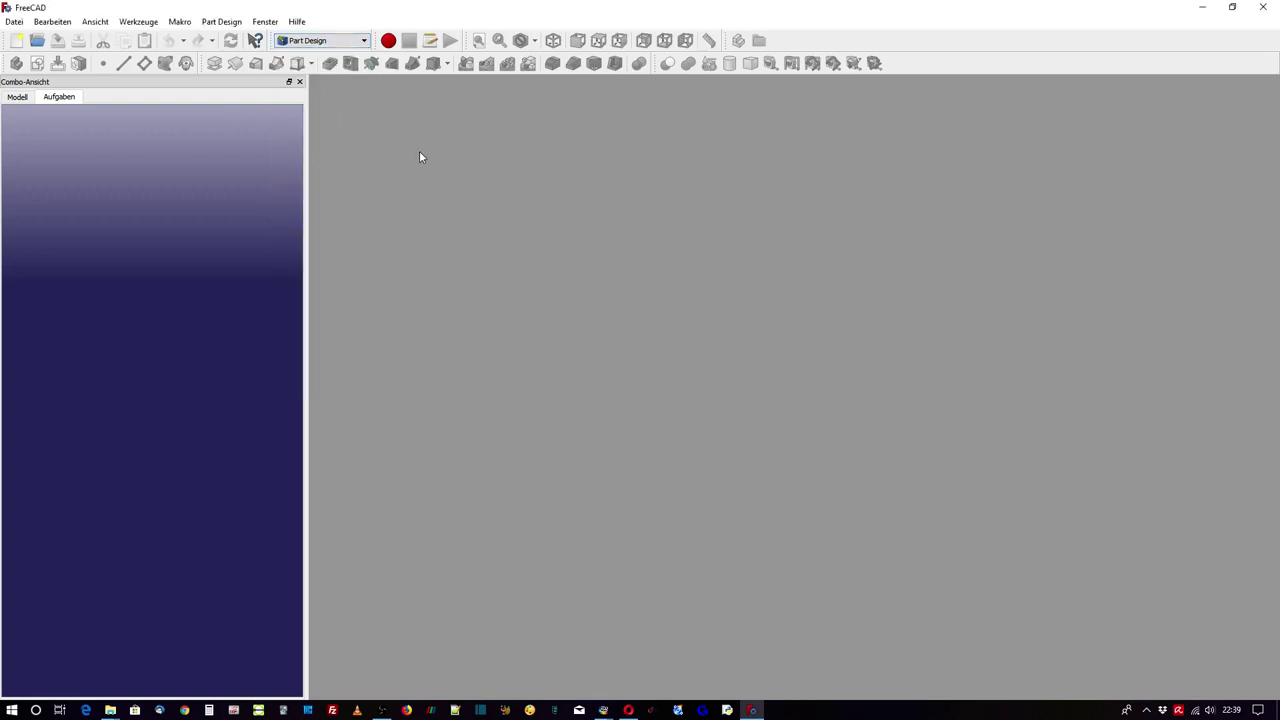
Step: Create a new document with a body and a sketch on the XY plane
left_click(16, 41)
left_click(51, 141)
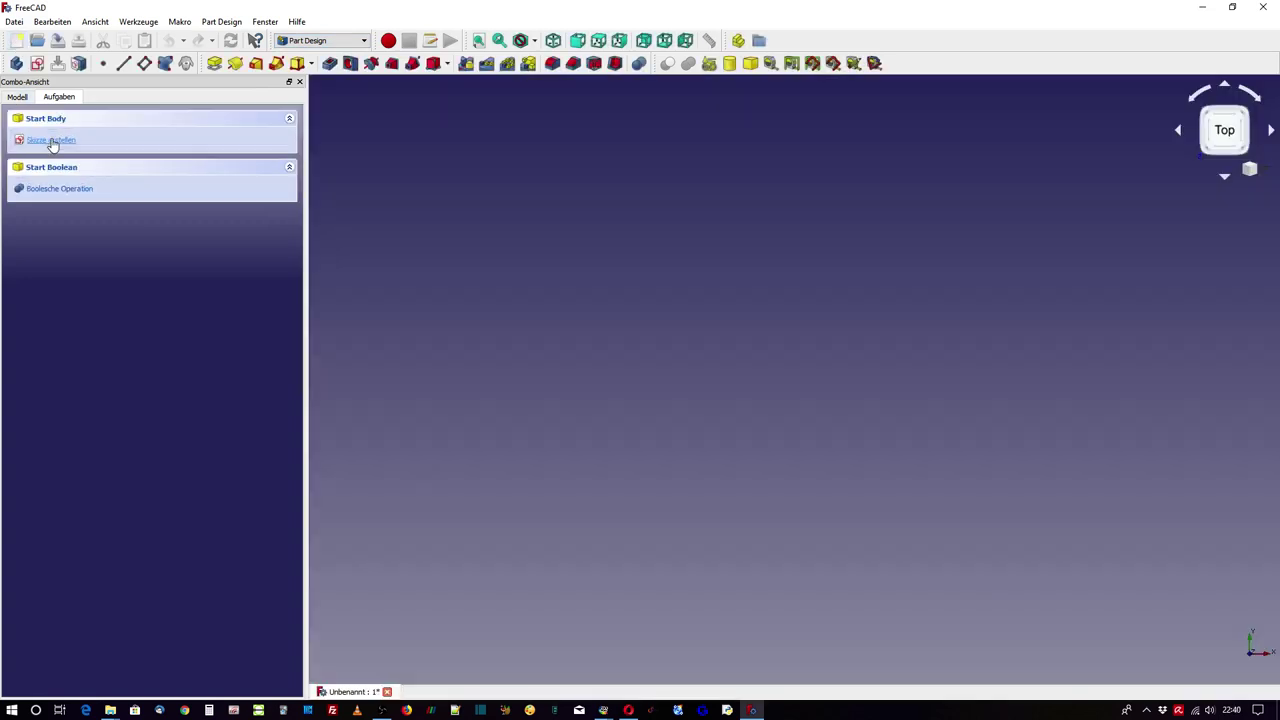
left_click(64, 143)
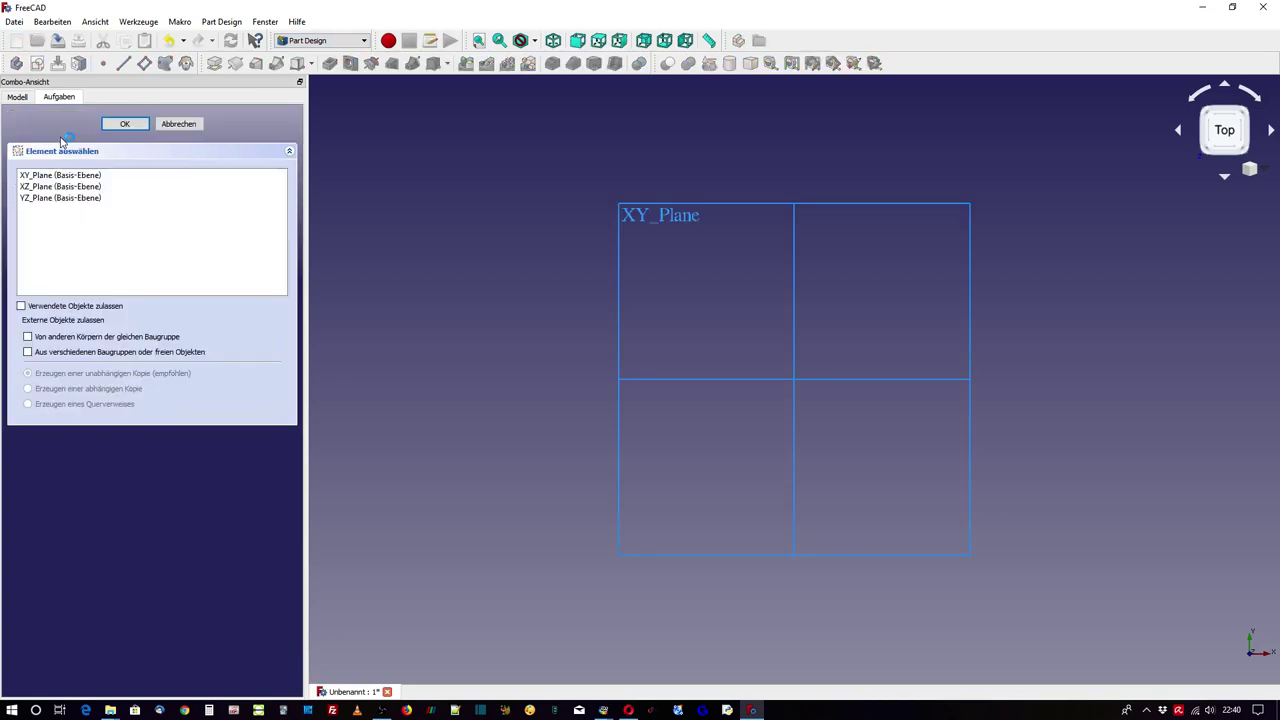
left_click(75, 178)
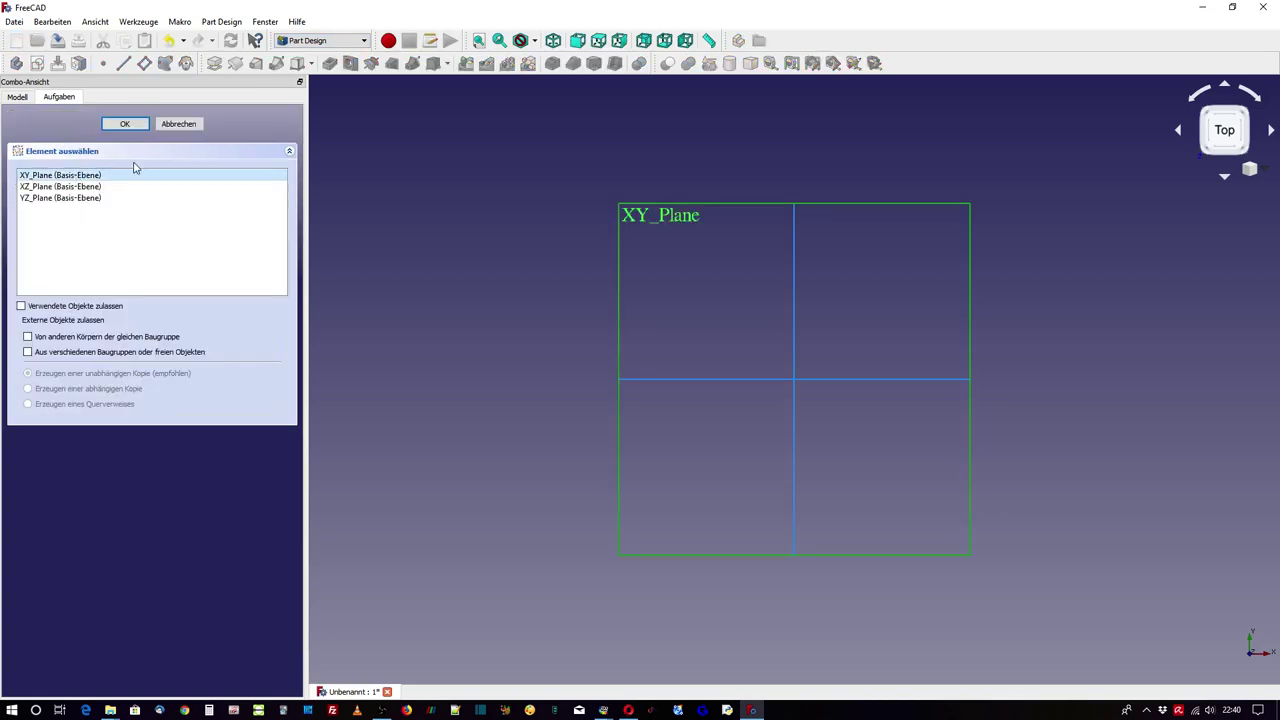
left_click(125, 125)
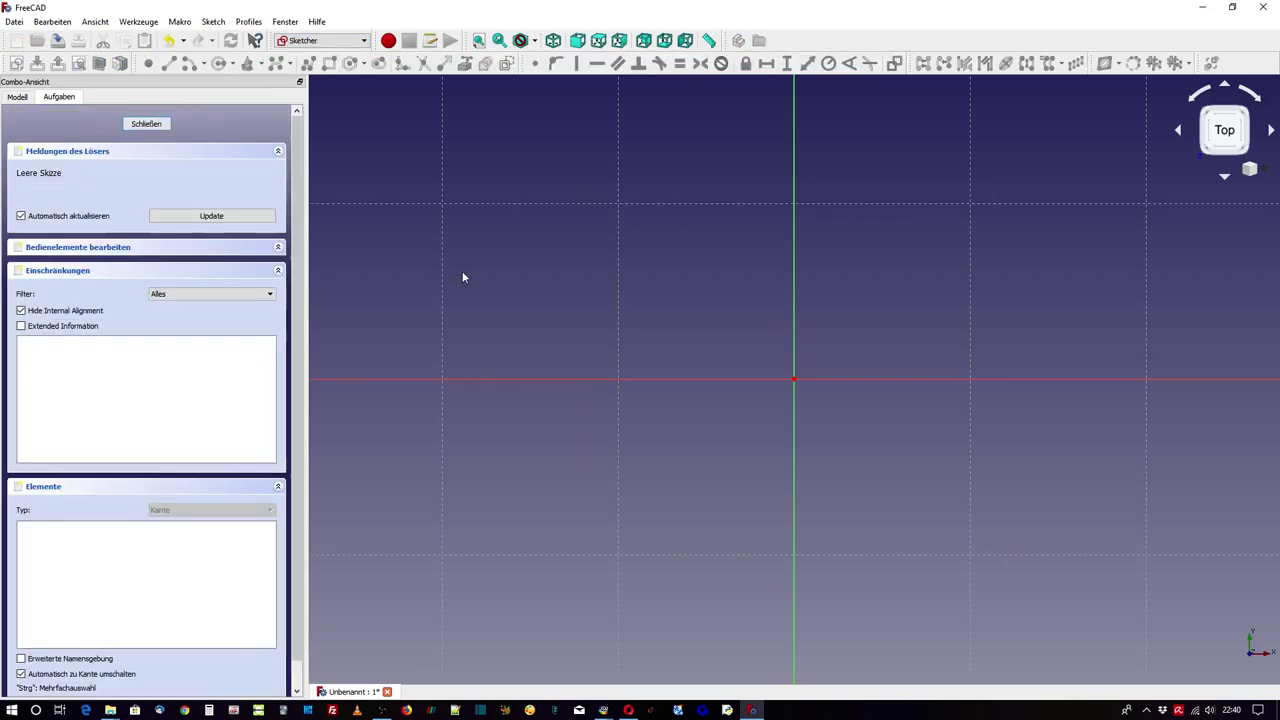
Step: Draw a closed eight-corner T-profile polyline: wide bottom flange, central upright stem, closing at lower left
right_click(510, 213)
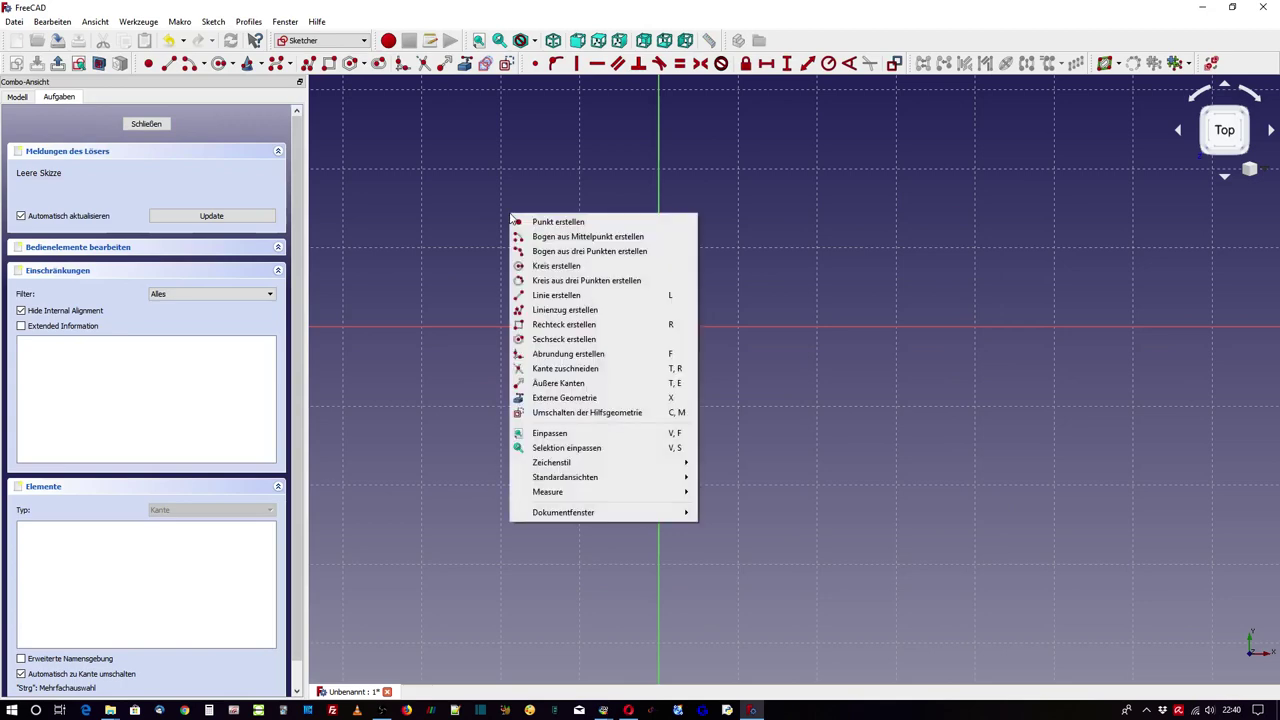
left_click(551, 312)
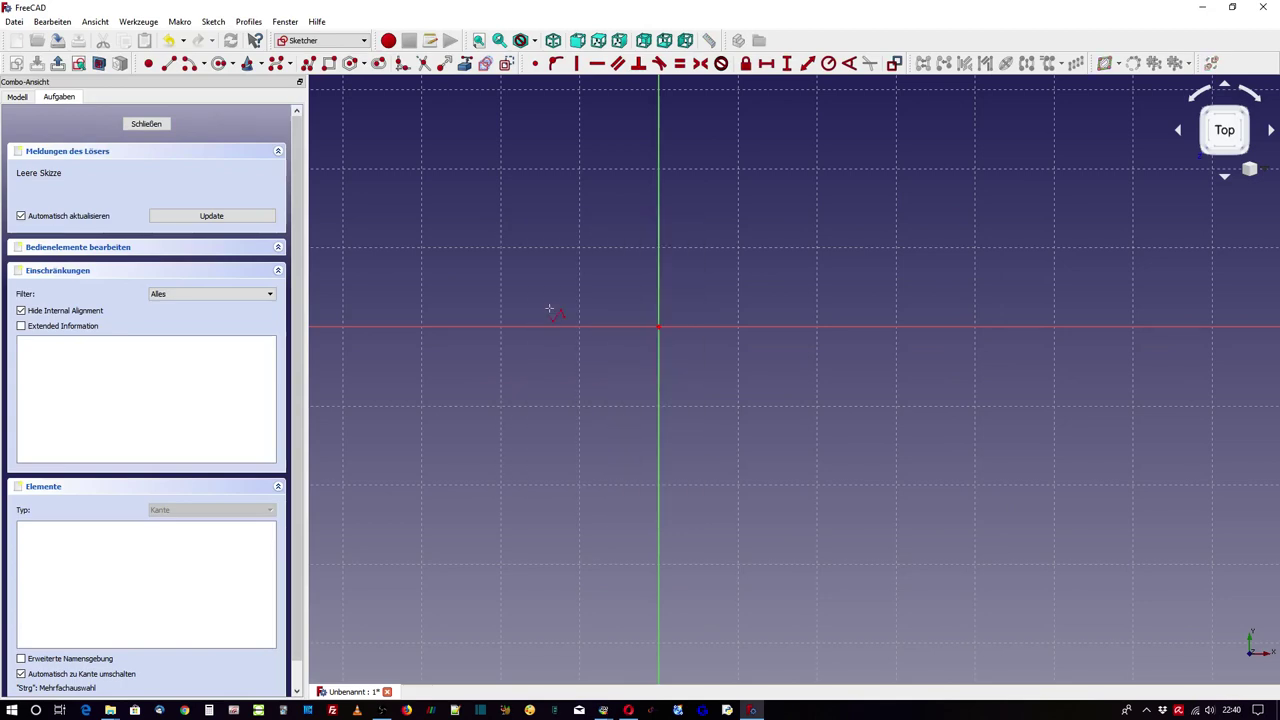
left_click(457, 417)
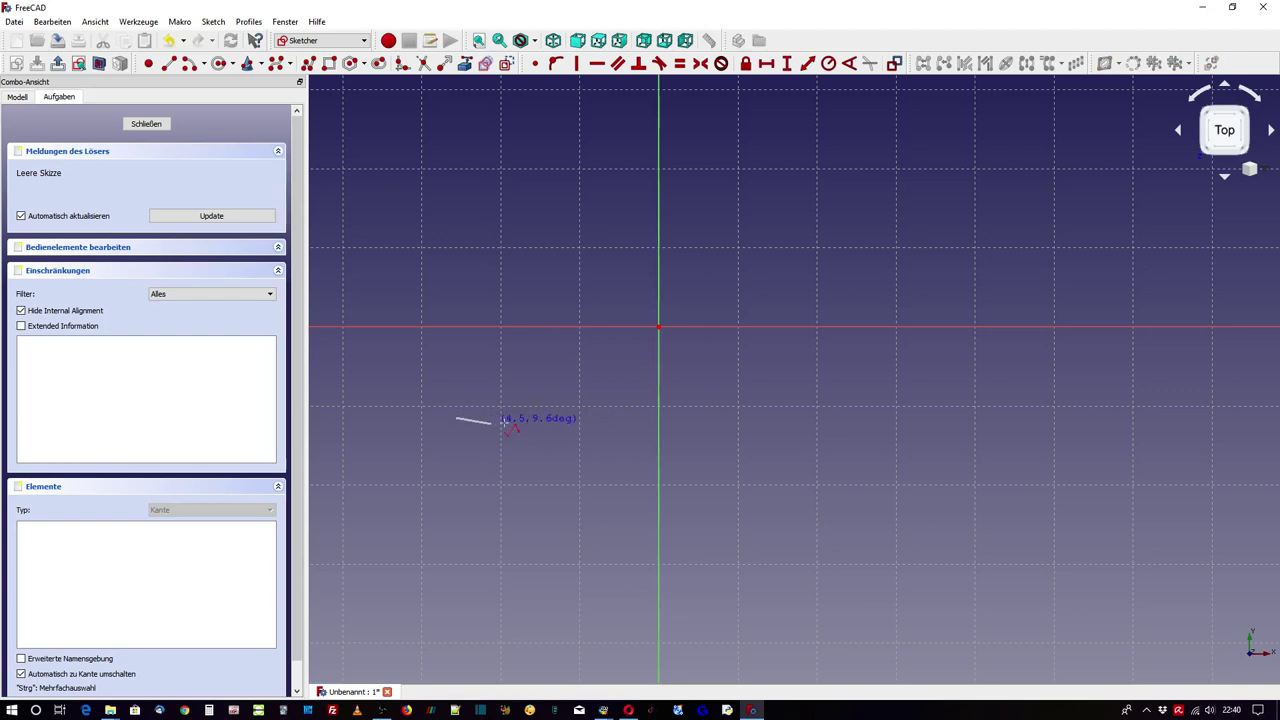
left_click(909, 418)
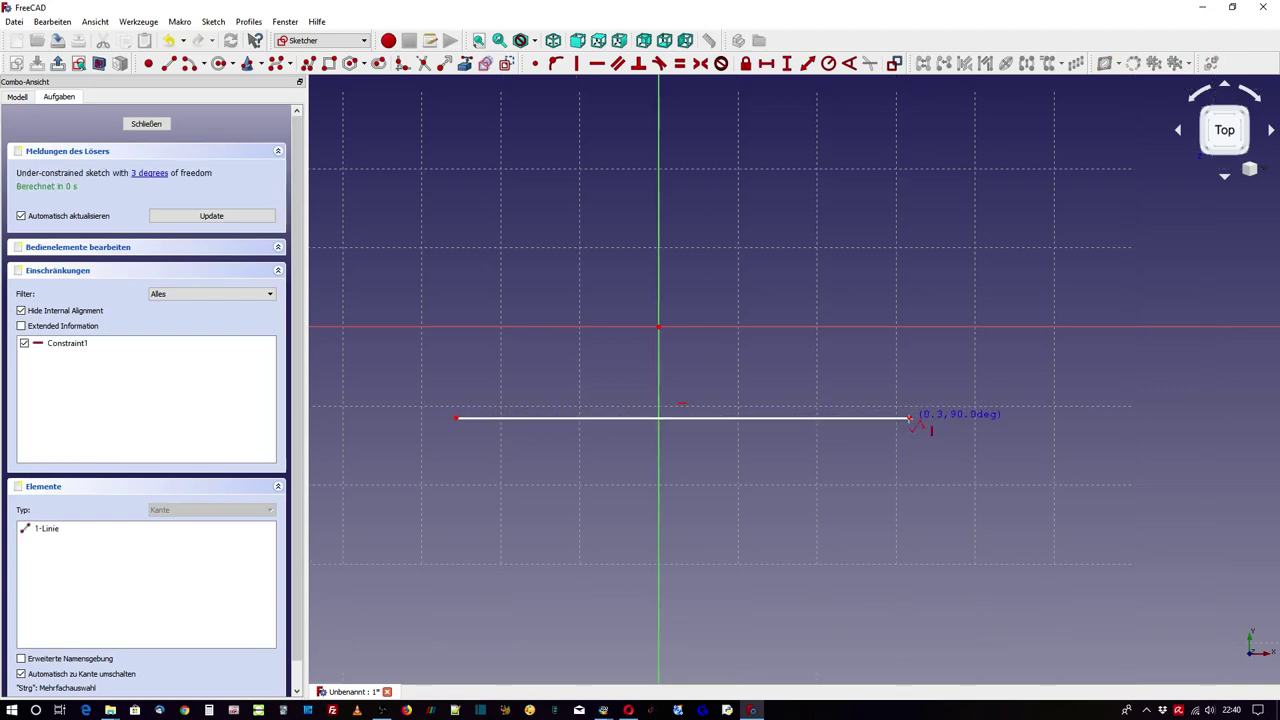
left_click(909, 366)
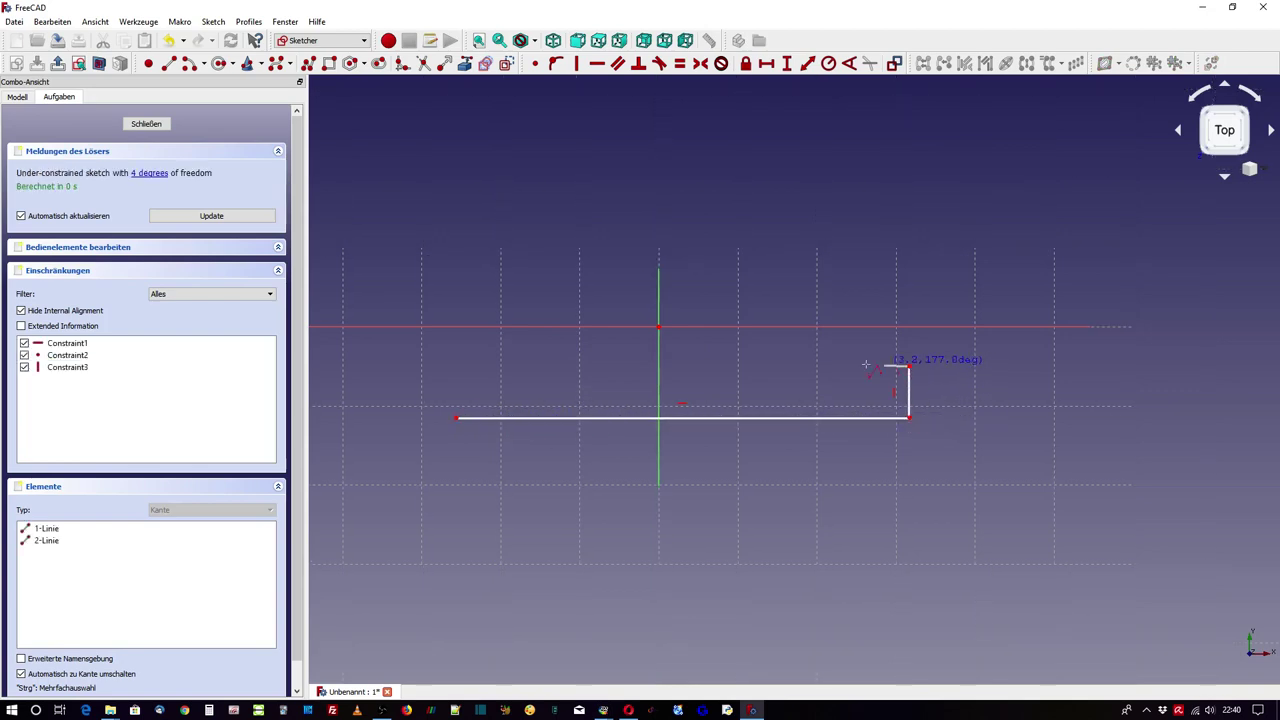
left_click(710, 366)
left_click(710, 127)
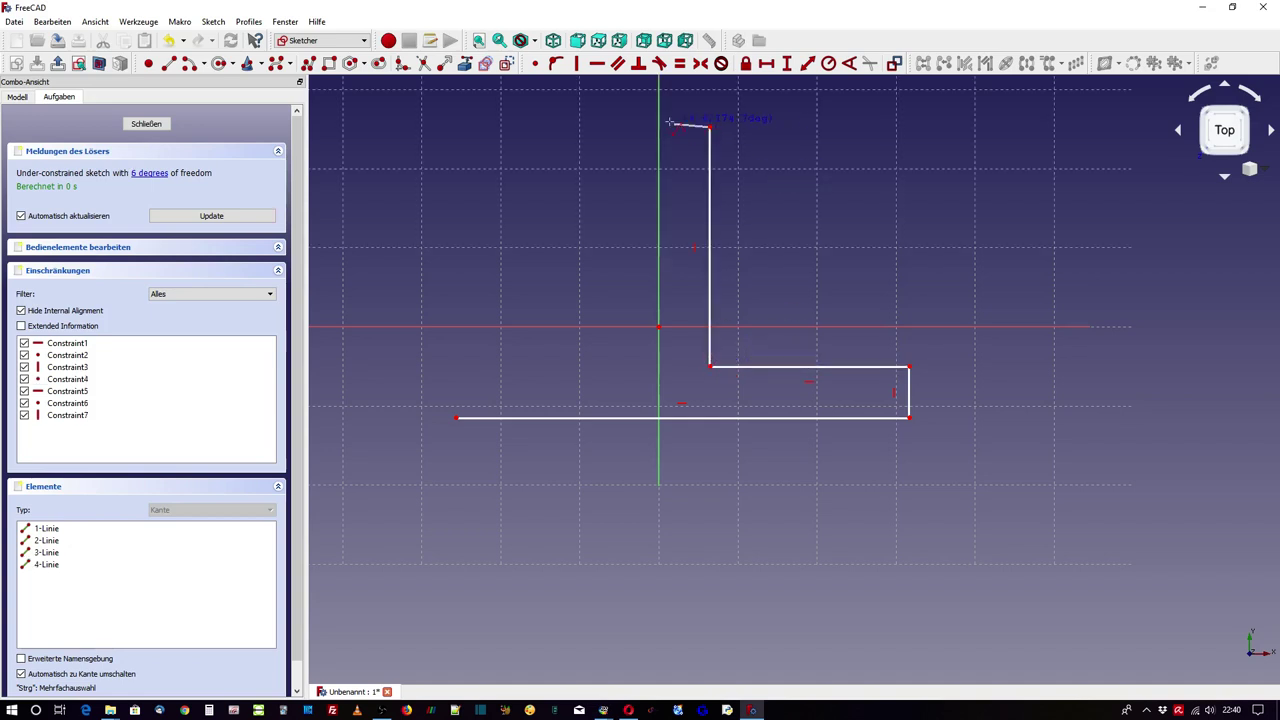
left_click(631, 127)
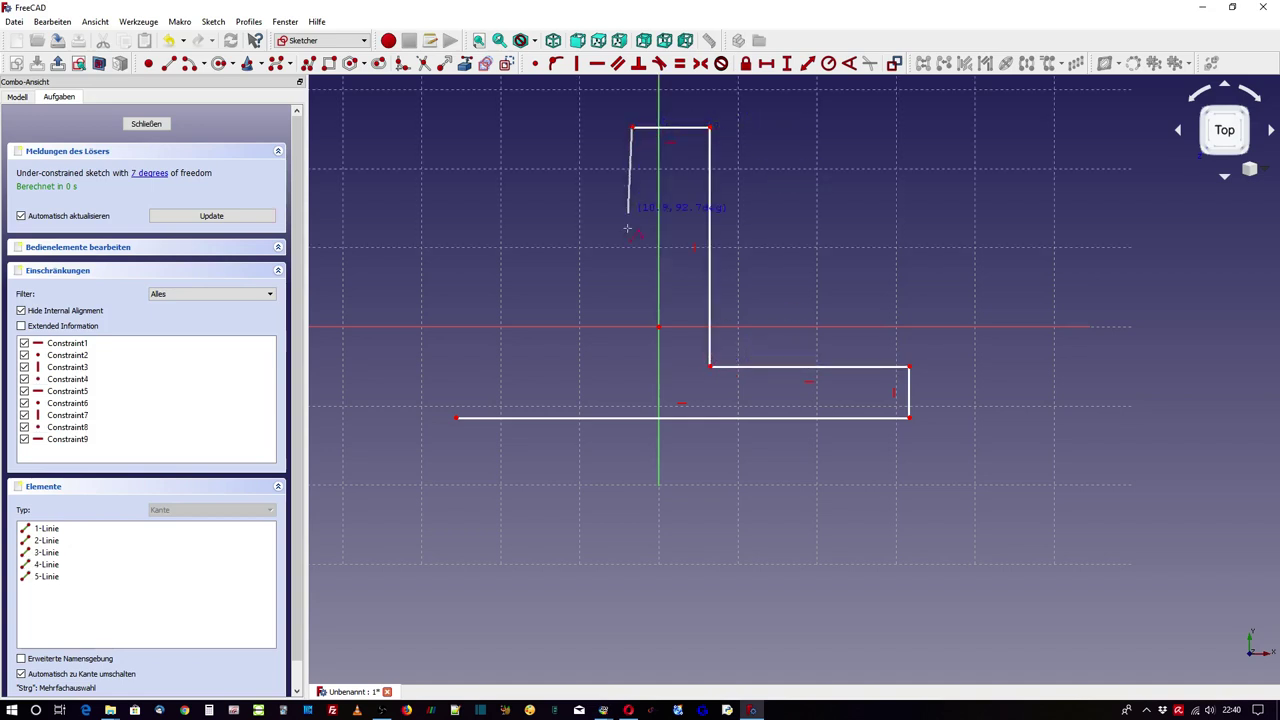
left_click(631, 364)
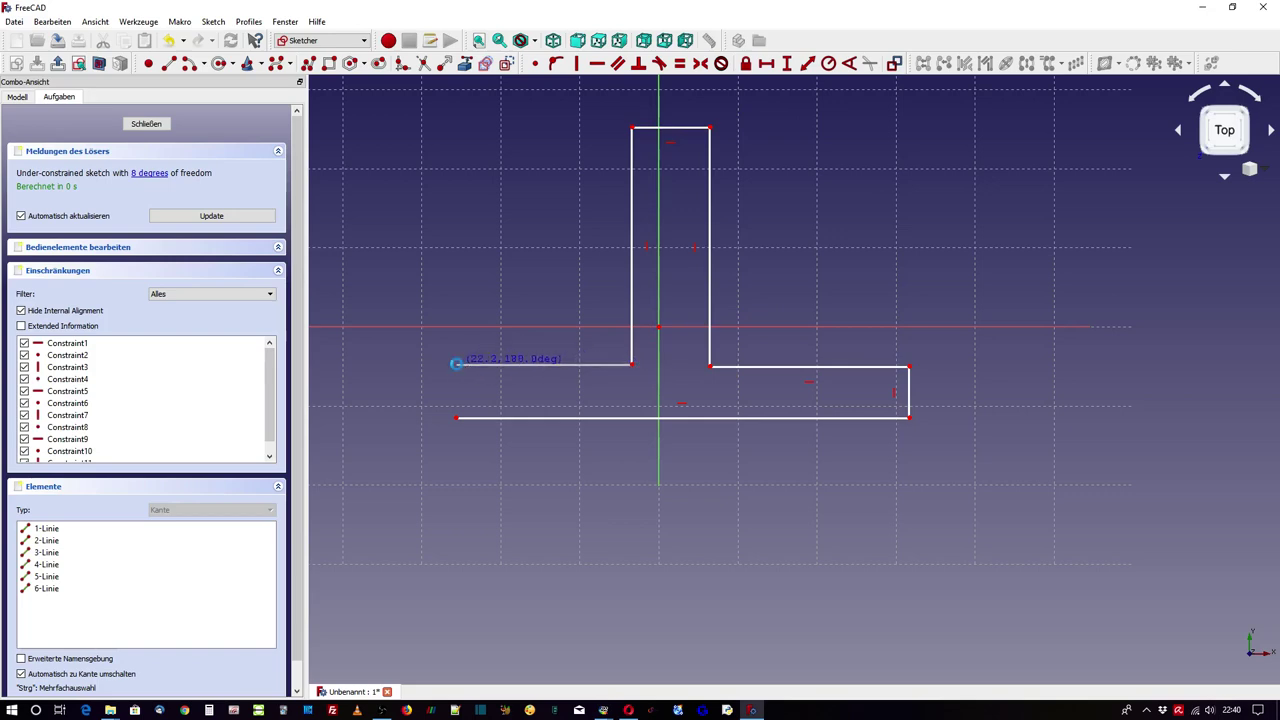
left_click(457, 365)
left_click(457, 418)
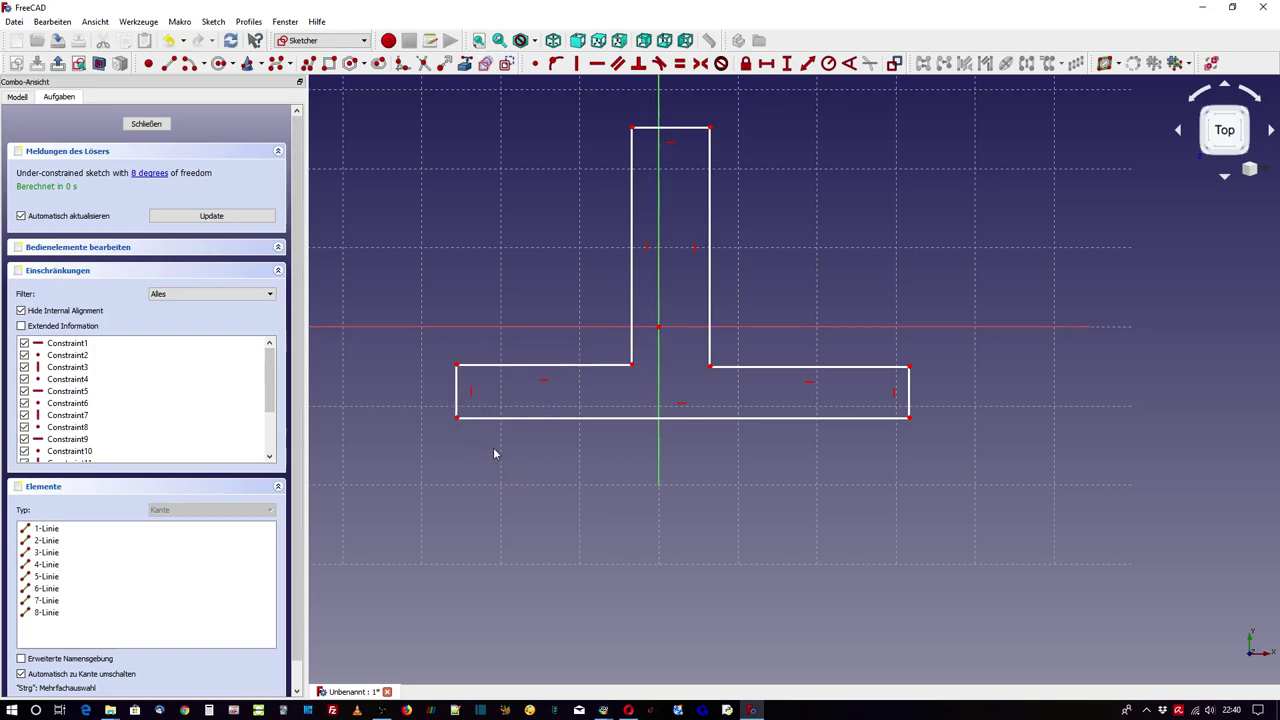
Step: Make the flange end edges equal to the stem top, and the two shoulder edges equal
left_click(456, 395)
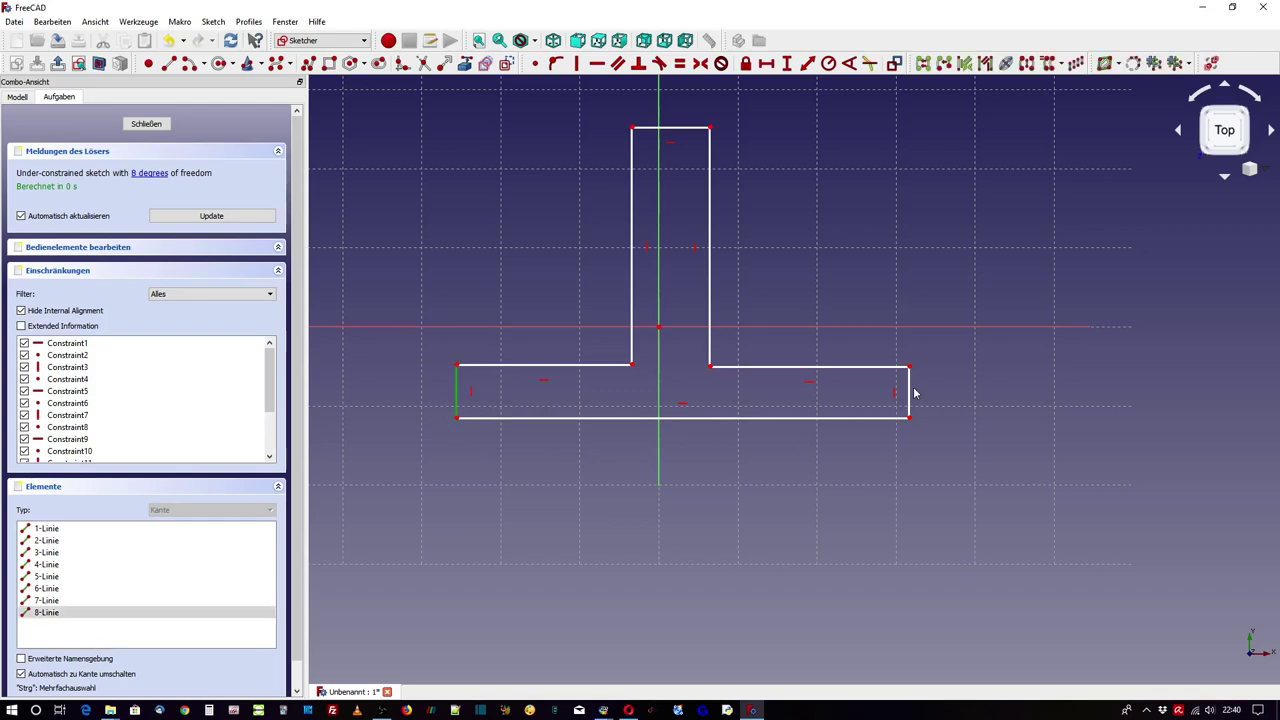
left_click(909, 392)
left_click(686, 127)
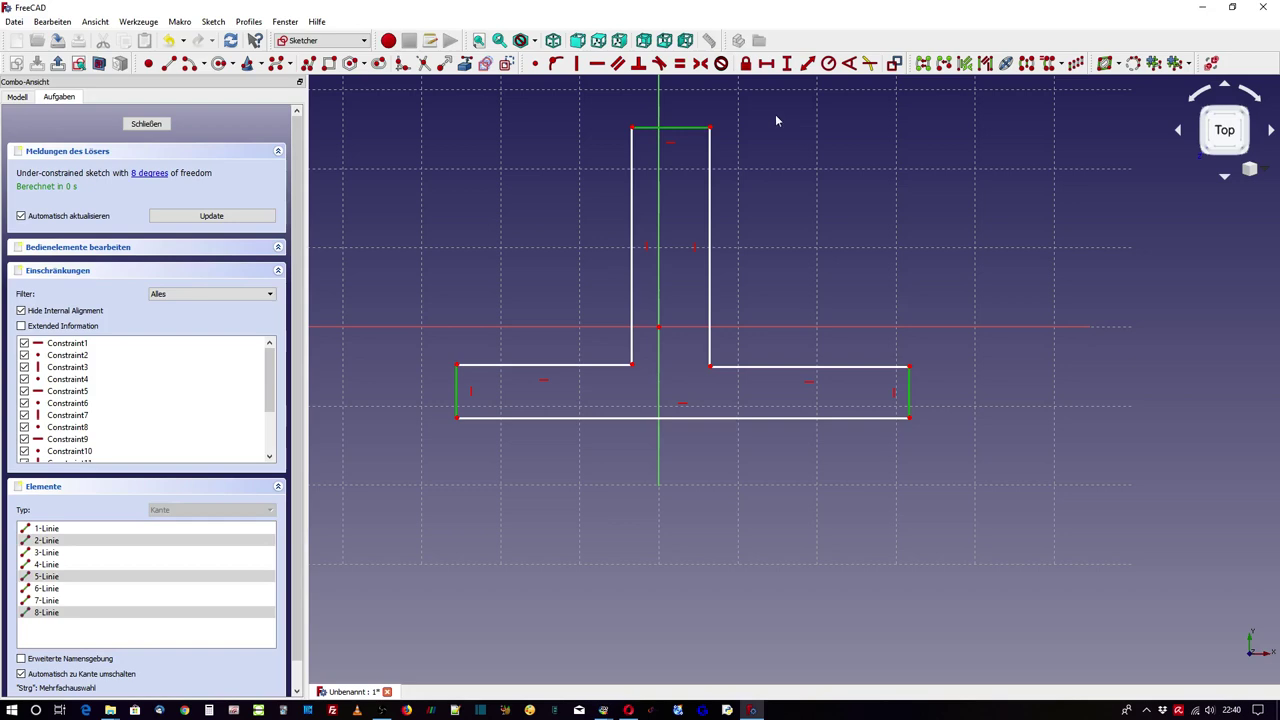
left_click(680, 64)
left_click(580, 368)
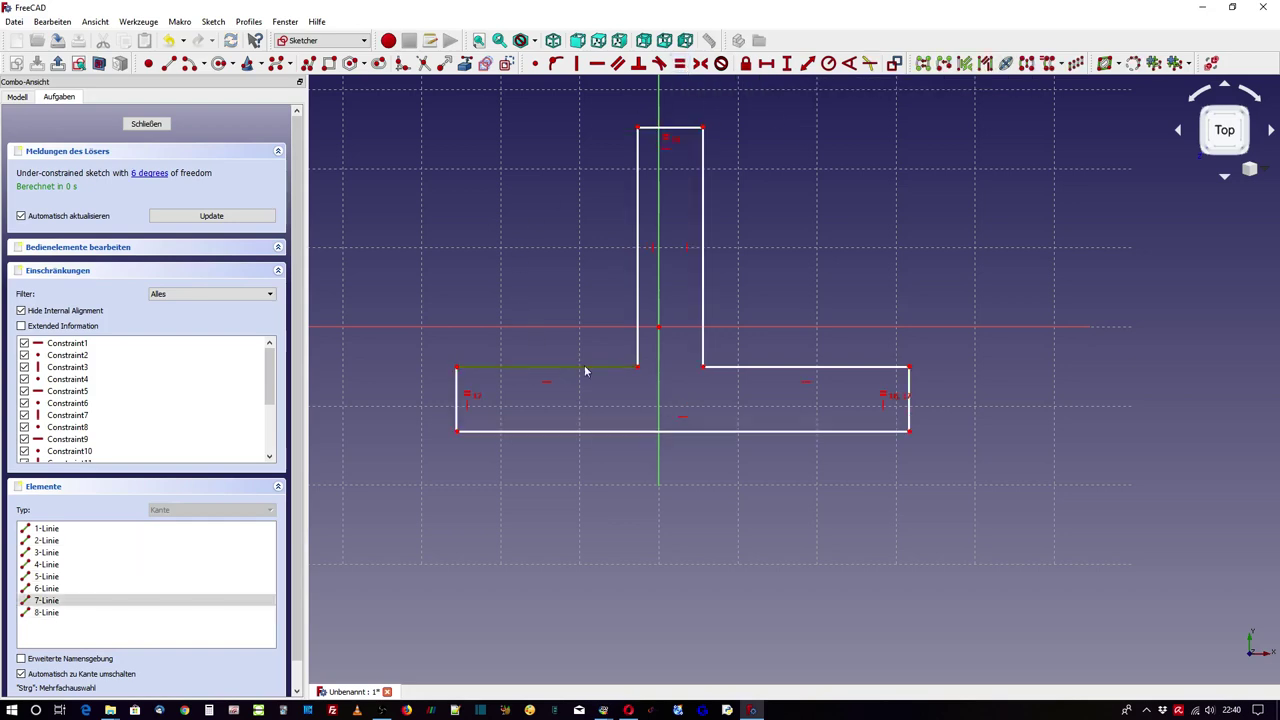
left_click(775, 368)
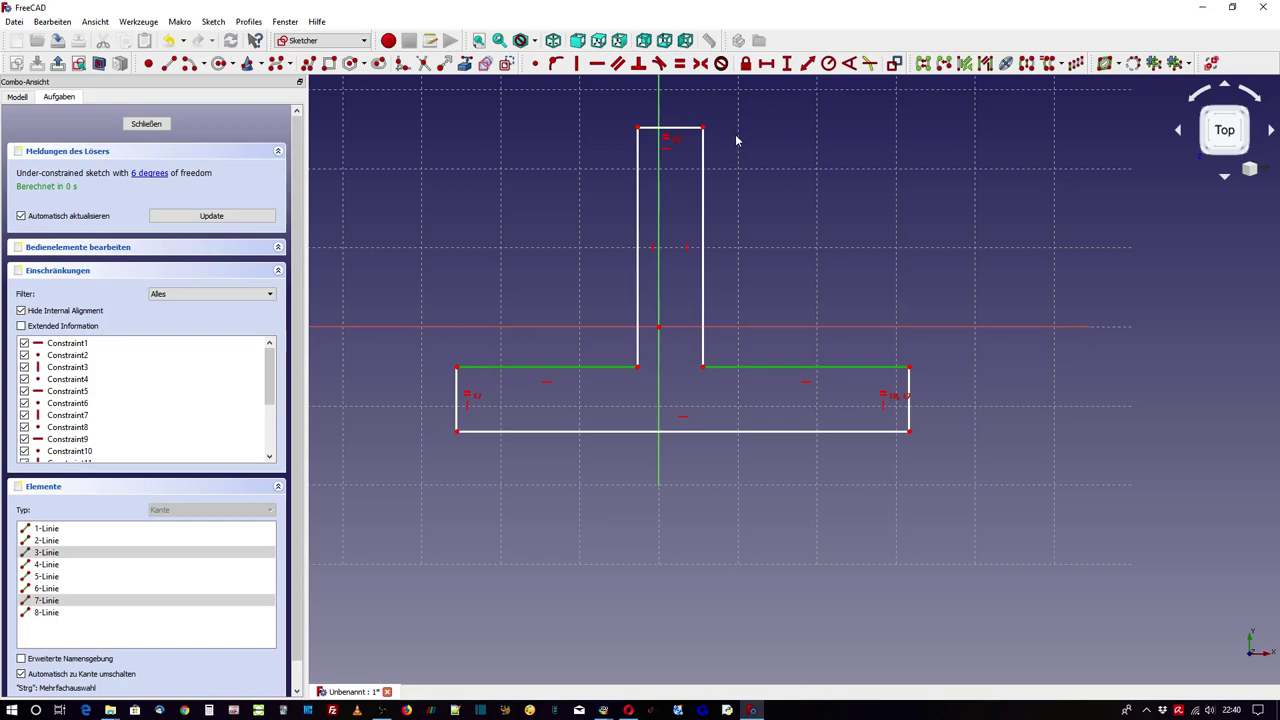
left_click(680, 66)
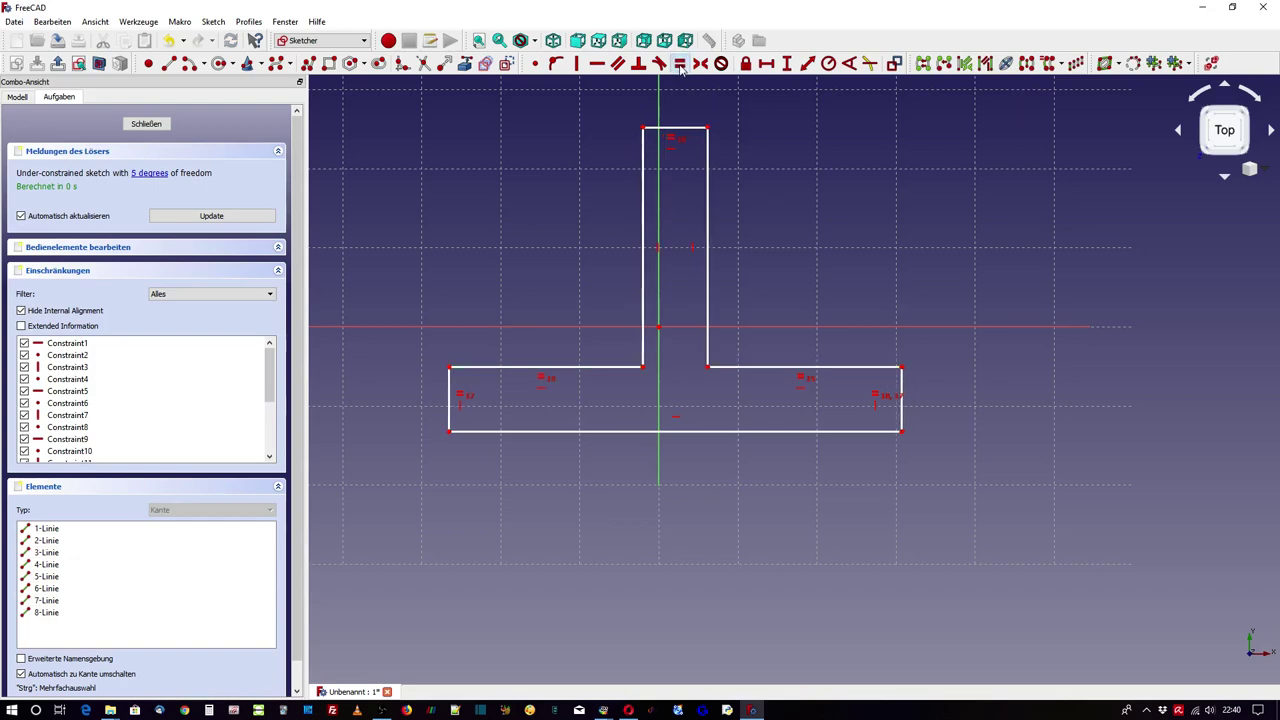
Step: Dimension the flange thickness 3 mm, flange width 30 mm and stem height 30 mm
left_click(449, 399)
left_click(787, 63)
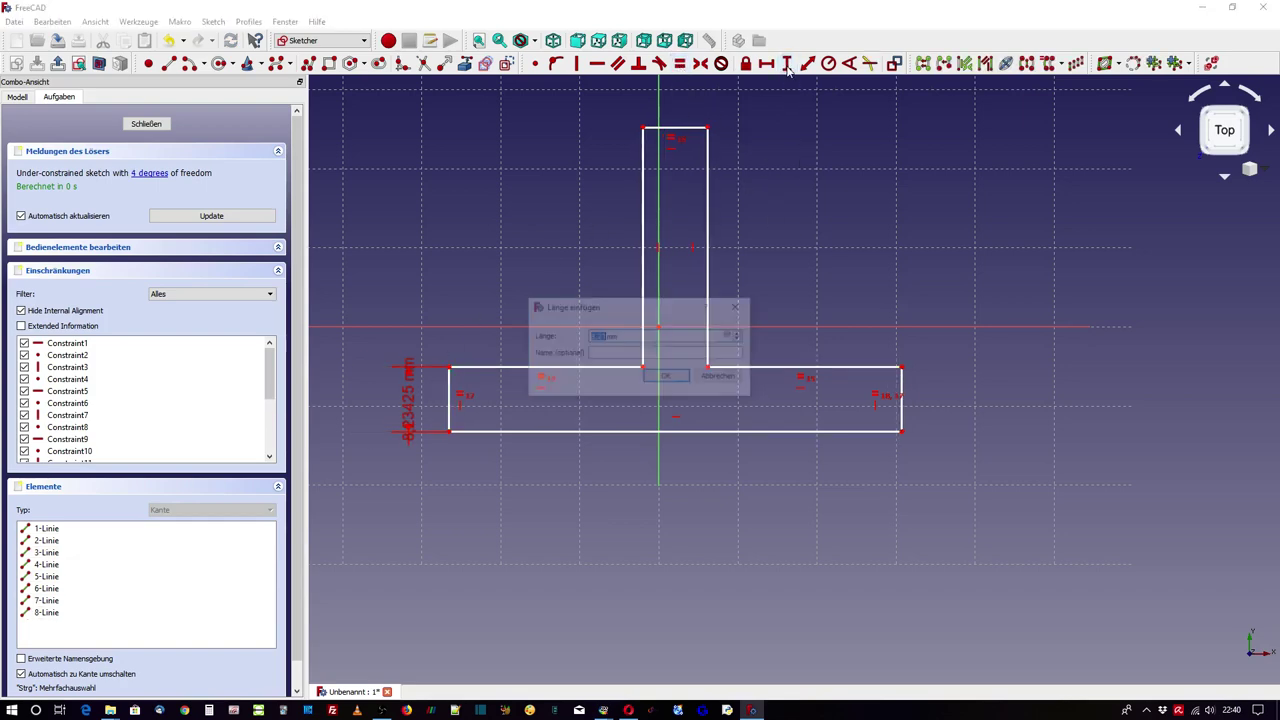
type("3")
key("Return")
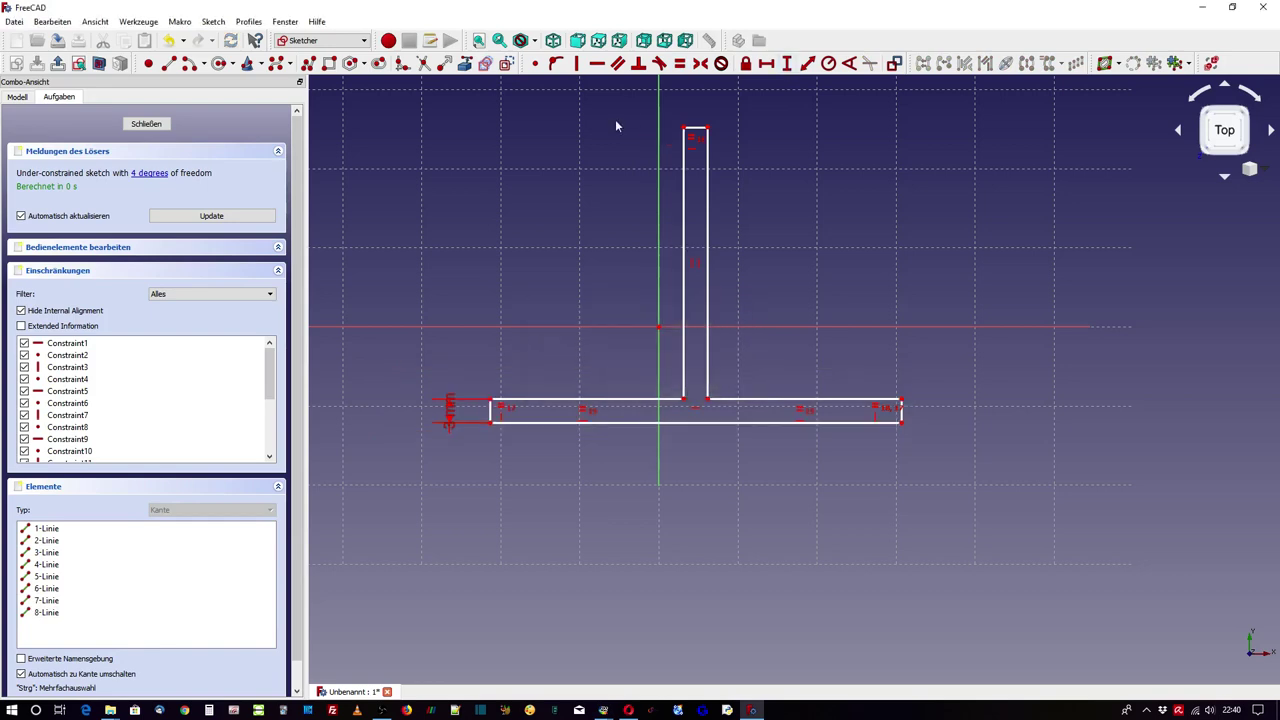
left_click_drag(449, 414, 417, 491)
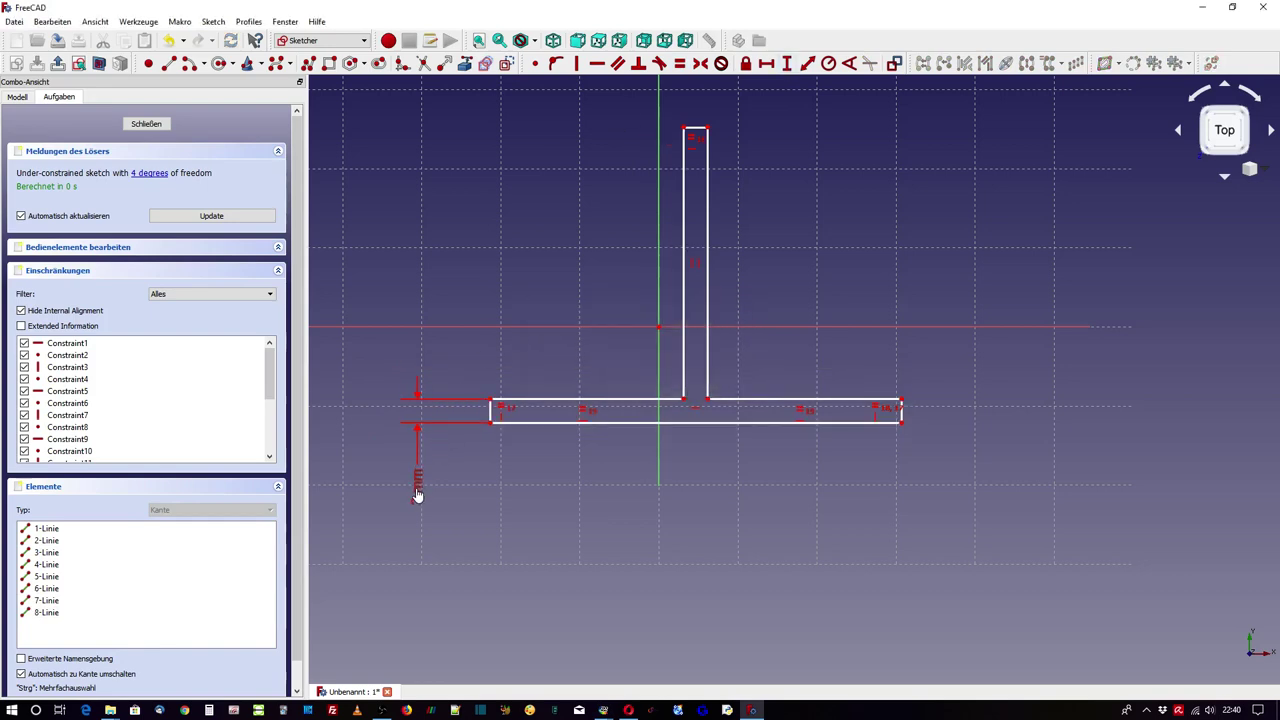
left_click(547, 422)
left_click(766, 63)
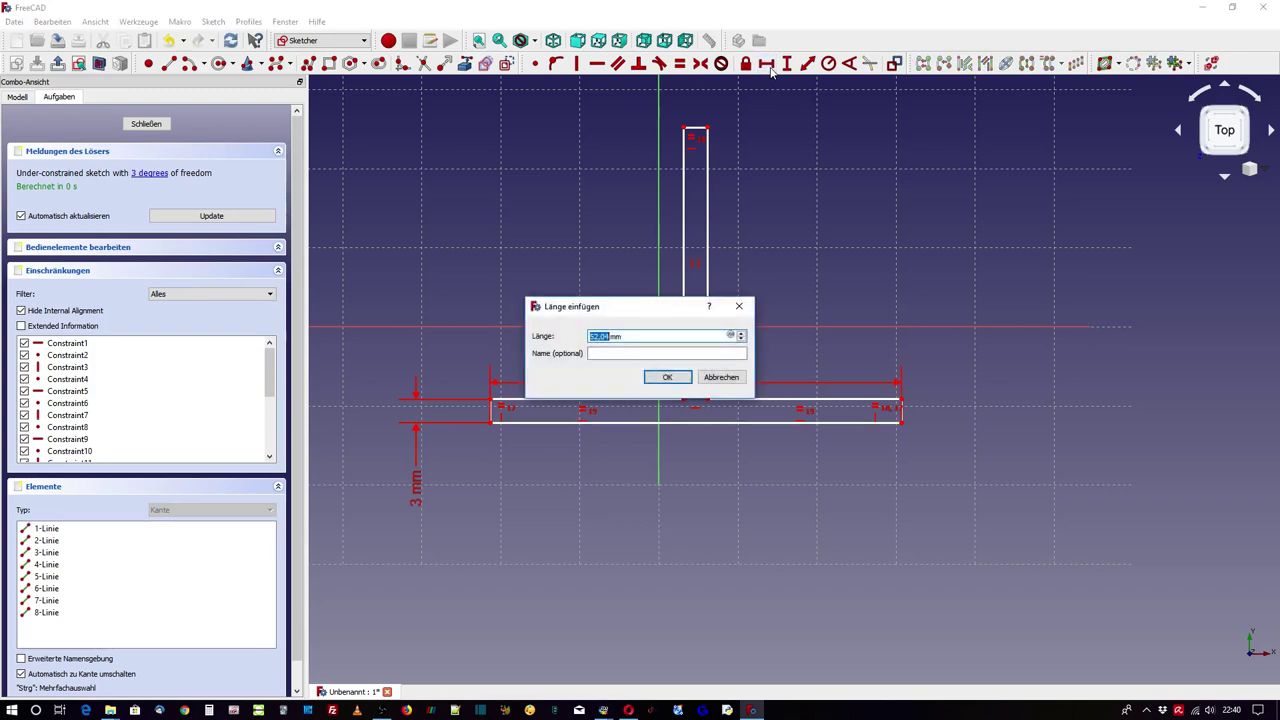
type("30")
key("Return")
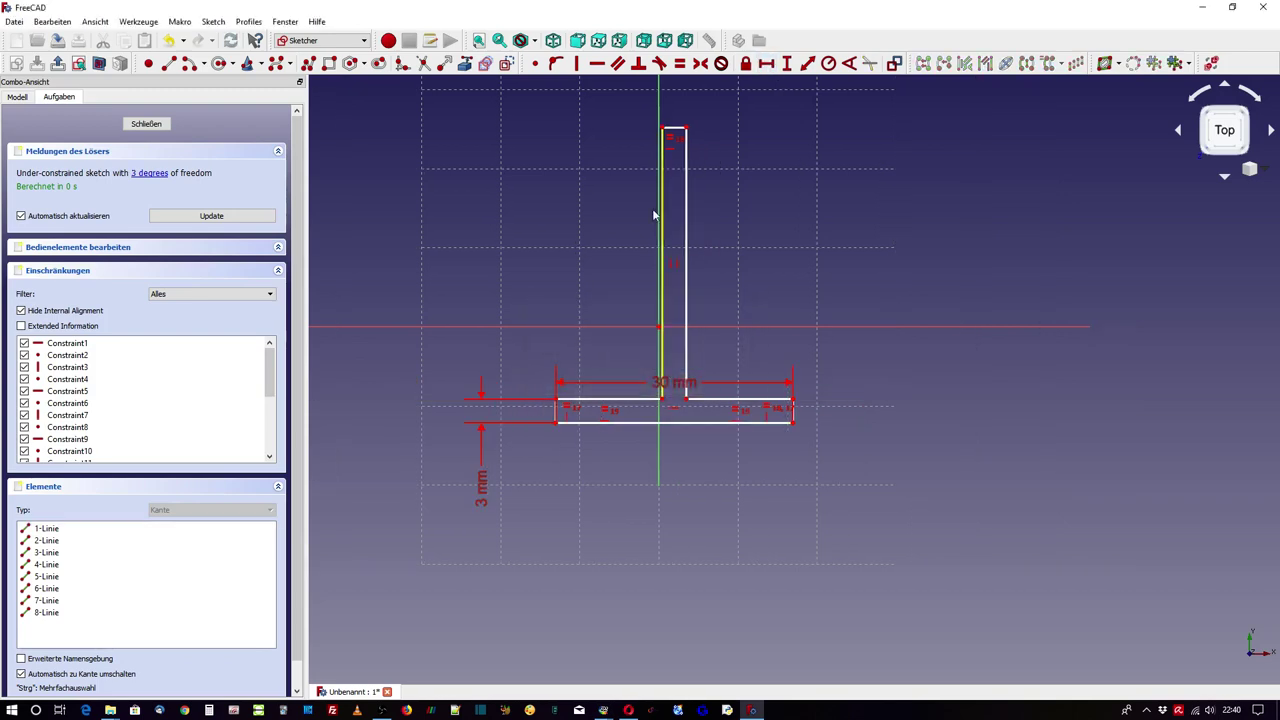
left_click_drag(676, 386, 697, 480)
left_click(663, 303)
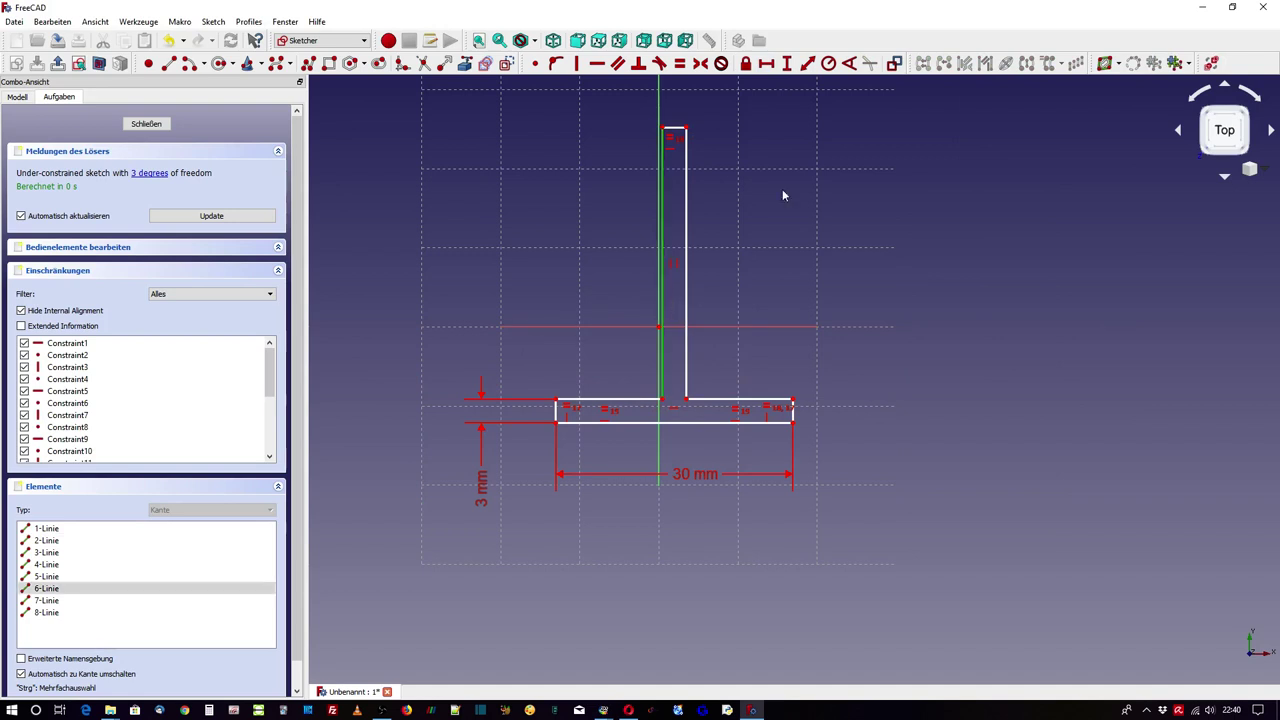
left_click(793, 64)
type("30")
key("Return")
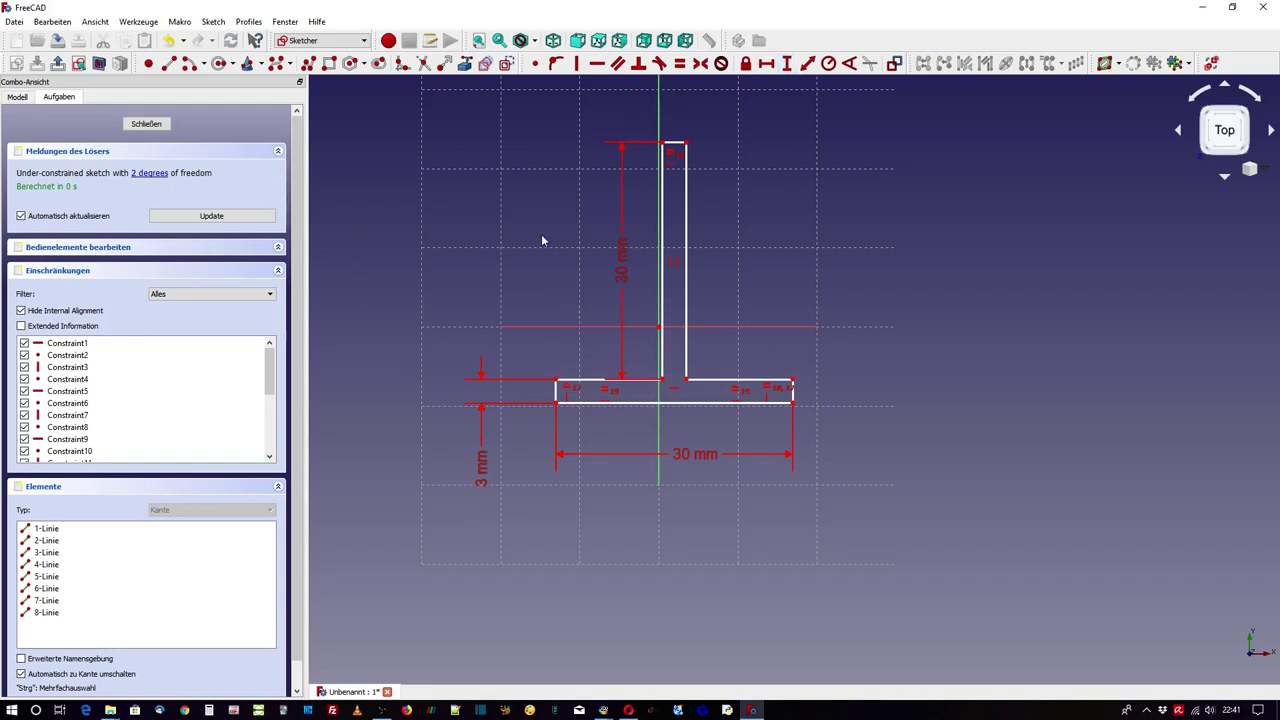
Step: Center the T-profile on the vertical axis so the sketch is fully constrained
scroll(537, 216, "up", 2)
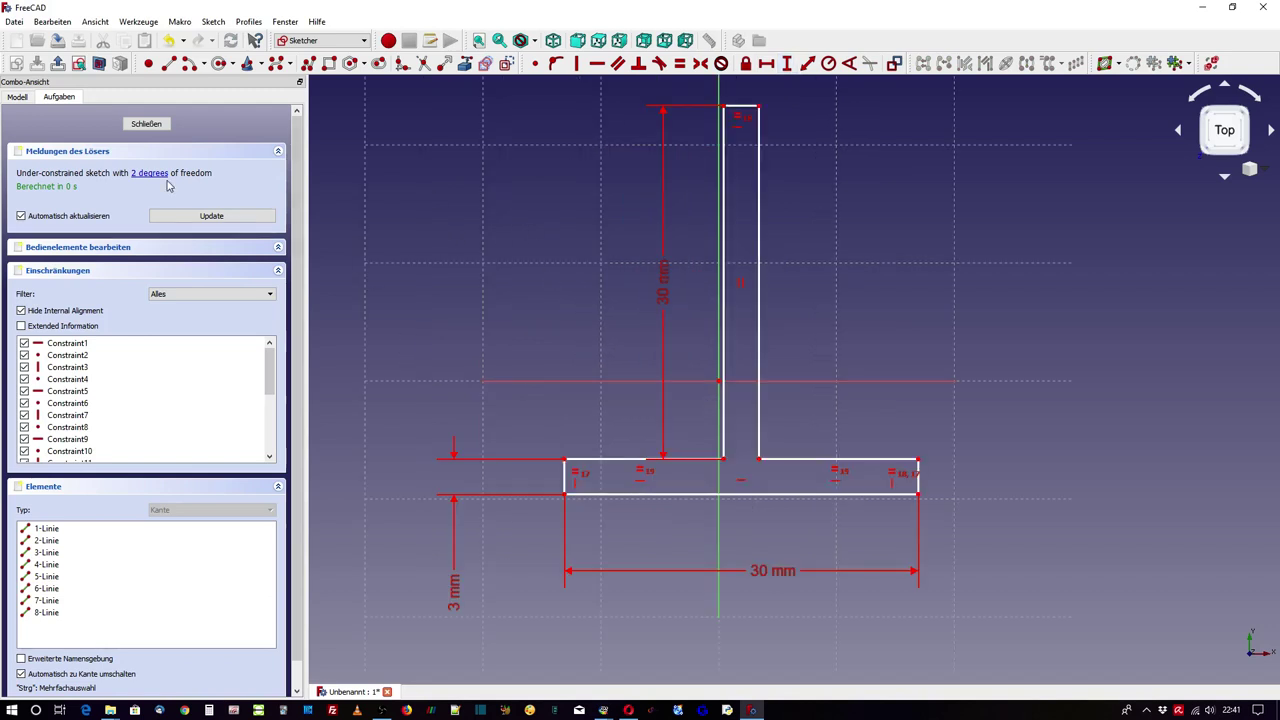
left_click(150, 174)
left_click(899, 432)
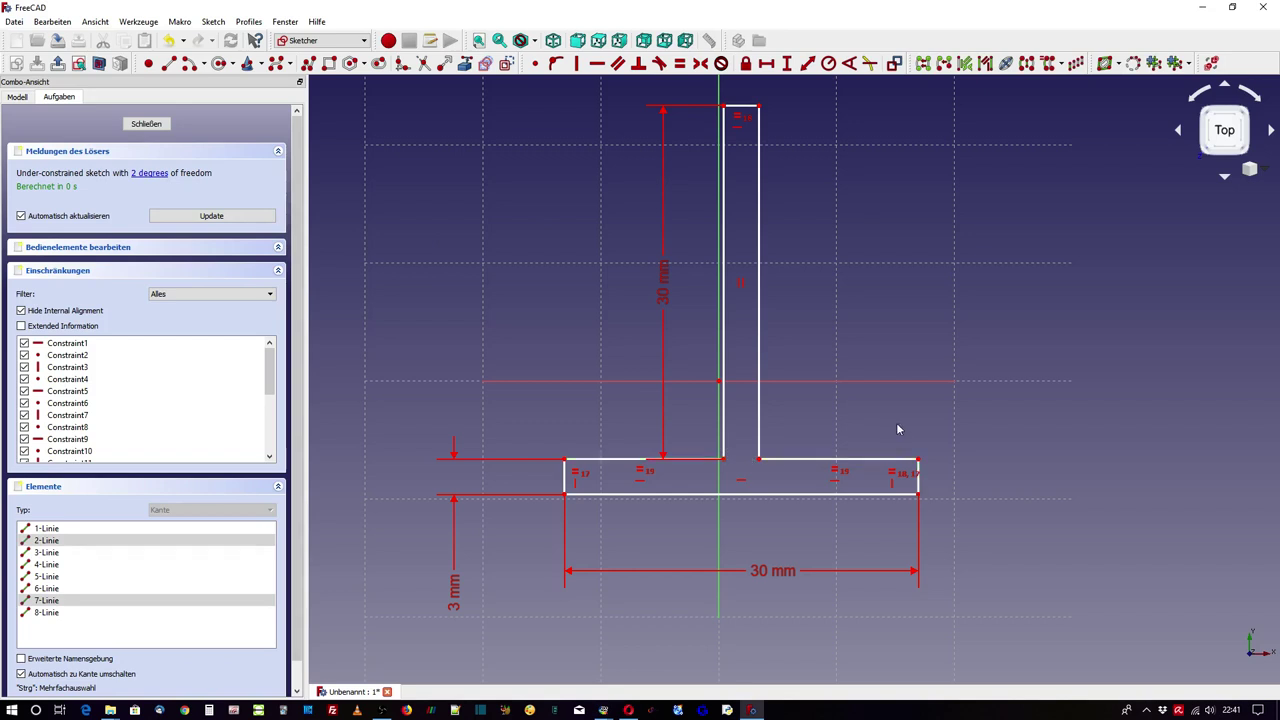
left_click_drag(725, 461, 748, 432)
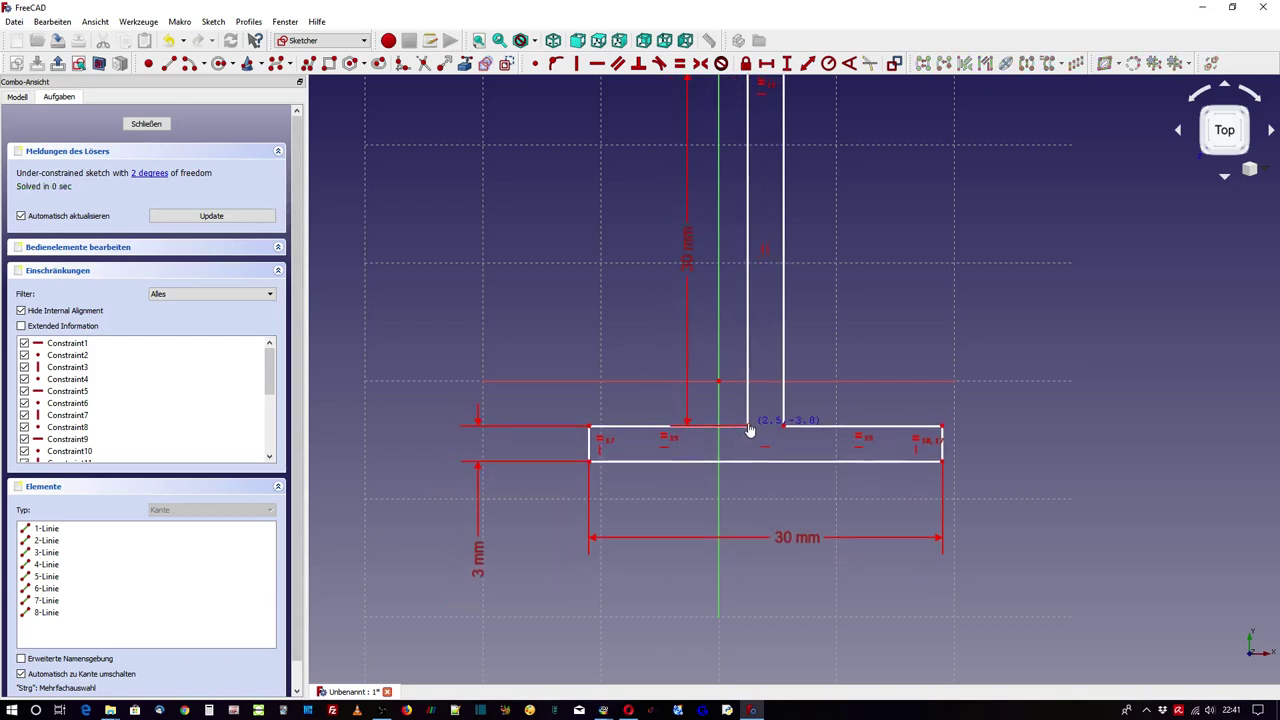
left_click_drag(707, 368, 756, 442)
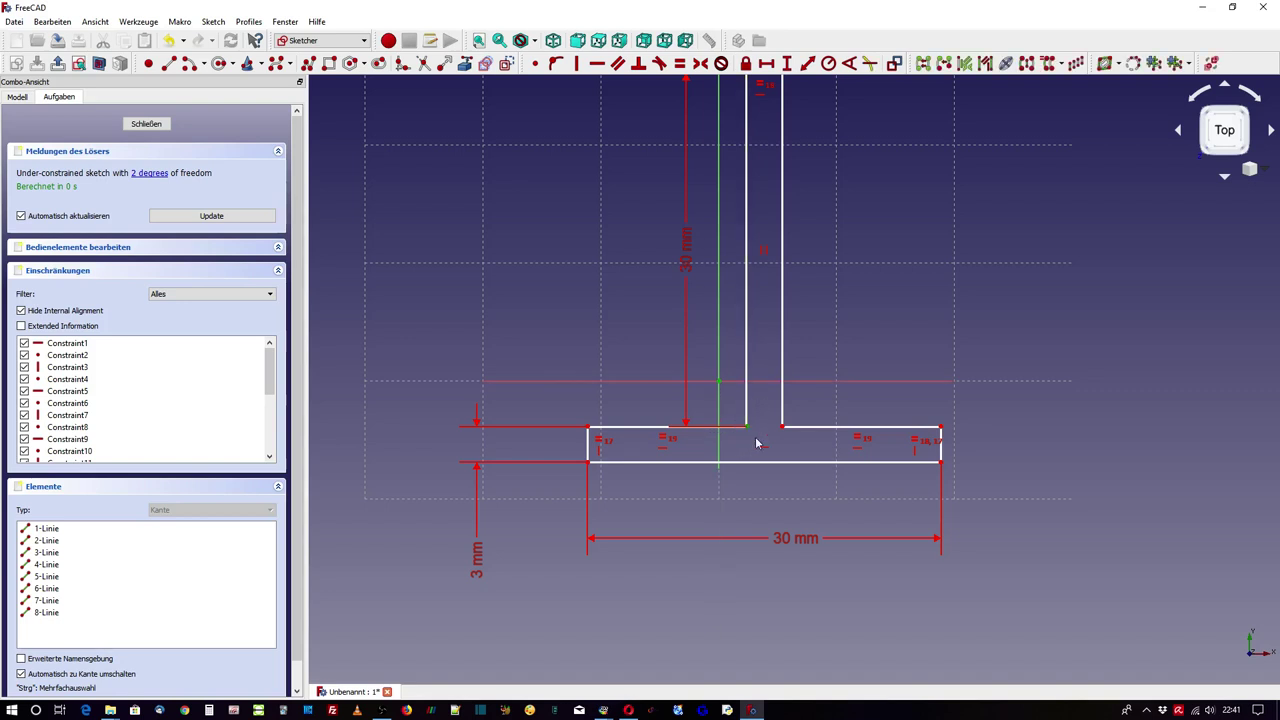
left_click(535, 63)
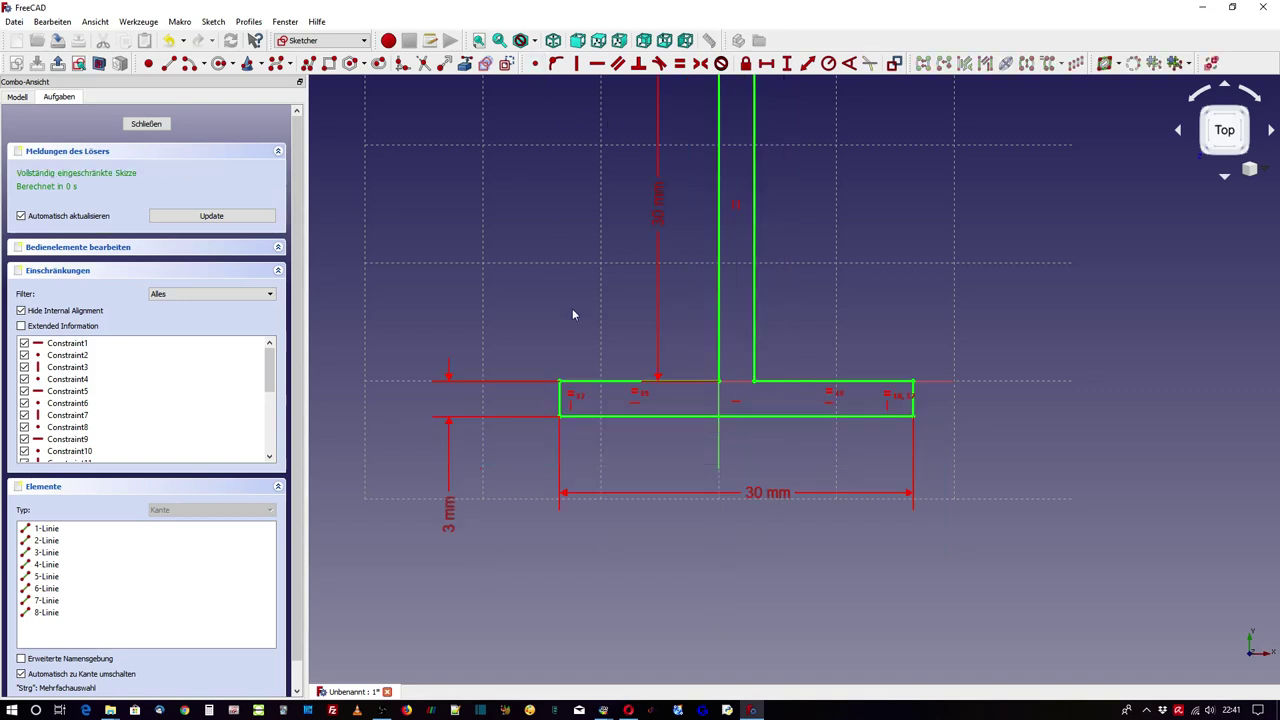
scroll(725, 560, "down", 2)
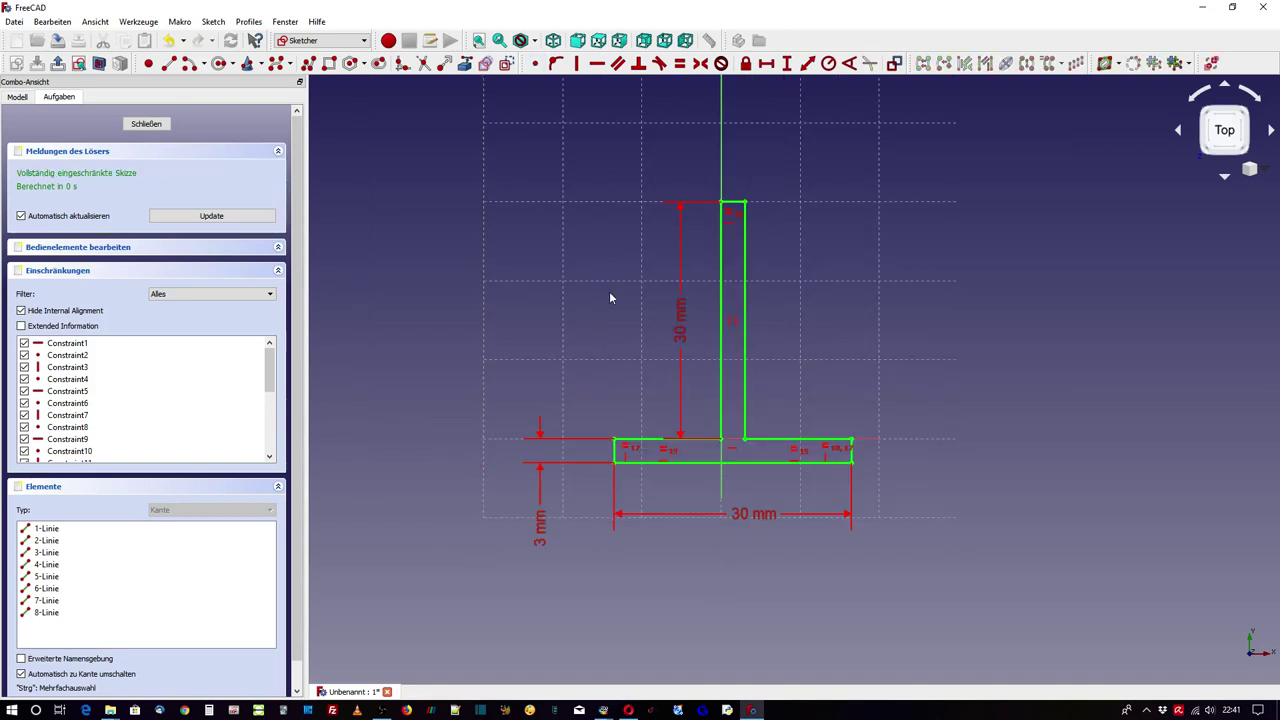
Step: Pad the T-profile sketch 20 mm symmetric to its plane into a solid T-beam
left_click(158, 124)
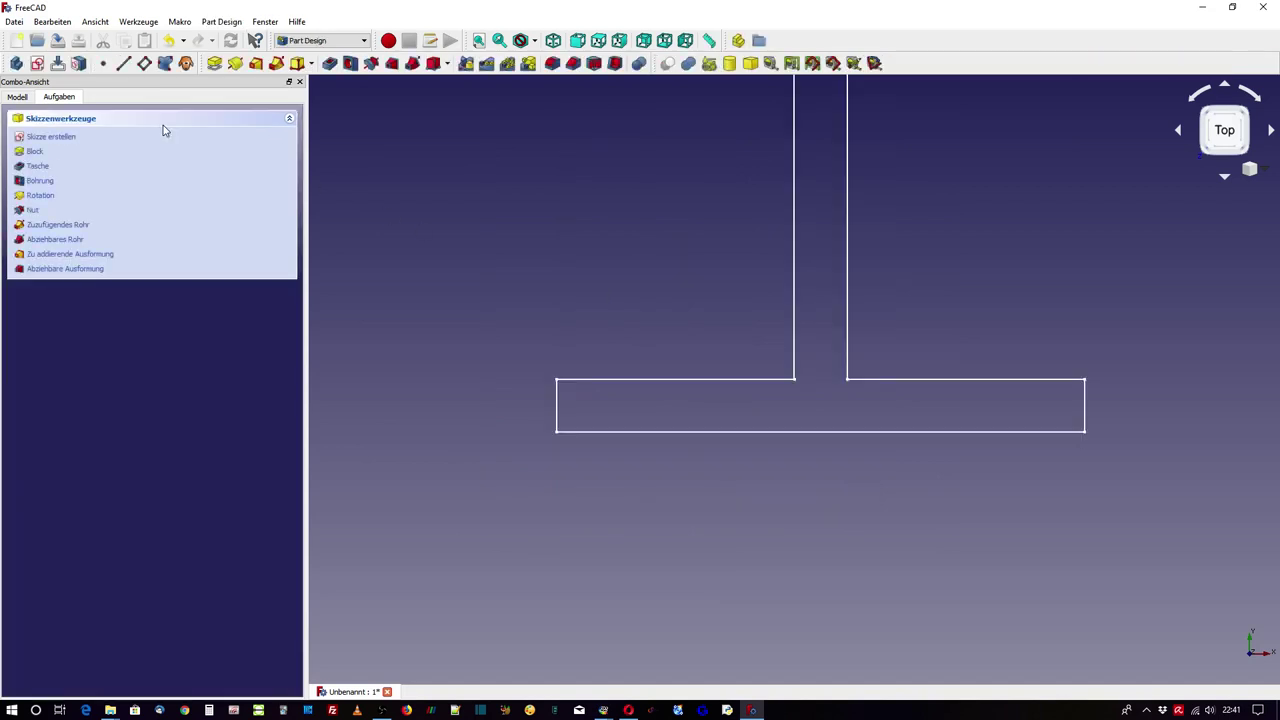
left_click(214, 64)
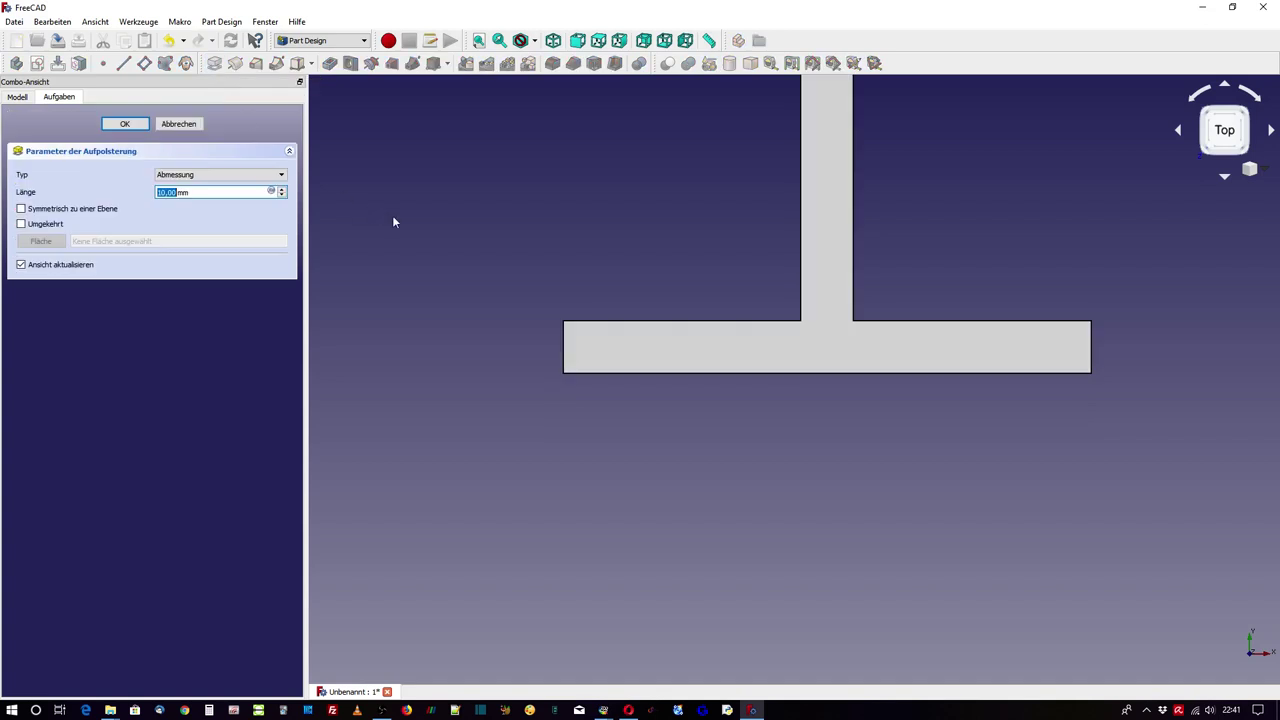
type("20")
left_click(44, 210)
left_click(136, 128)
scroll(632, 472, "down", 4)
middle_click_drag(487, 196, 542, 250)
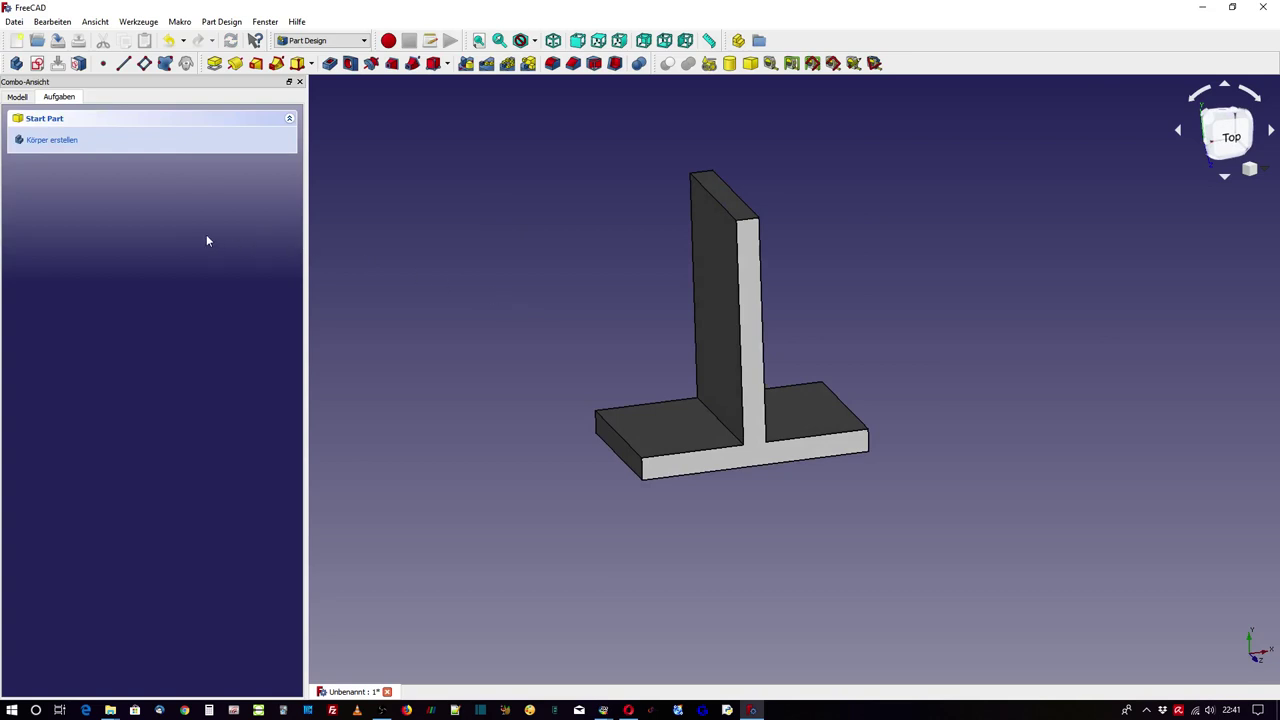
Step: In a new body, sketch a rectangle on XY_Plane001 enclosing the T-profile
left_click(56, 146)
left_click(60, 140)
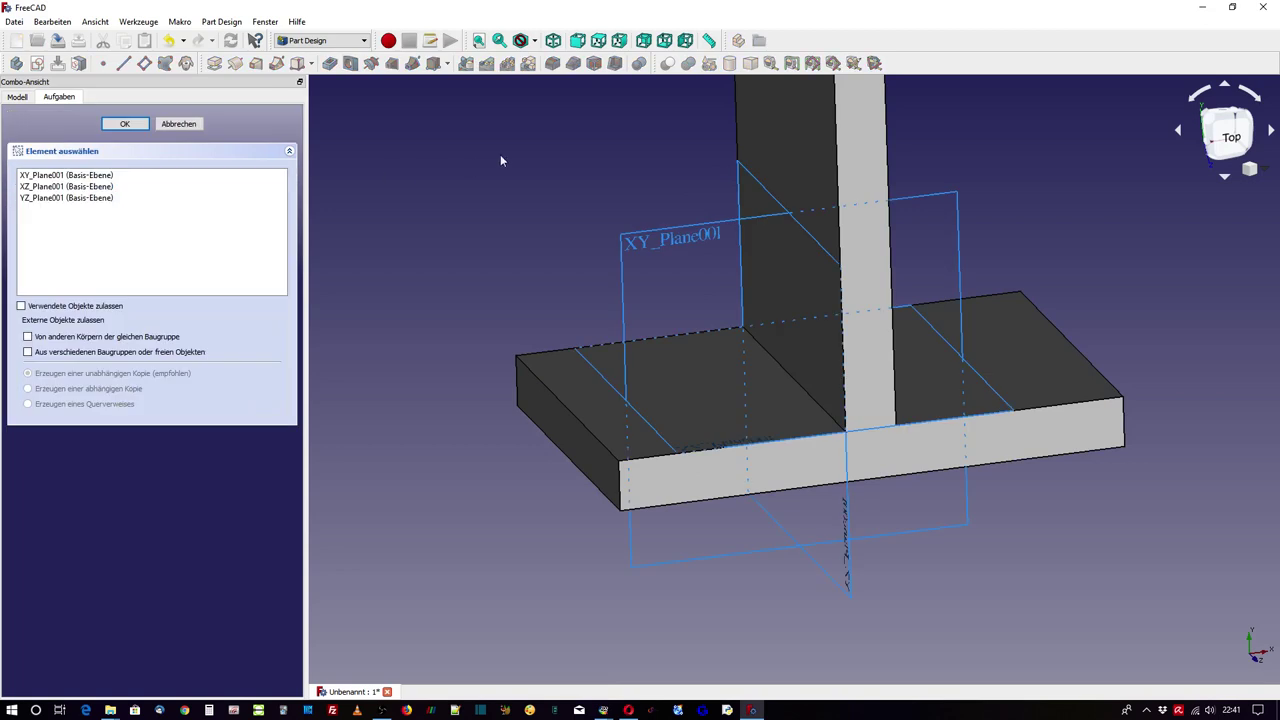
left_click(655, 237)
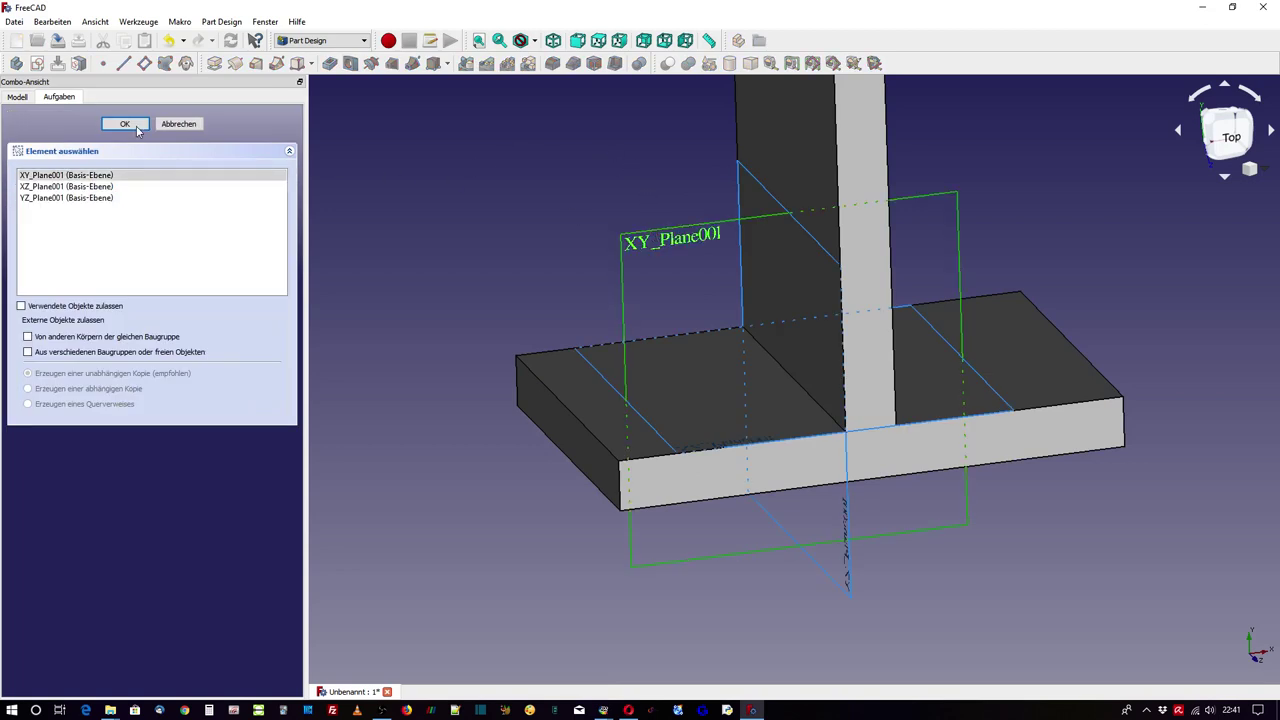
left_click(130, 125)
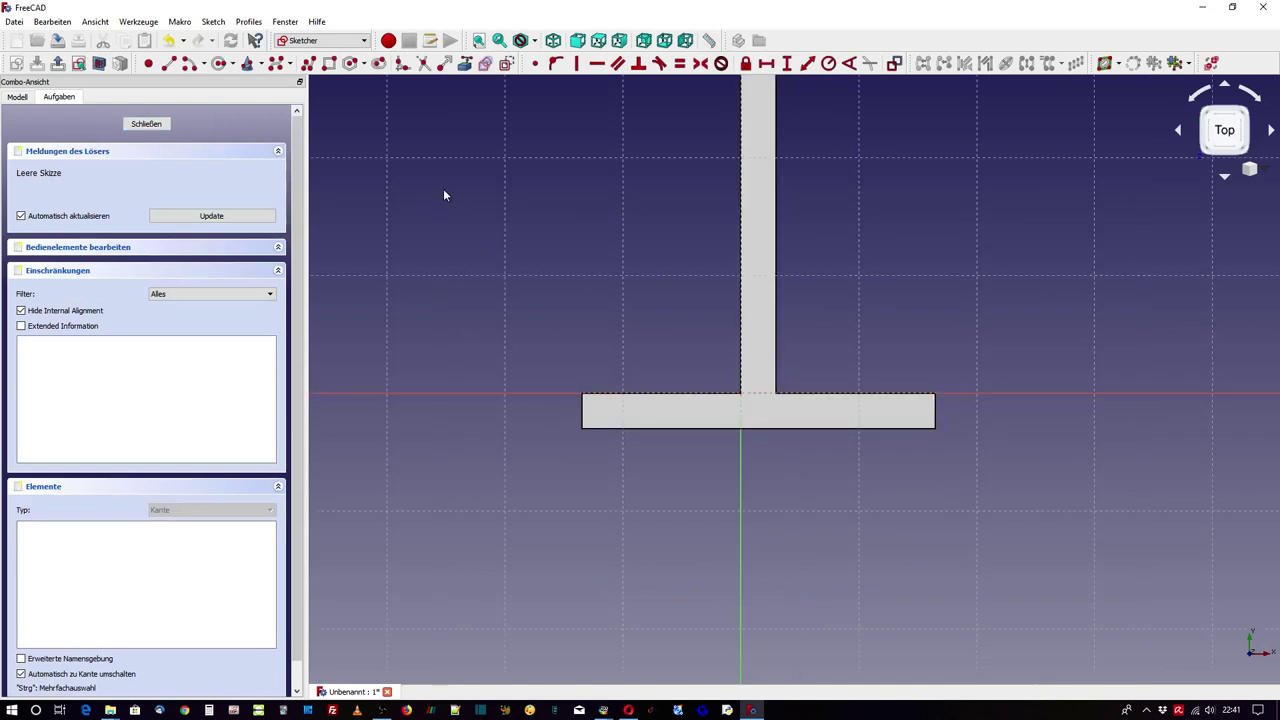
right_click(444, 191)
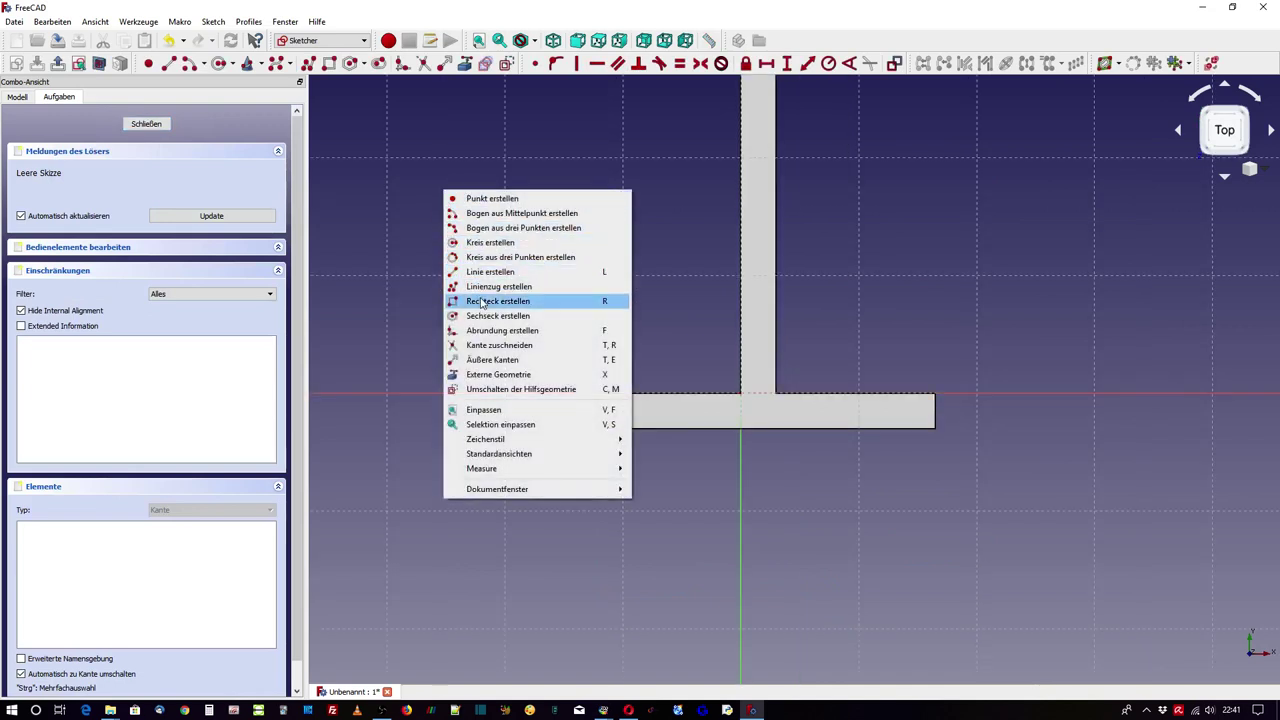
left_click(497, 301)
left_click(490, 289)
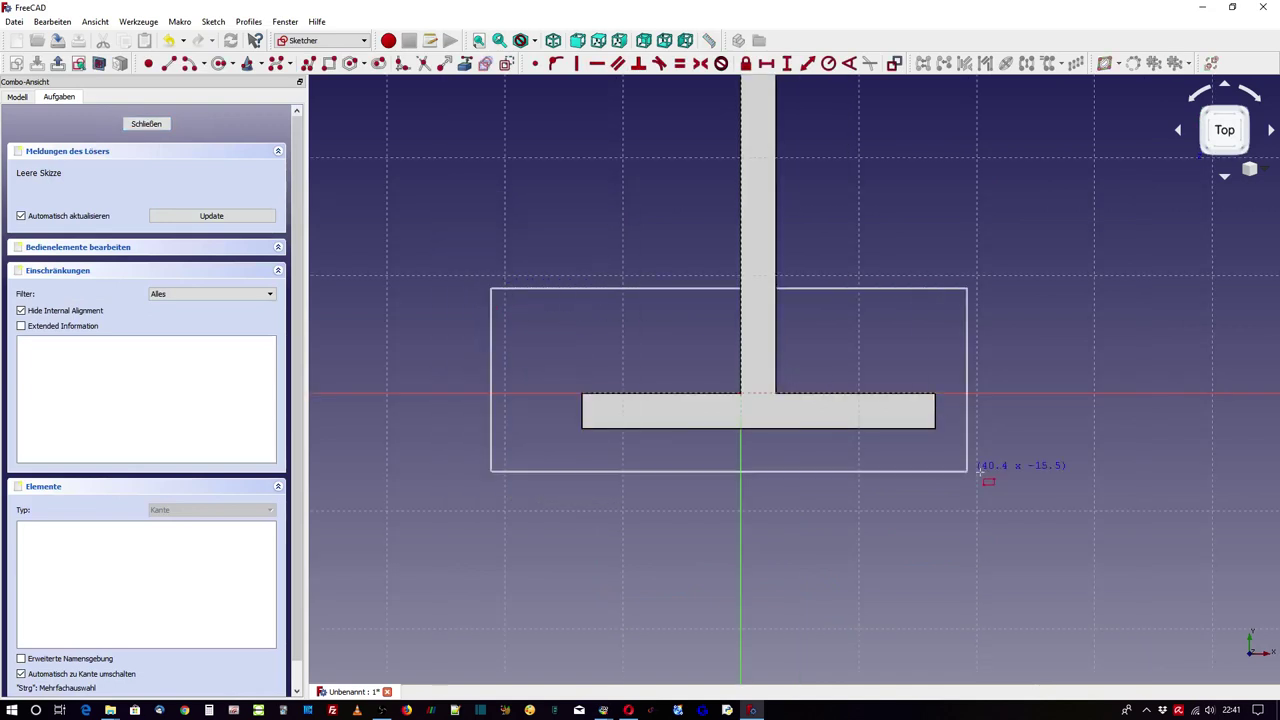
left_click(1047, 542)
Step: Constrain the rectangle to 50 mm wide and 30 mm high
left_click(970, 292)
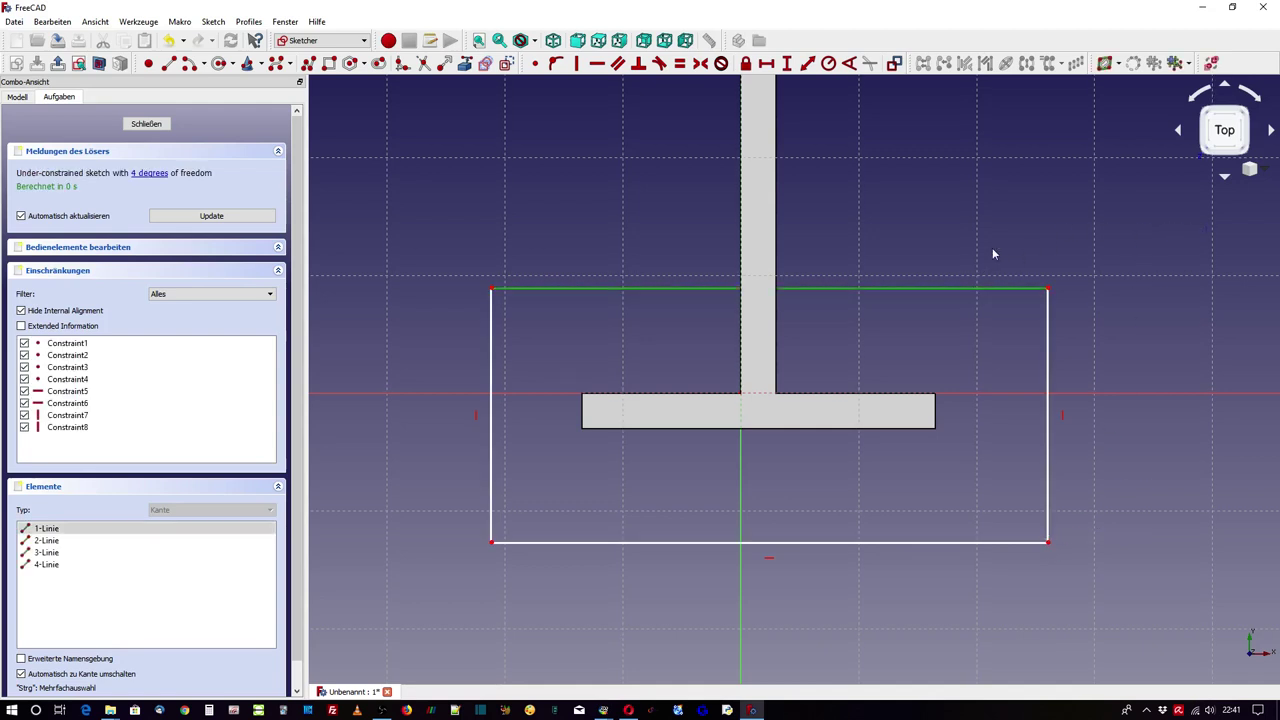
left_click(766, 64)
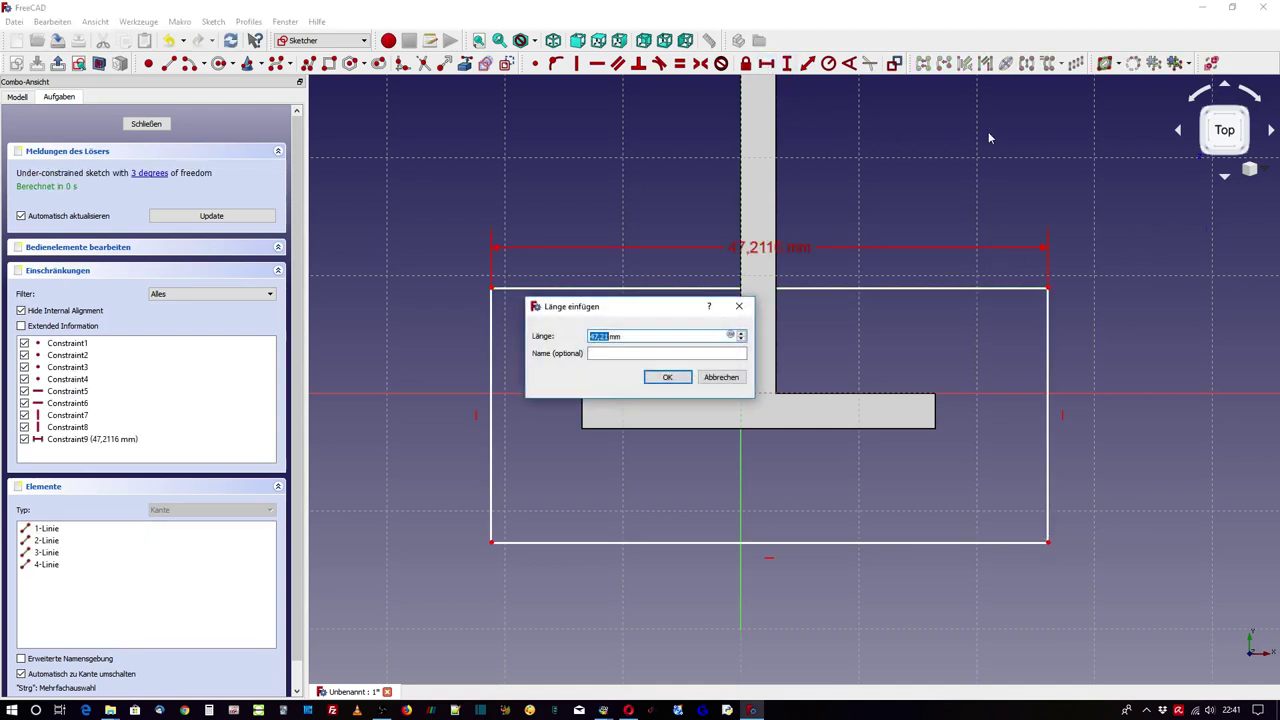
type("50")
key("Return")
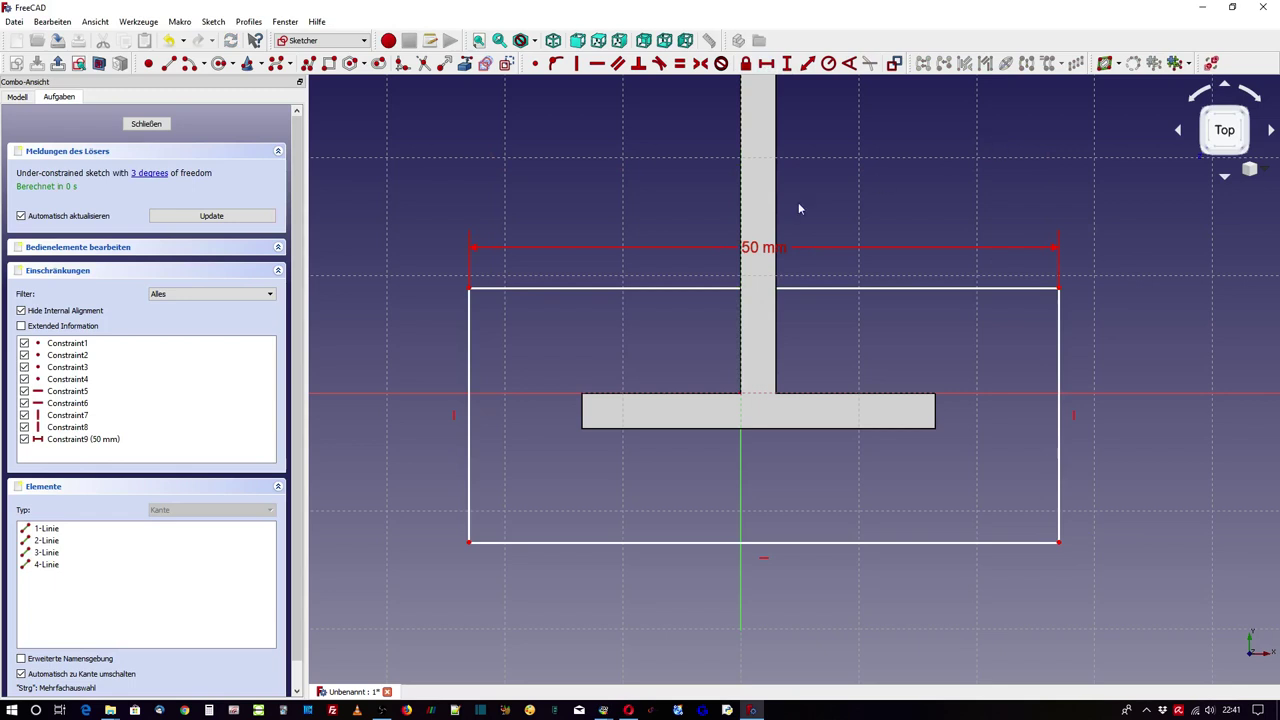
left_click(470, 357)
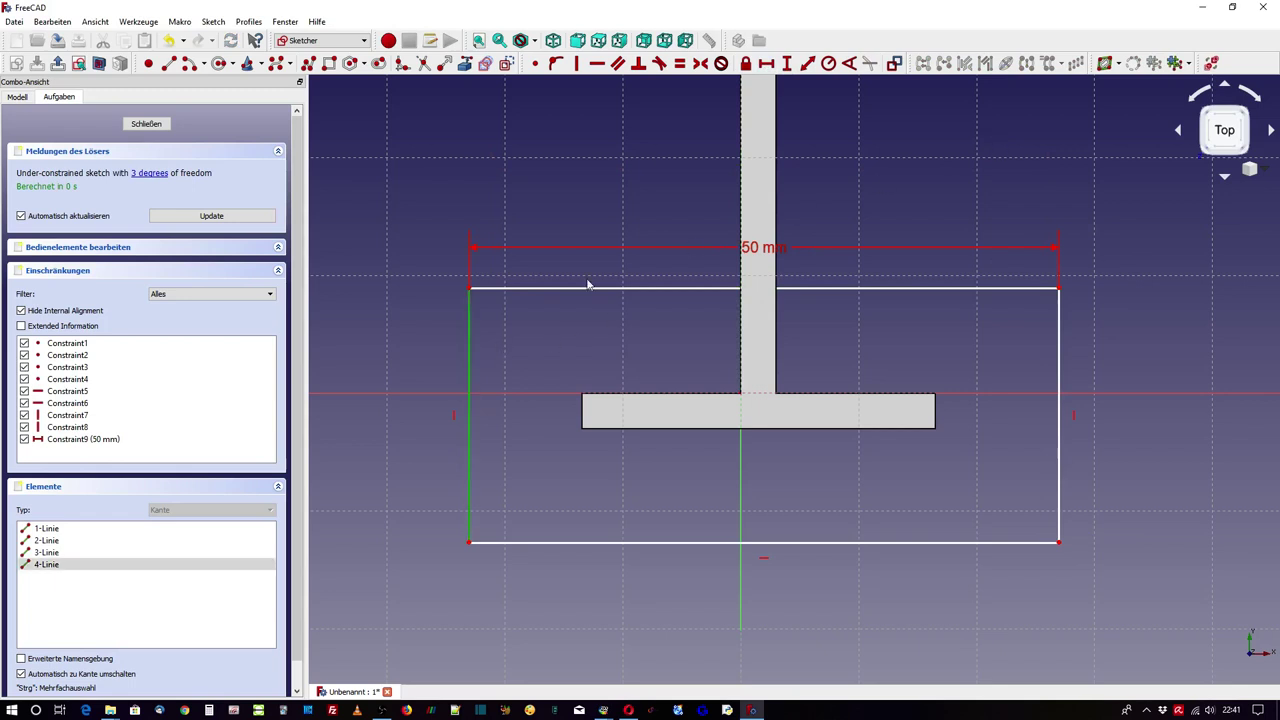
left_click(787, 63)
type("30")
key("Return")
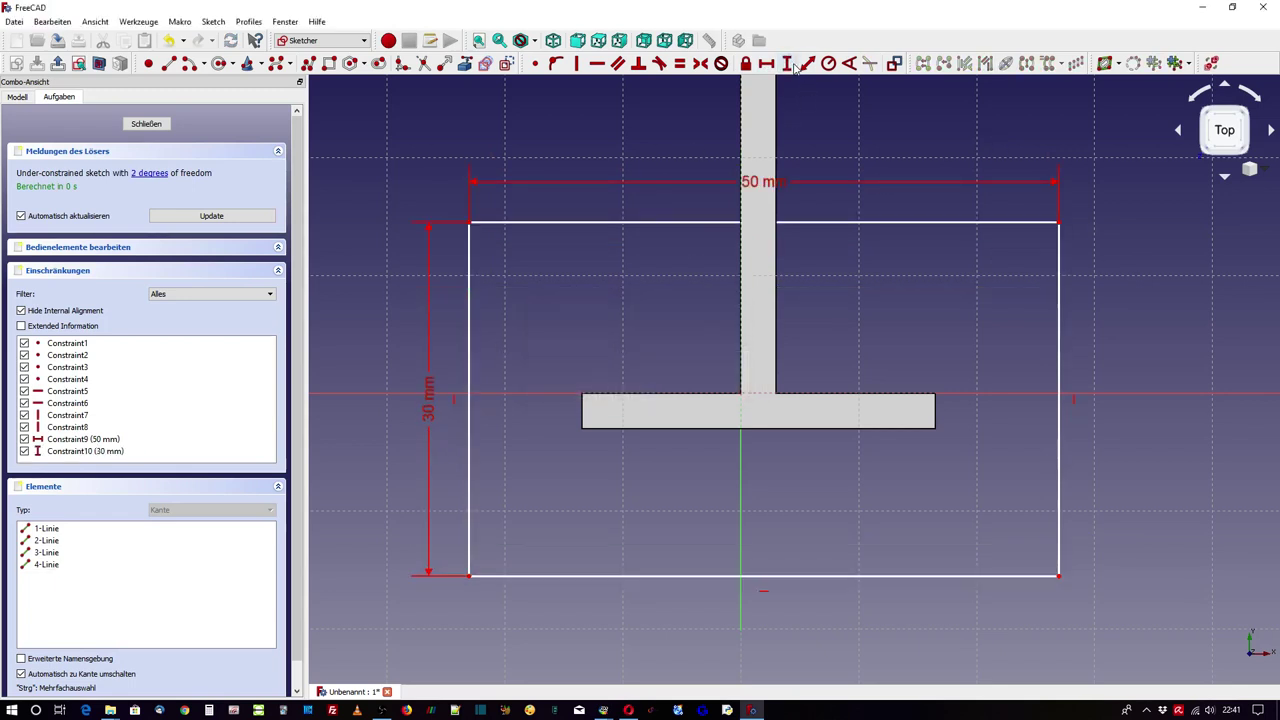
Step: Set the rectangle's horizontal distance to the axis to 25 mm, then correct it to 22,5 mm
left_click_drag(688, 222, 666, 229)
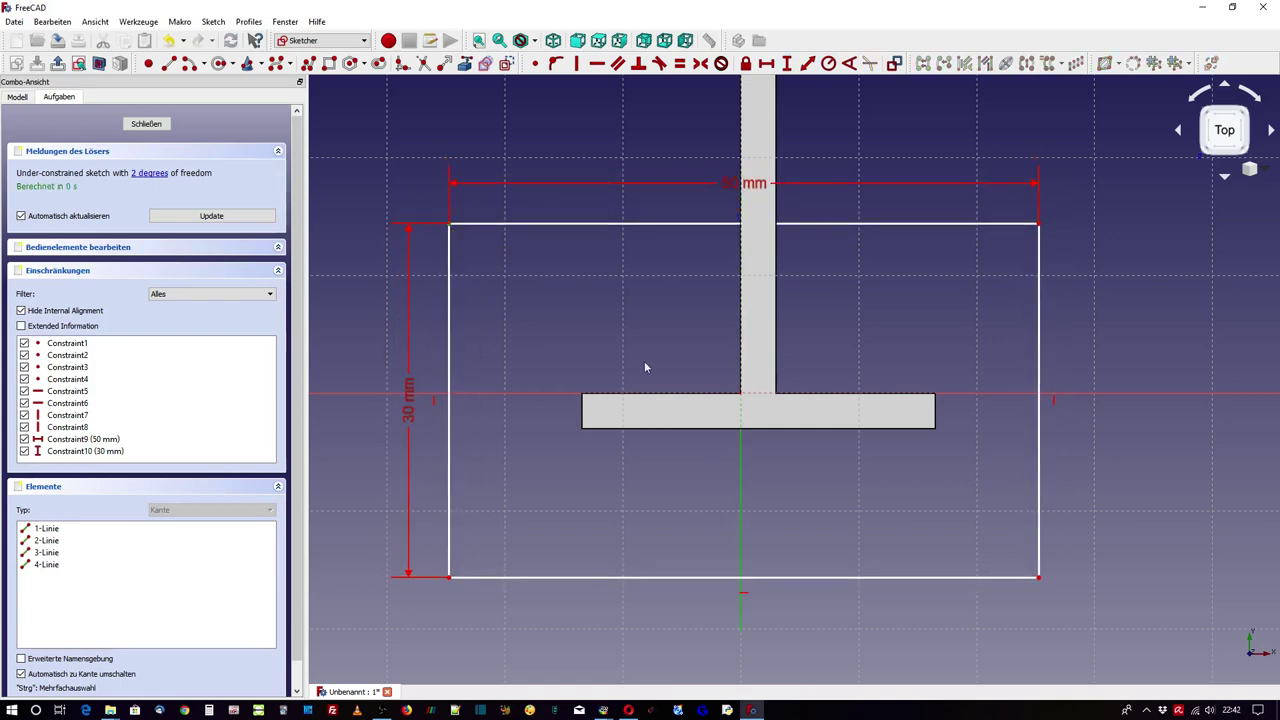
left_click(766, 63)
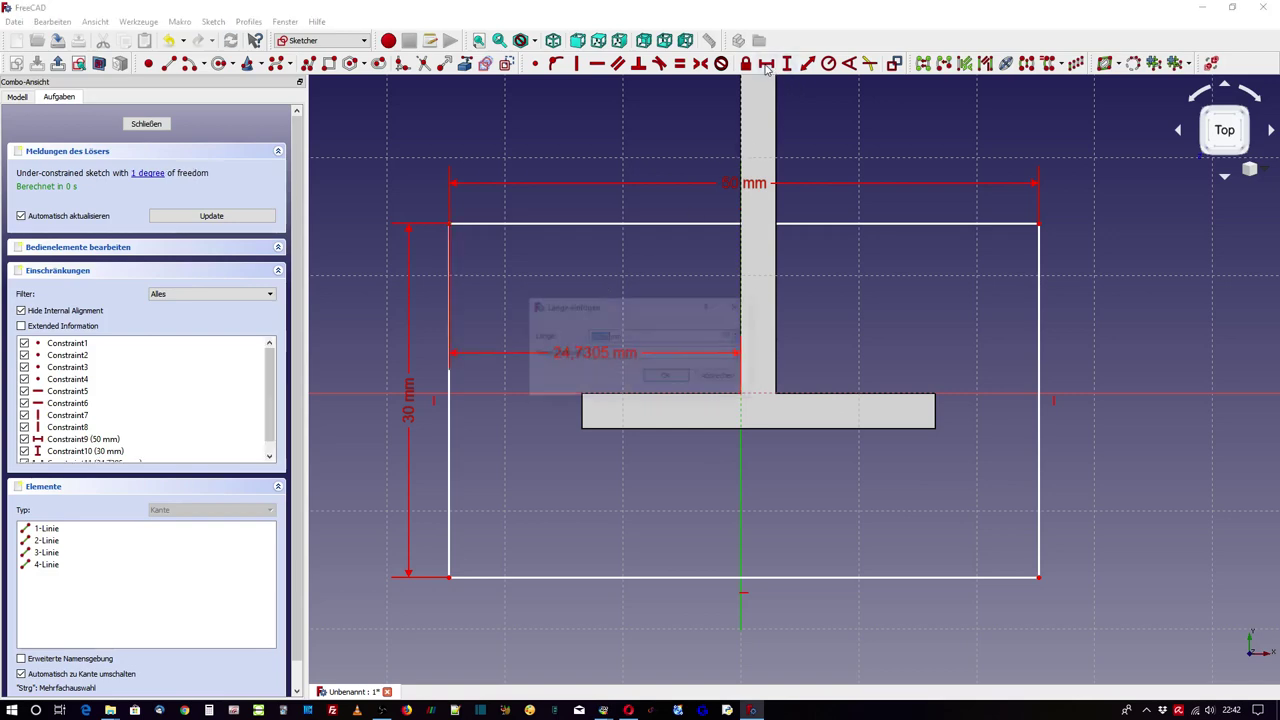
type("25mm")
key("Return")
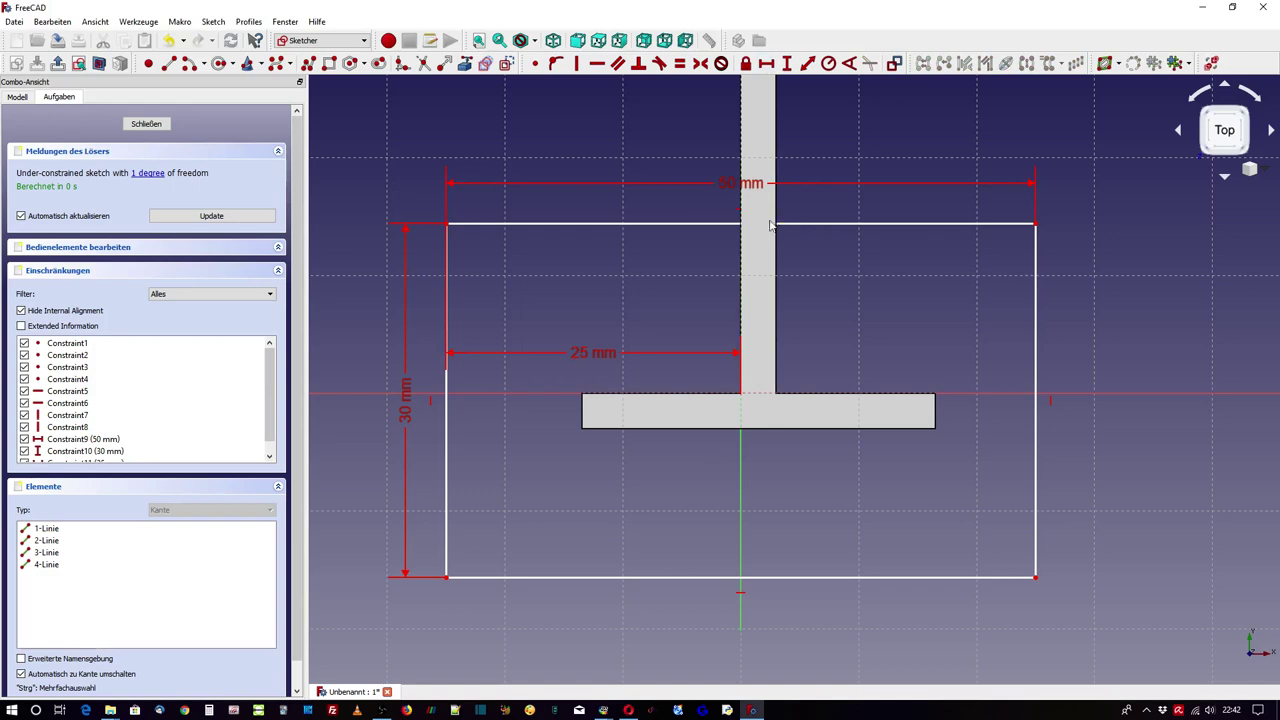
double_click(590, 358)
type("22, mm")
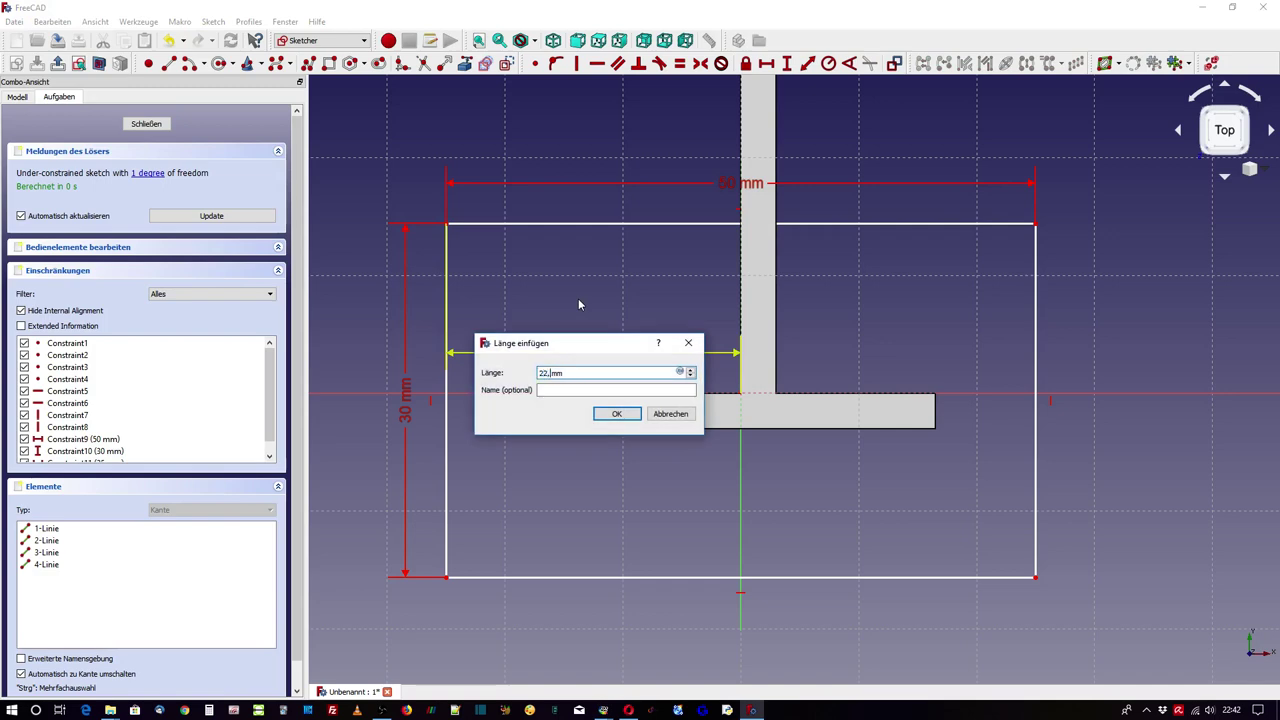
type("5")
key("Return")
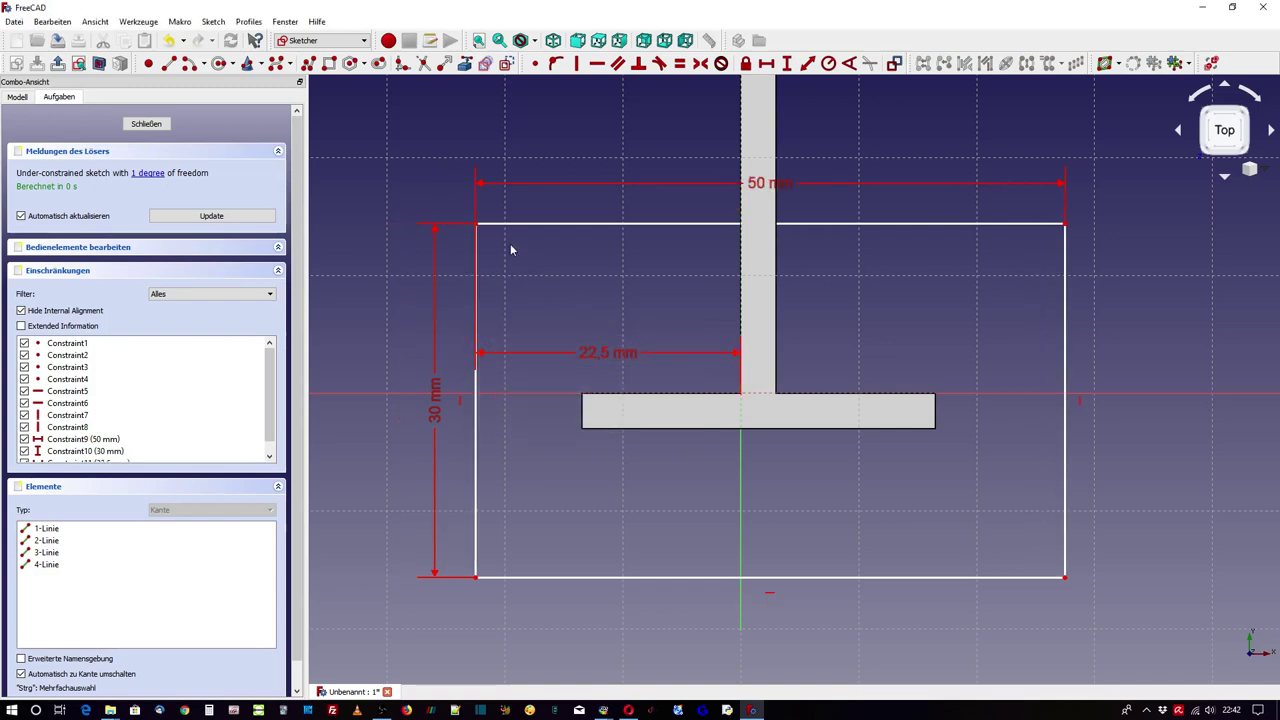
Step: Offset the rectangle 15 mm vertically from the horizontal axis and close the sketch
left_click(457, 393)
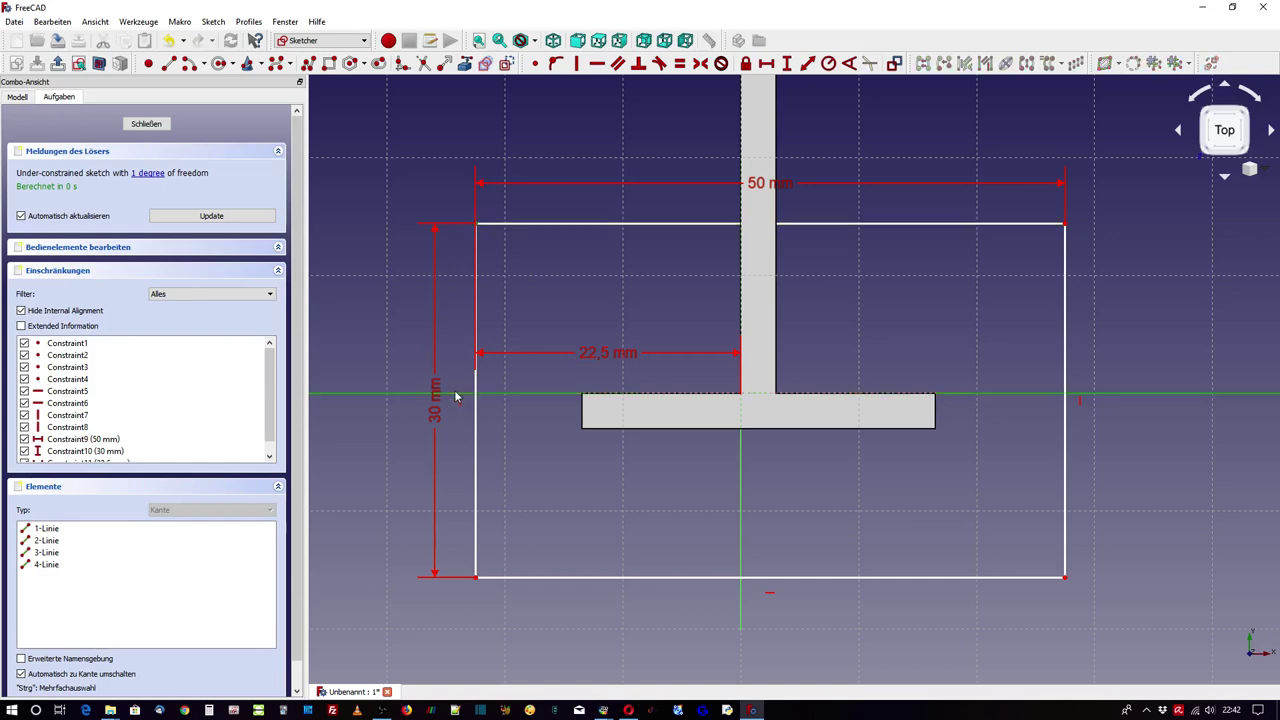
left_click(787, 63)
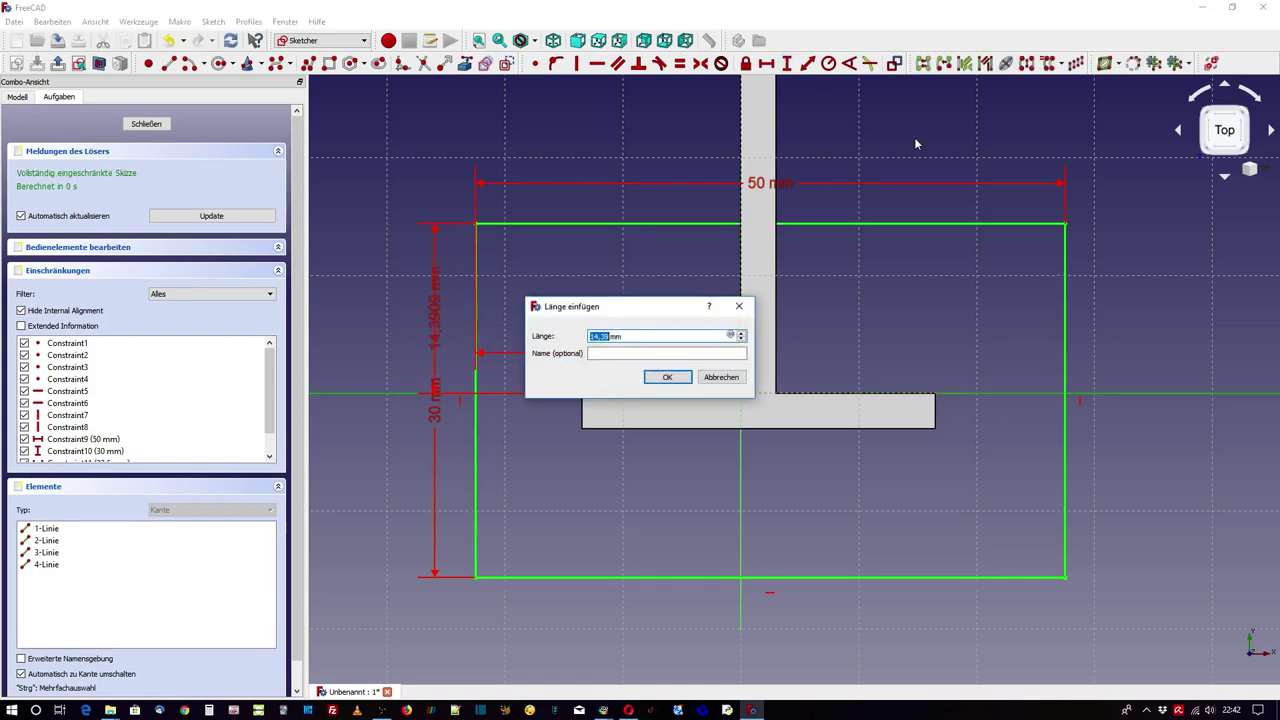
type("15")
key("Return")
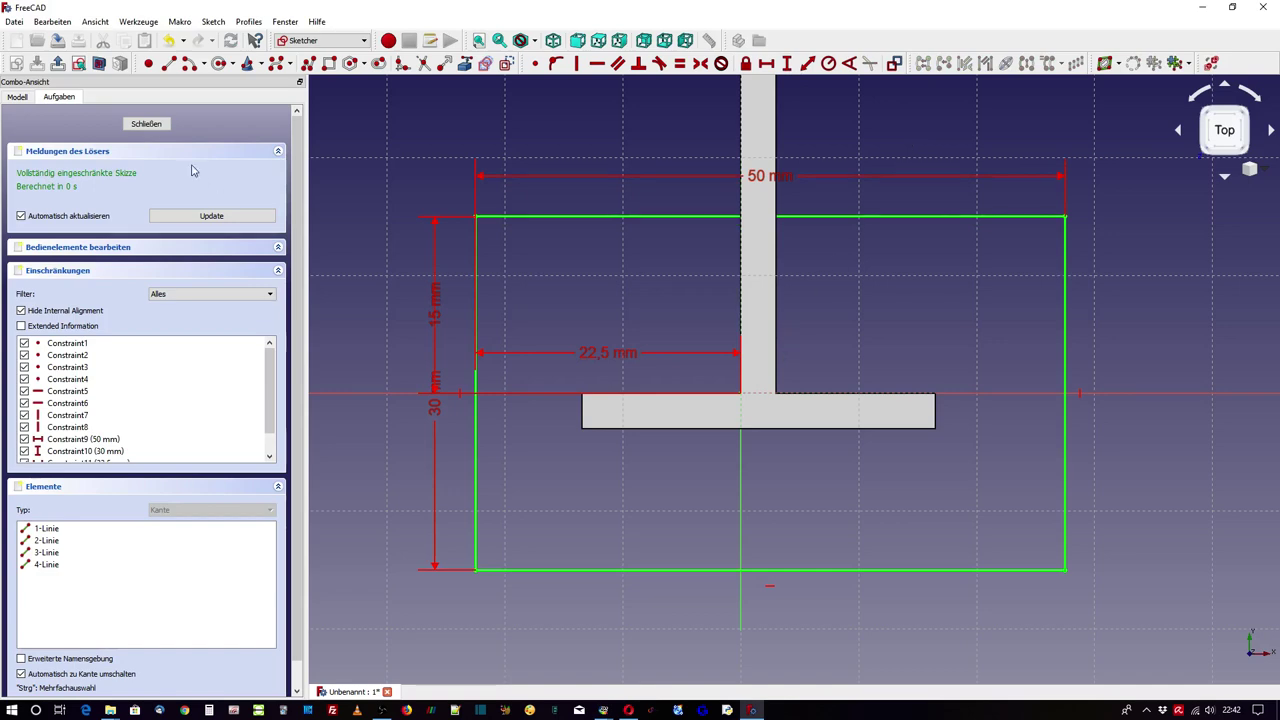
left_click(146, 123)
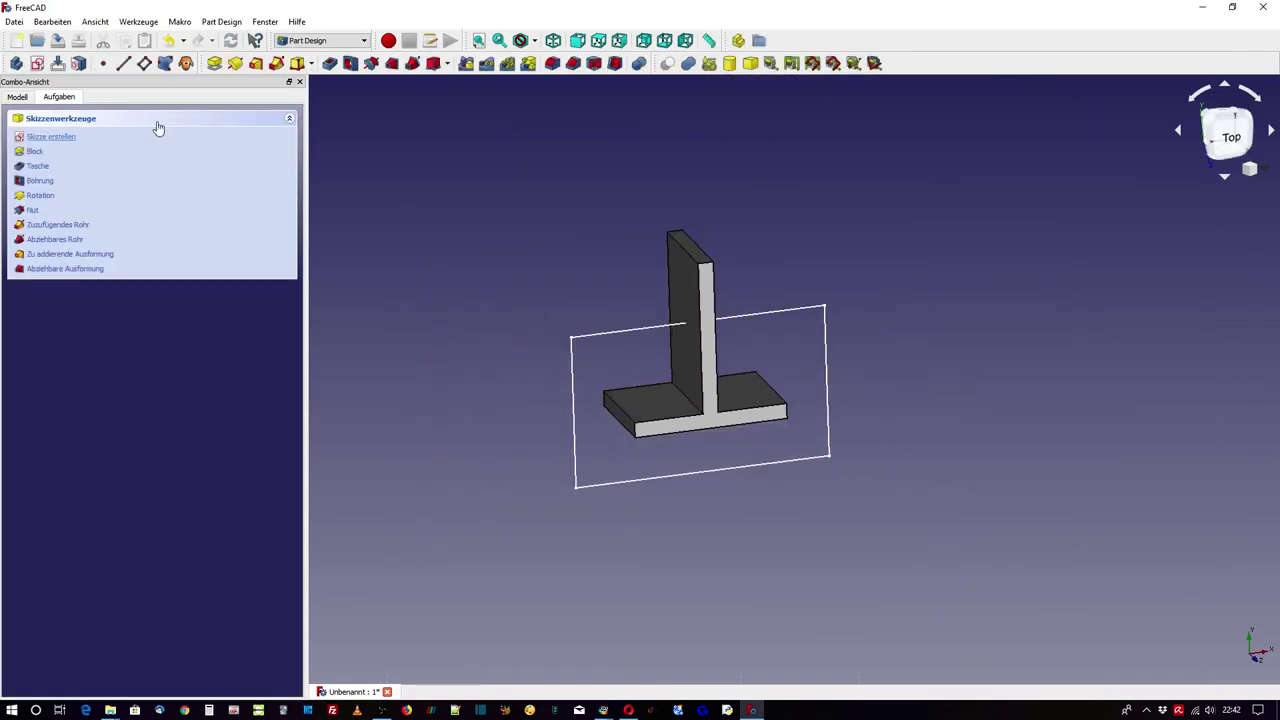
Step: Pad the rectangle sketch 30 mm symmetrically into a solid block around the T-beam
left_click(215, 64)
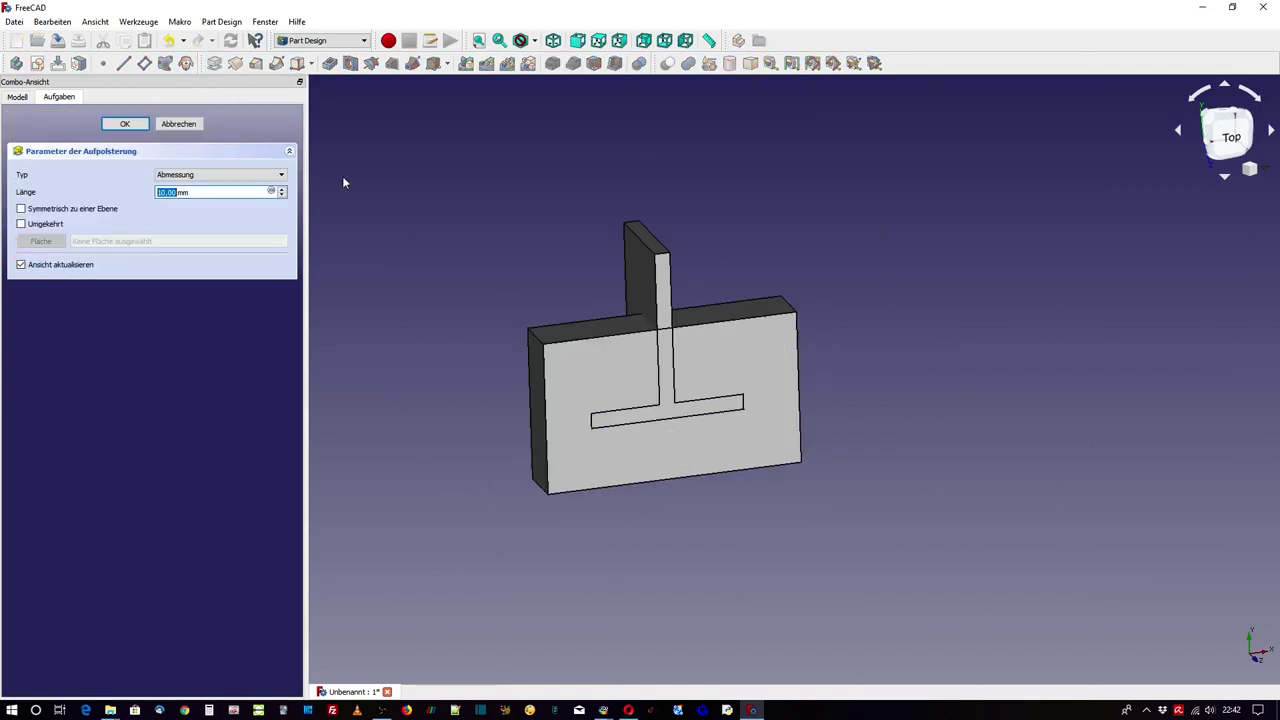
type("30")
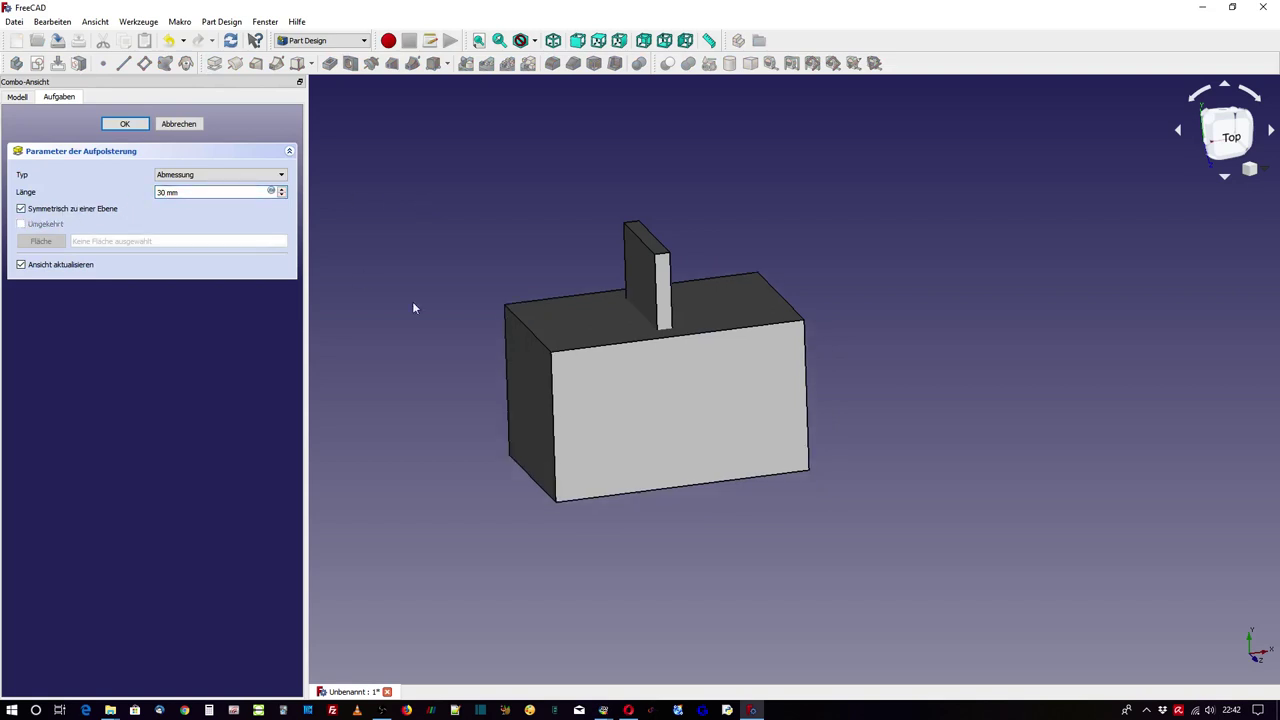
left_click(136, 127)
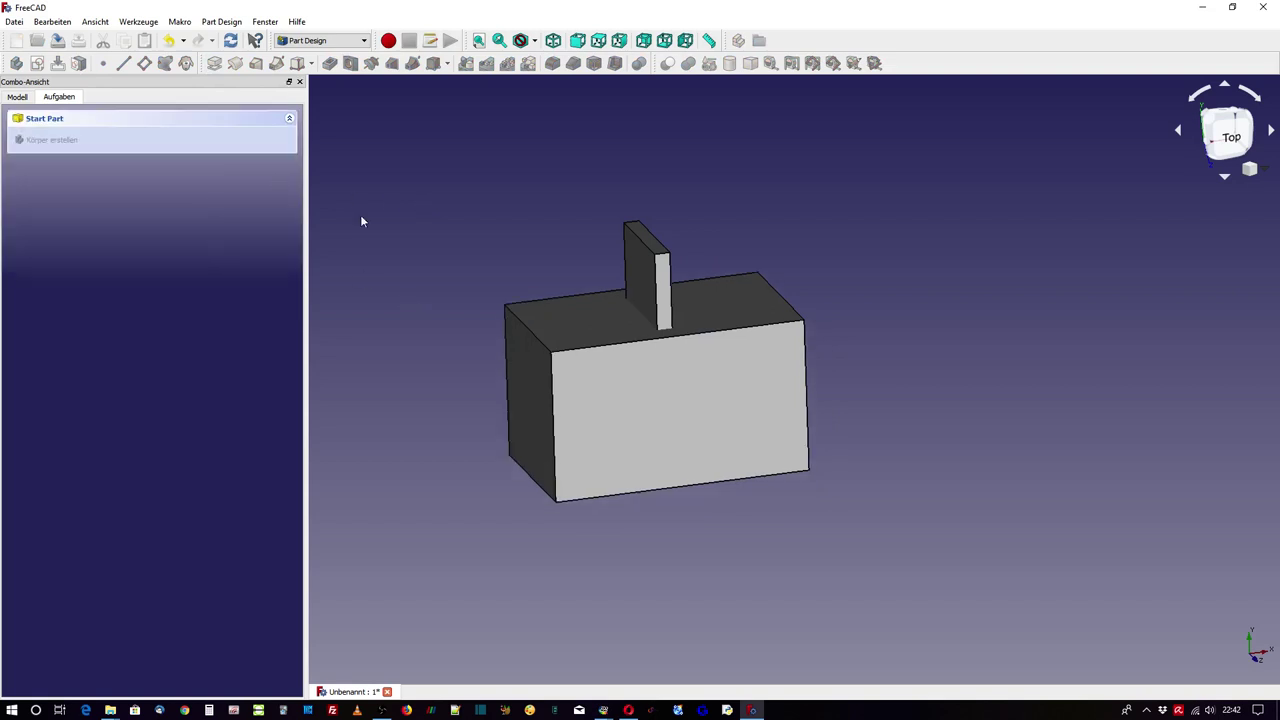
left_click(20, 97)
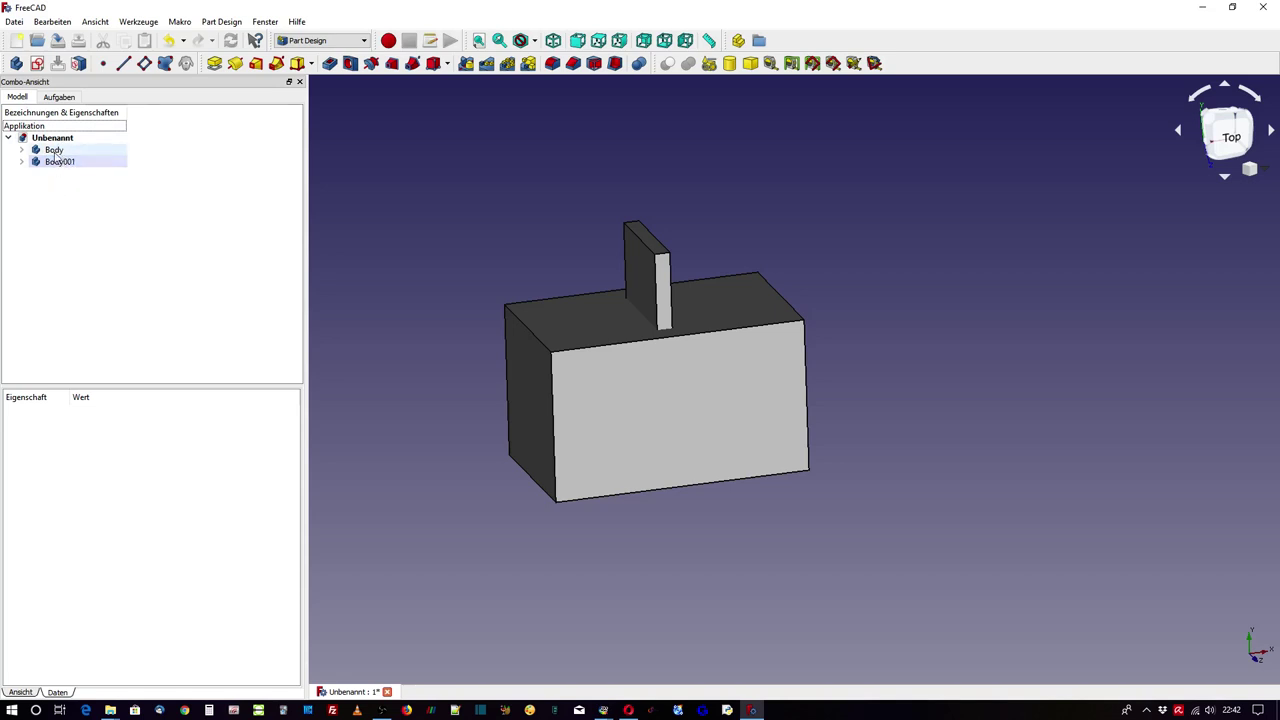
Step: In the Part workbench, split Body001 and Body into Boolean Fragments with CompSolid mode
left_click(320, 40)
left_click(300, 171)
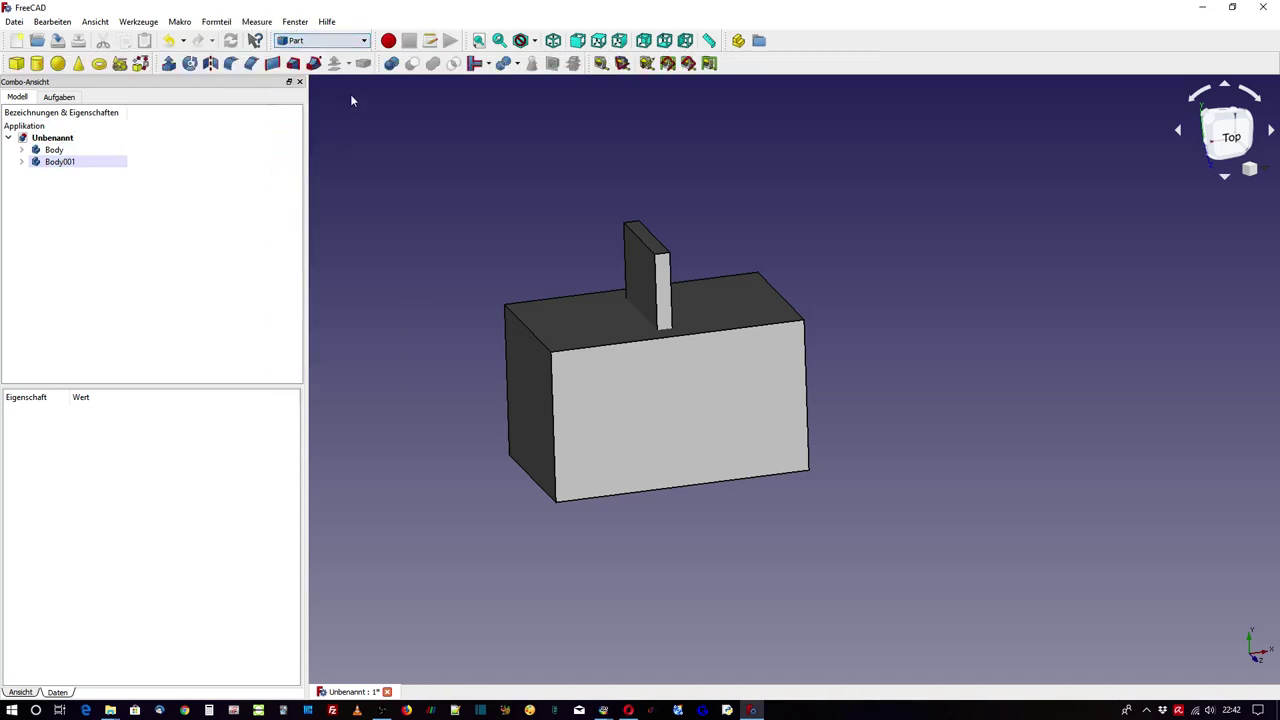
left_click(60, 161)
left_click(54, 150, "ctrl")
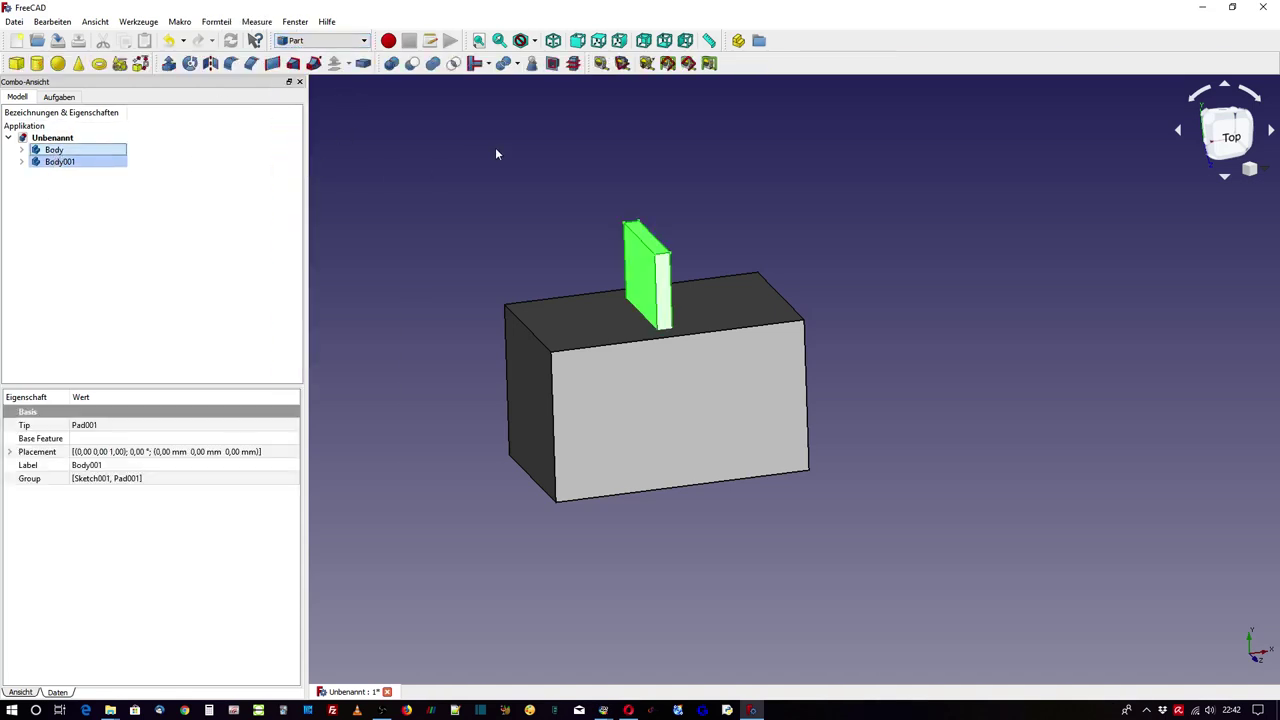
left_click(517, 63)
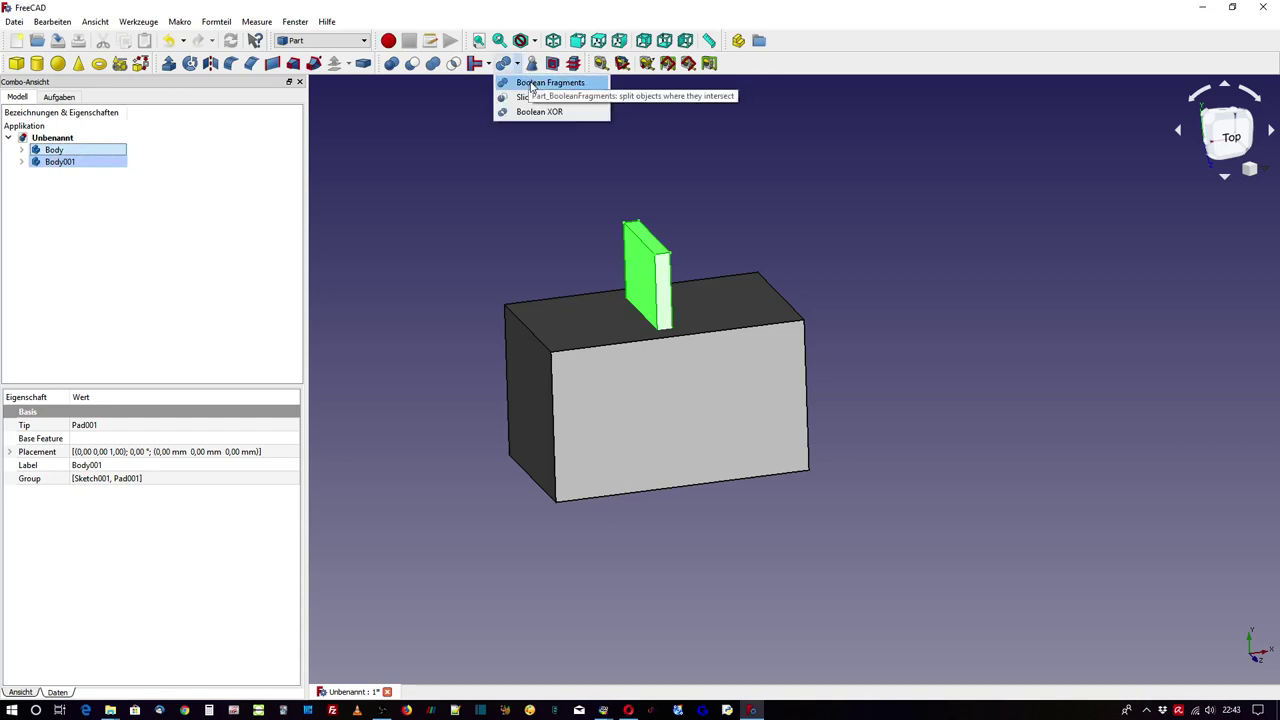
left_click(531, 84)
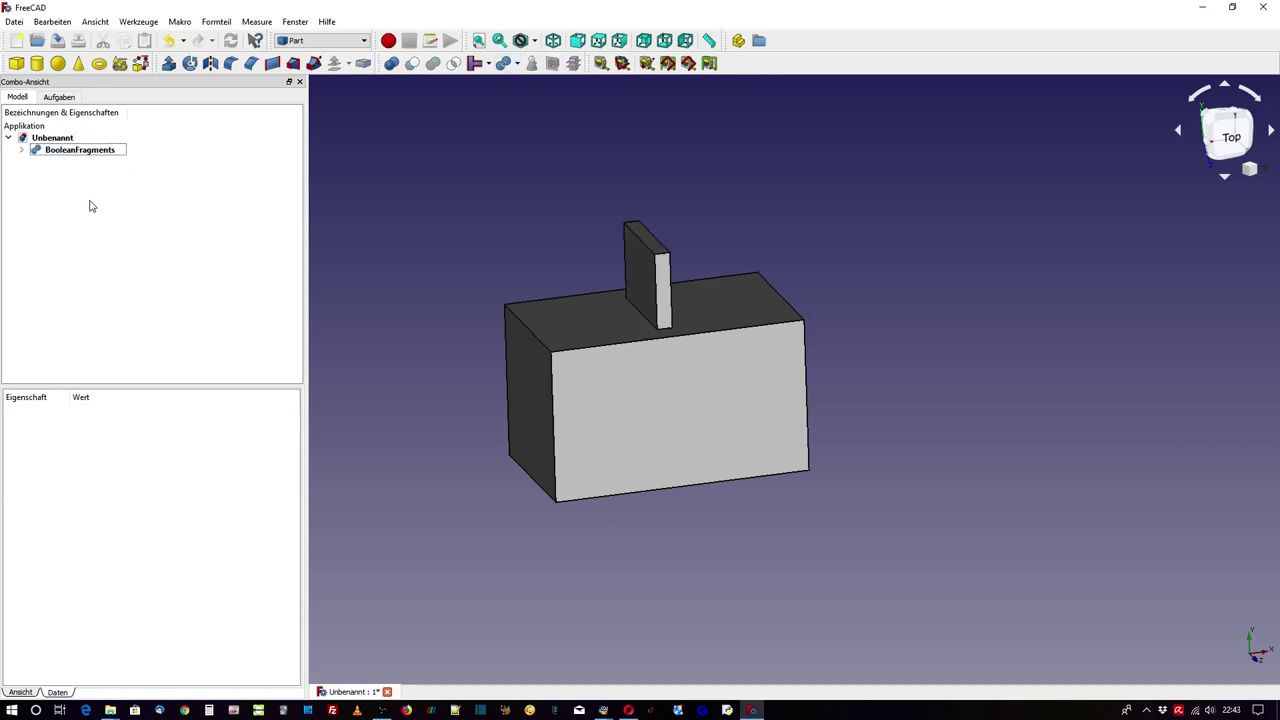
left_click(60, 151)
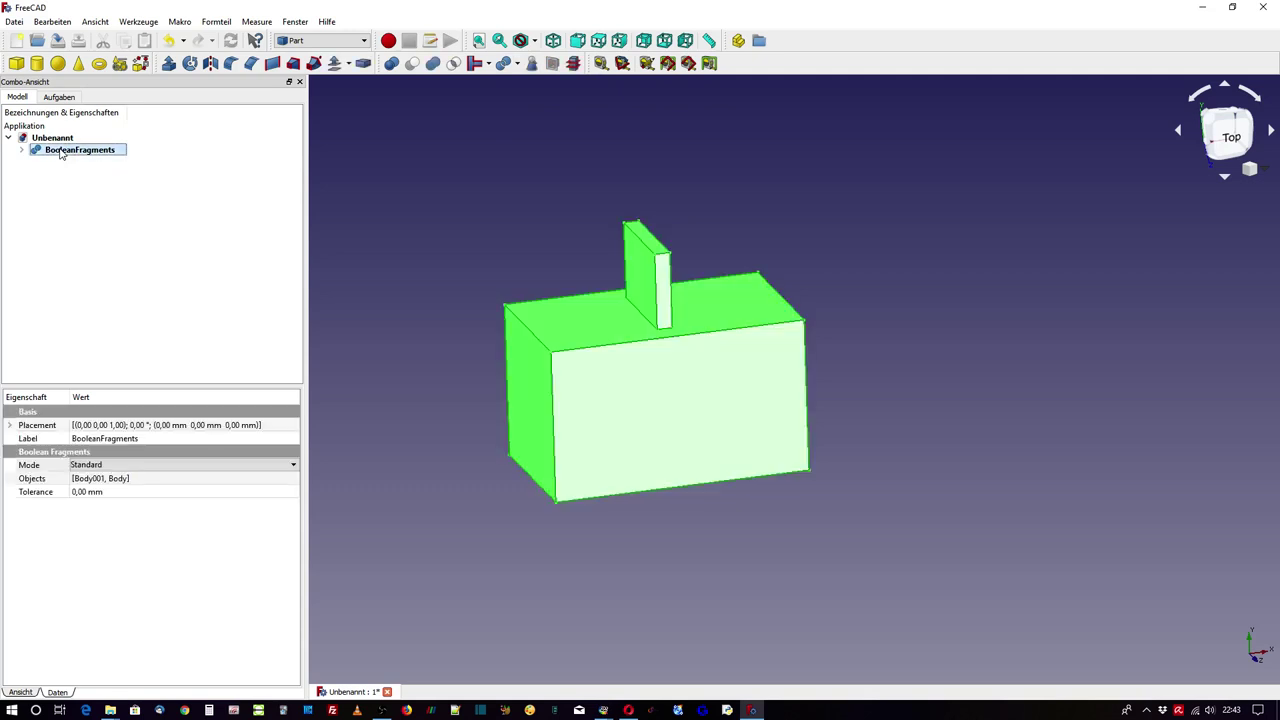
left_click(104, 466)
left_click(104, 466)
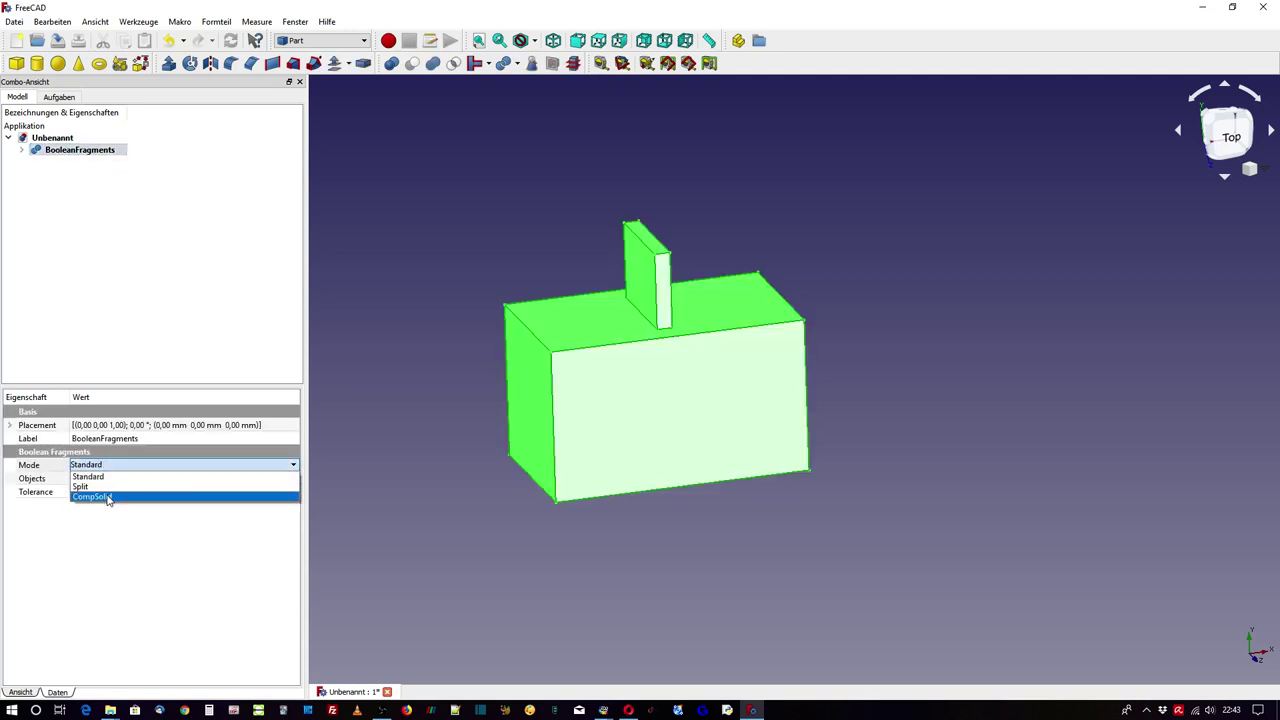
left_click(100, 496)
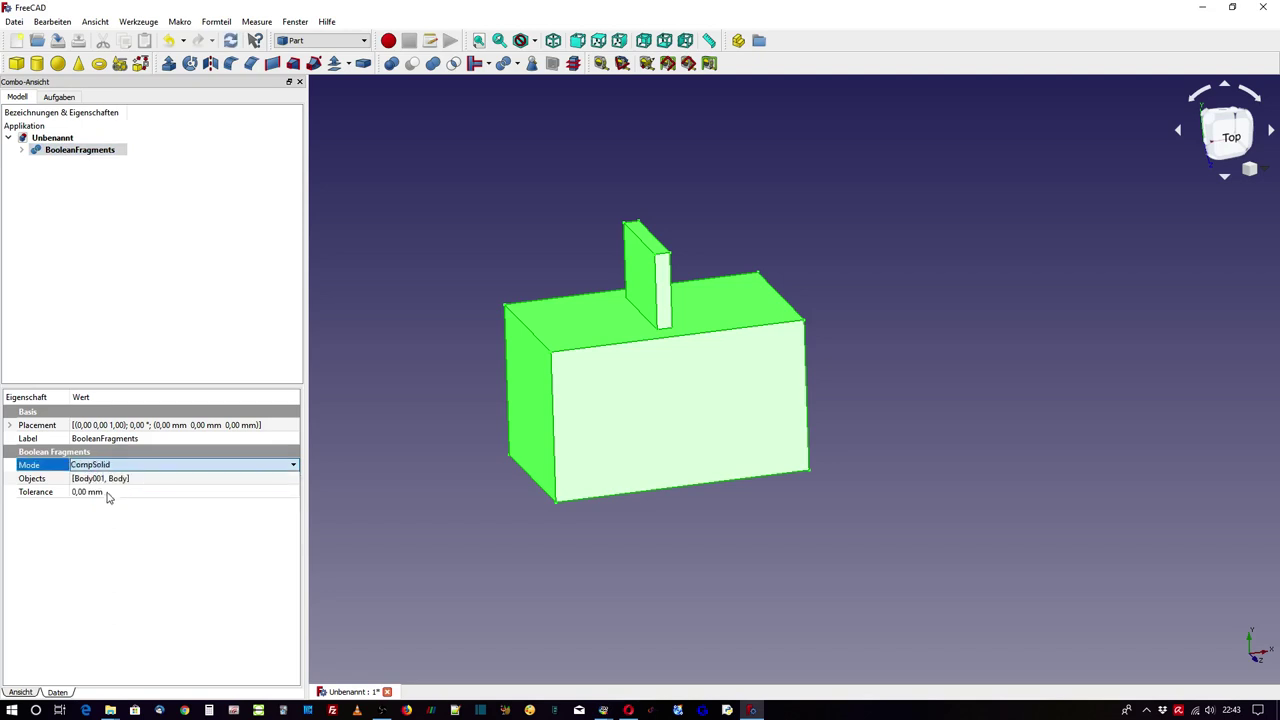
Step: Apply a Compound Filter to the BooleanFragments and inspect the result
left_click(92, 152, "ctrl")
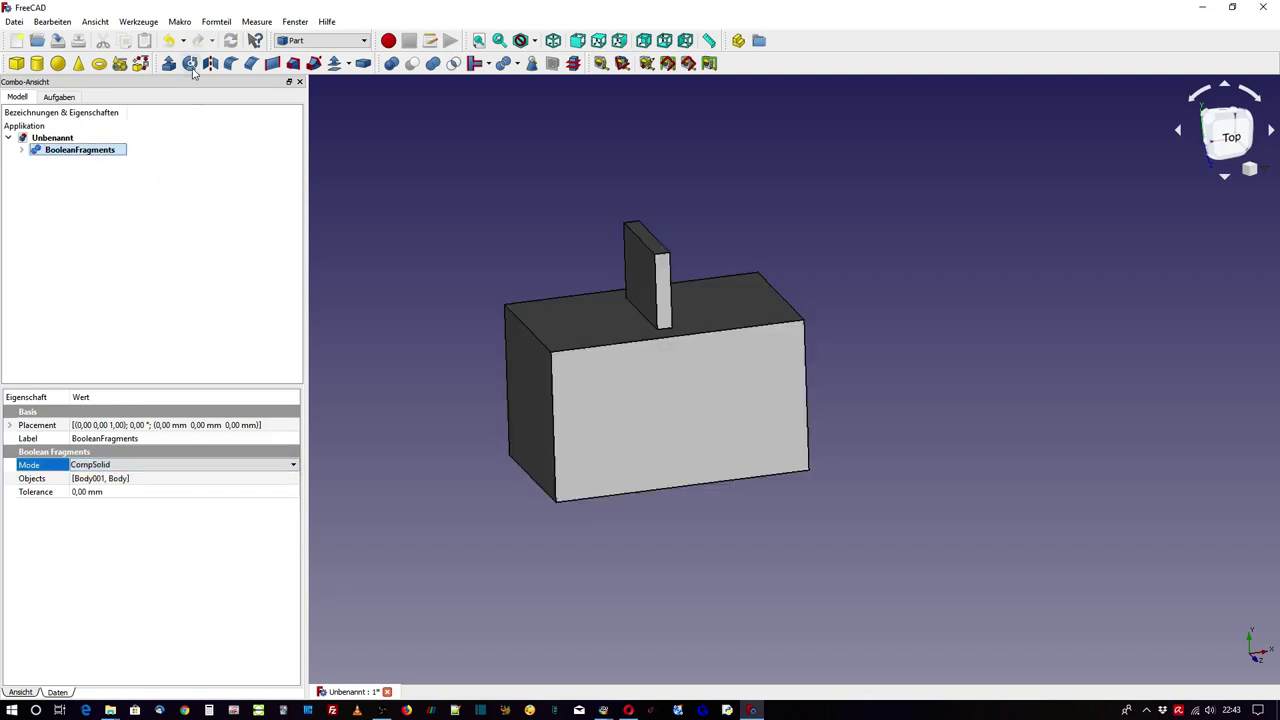
left_click(216, 21)
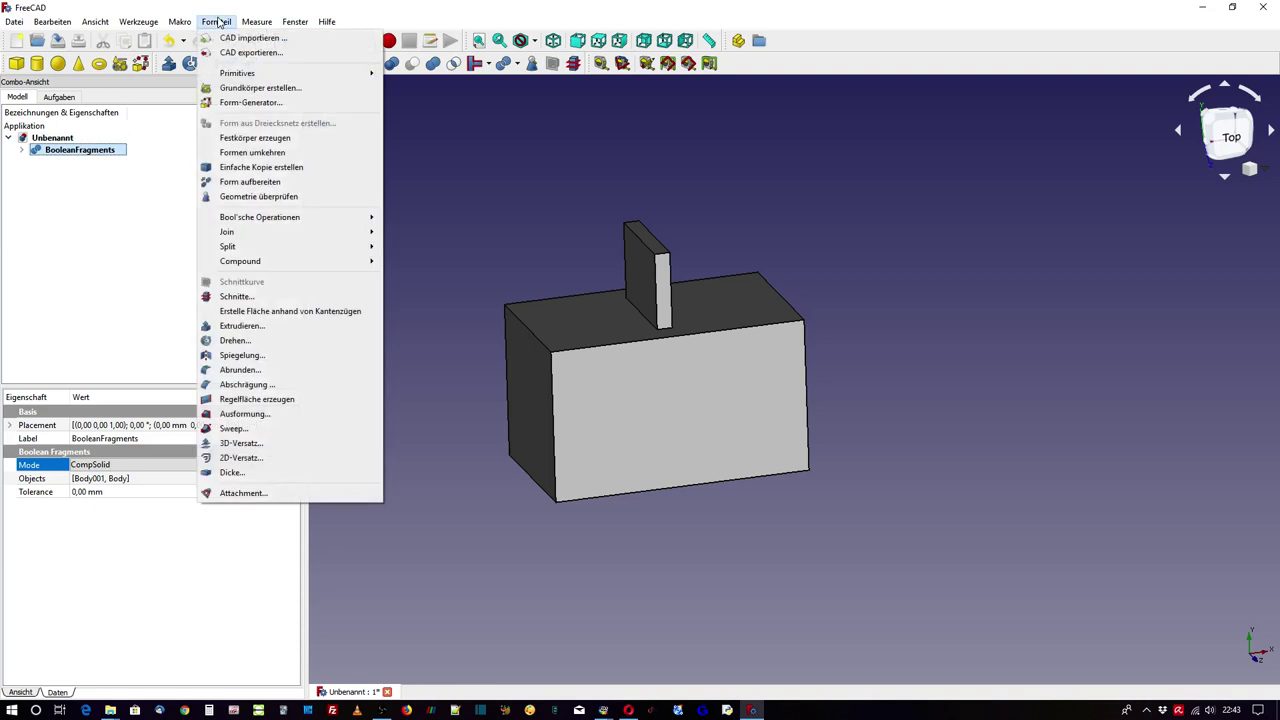
mouse_move(240, 261)
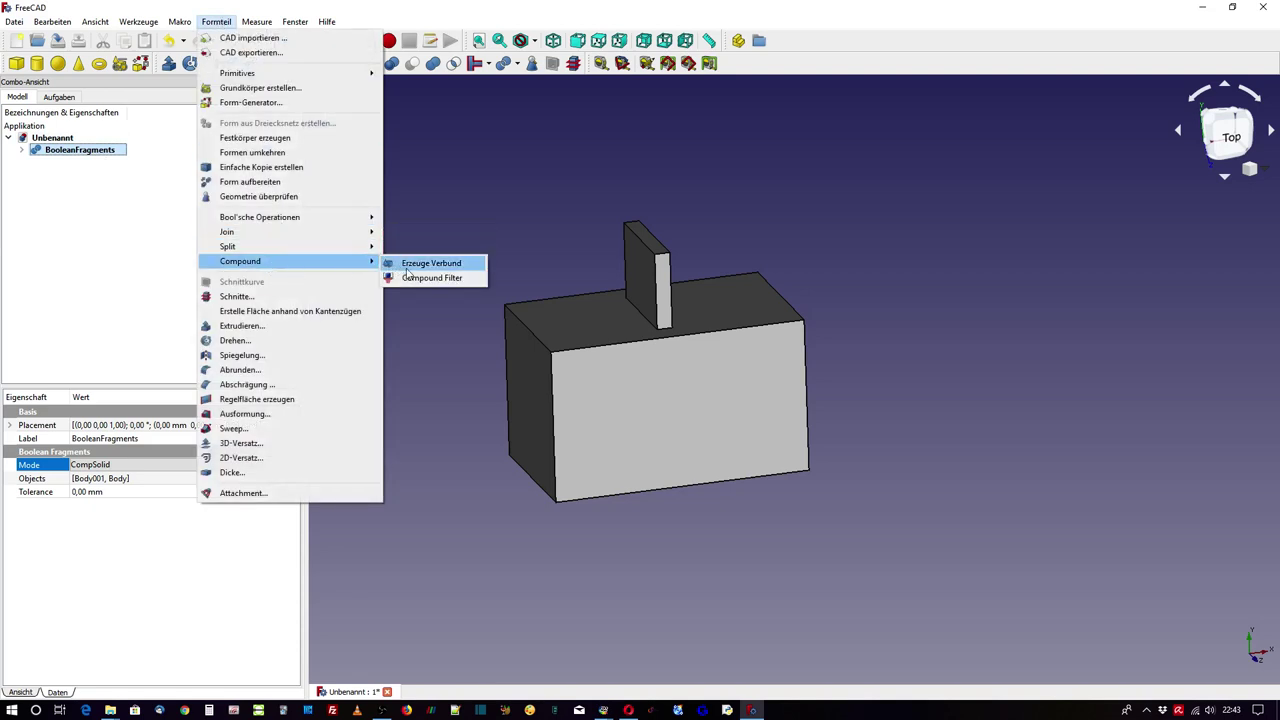
left_click(432, 278)
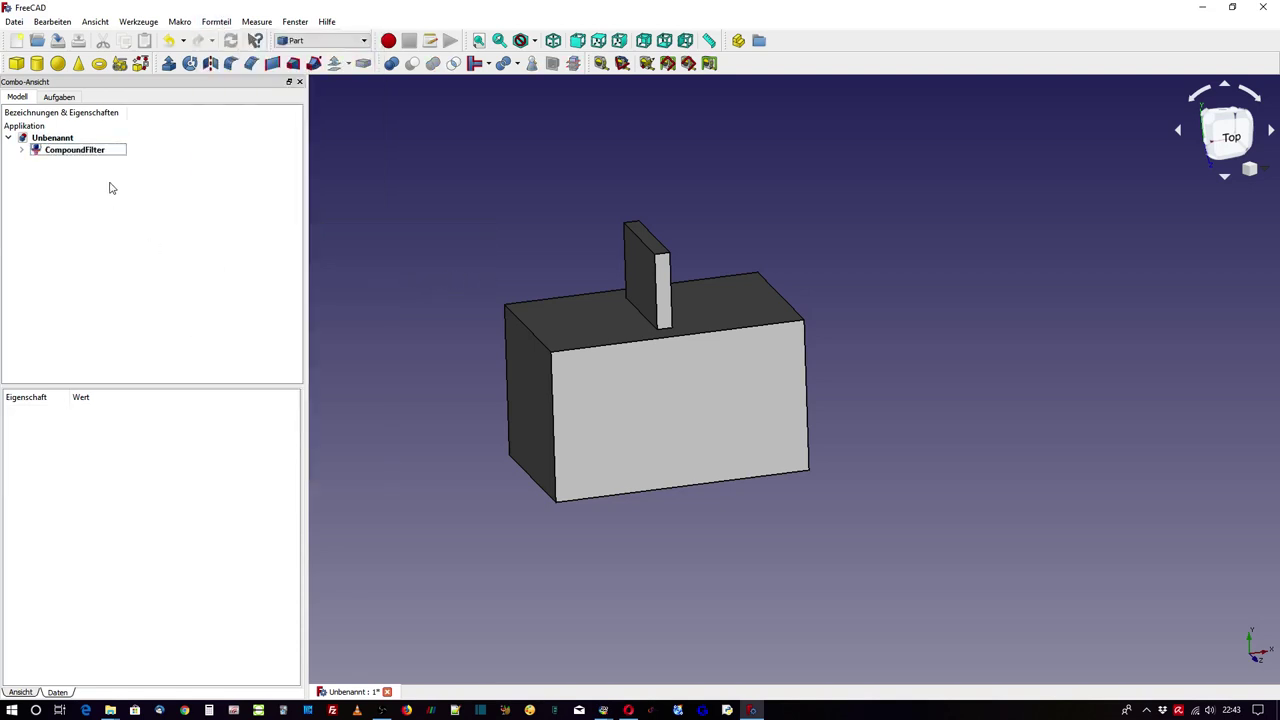
left_click(86, 152)
scroll(491, 259, "up", 2)
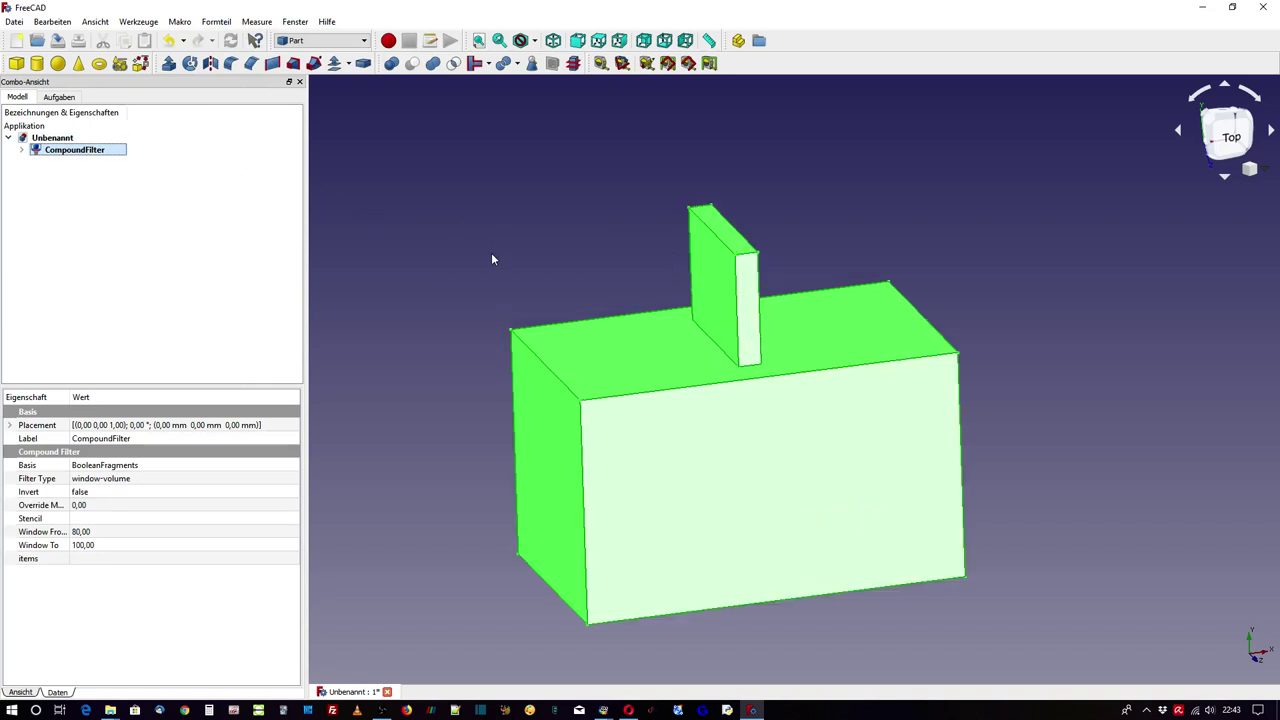
middle_click_drag(491, 259, 524, 256)
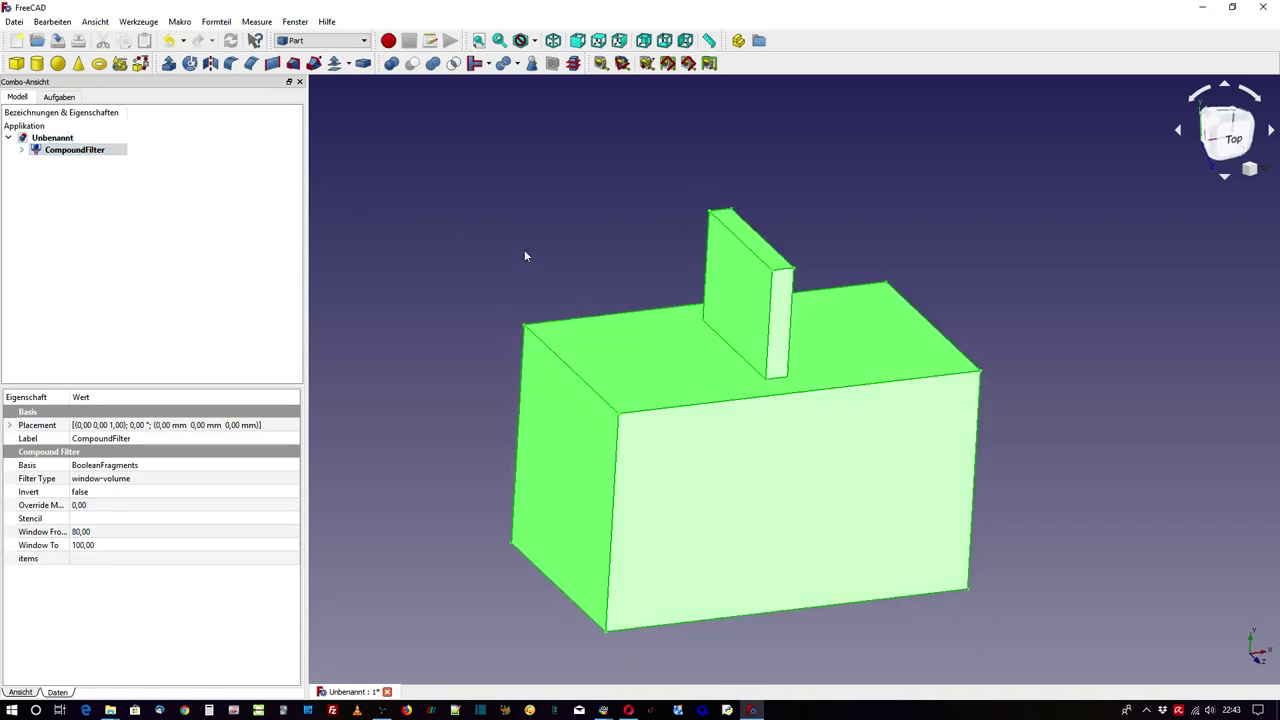
left_click(520, 252)
left_click(313, 42)
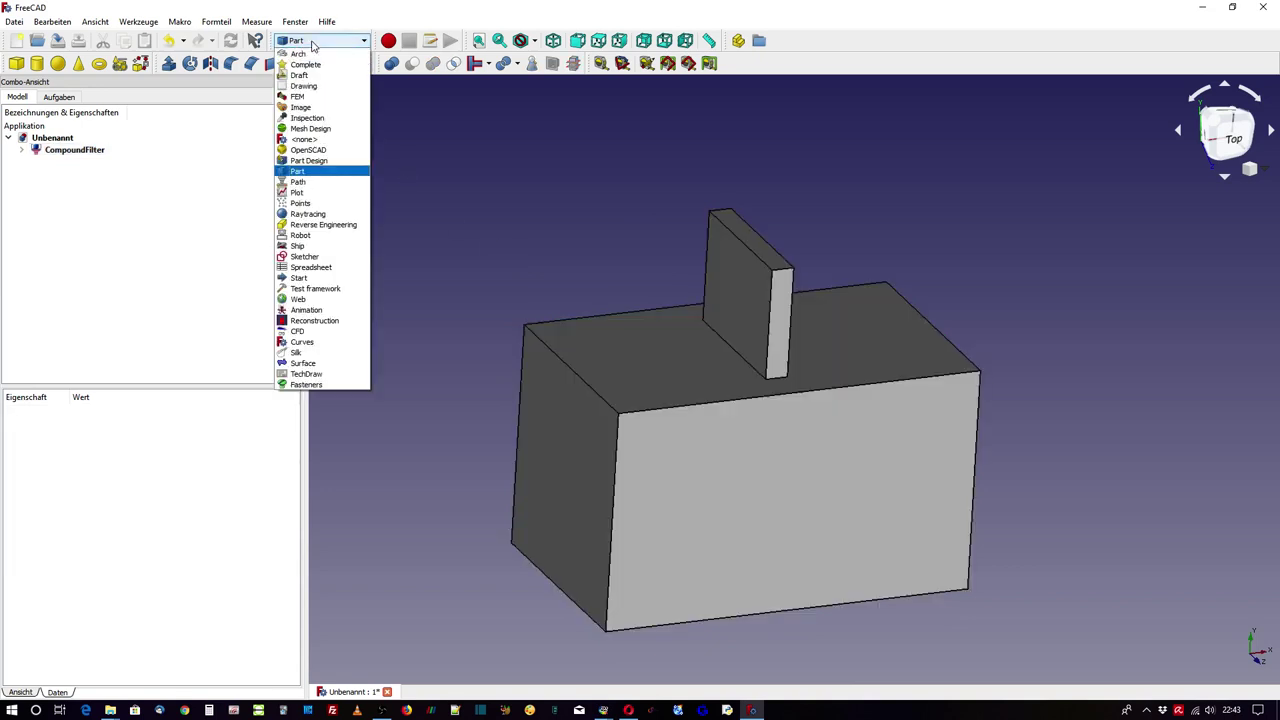
Step: In the FEM workbench, mesh the CompoundFilter with Gmsh at 4 mm maximum element size
left_click(298, 96)
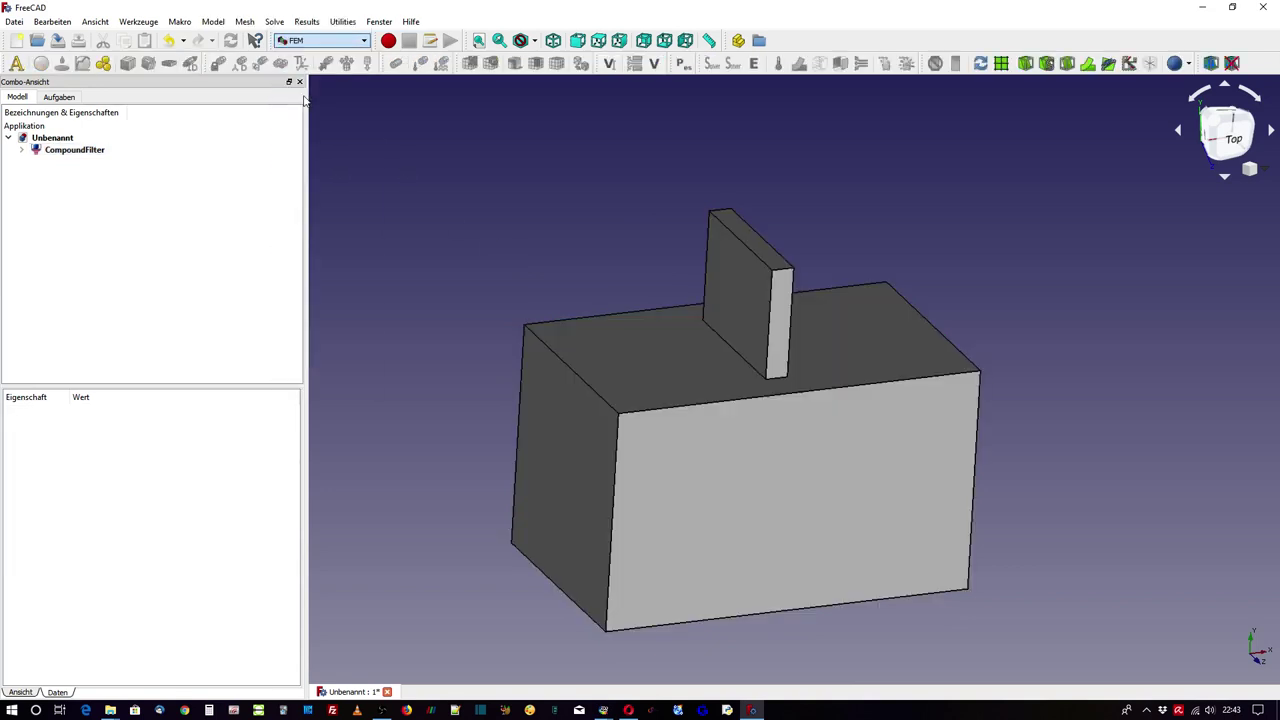
left_click(63, 153)
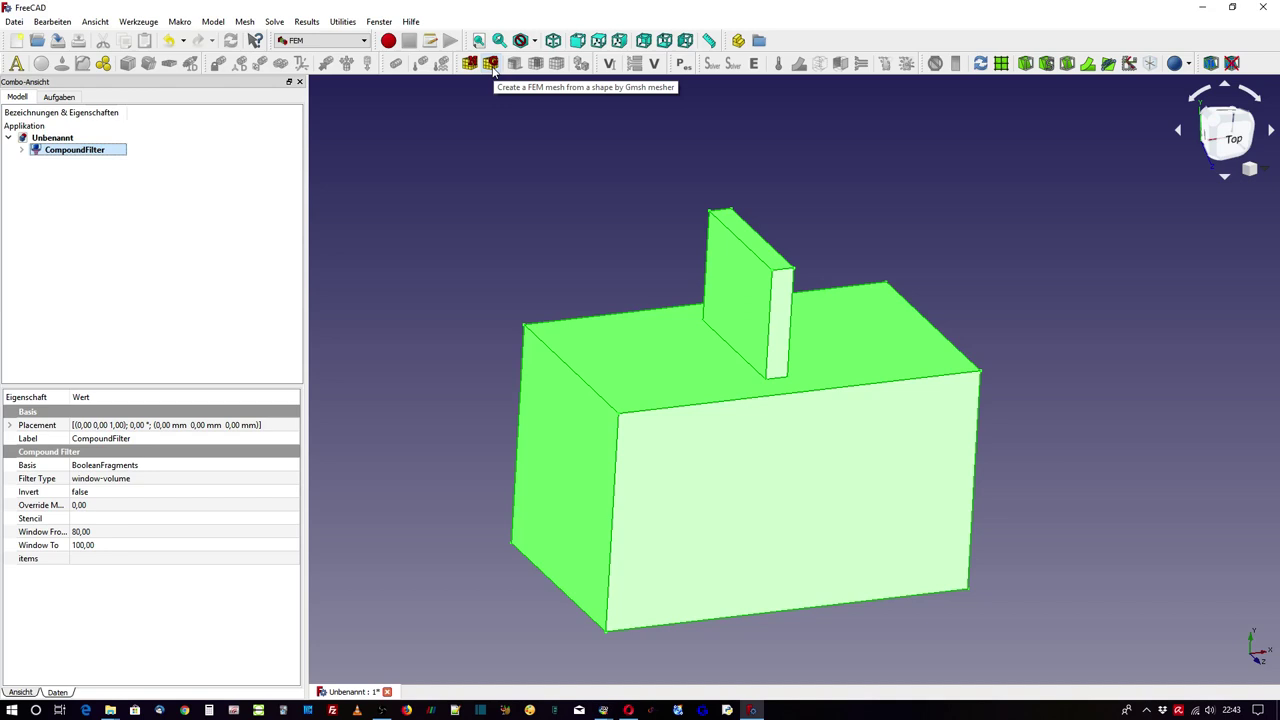
left_click(490, 63)
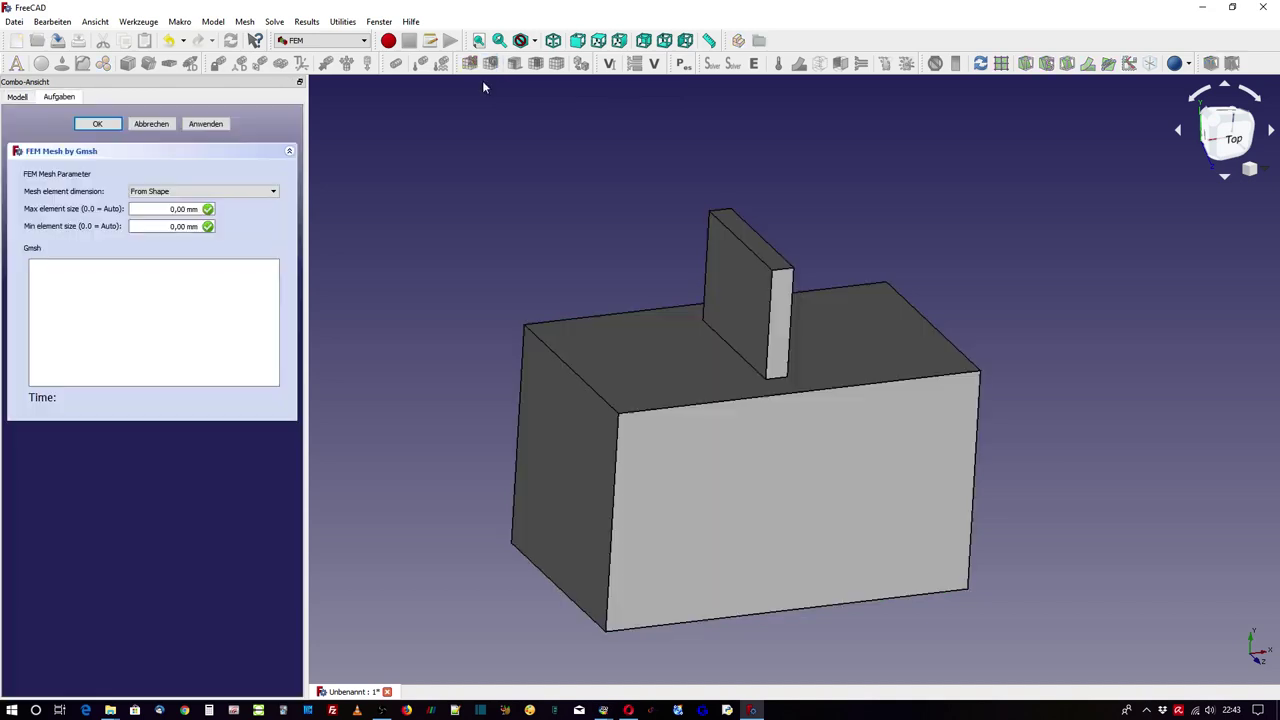
left_click_drag(176, 208, 154, 208)
type("4")
left_click(206, 124)
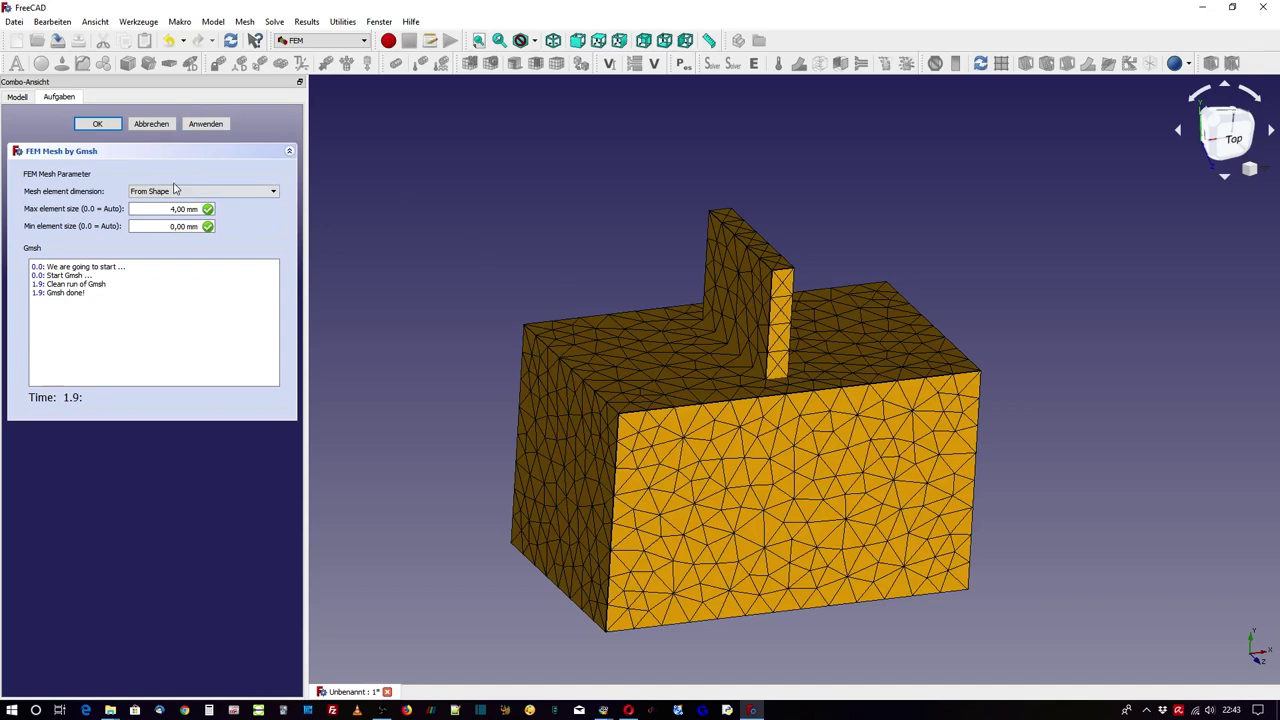
left_click(97, 124)
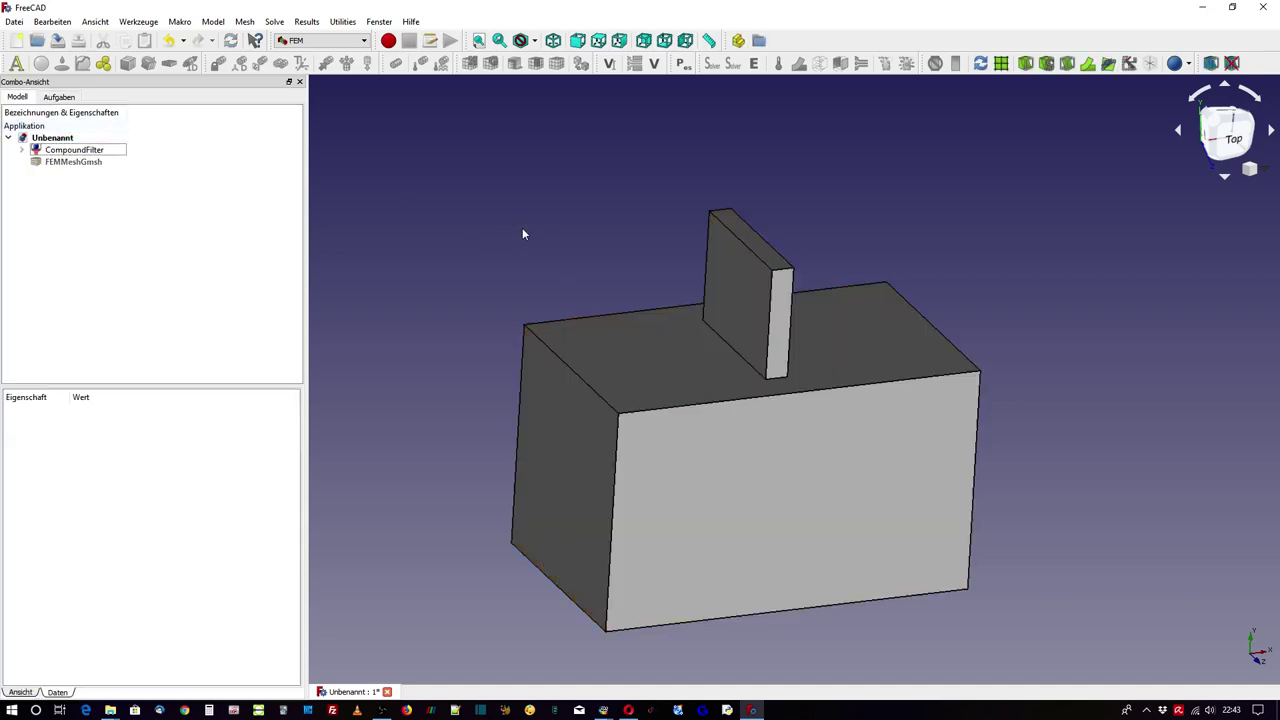
scroll(522, 234, "down", 2)
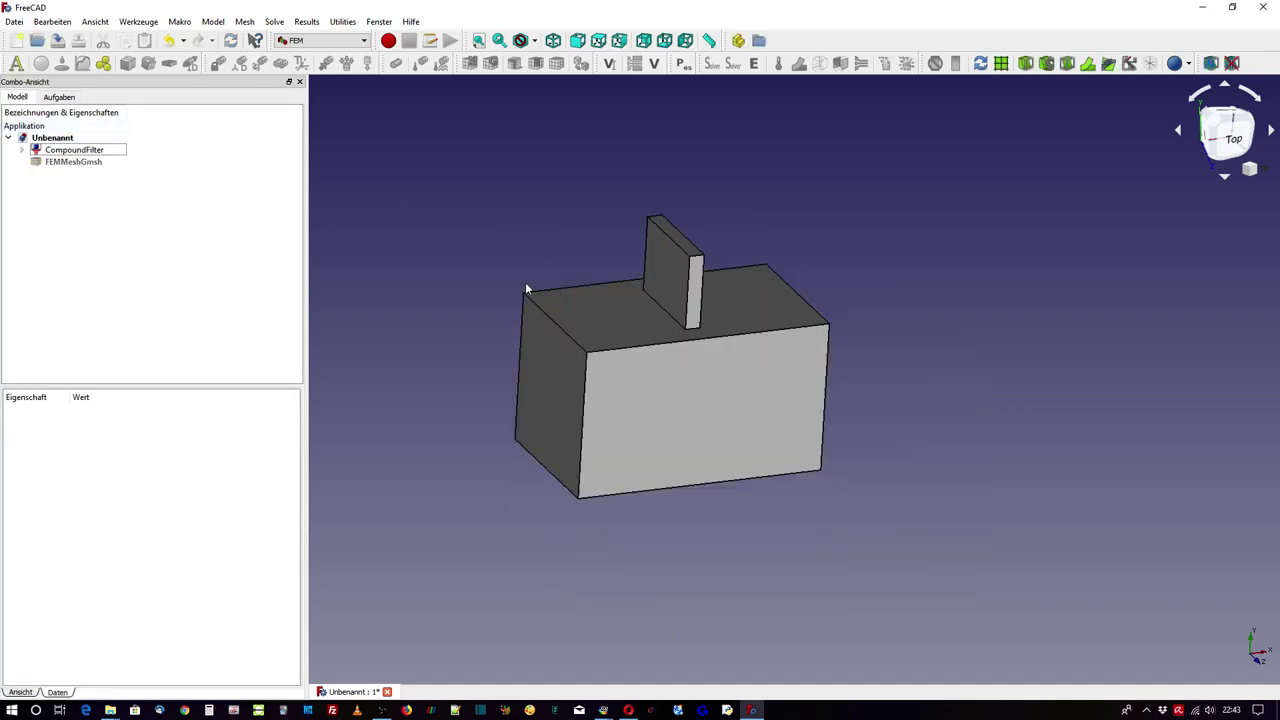
Step: Bring the Z88Aurora Version 4 window forward and close the loaded two_material_2 project
left_click(604, 710)
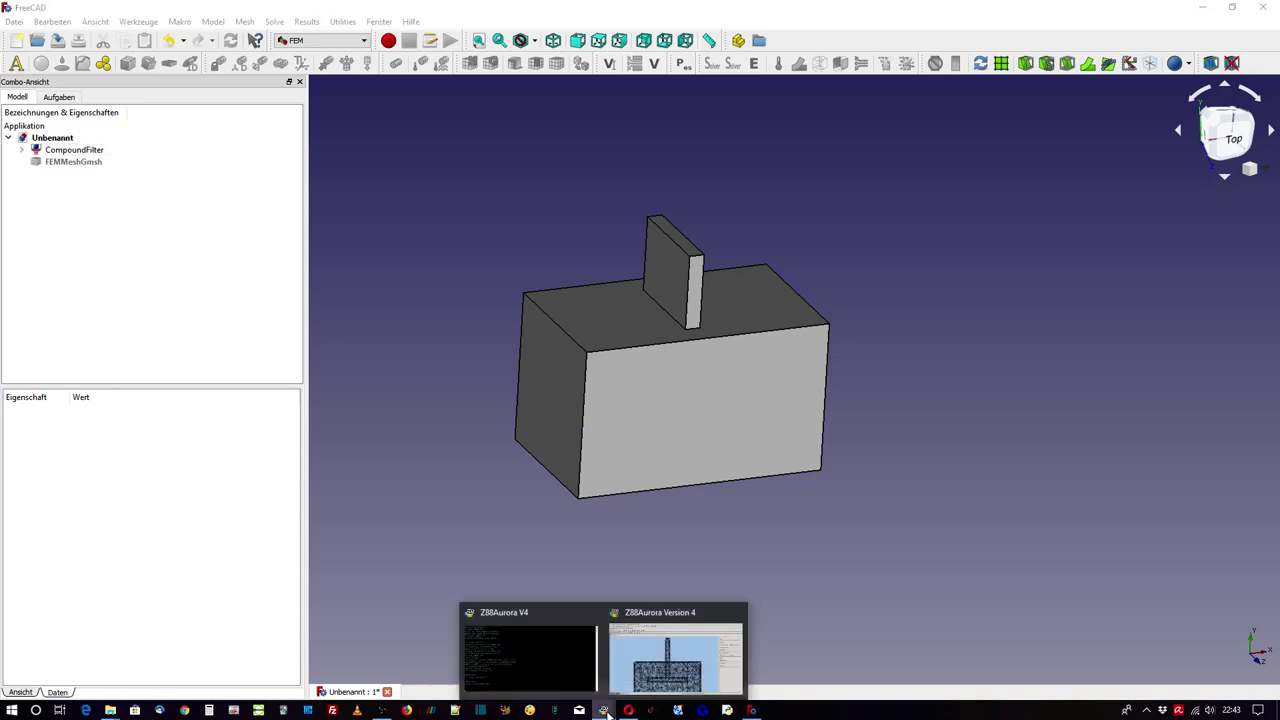
left_click(670, 665)
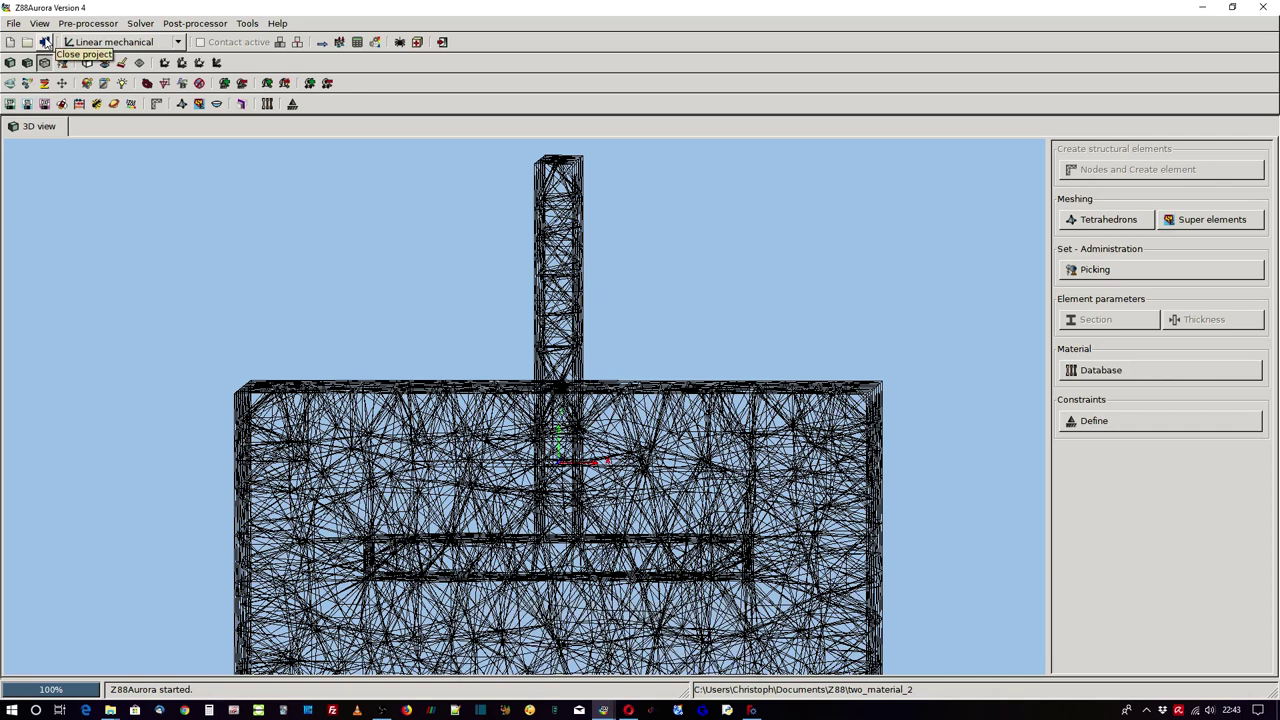
left_click(45, 42)
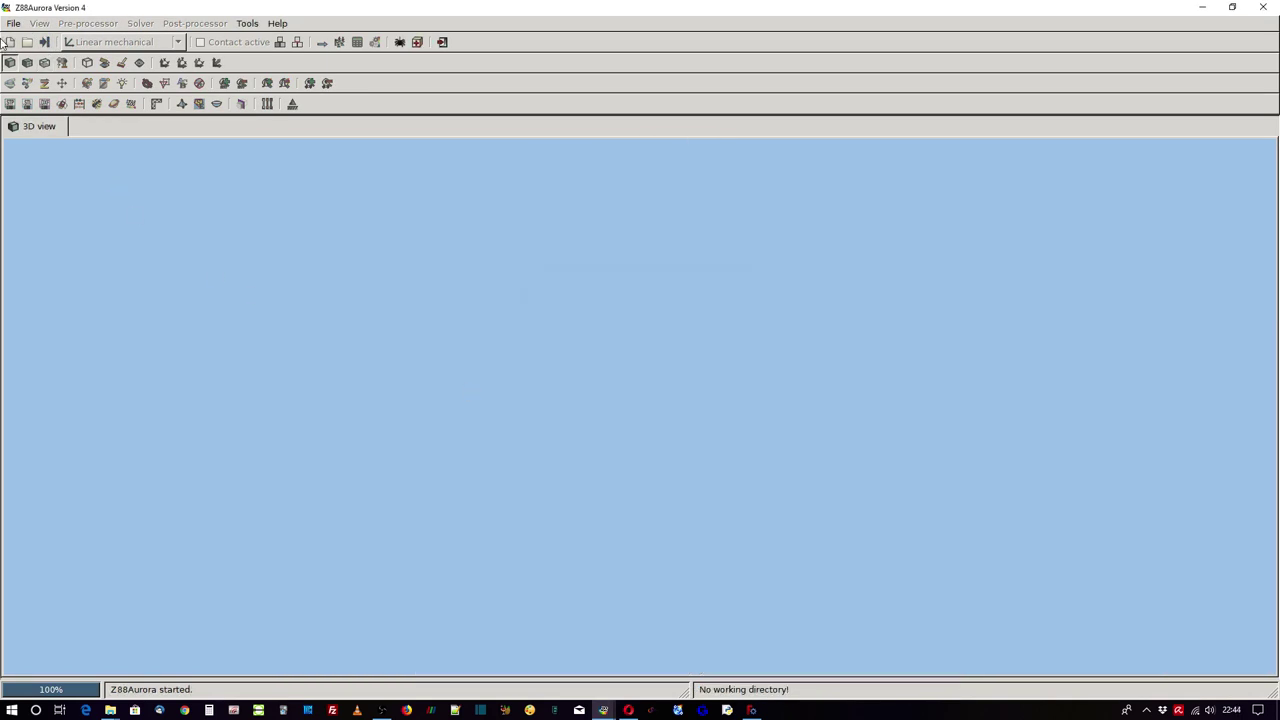
Step: Create a tow_material_3 folder inside Z88 and set it as the working directory
left_click(10, 42)
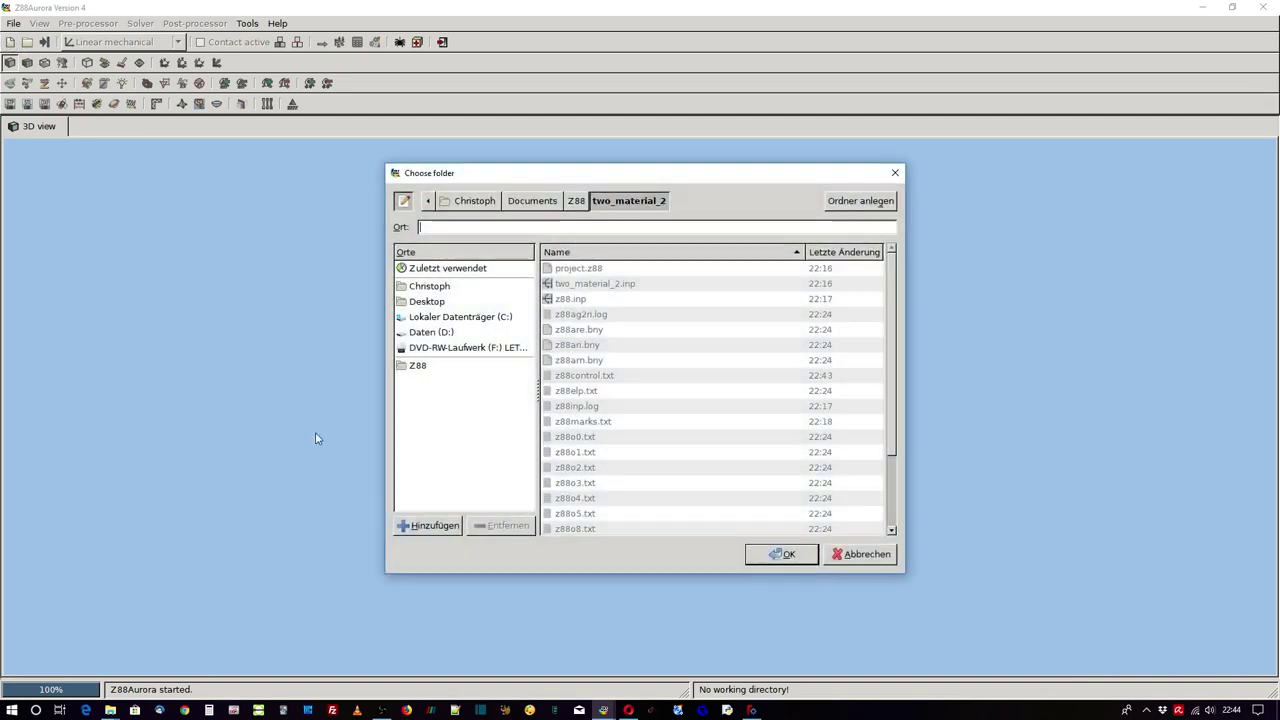
left_click(417, 366)
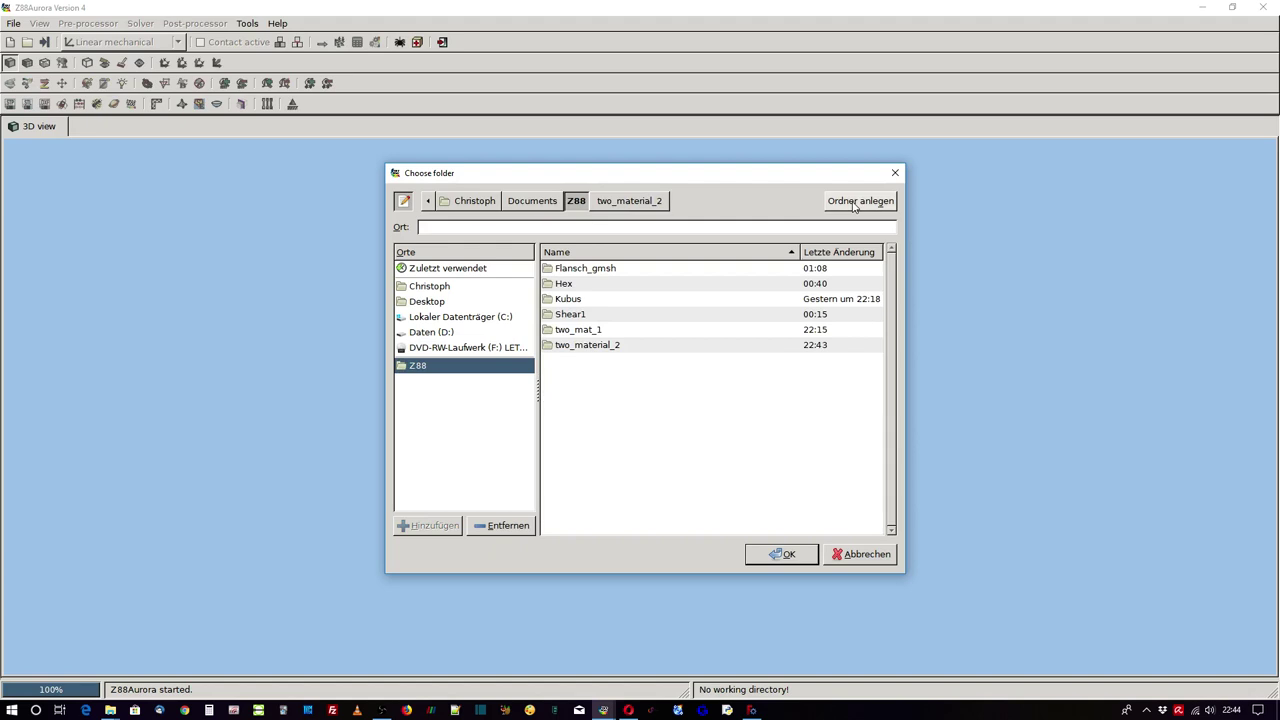
left_click(855, 203)
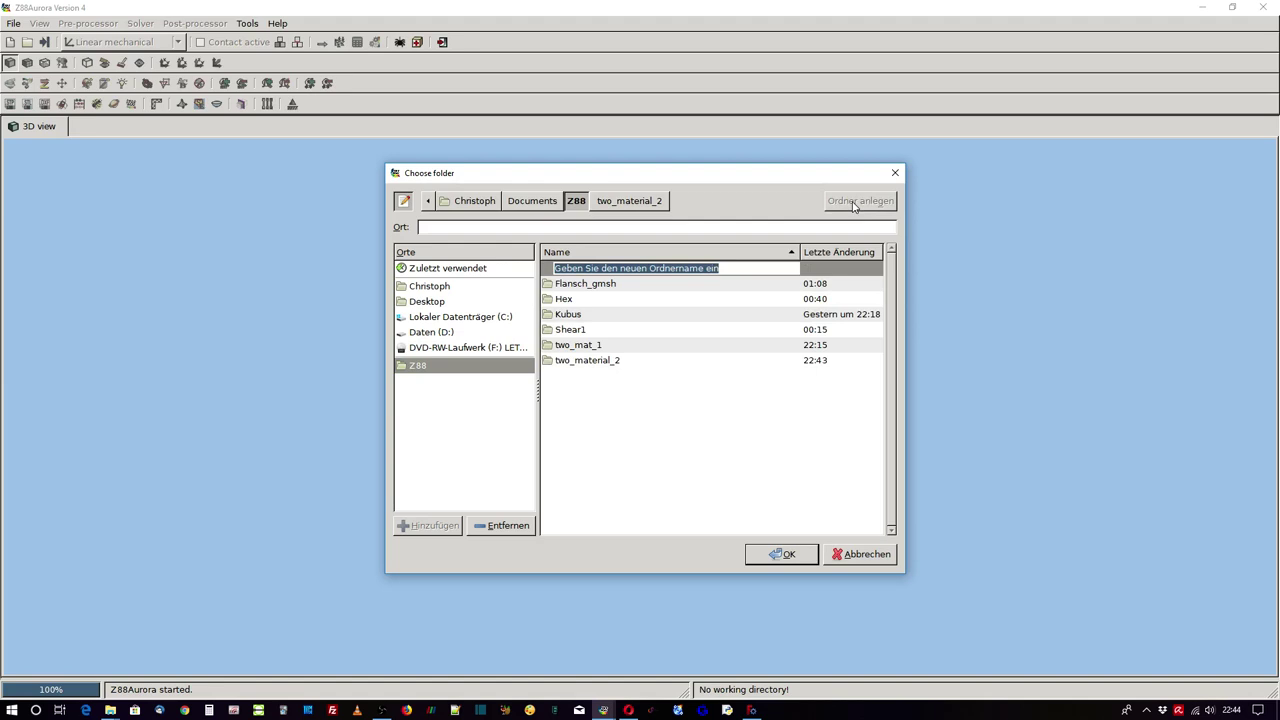
type("tow")
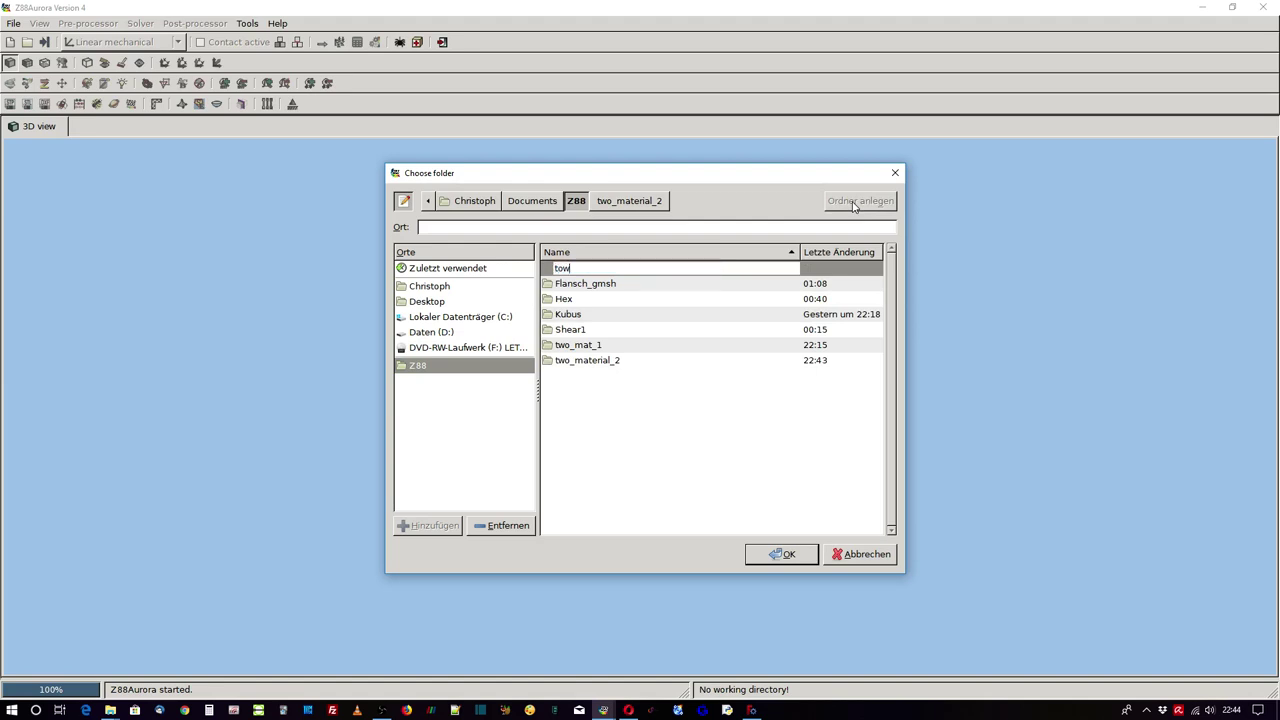
type("_amter")
key("BackSpace")
key("BackSpace")
key("BackSpace")
type("erial")
key("Return")
key("Return")
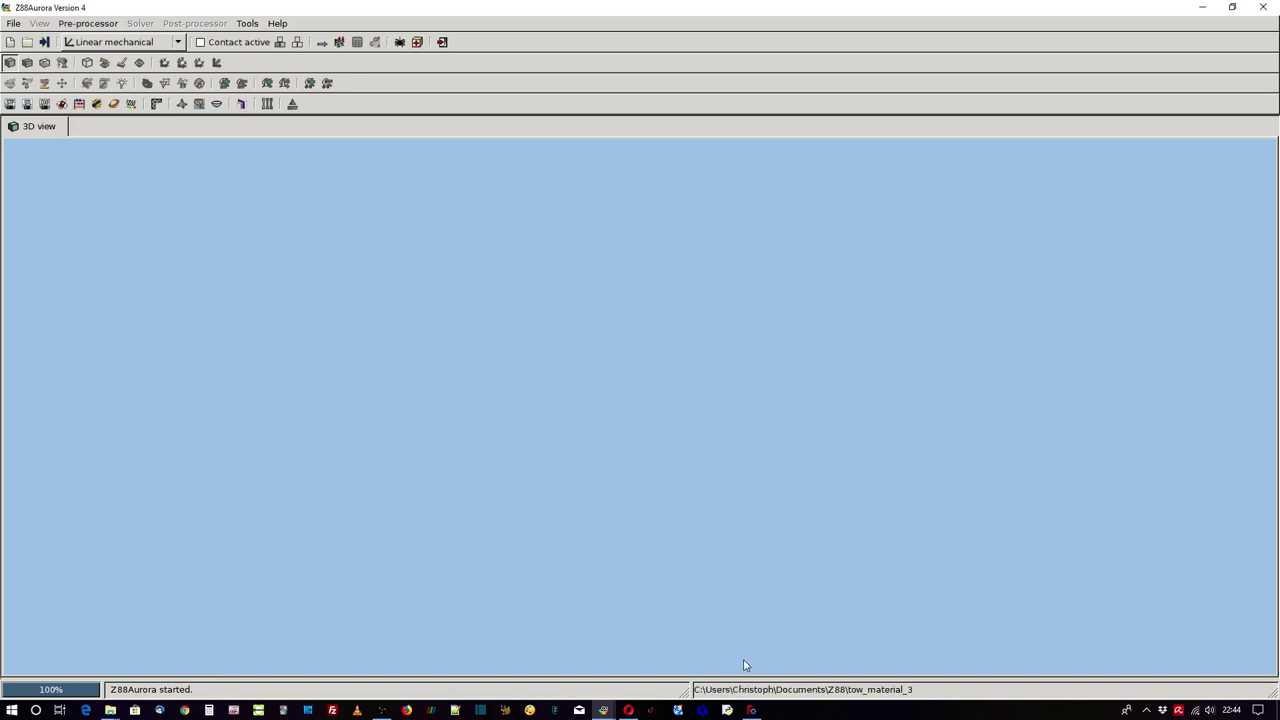
Step: In FreeCAD, select the FEMMeshGmsh object and make the mesh visible
left_click(752, 710)
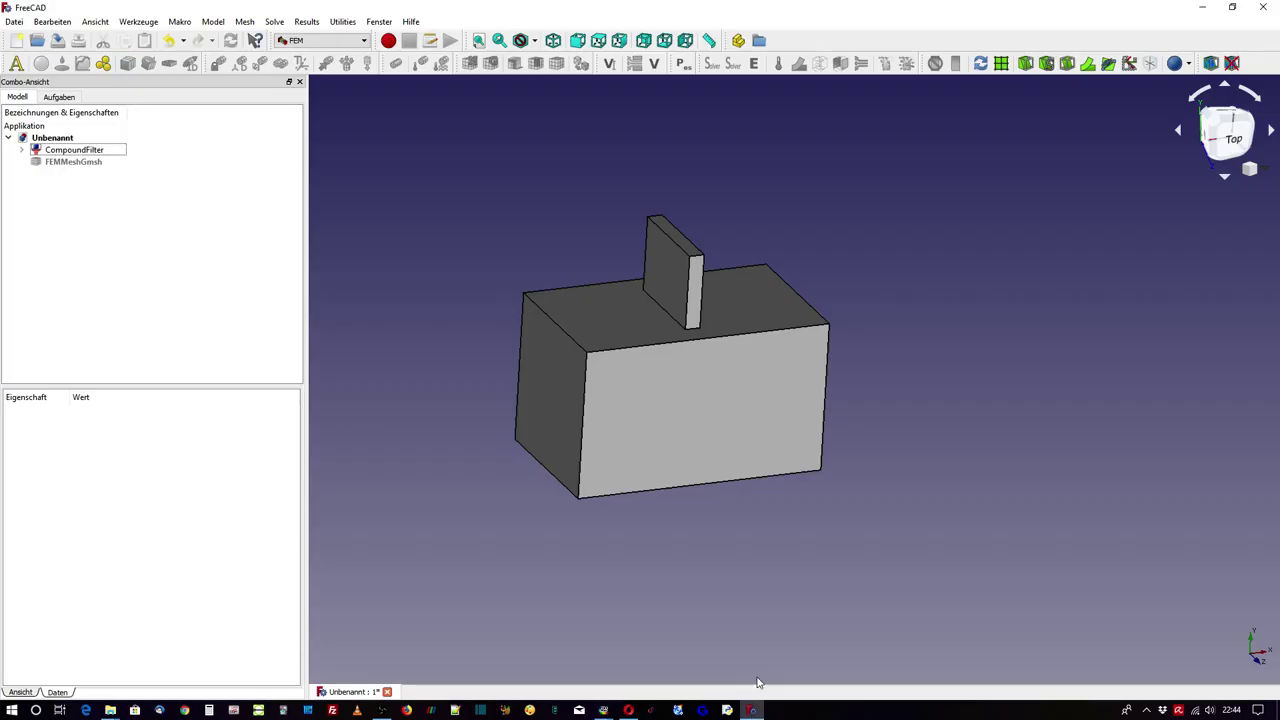
left_click(75, 162)
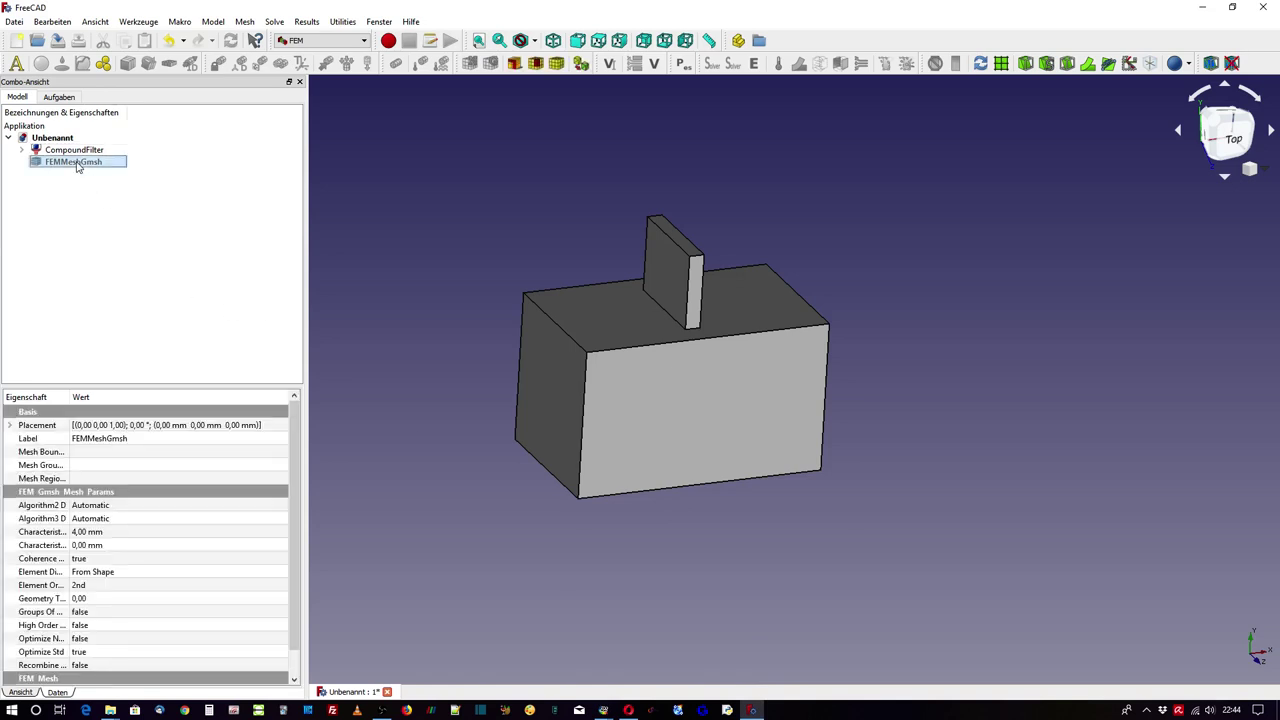
key("space")
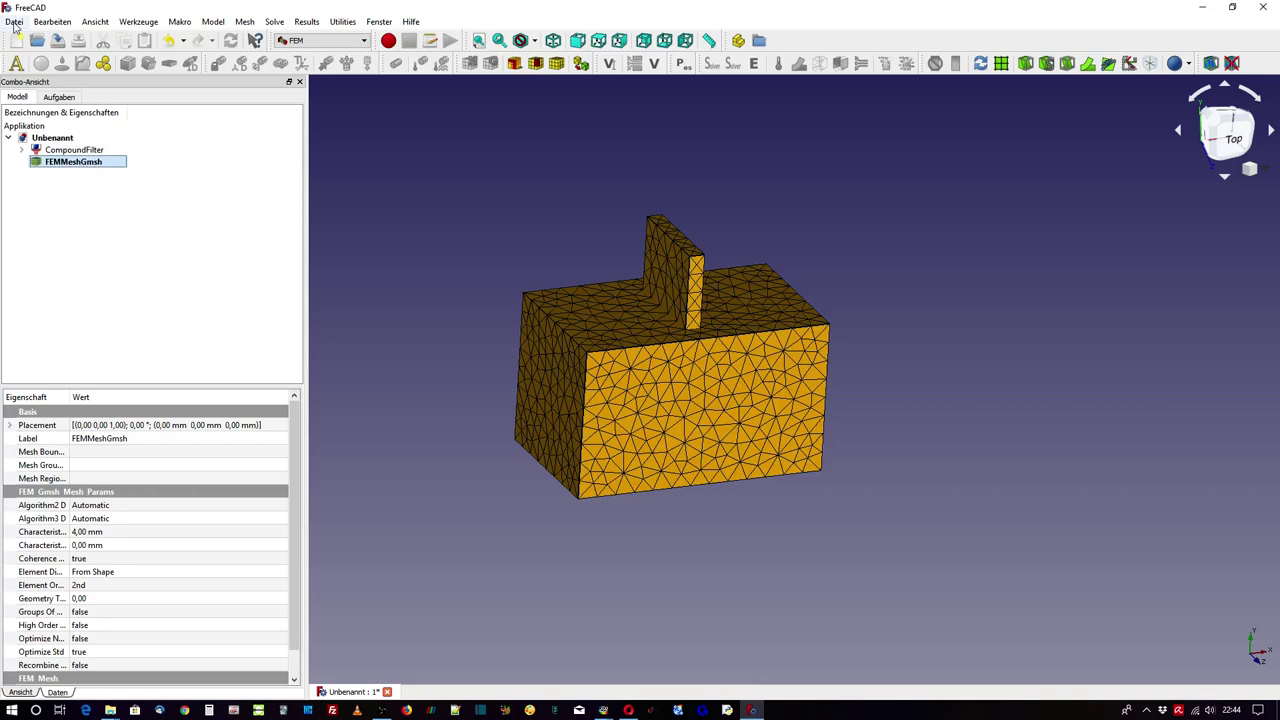
Step: Export the mesh as two_material_3.inp in FEM mesh format into Z88/tow_material_3
left_click(14, 21)
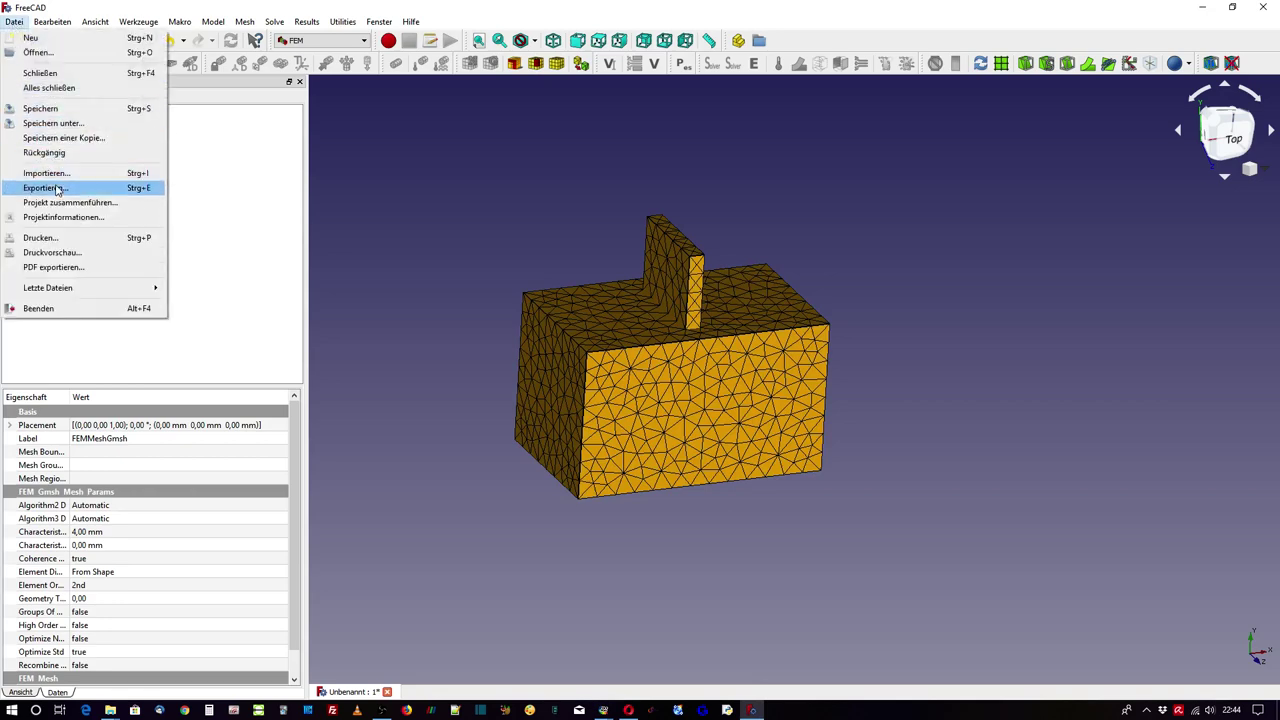
left_click(94, 186)
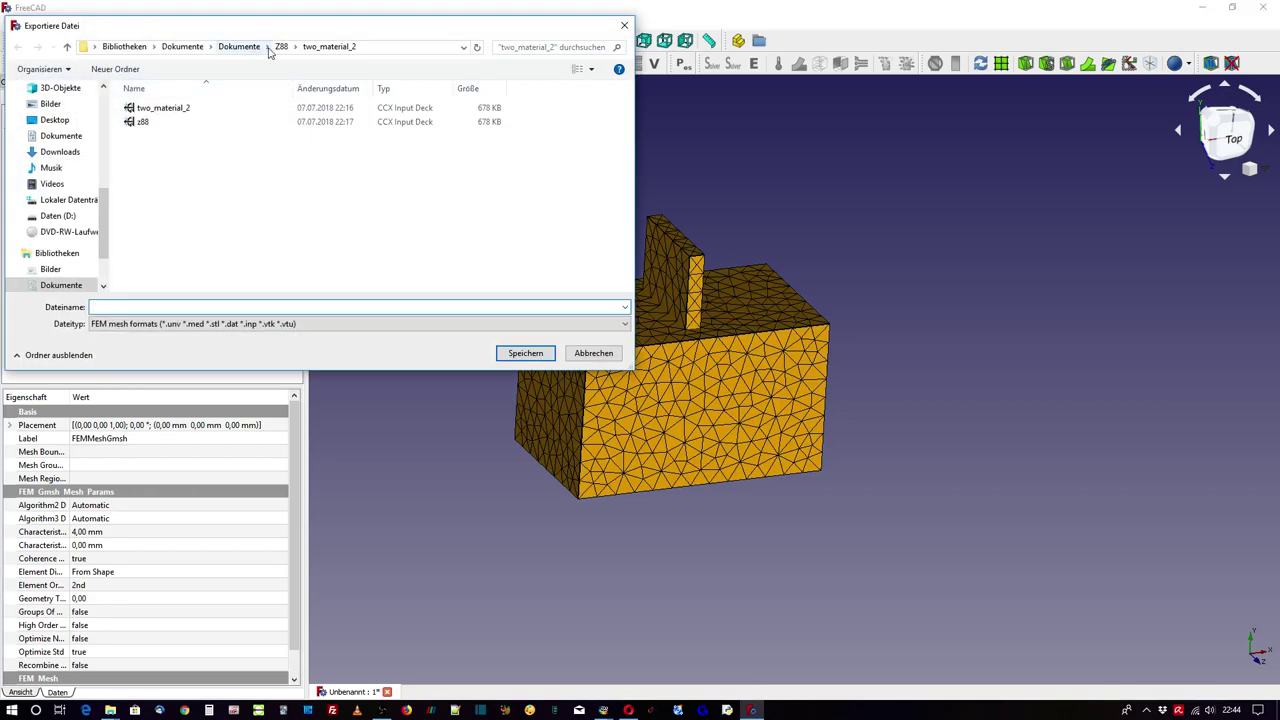
left_click(282, 47)
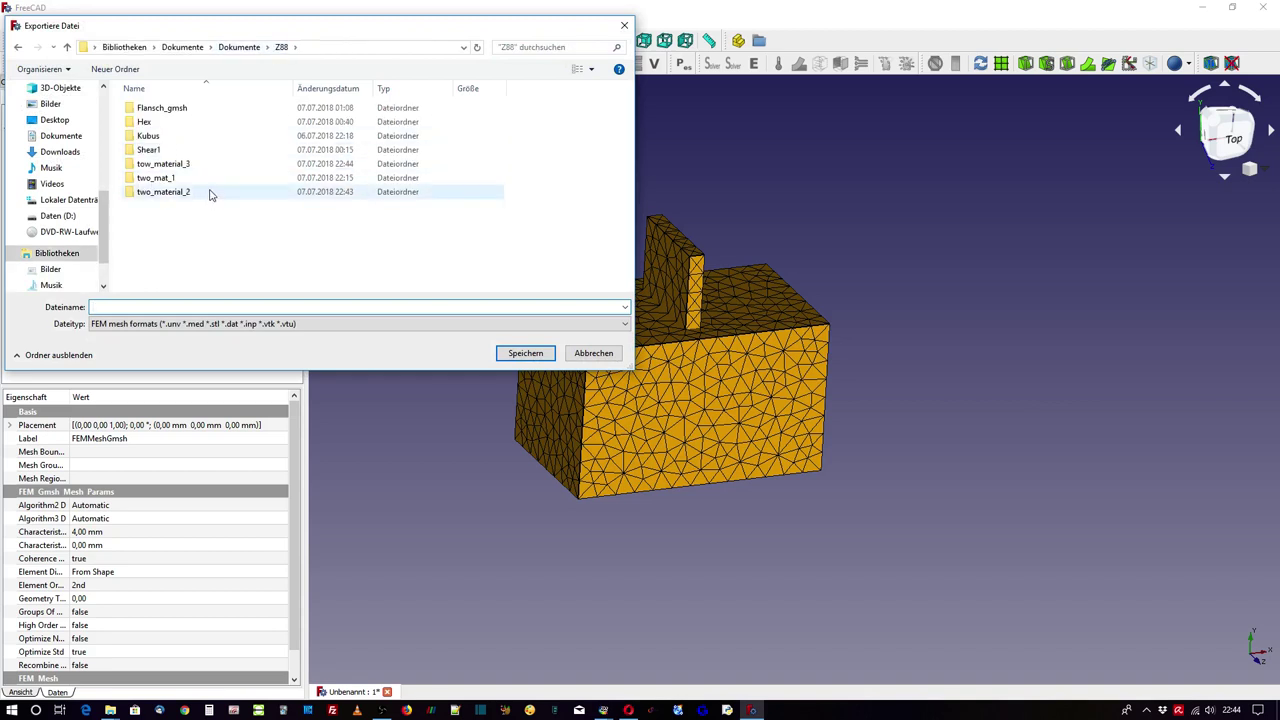
double_click(165, 164)
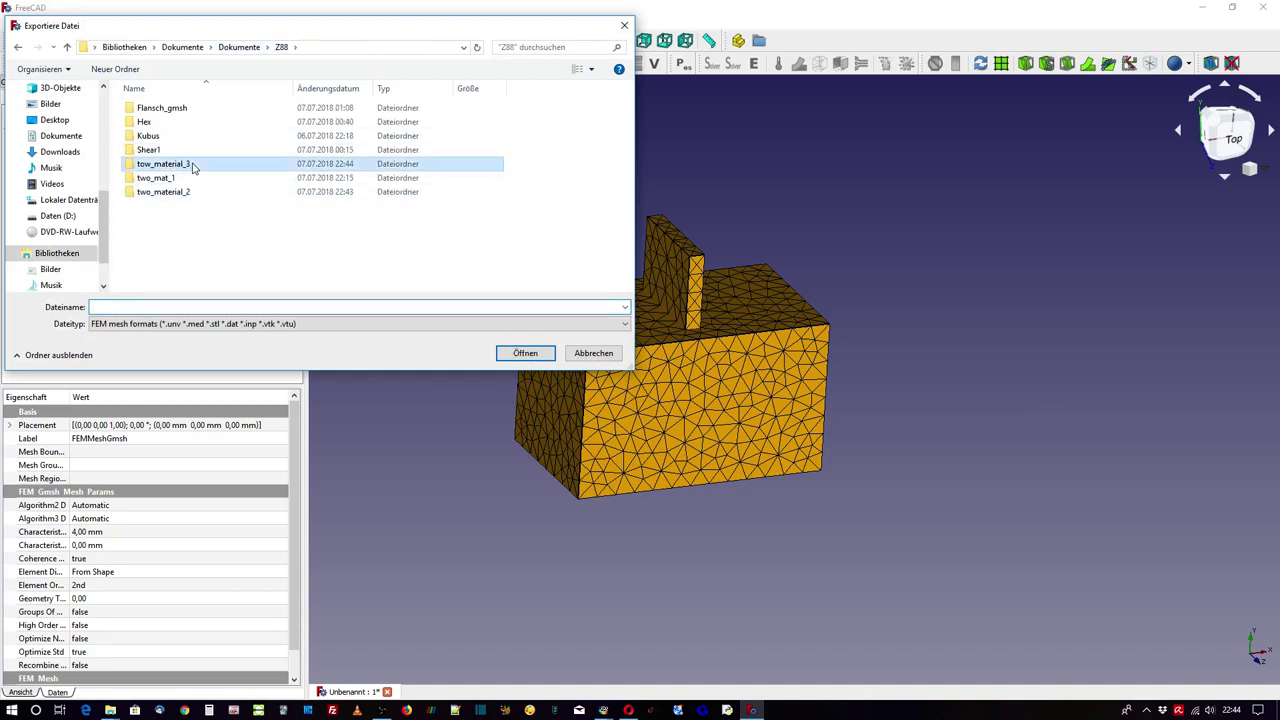
left_click(230, 325)
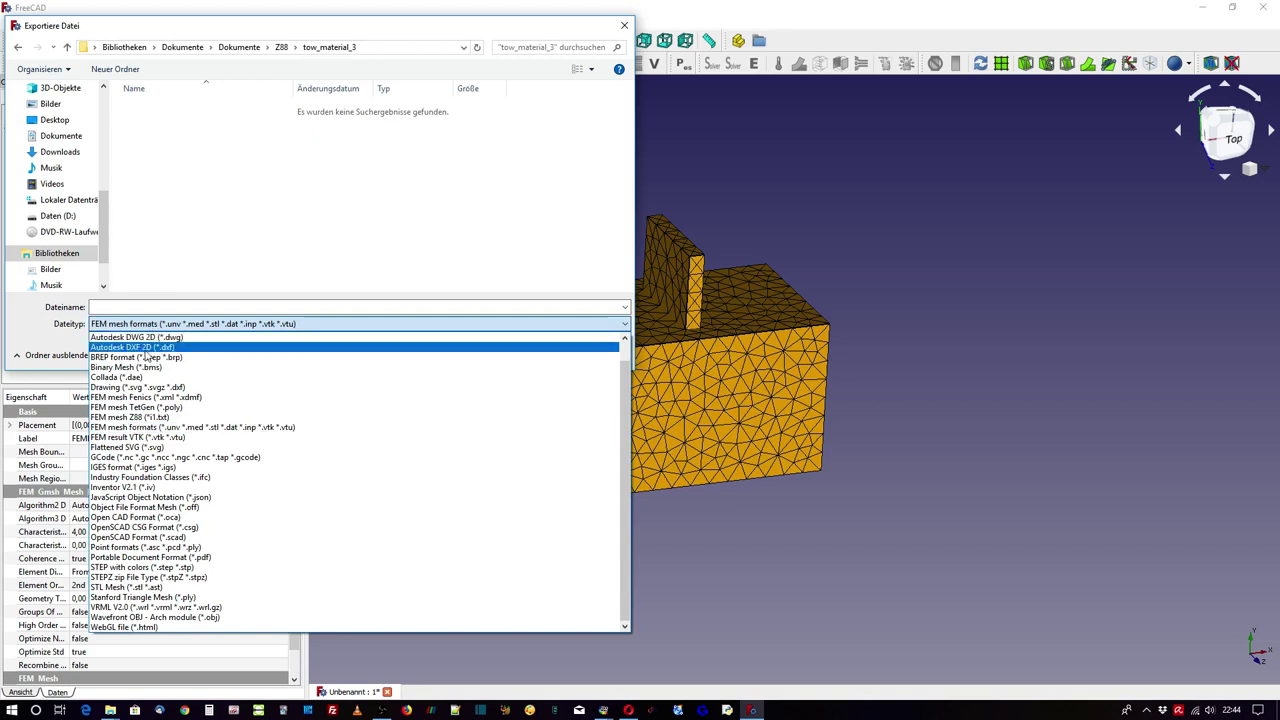
left_click(157, 428)
left_click(194, 305)
type("t")
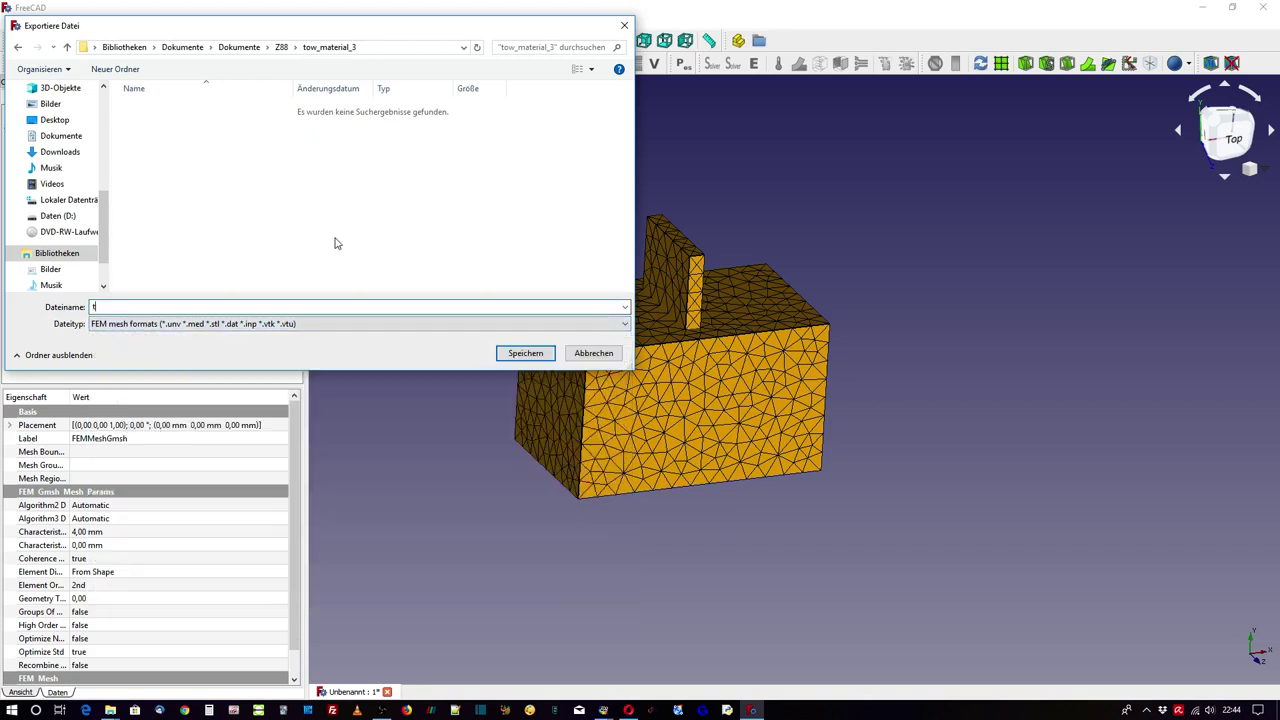
type("wo_material_3")
type(".inp")
left_click(510, 354)
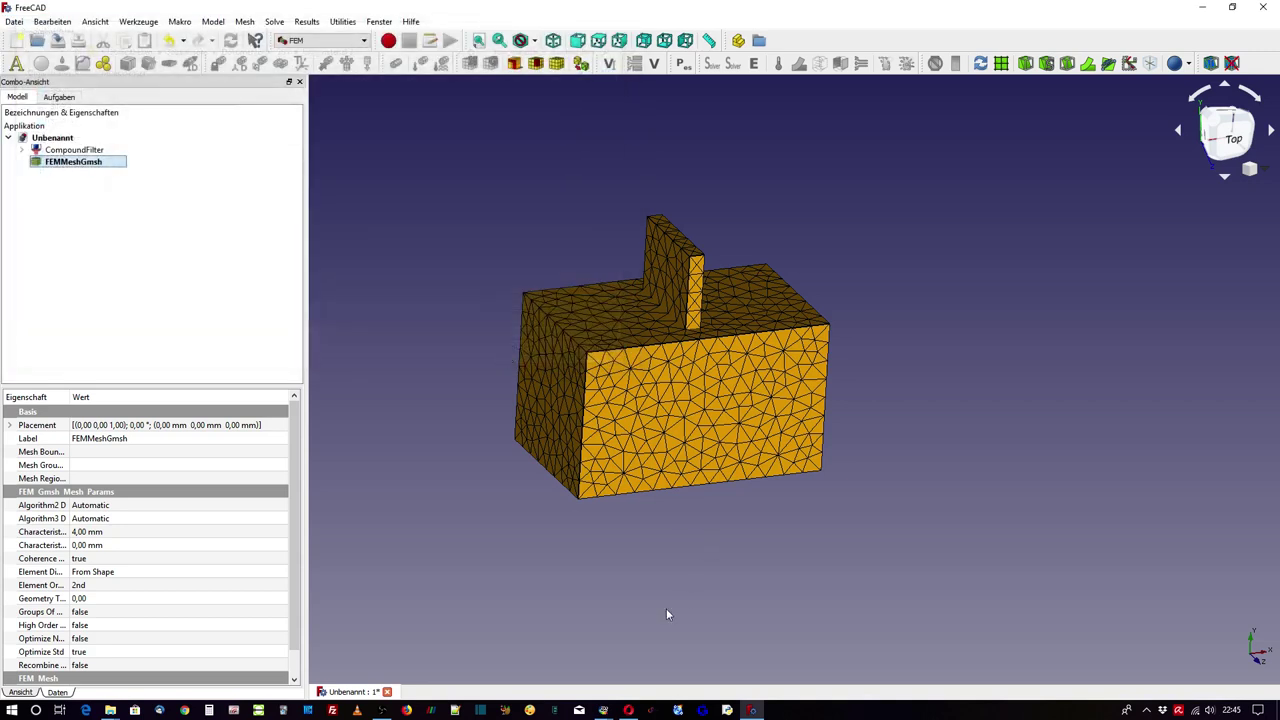
Step: Import the two_material_3.inp Abaqus mesh file into Z88Aurora
left_click(657, 675)
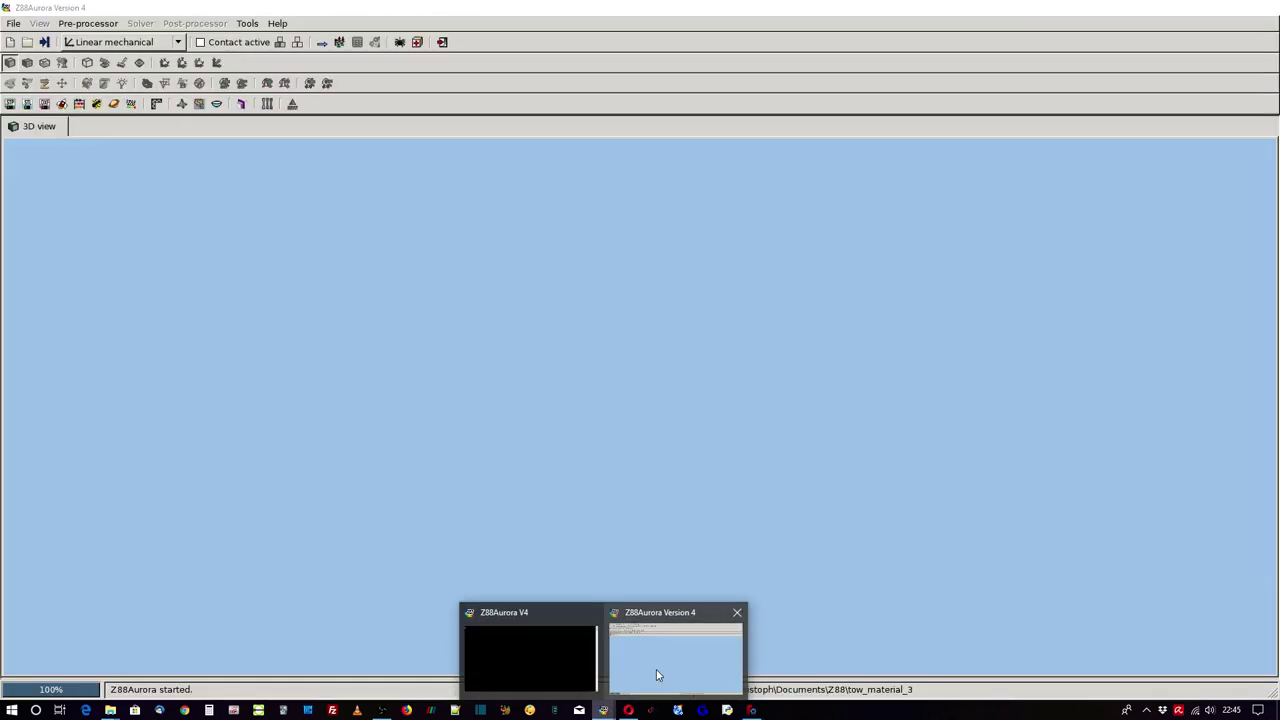
left_click(322, 43)
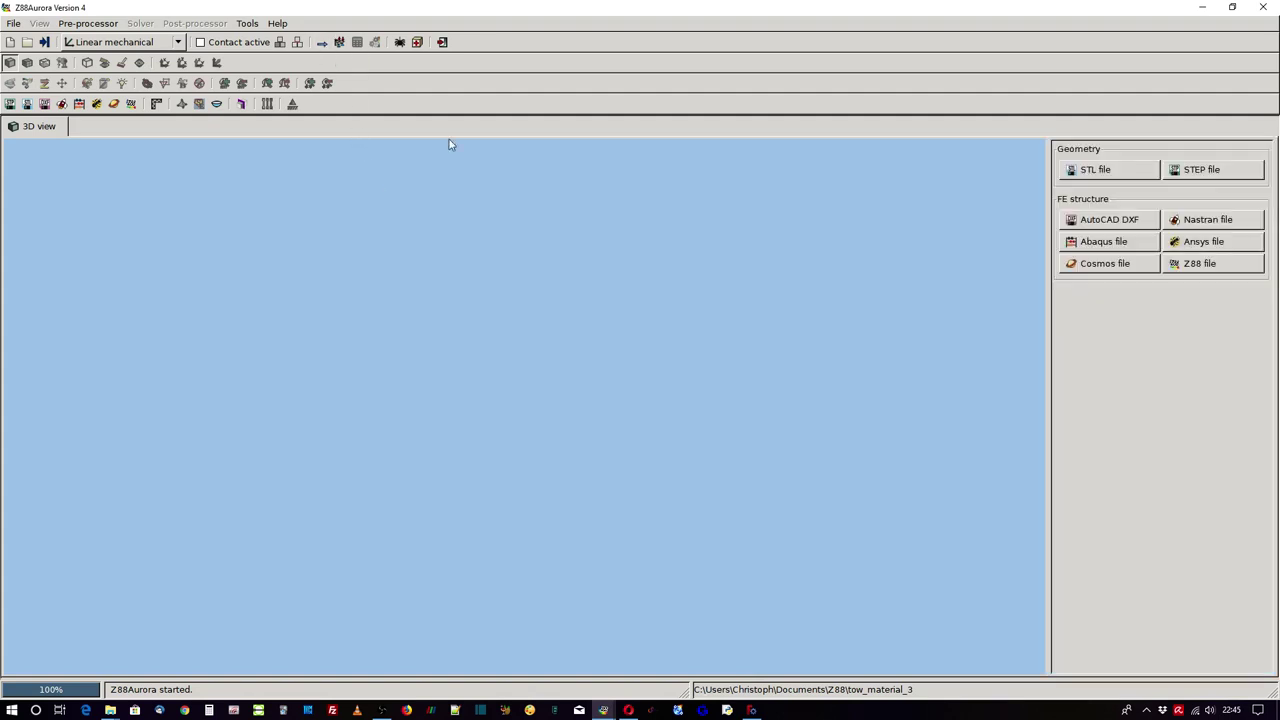
left_click(1093, 244)
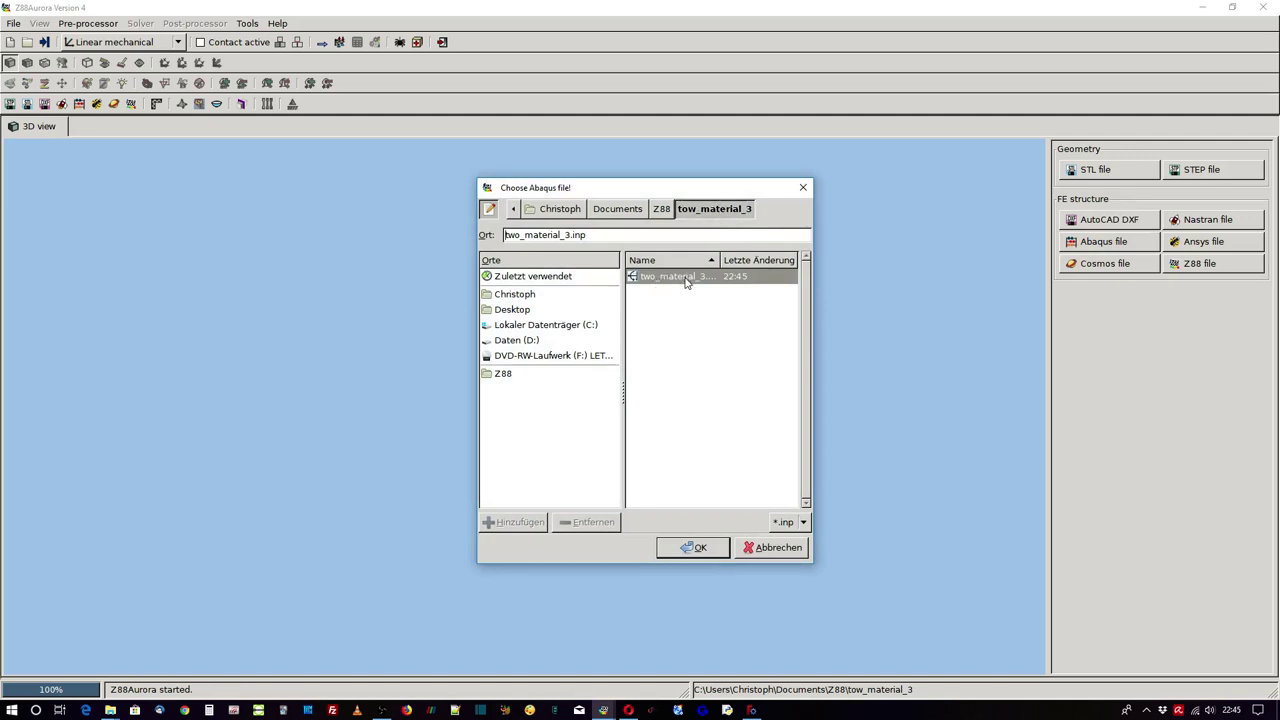
left_click(697, 548)
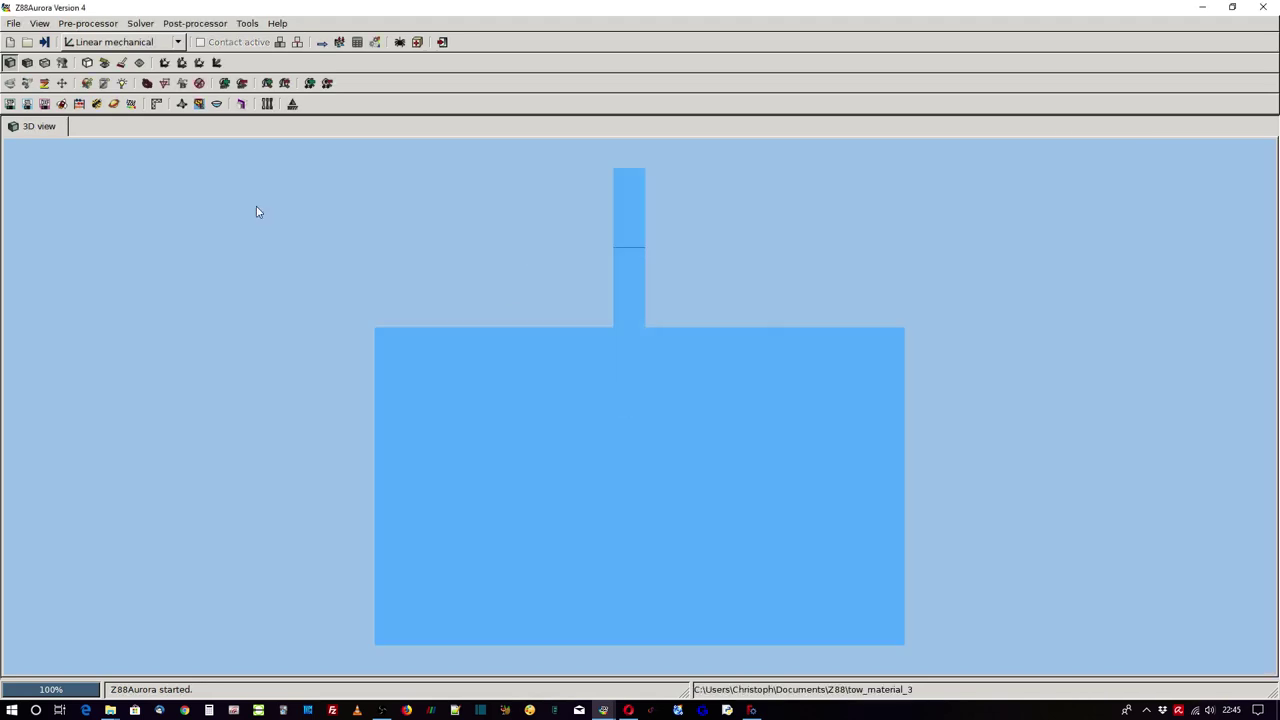
Step: Display the model as a wireframe, orbit and zoom it, then show the pre-processor panel
left_click(44, 62)
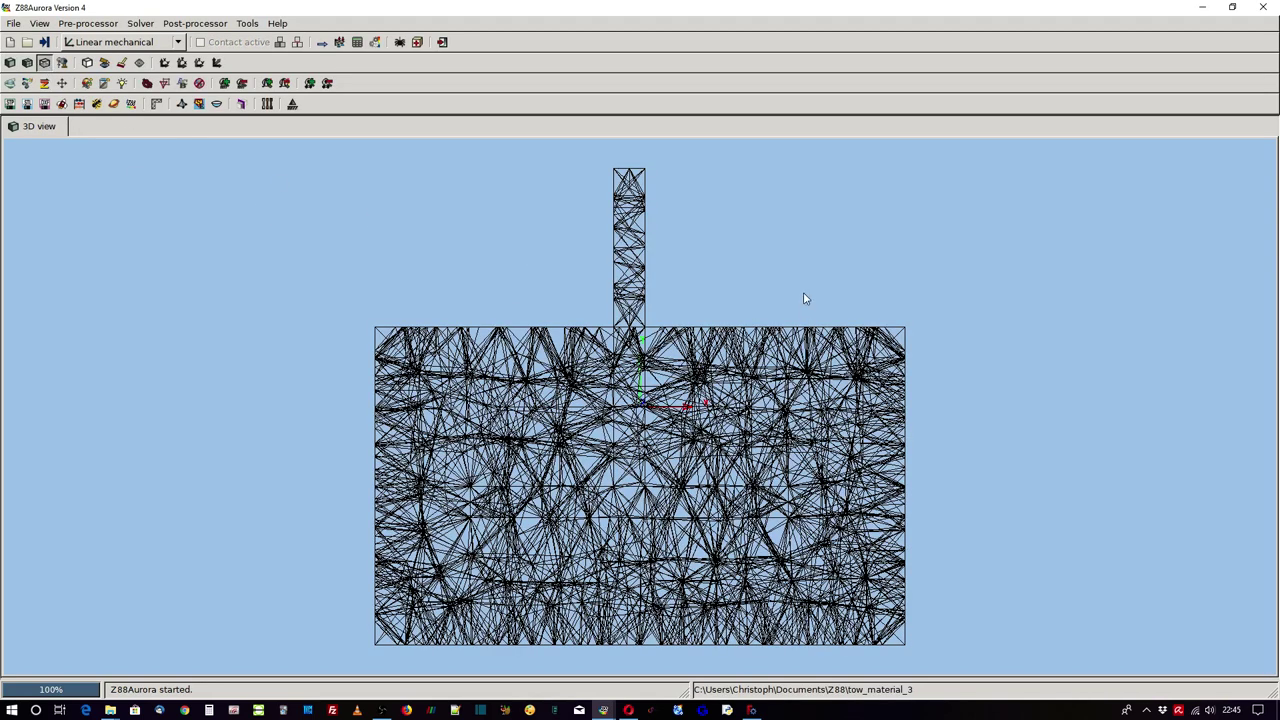
middle_click_drag(804, 296, 810, 269)
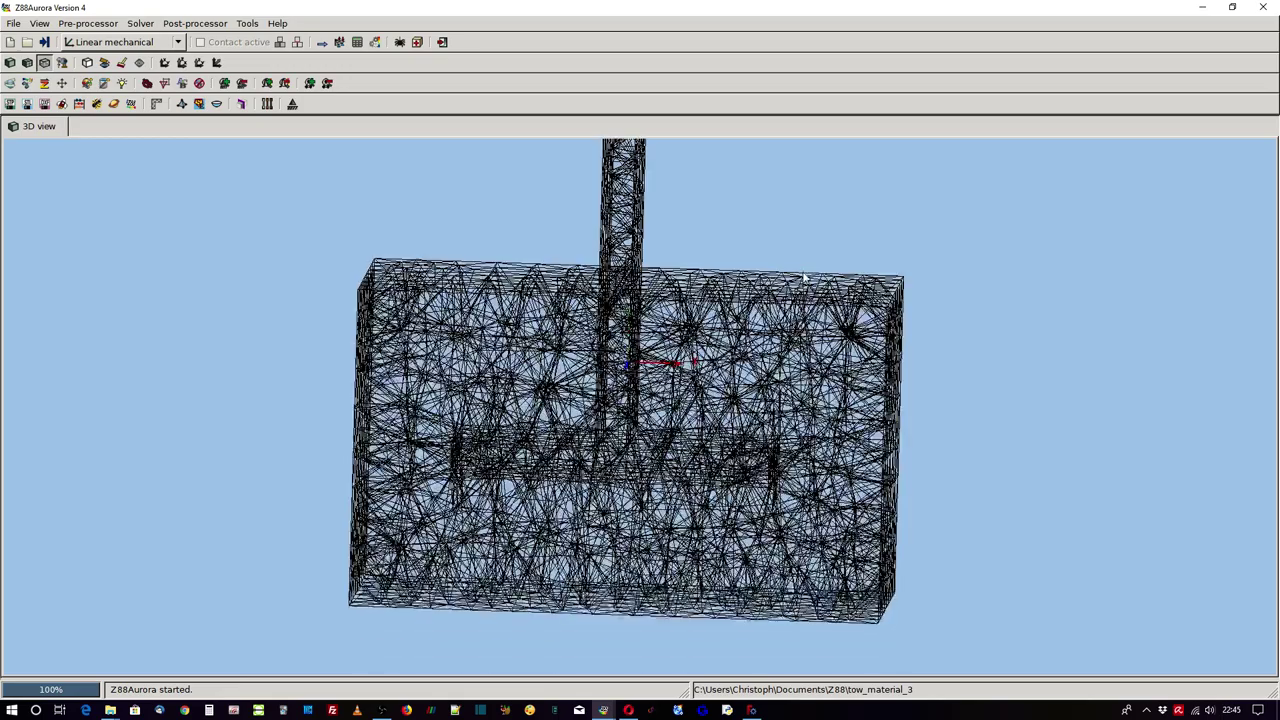
scroll(605, 345, "down", 1)
scroll(597, 352, "up", 3)
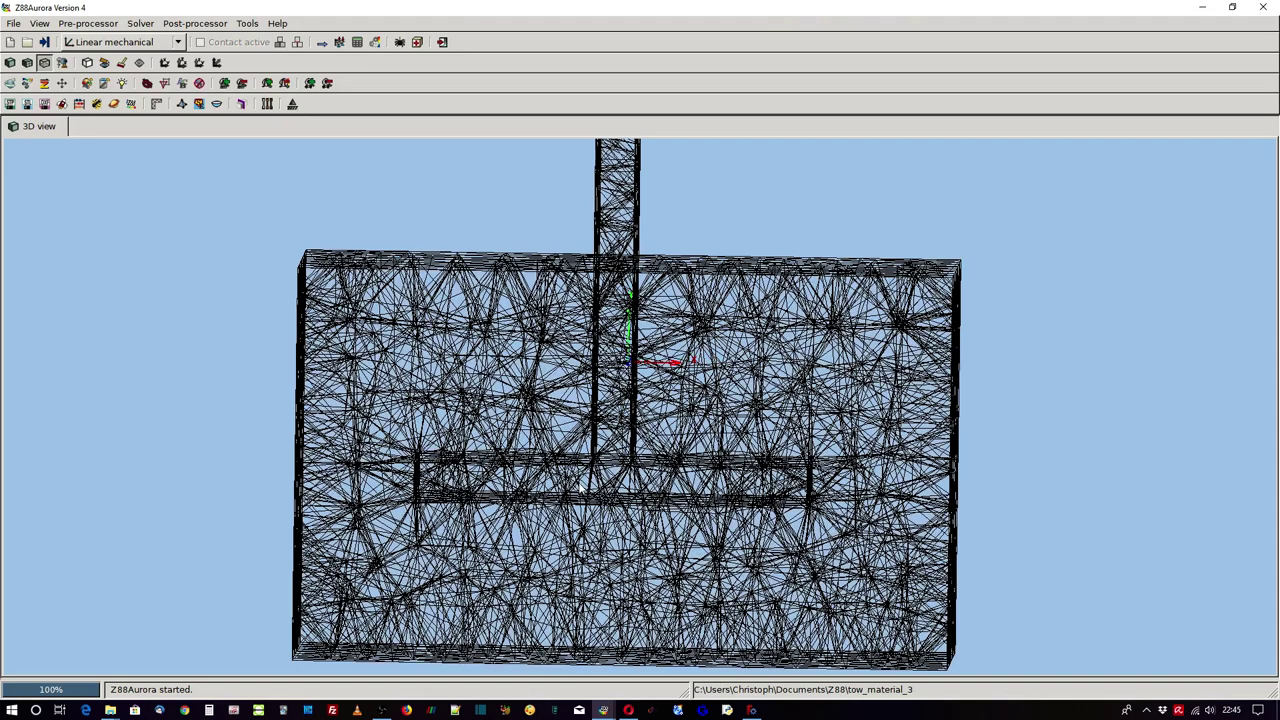
scroll(578, 487, "down", 1)
scroll(577, 487, "down", 1)
scroll(575, 487, "down", 1)
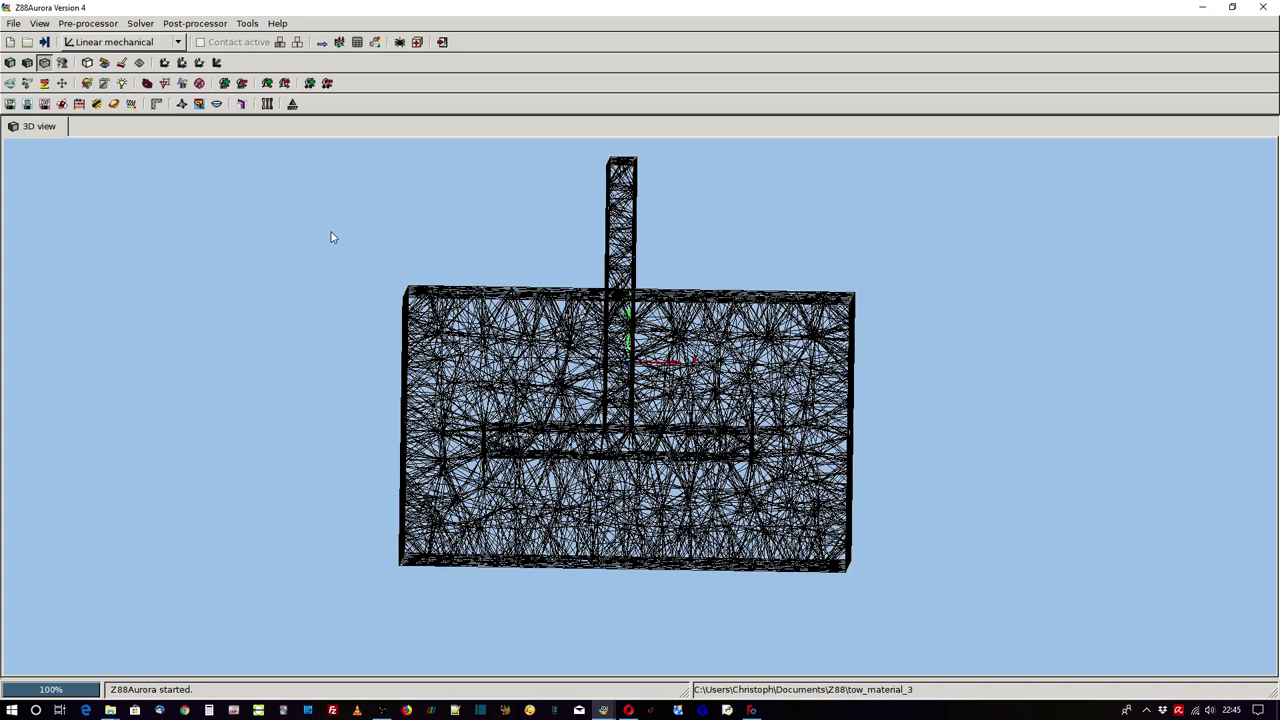
left_click(339, 42)
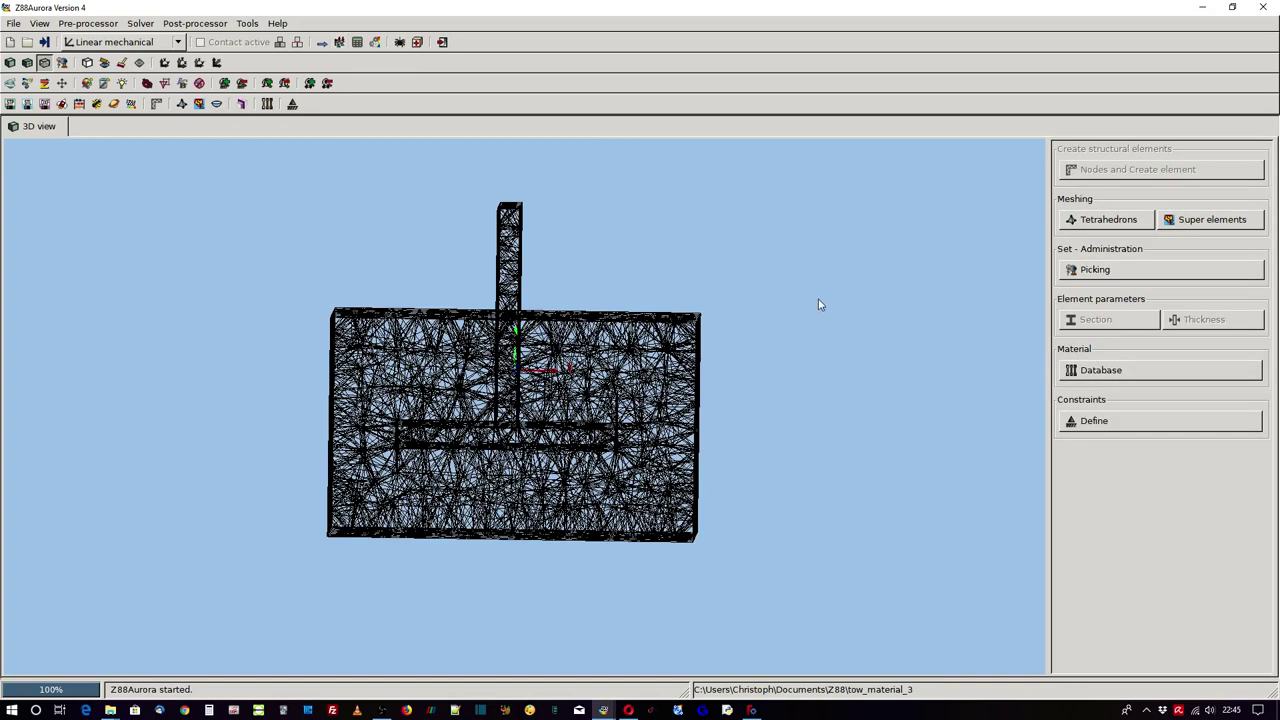
Step: In surface mesh view, pick the block's front-right face nodes and store them as Mark 1
left_click(1105, 271)
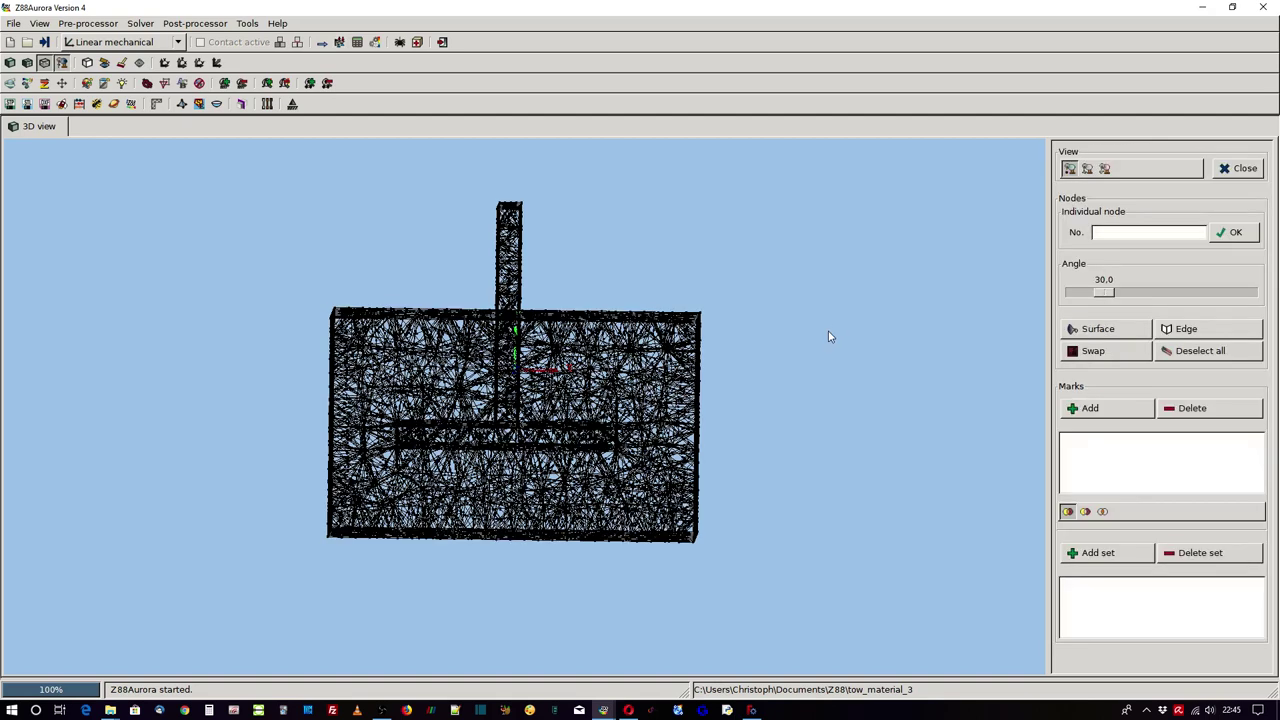
left_click(27, 62)
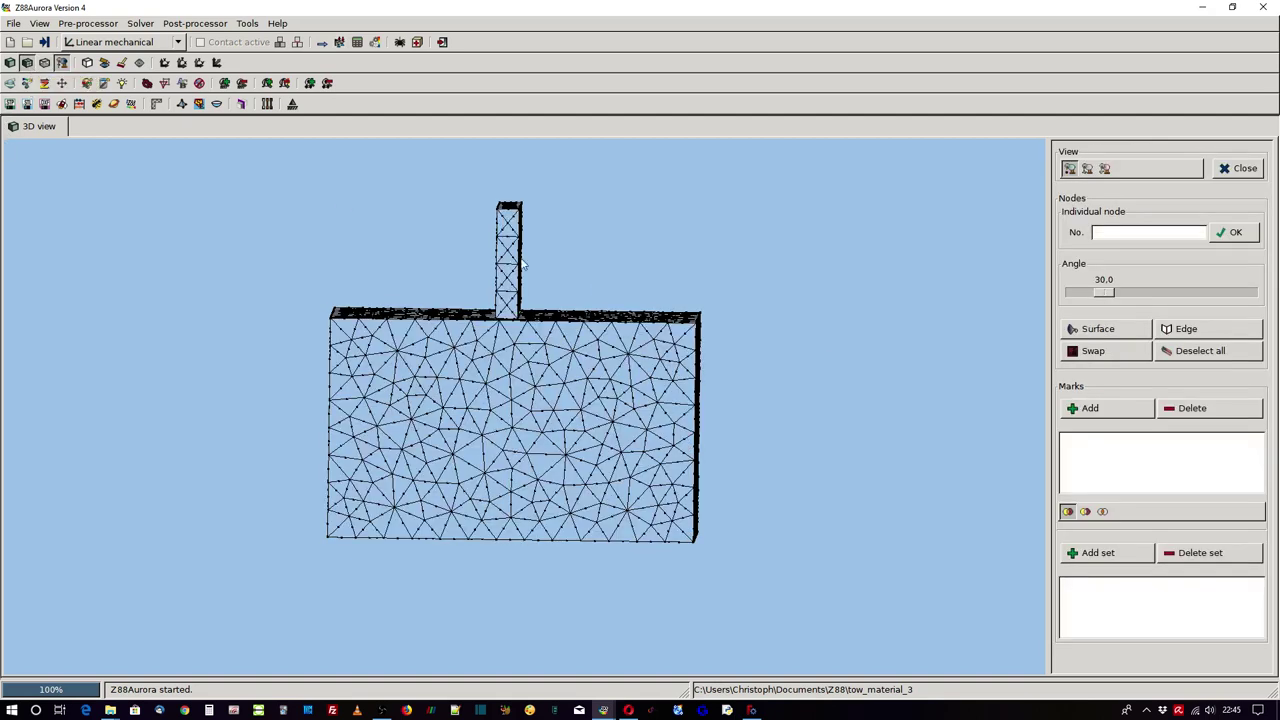
mouse_move(806, 366)
left_mouse_down()
mouse_move(780, 346)
mouse_move(672, 372)
left_mouse_up()
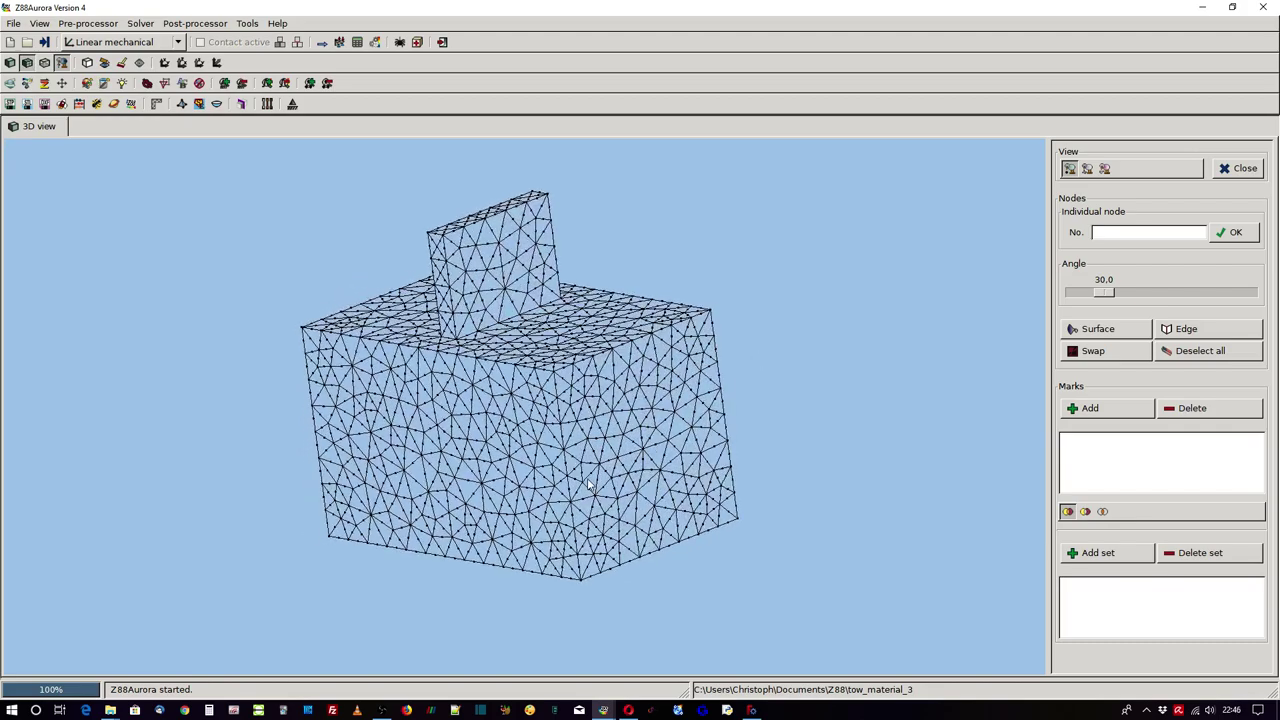
scroll(590, 487, "up", 3)
scroll(692, 525, "up", 1)
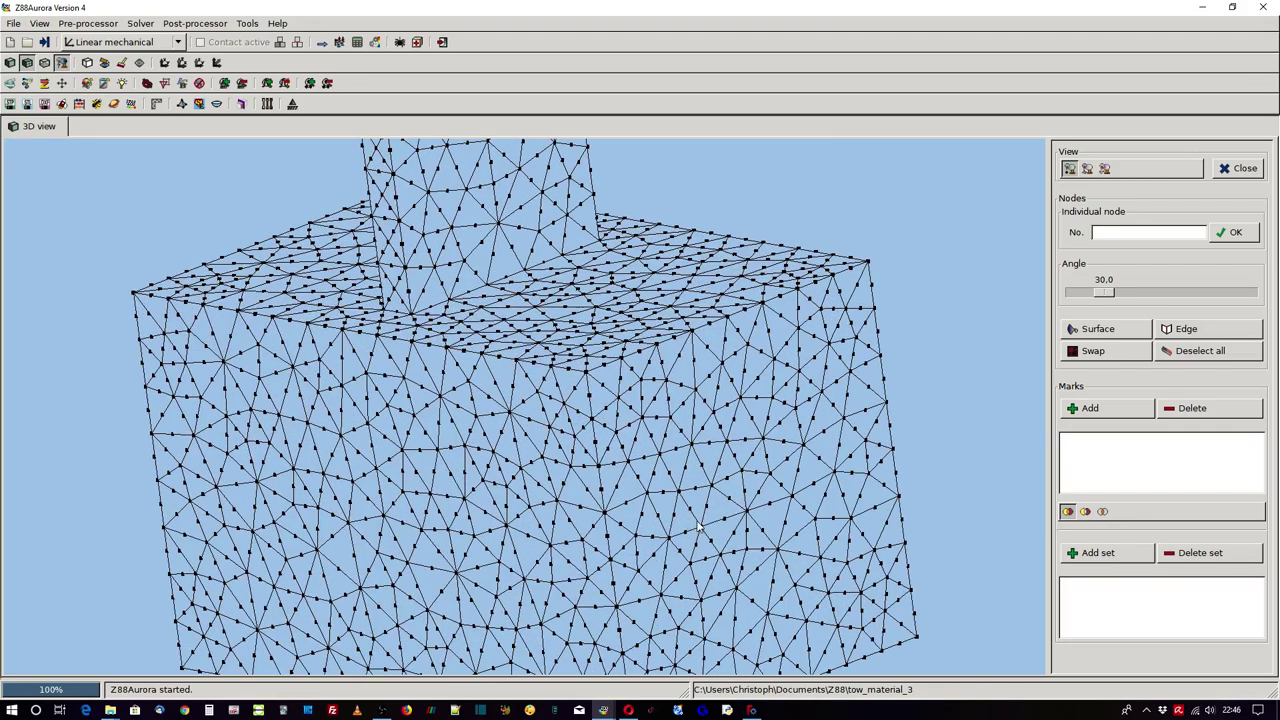
left_click(691, 445)
left_click(1080, 334)
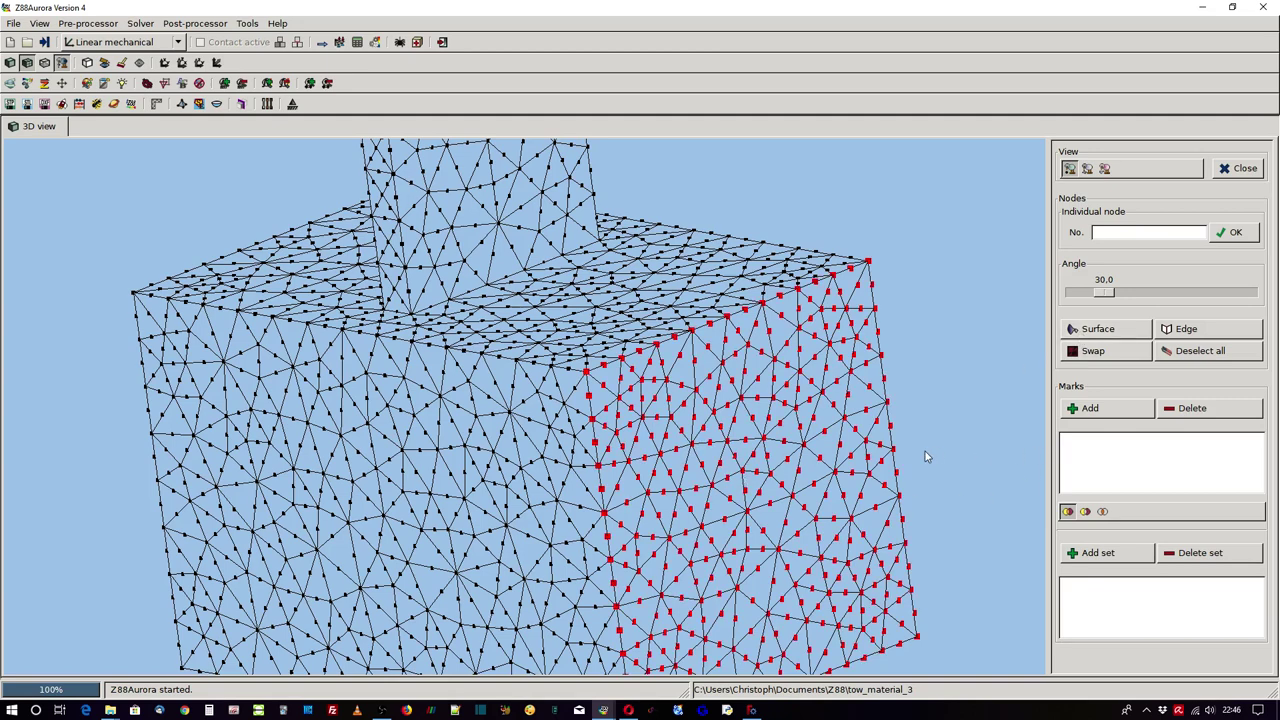
left_click(1090, 410)
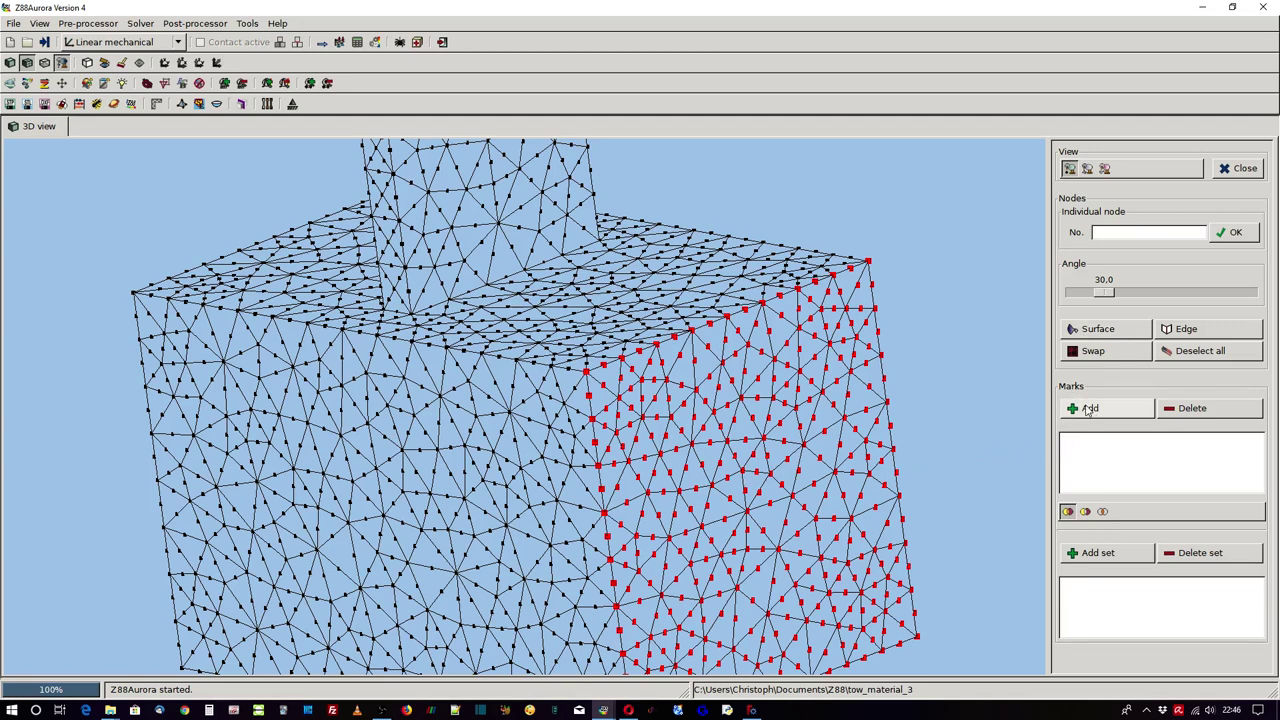
left_click(1090, 409)
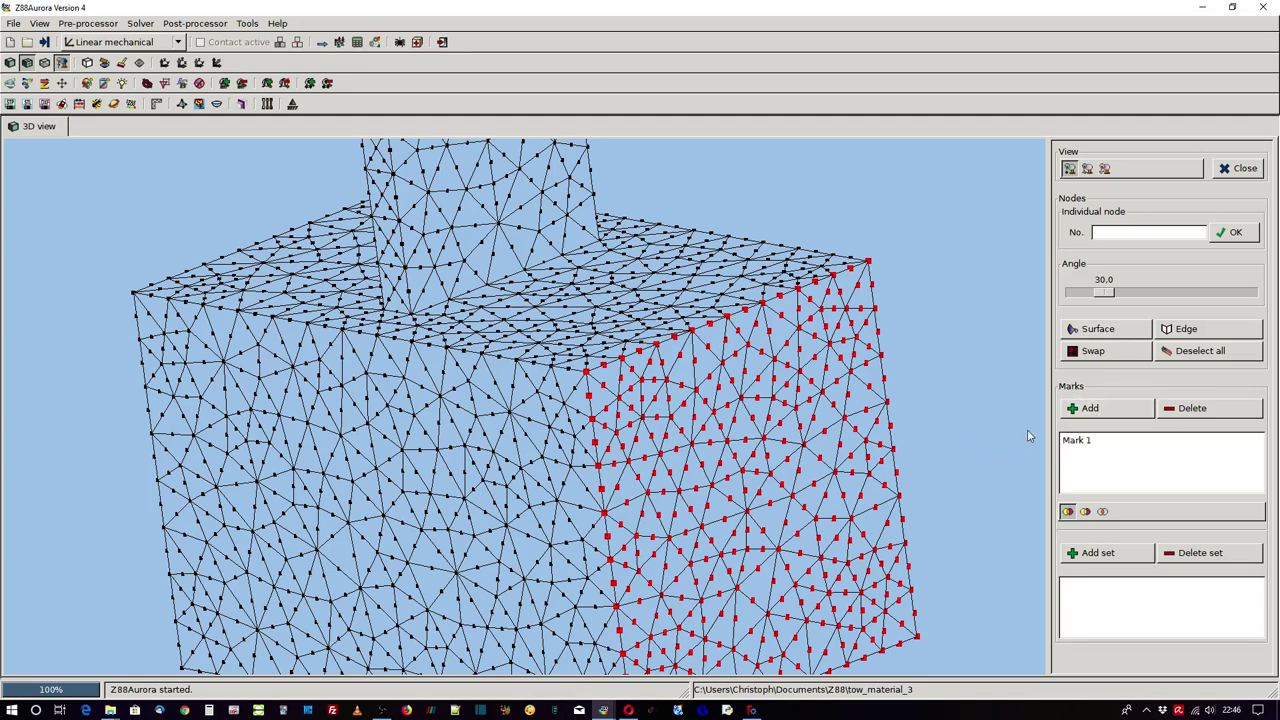
left_click(1195, 351)
mouse_move(400, 467)
middle_mouse_down()
mouse_move(834, 457)
mouse_move(607, 453)
middle_mouse_up()
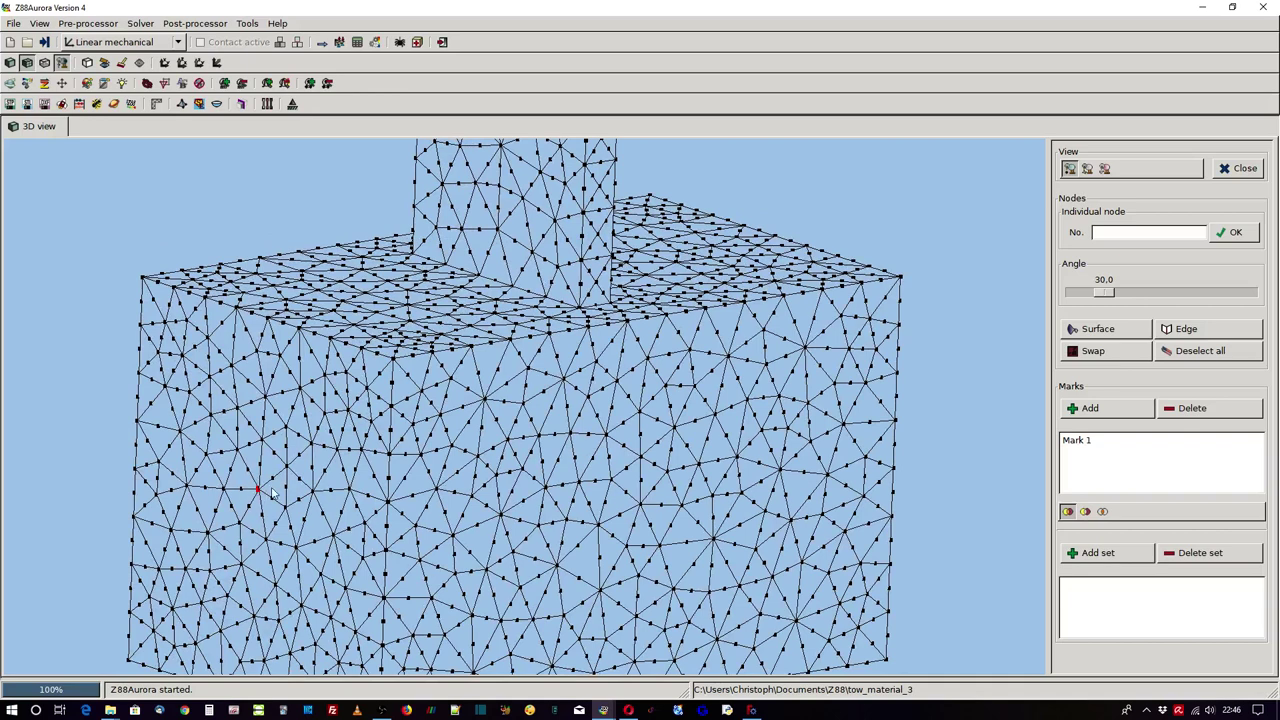
Step: Store the left face nodes as Mark 2, then combine Marks 1 and 2 into node set fix
left_click(1096, 332)
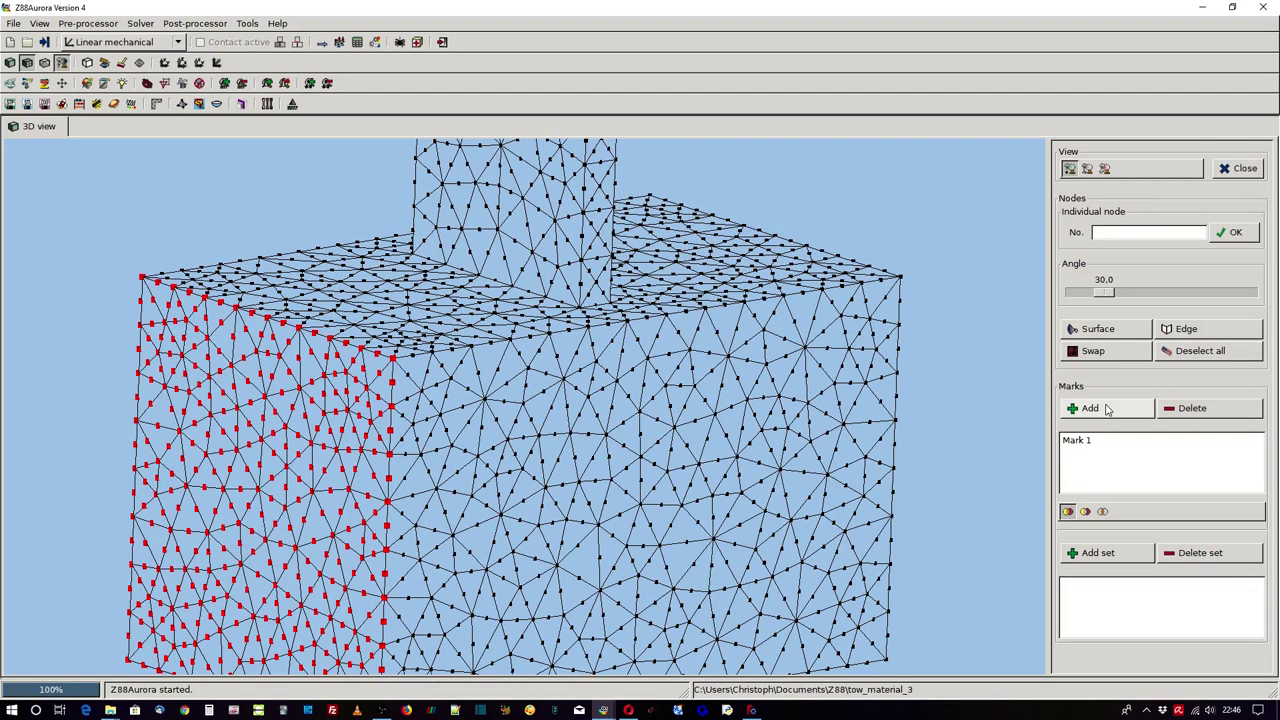
left_click(1092, 407)
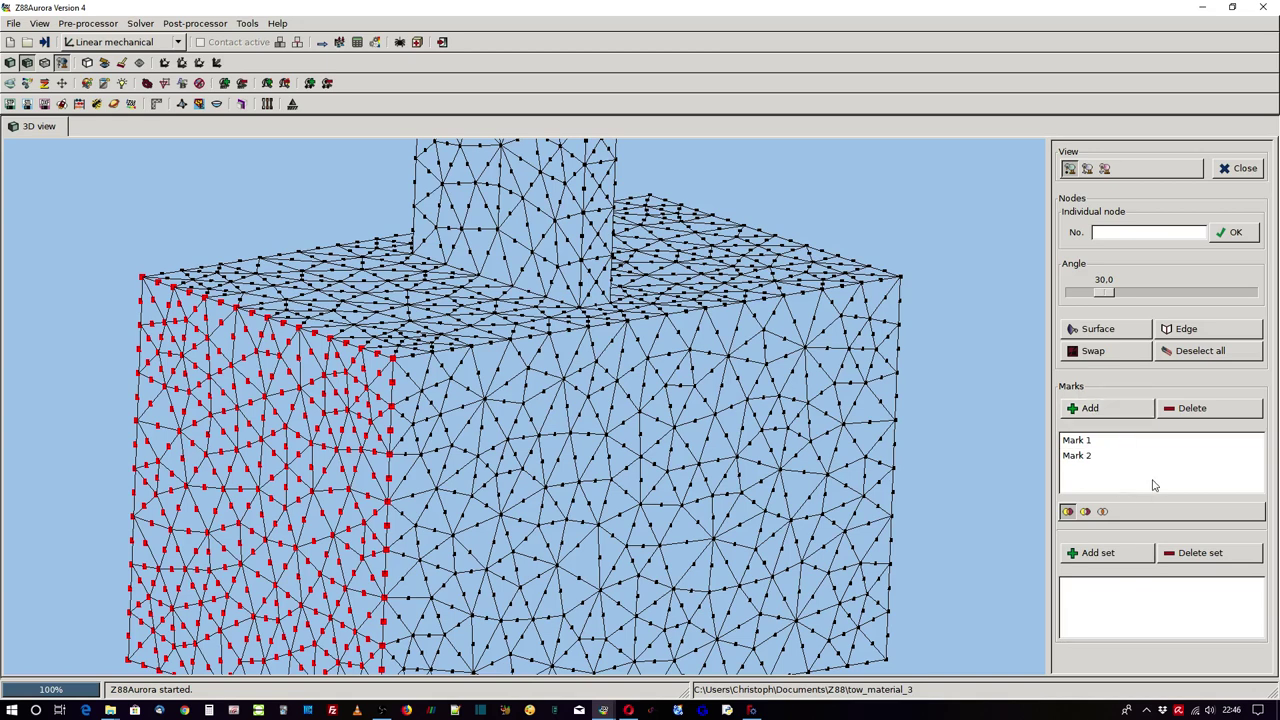
left_click(1204, 351)
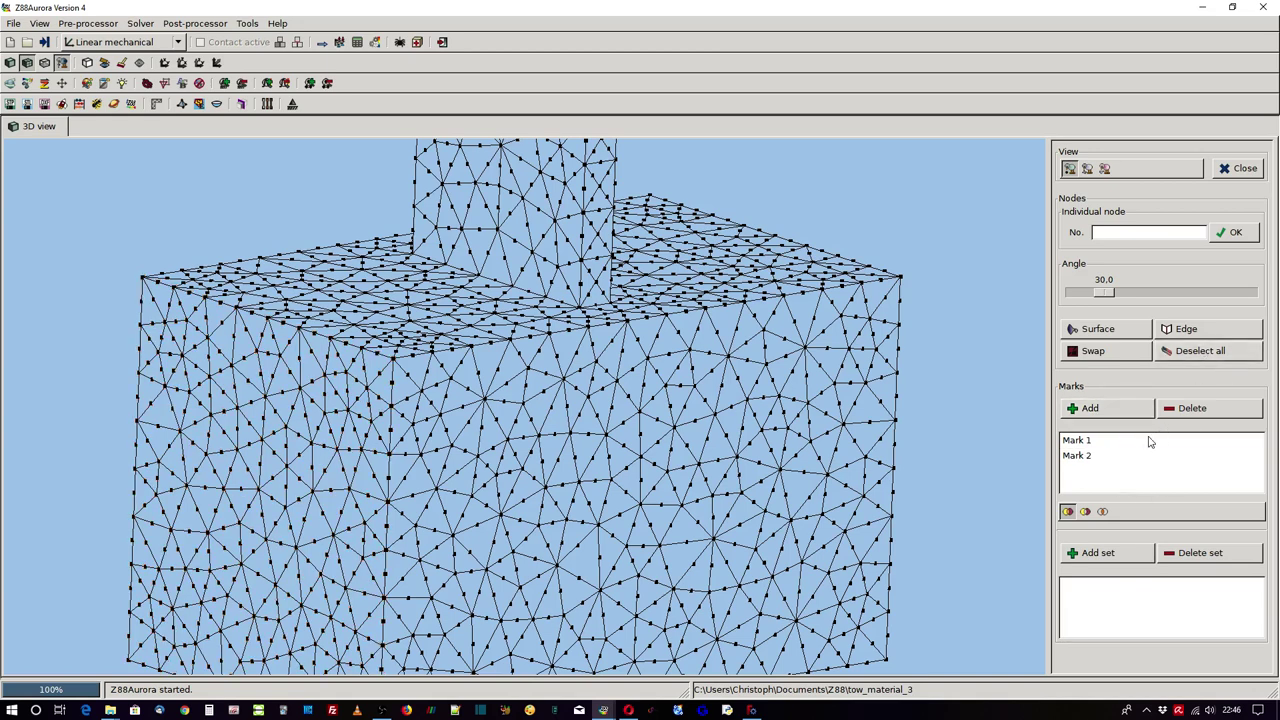
left_click(1092, 460)
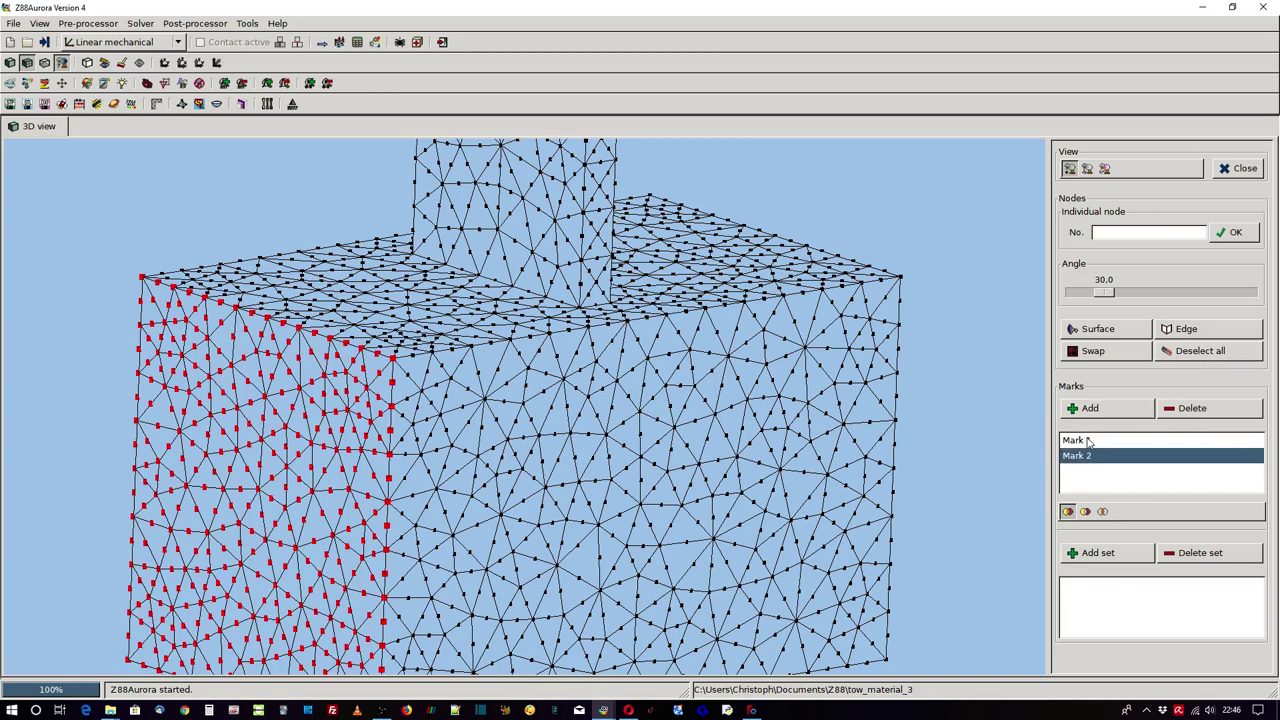
left_click(1089, 441, "ctrl")
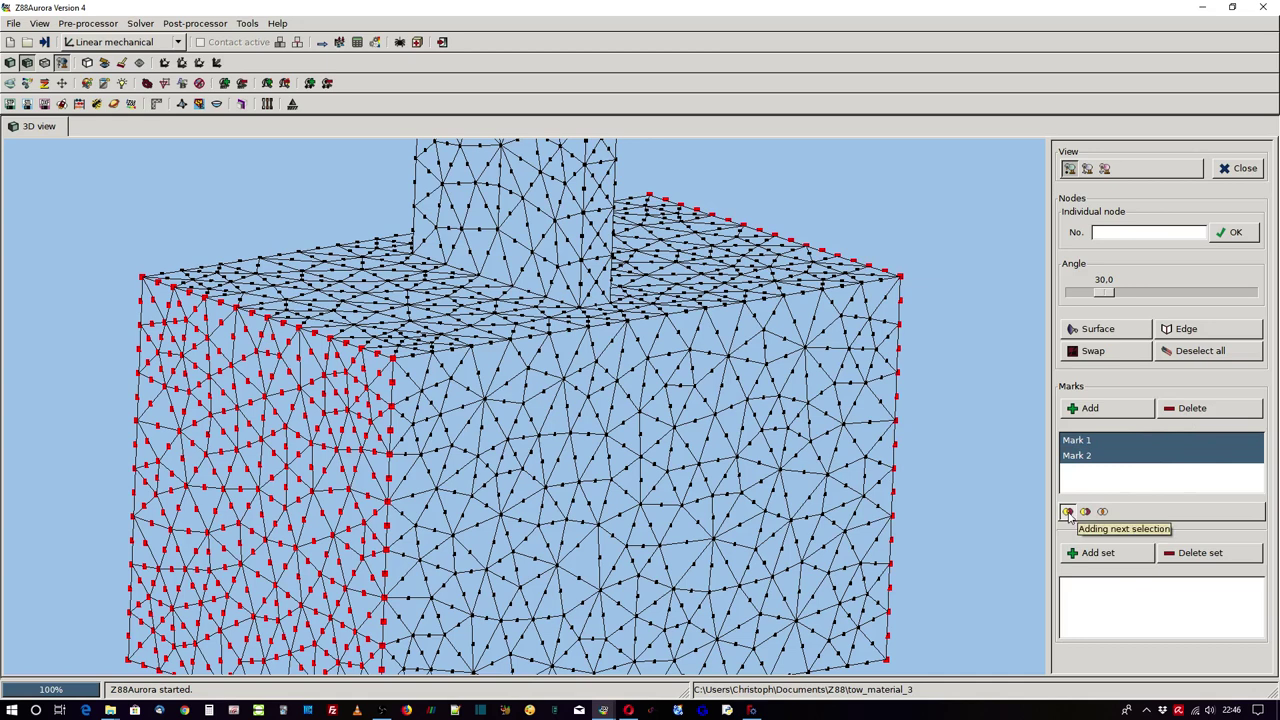
left_click(1067, 512)
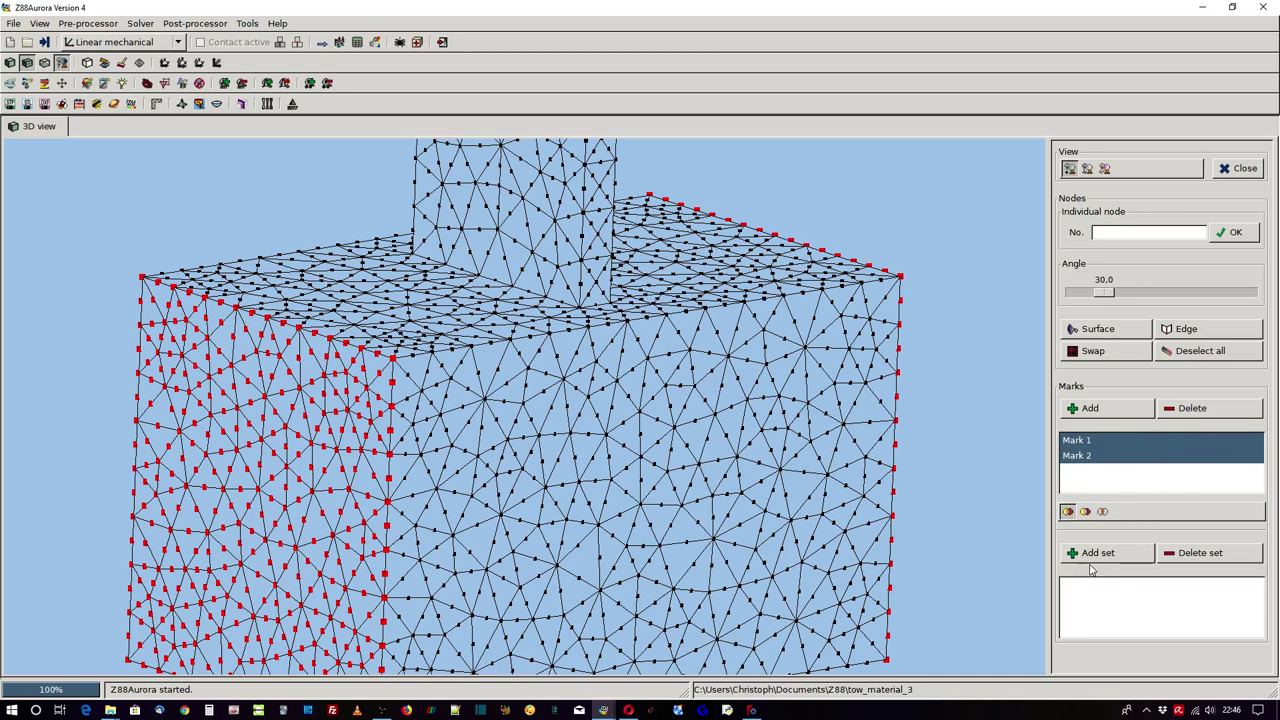
left_click(1097, 553)
left_click(1097, 588)
left_click(1099, 589)
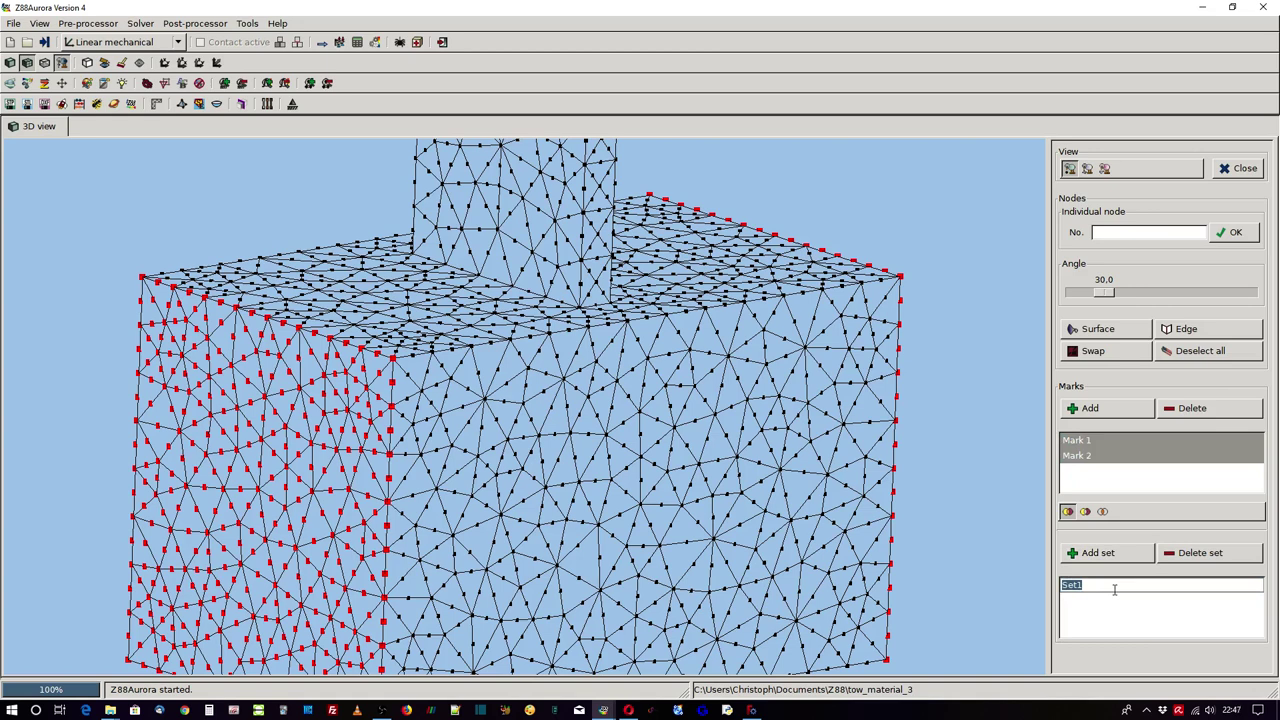
type("fix")
key("Return")
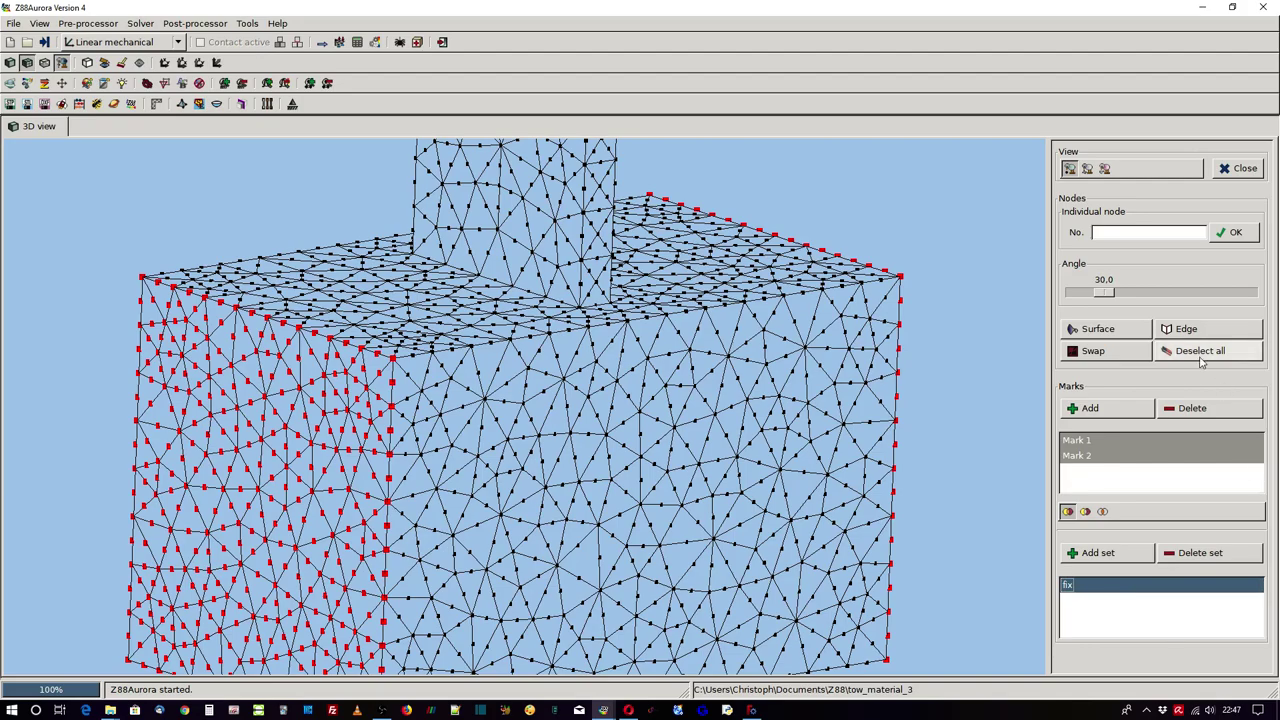
Step: Select the T-profile's small inner face nodes and save them as node set load
left_click(1200, 352)
middle_click_drag(902, 398, 757, 492)
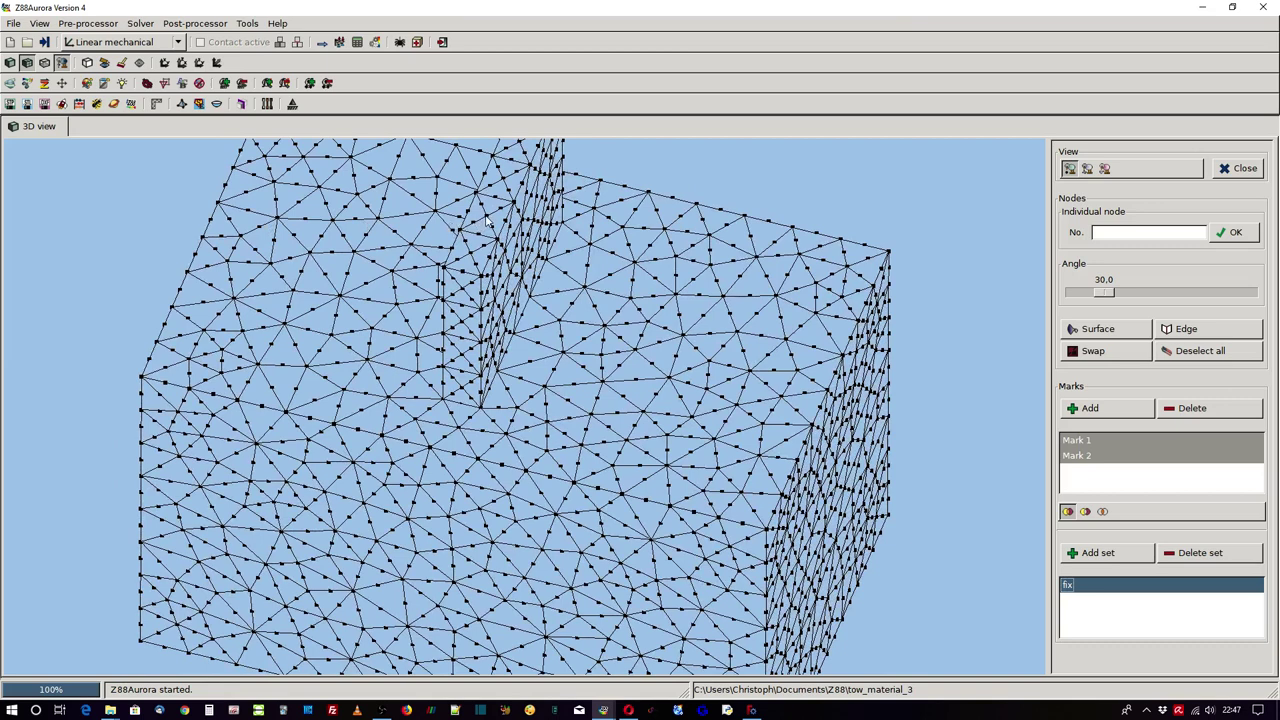
left_click(1100, 333)
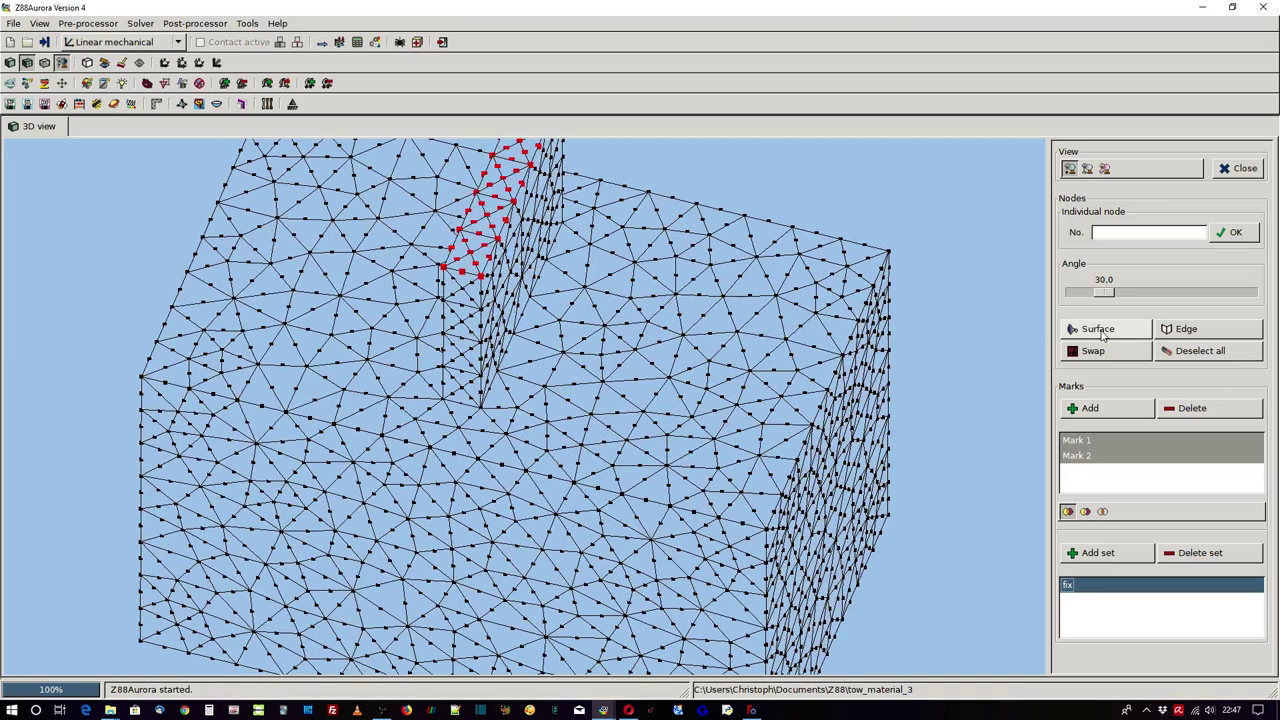
left_click(1108, 553)
double_click(1102, 600)
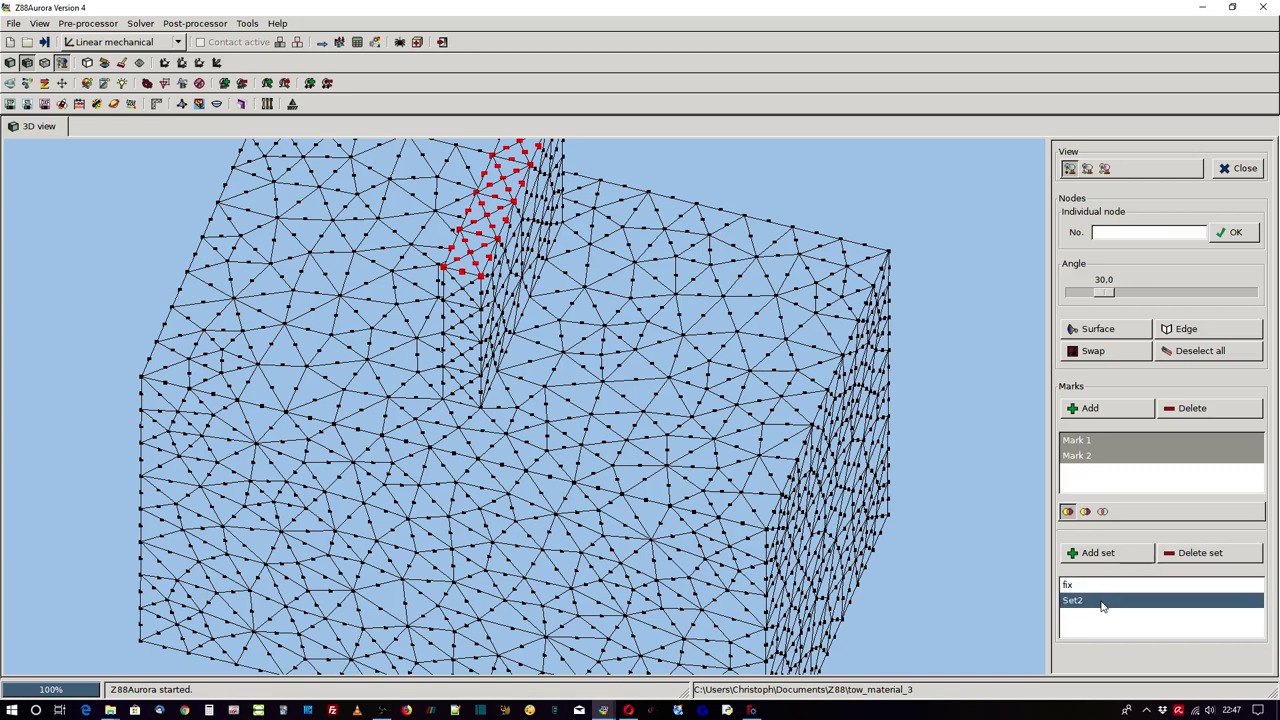
type("load")
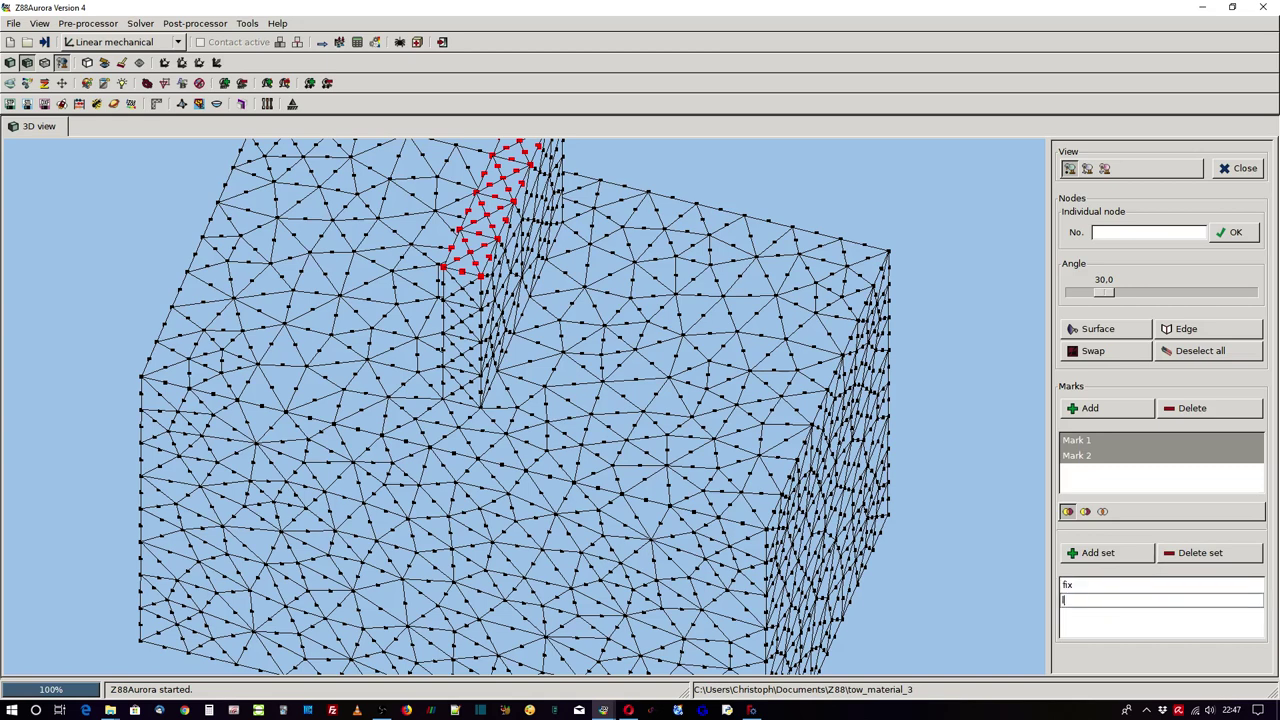
key("Return")
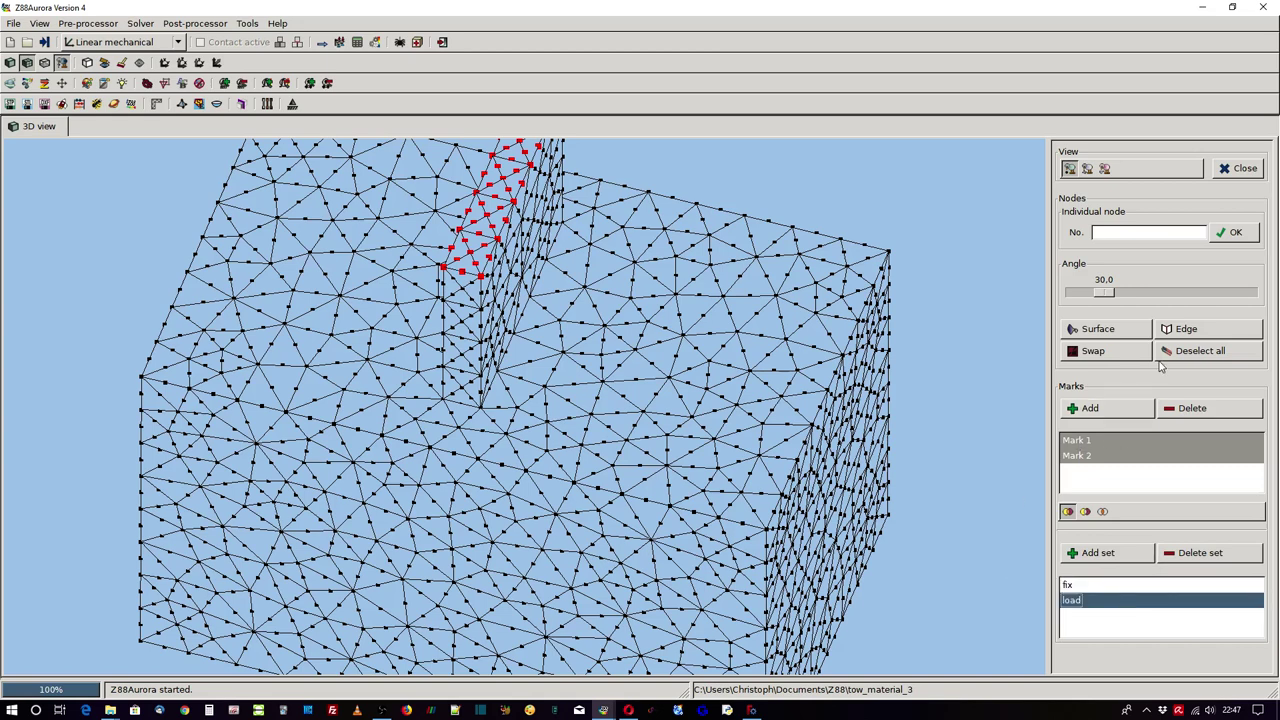
left_click(1177, 352)
scroll(735, 418, "down", 2)
scroll(735, 418, "down", 2)
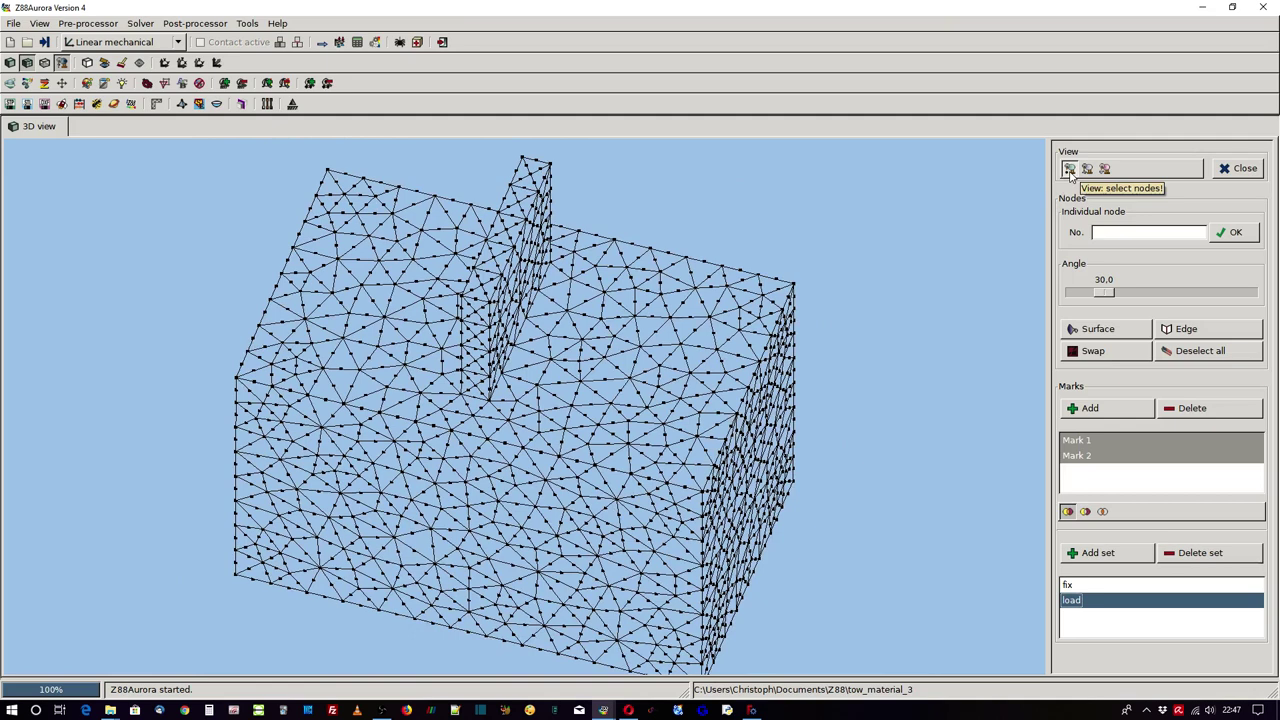
Step: Switch to element selection with wireframe display and a centred, zoomed front view
left_click(1070, 172)
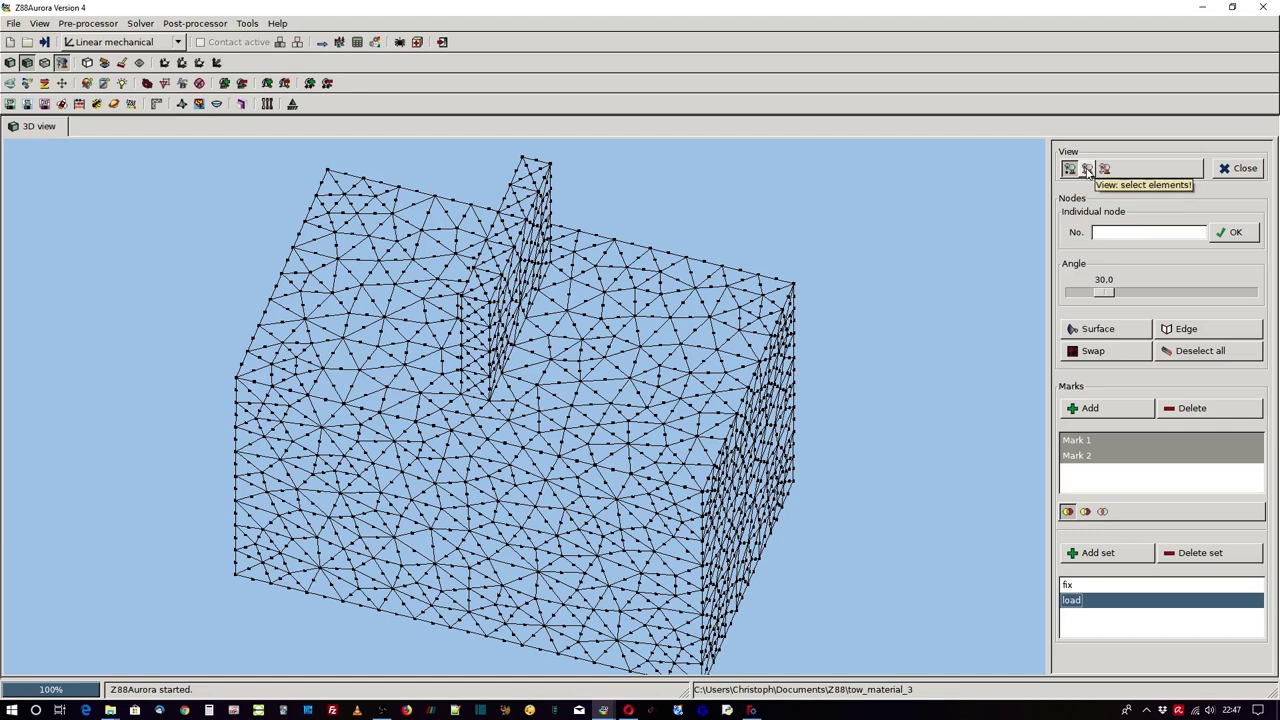
left_click(1087, 170)
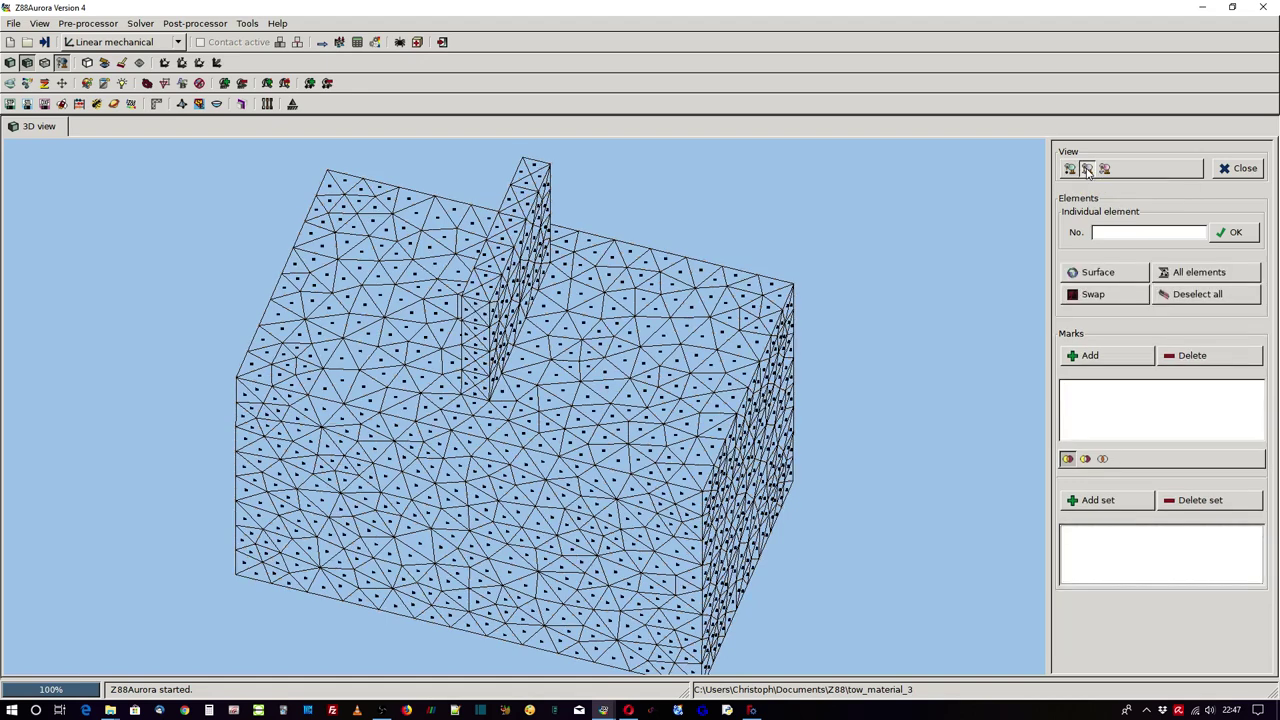
left_click(44, 62)
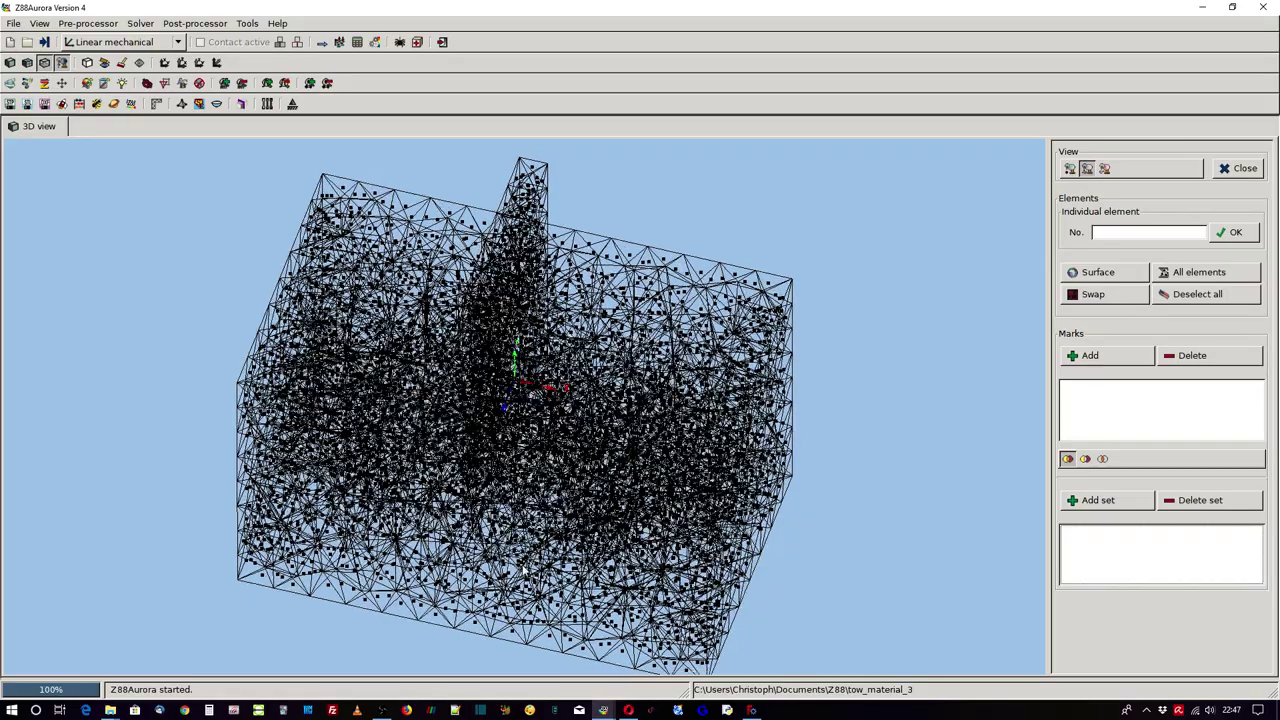
middle_click_drag(522, 568, 549, 477)
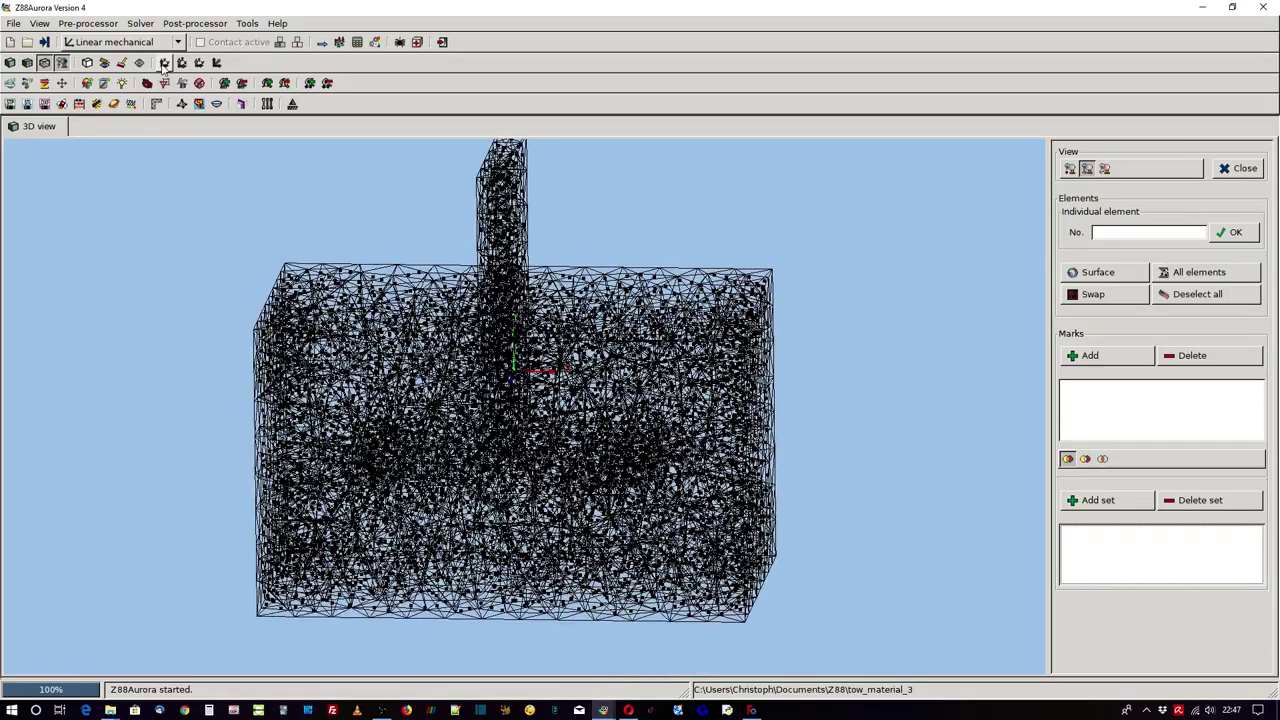
left_click(165, 63)
scroll(311, 527, "up", 1)
scroll(311, 527, "up", 1)
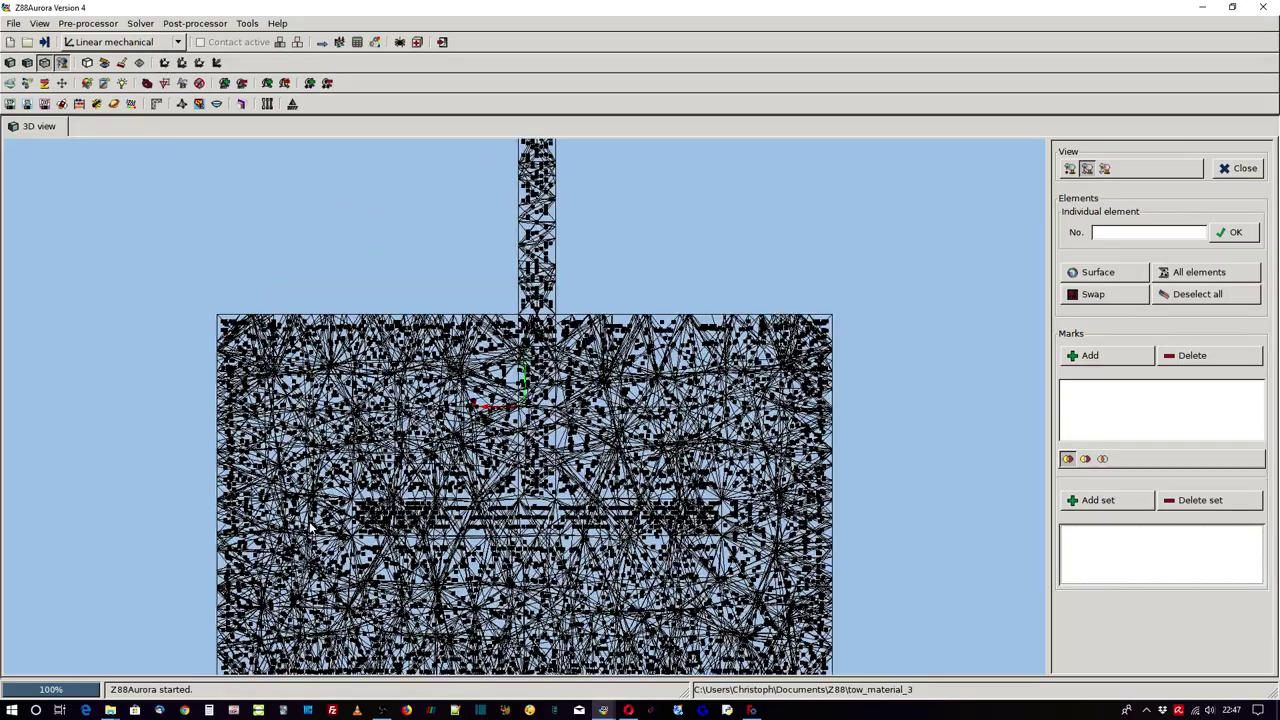
scroll(318, 527, "down", 1)
mouse_move(427, 279)
middle_mouse_down("shift")
mouse_move(466, 314)
mouse_move(463, 301)
middle_mouse_up("shift")
scroll(486, 358, "up", 1)
scroll(488, 360, "up", 1)
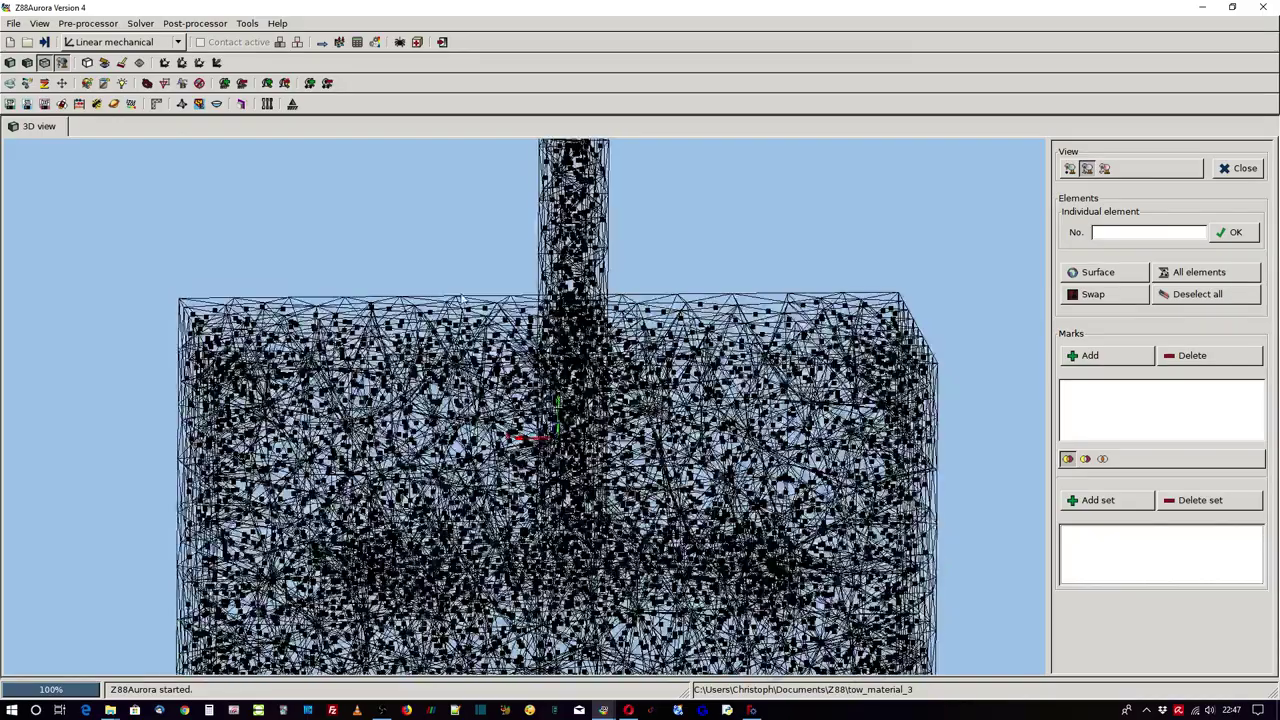
left_click(165, 63)
mouse_move(369, 251)
middle_mouse_down("shift")
mouse_move(483, 357)
mouse_move(480, 346)
middle_mouse_up("shift")
scroll(483, 357, "up", 1)
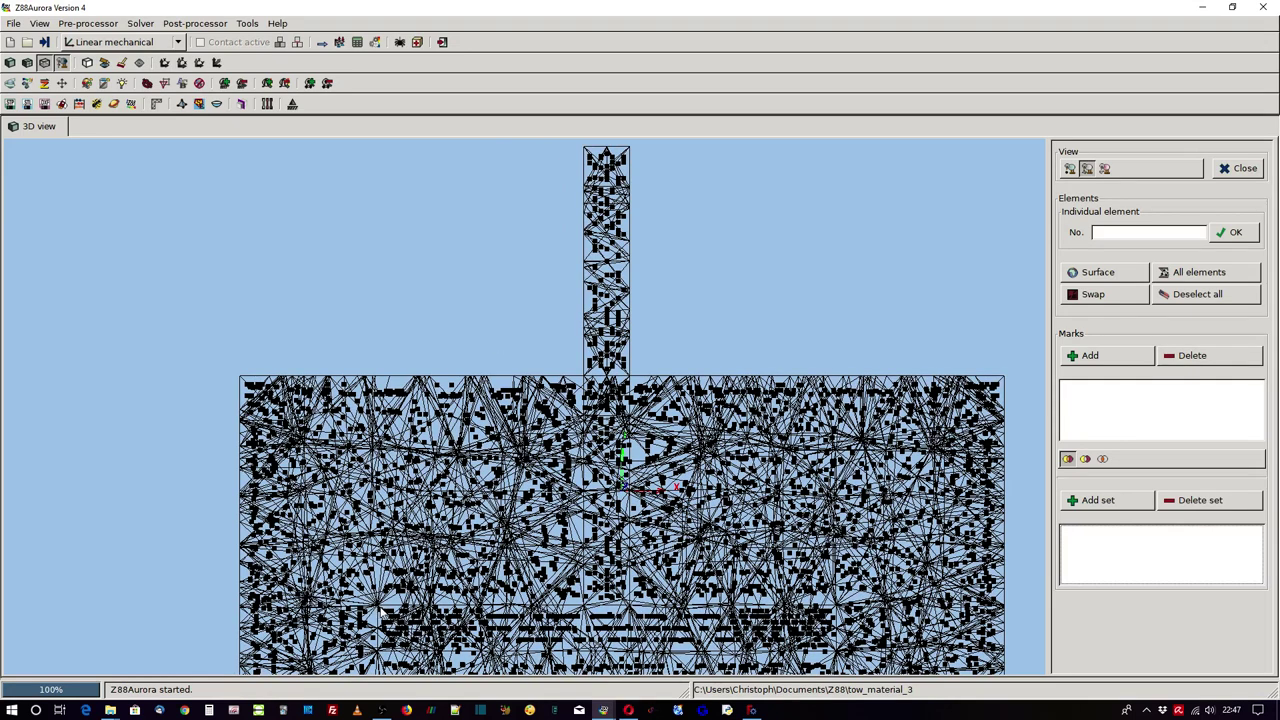
Step: Box-select the T-profile's flange and web elements, removing stray top and bottom bands in top view
left_click_drag(380, 612, 830, 648)
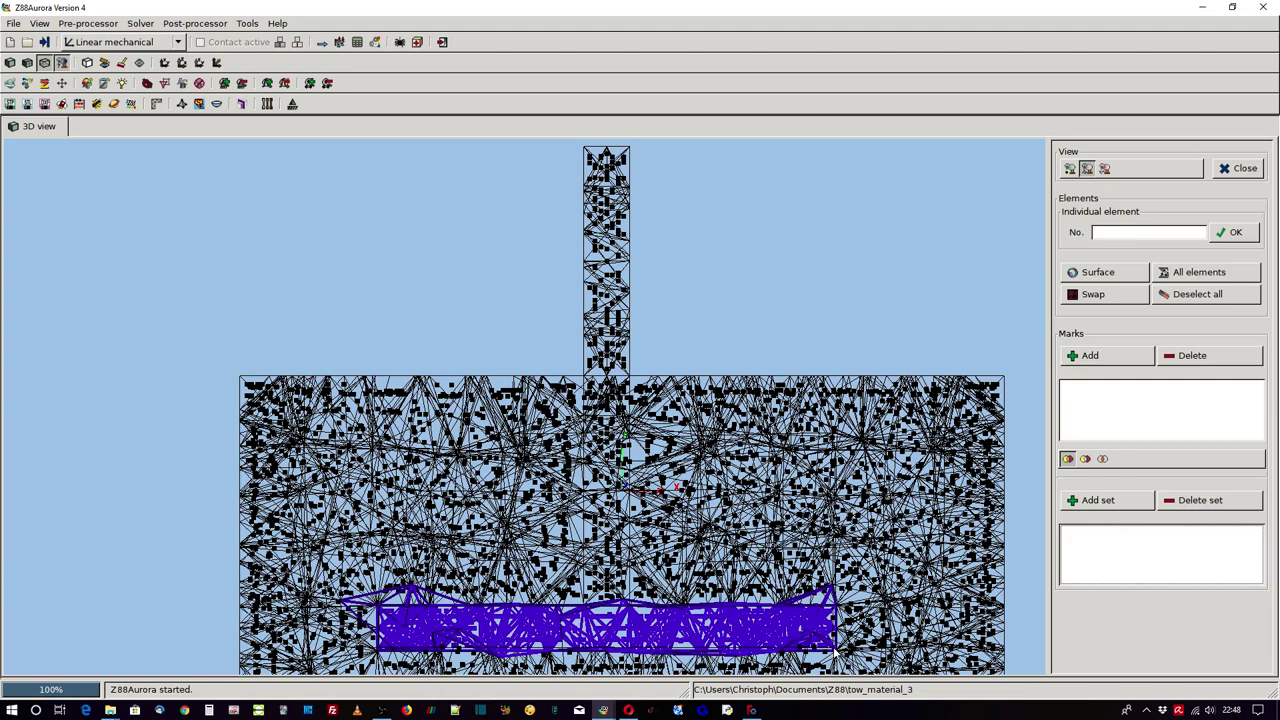
left_click_drag(834, 650, 842, 652)
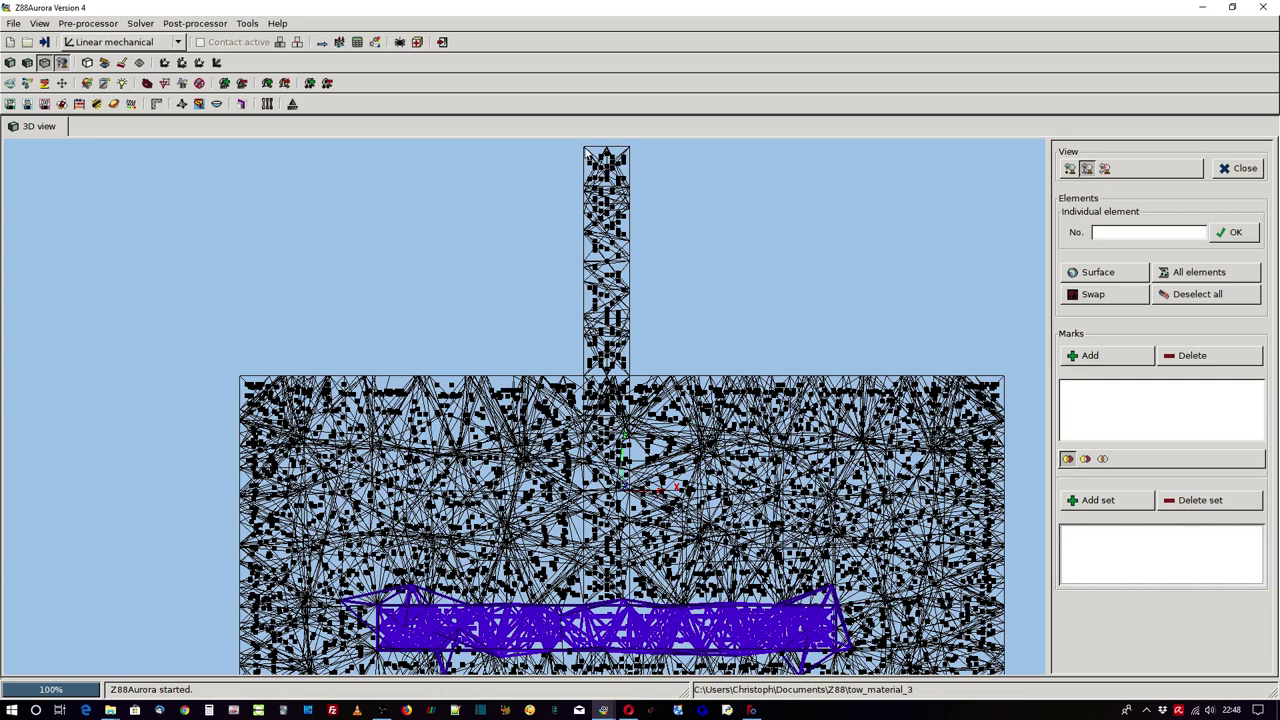
mouse_move(606, 152)
left_mouse_down()
mouse_move(620, 265)
mouse_move(614, 600)
mouse_move(629, 620)
left_mouse_up()
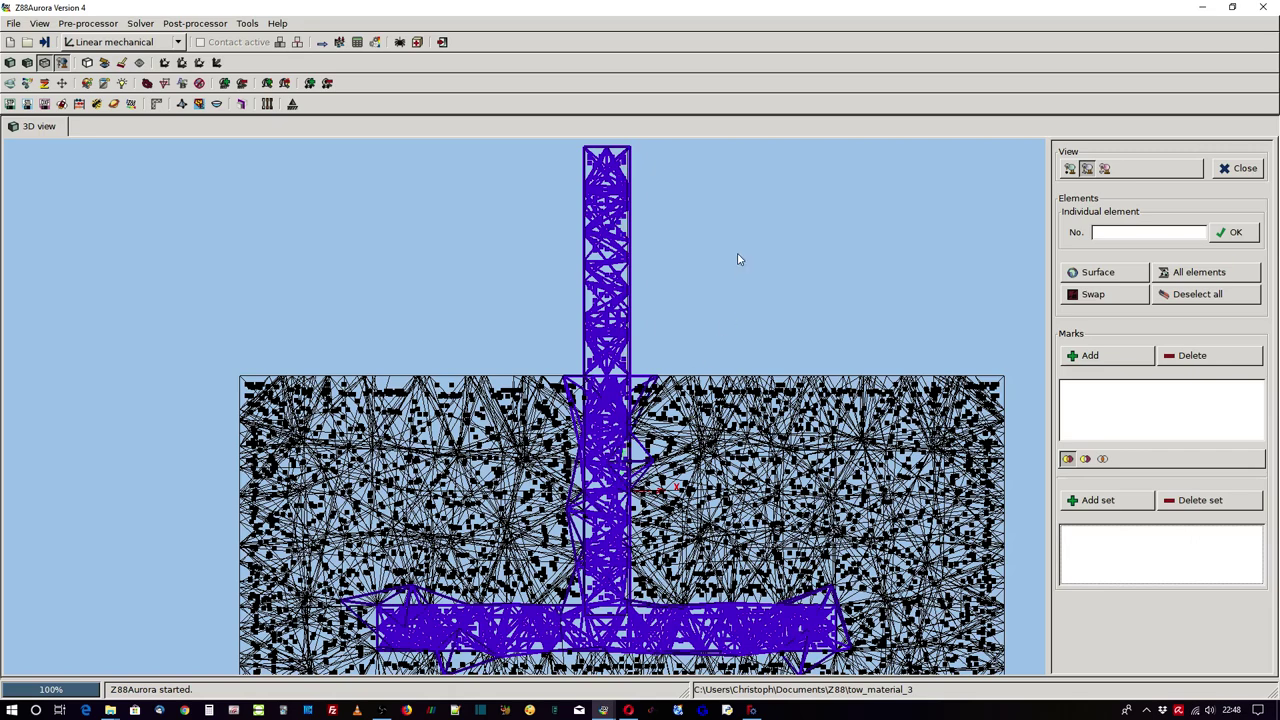
left_click(182, 62)
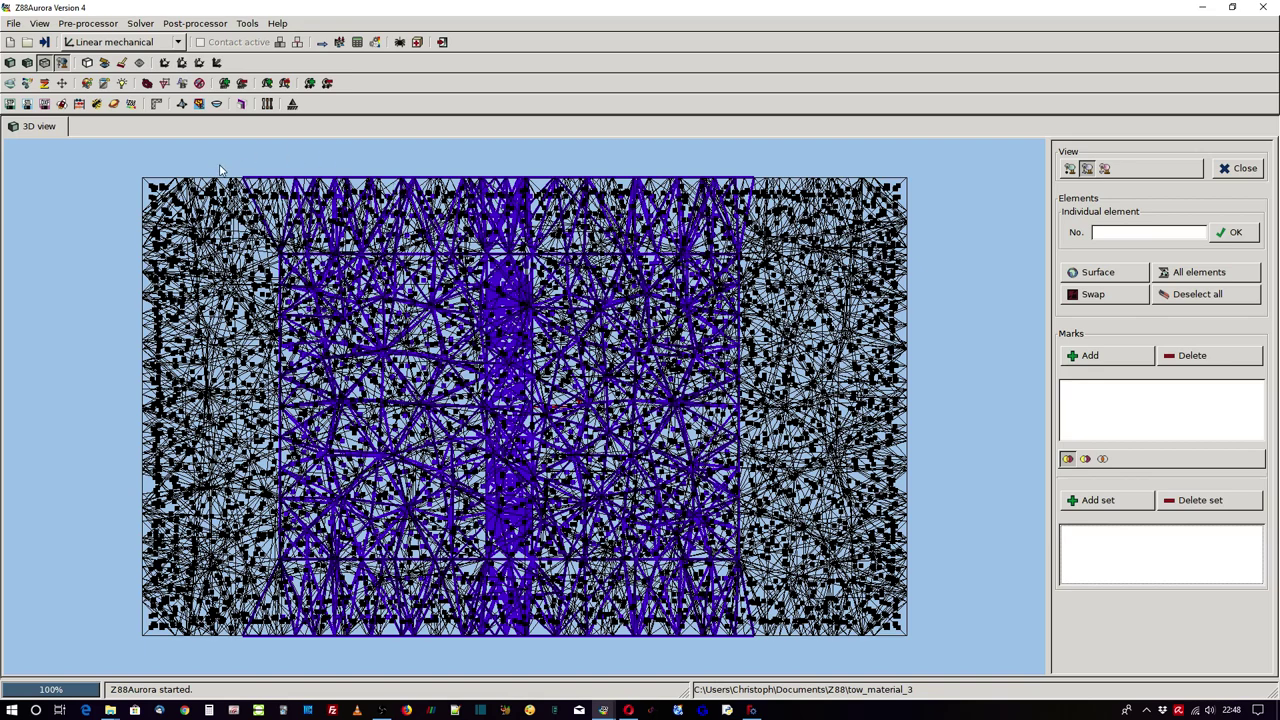
left_click_drag(221, 166, 643, 190)
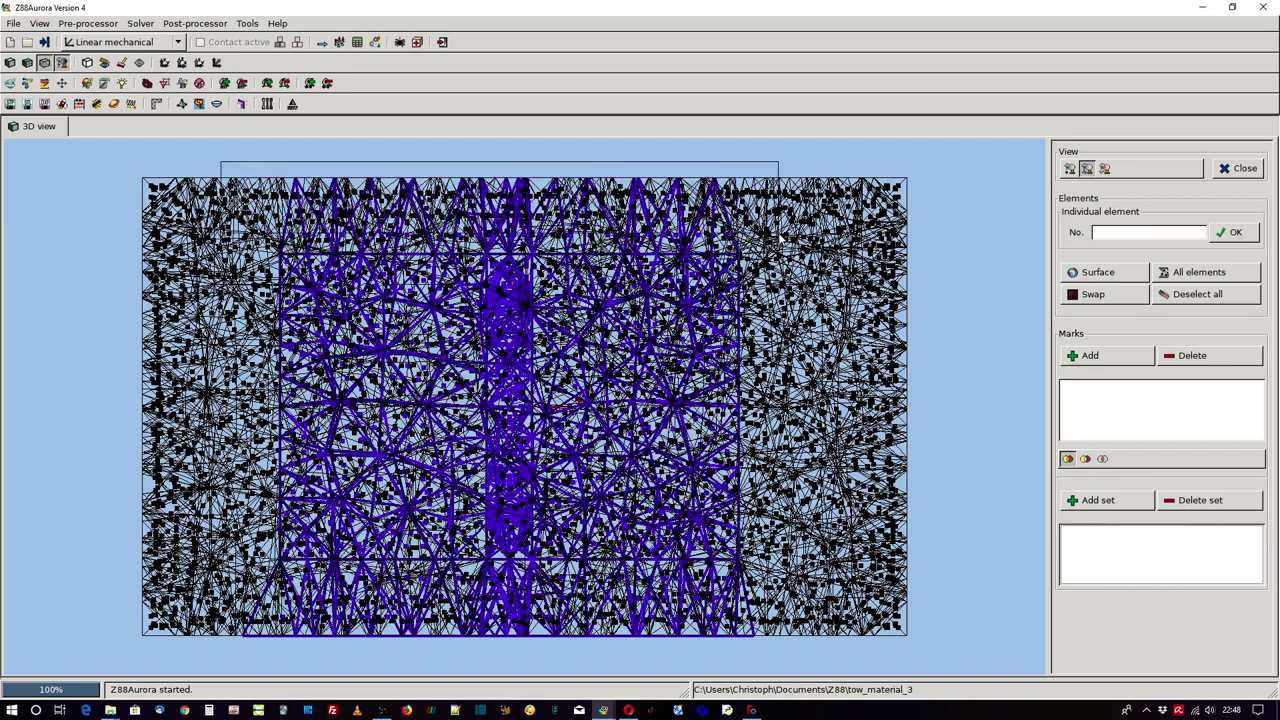
left_click_drag(770, 222, 786, 257)
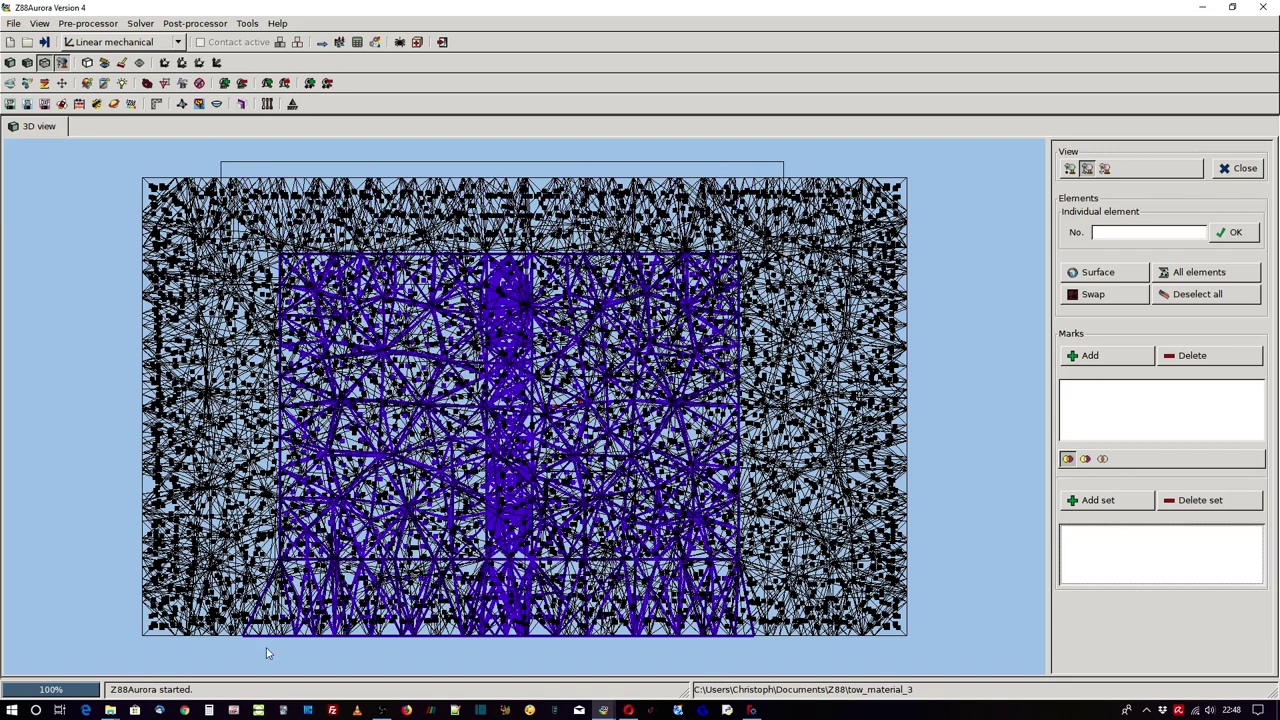
mouse_move(223, 655)
left_mouse_down()
mouse_move(802, 636)
mouse_move(817, 585)
left_mouse_up()
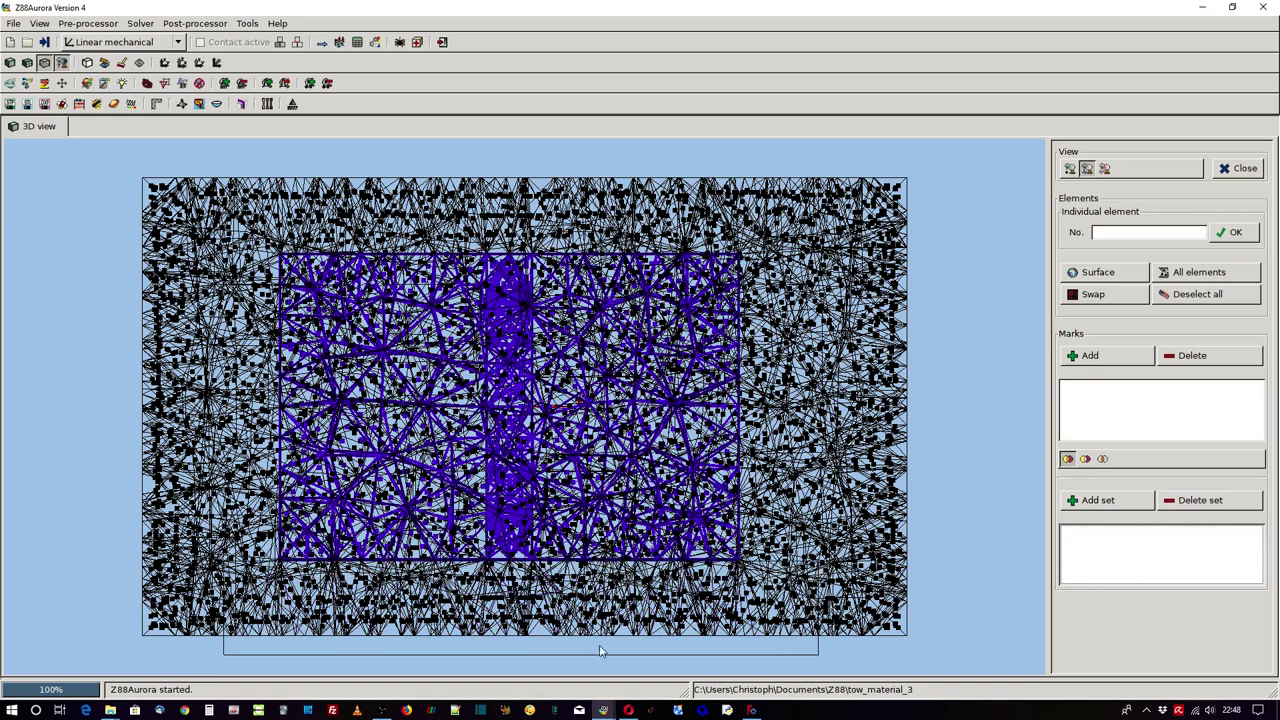
mouse_move(457, 633)
left_mouse_down()
mouse_move(481, 530)
mouse_move(440, 460)
mouse_move(562, 393)
mouse_move(545, 248)
mouse_move(560, 271)
left_mouse_up()
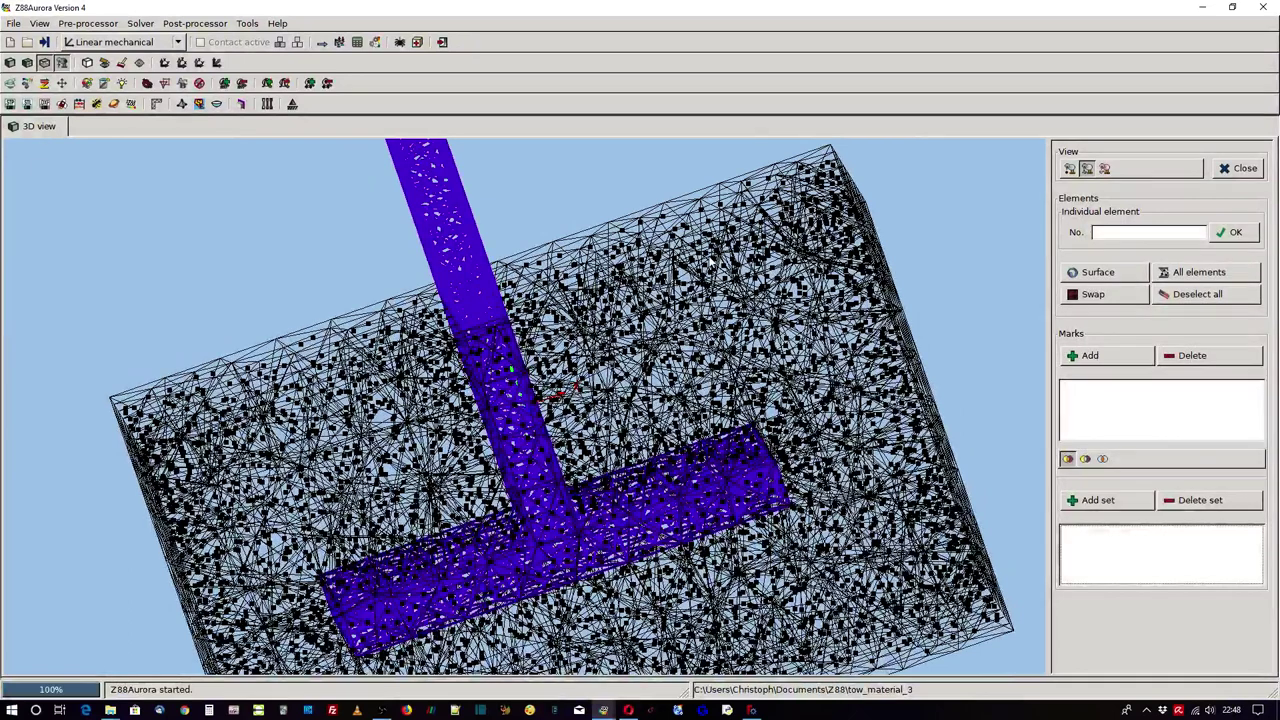
Step: Save the selected elements as element set metall and clear the selection
left_click(1098, 500)
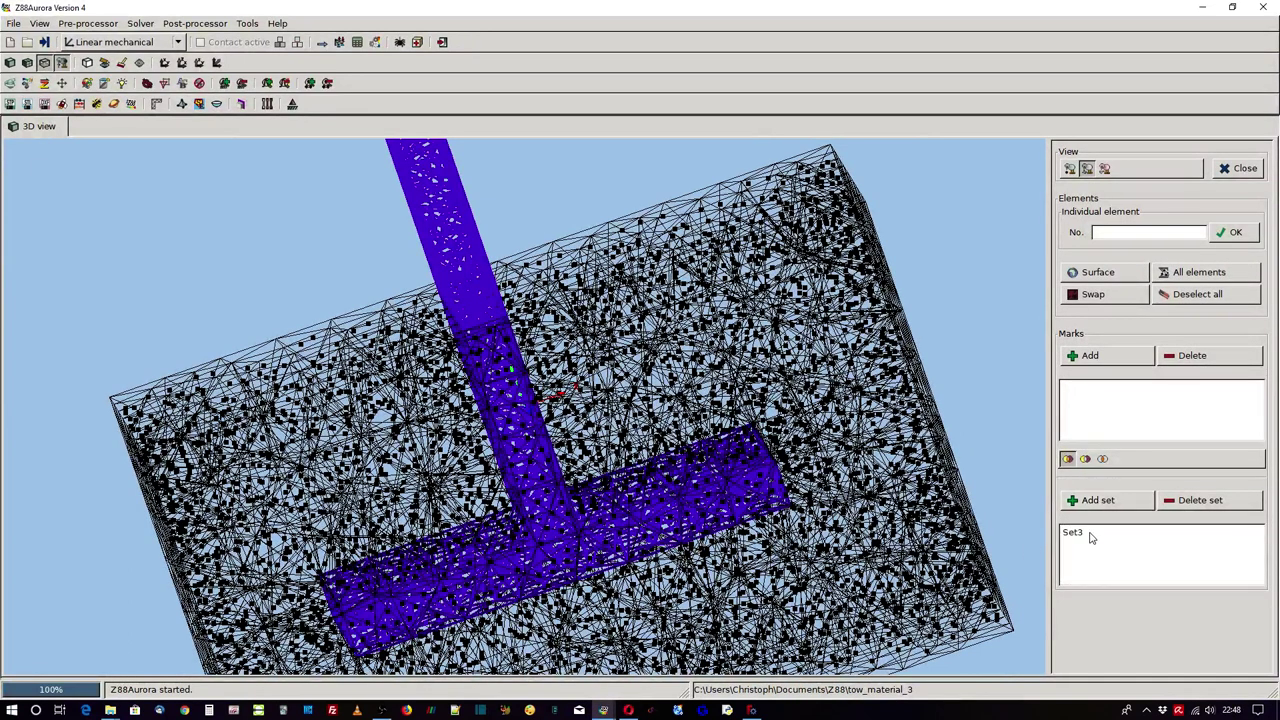
double_click(1092, 533)
type("metall")
key("Return")
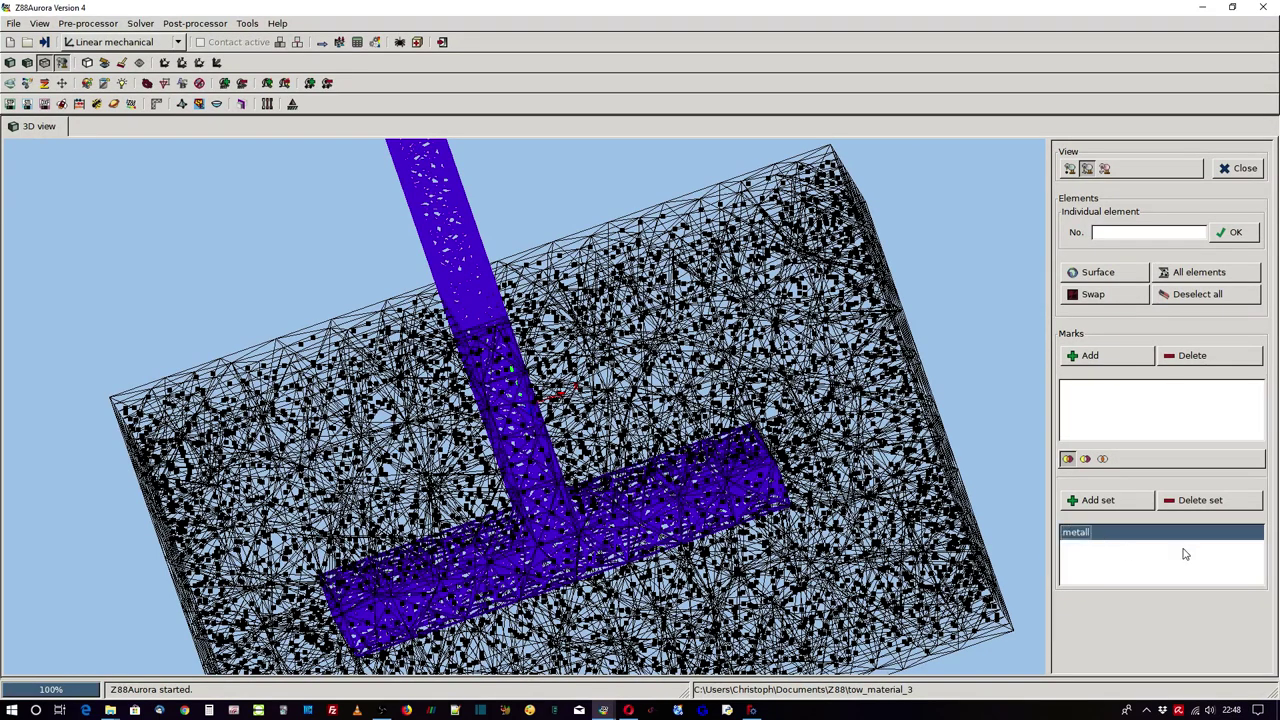
left_click(1203, 296)
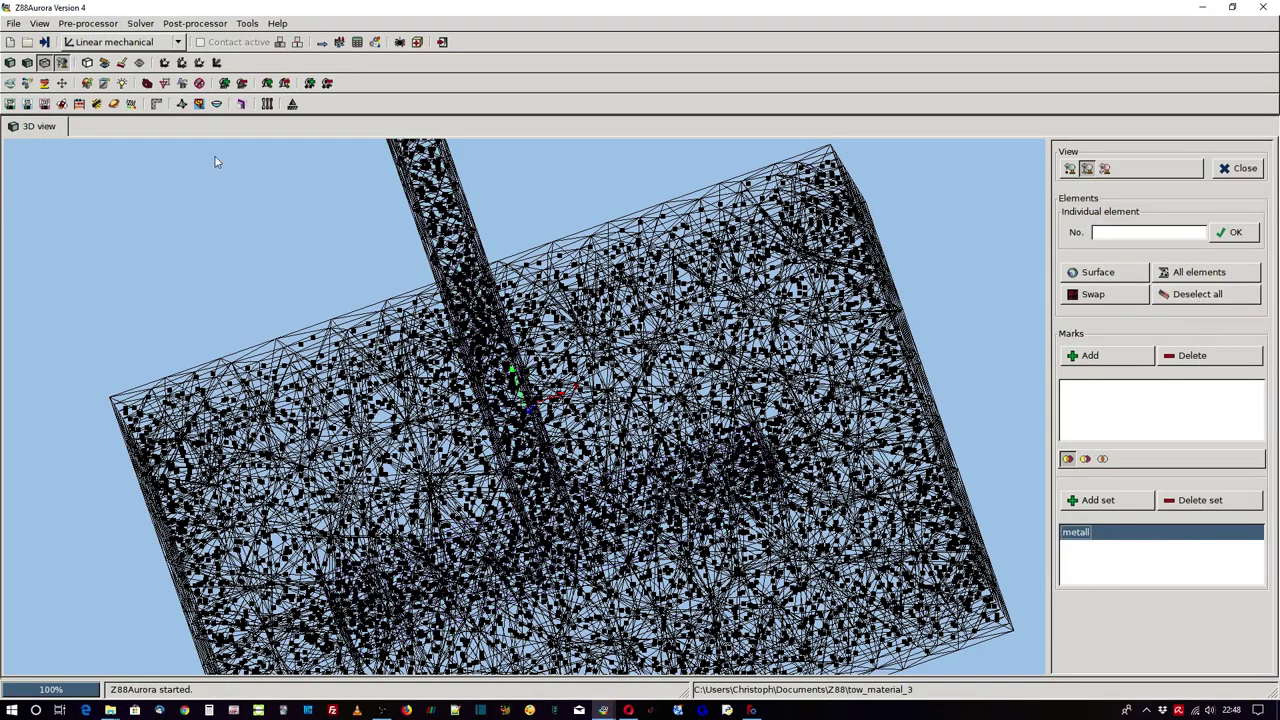
Step: Box-select the block's elements around the T-shape in front and side views
left_click(165, 63)
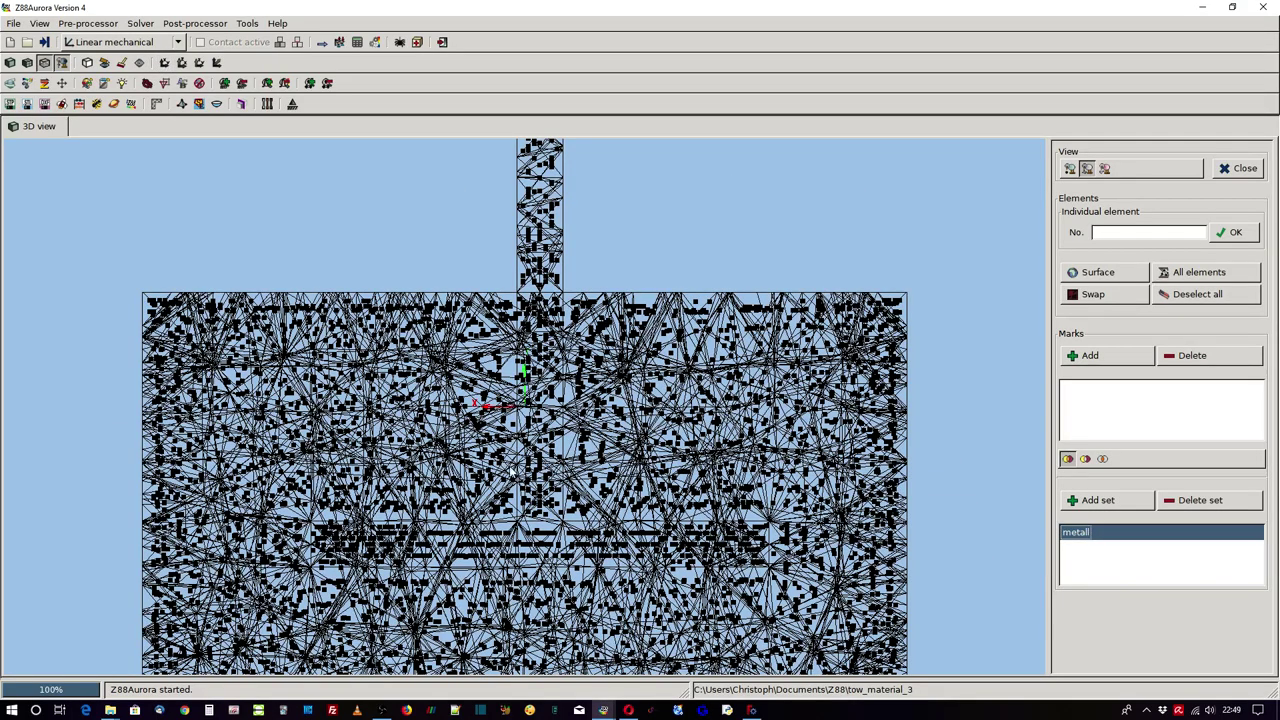
middle_click_drag(510, 471, 553, 356)
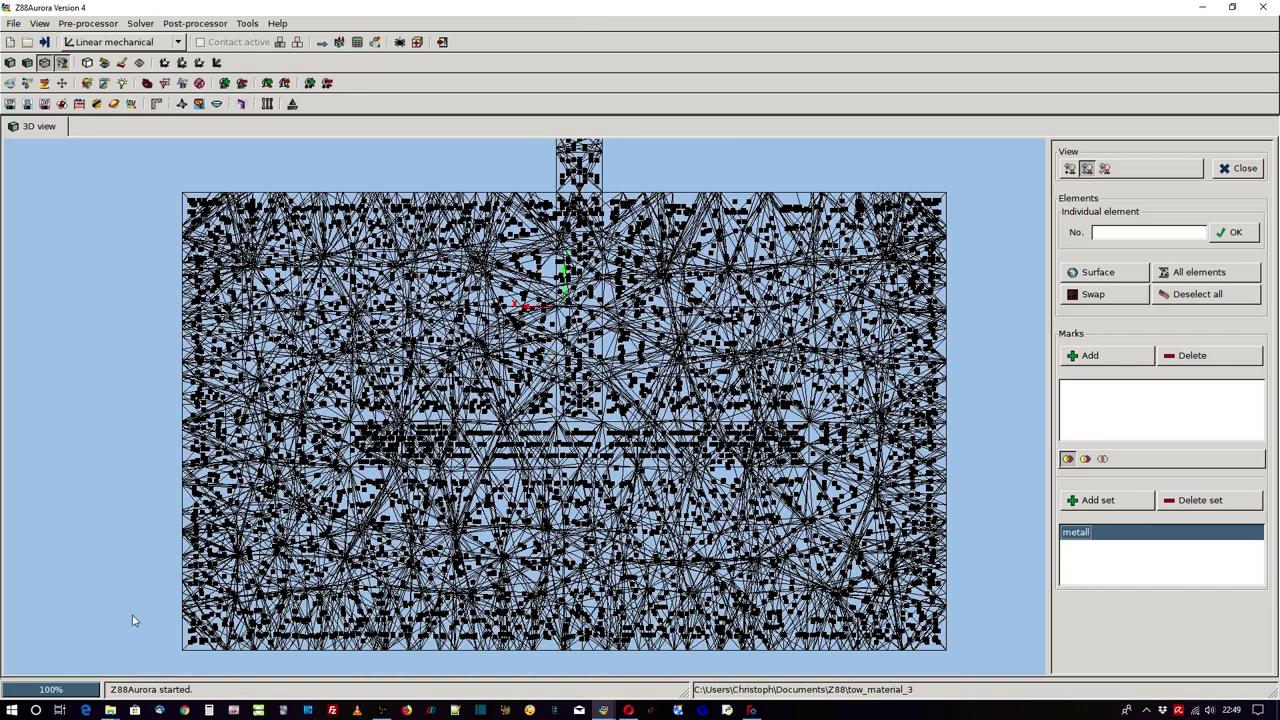
mouse_move(170, 672)
left_mouse_down()
mouse_move(1008, 256)
mouse_move(1008, 200)
left_mouse_up()
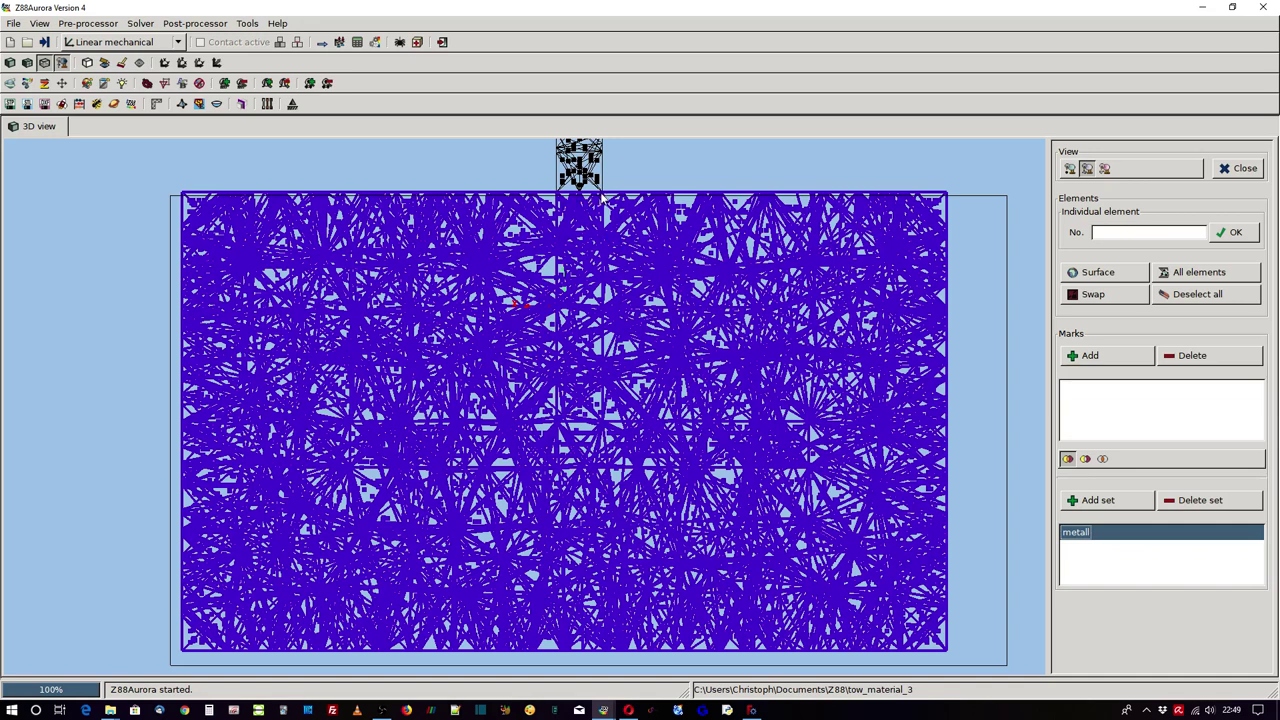
mouse_move(601, 188)
left_mouse_down()
mouse_move(566, 342)
mouse_move(563, 464)
left_mouse_up()
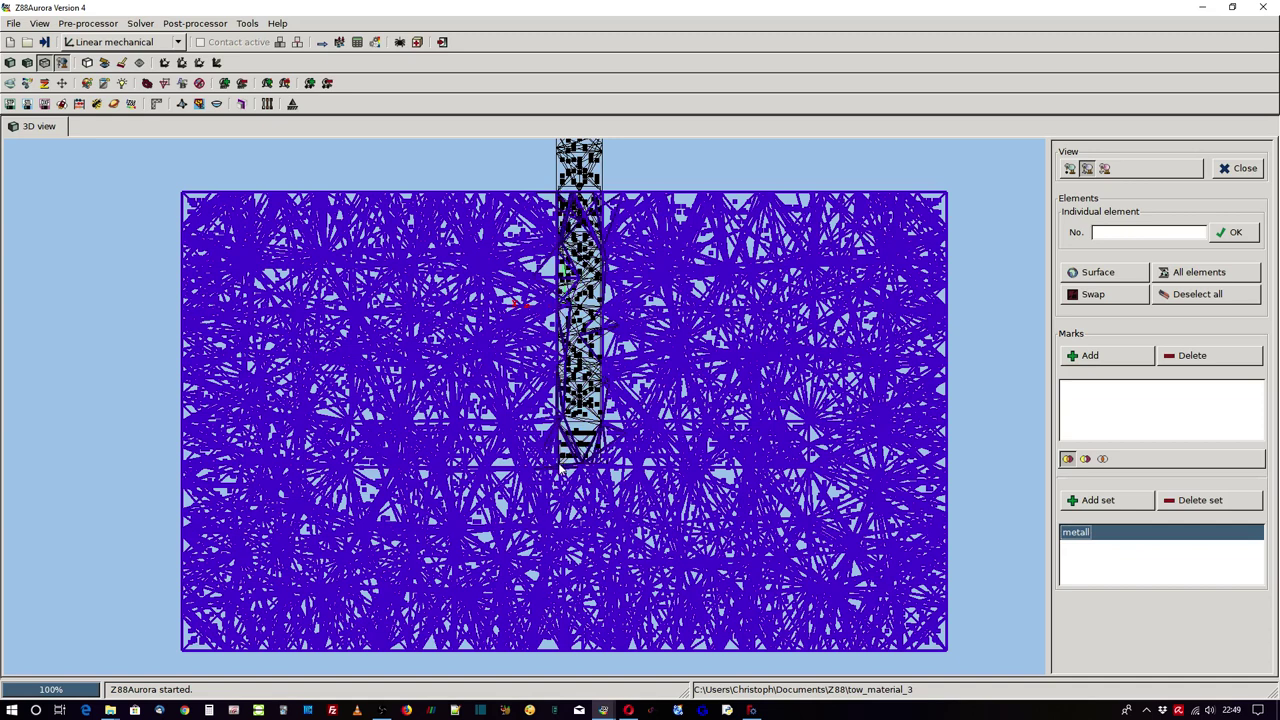
left_click_drag(560, 468, 560, 470)
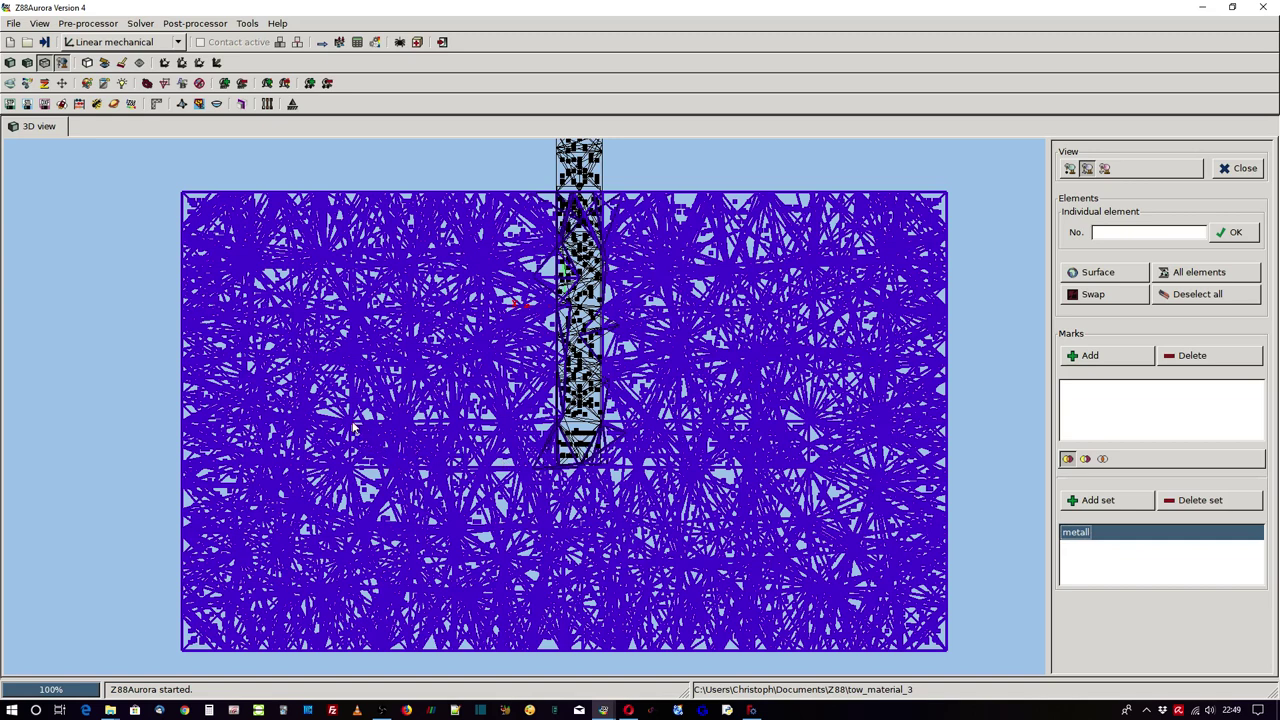
mouse_move(352, 428)
left_mouse_down()
mouse_move(472, 460)
mouse_move(808, 470)
left_mouse_up()
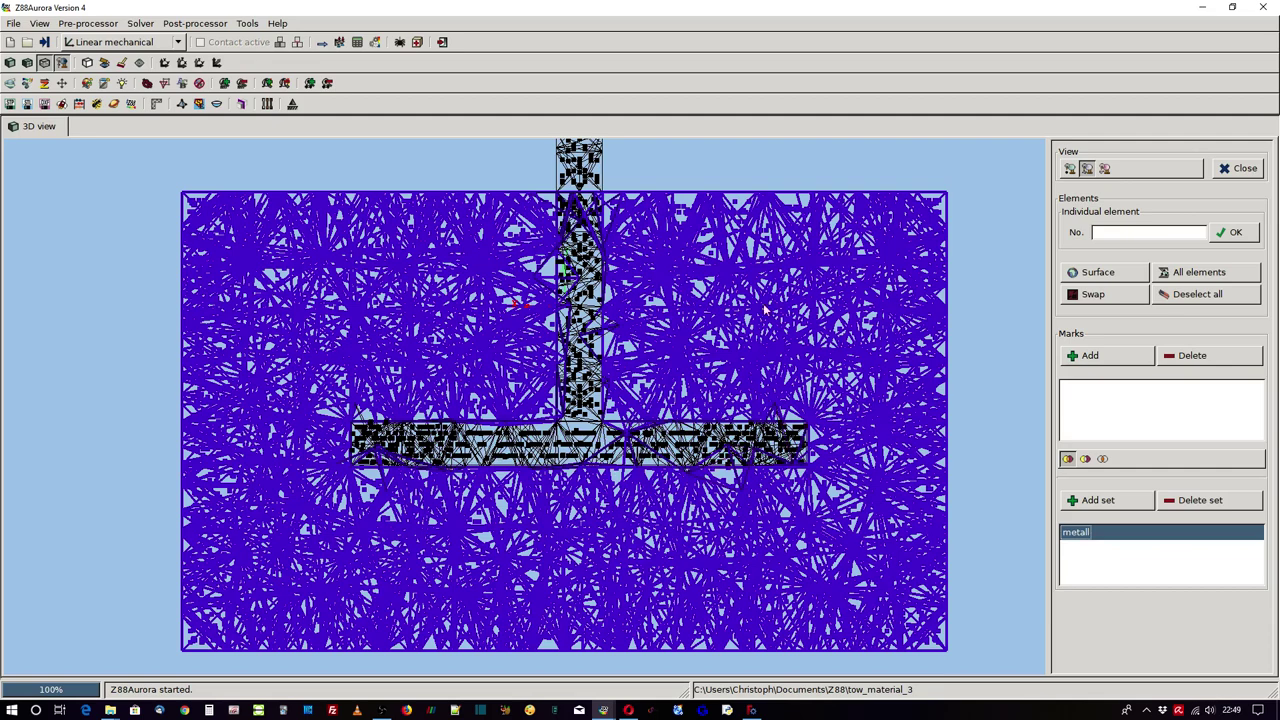
left_click(182, 63)
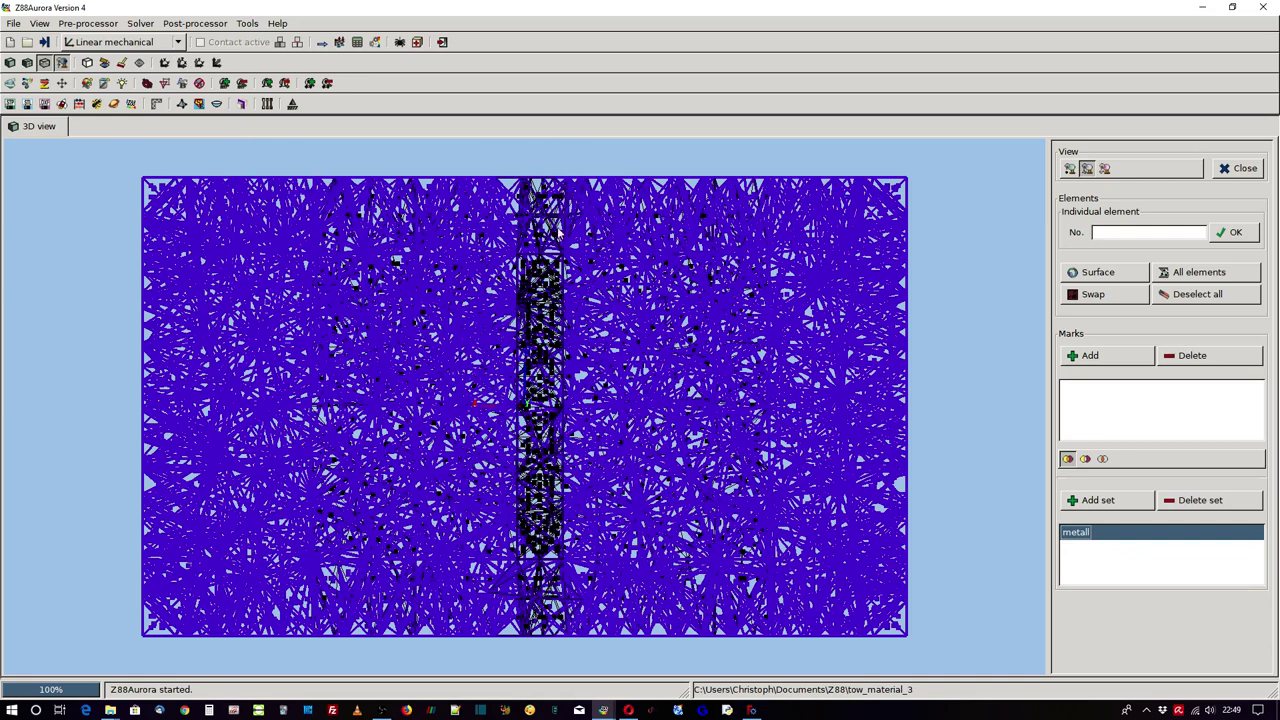
mouse_move(118, 161)
left_mouse_down()
mouse_move(964, 172)
mouse_move(964, 256)
left_mouse_up()
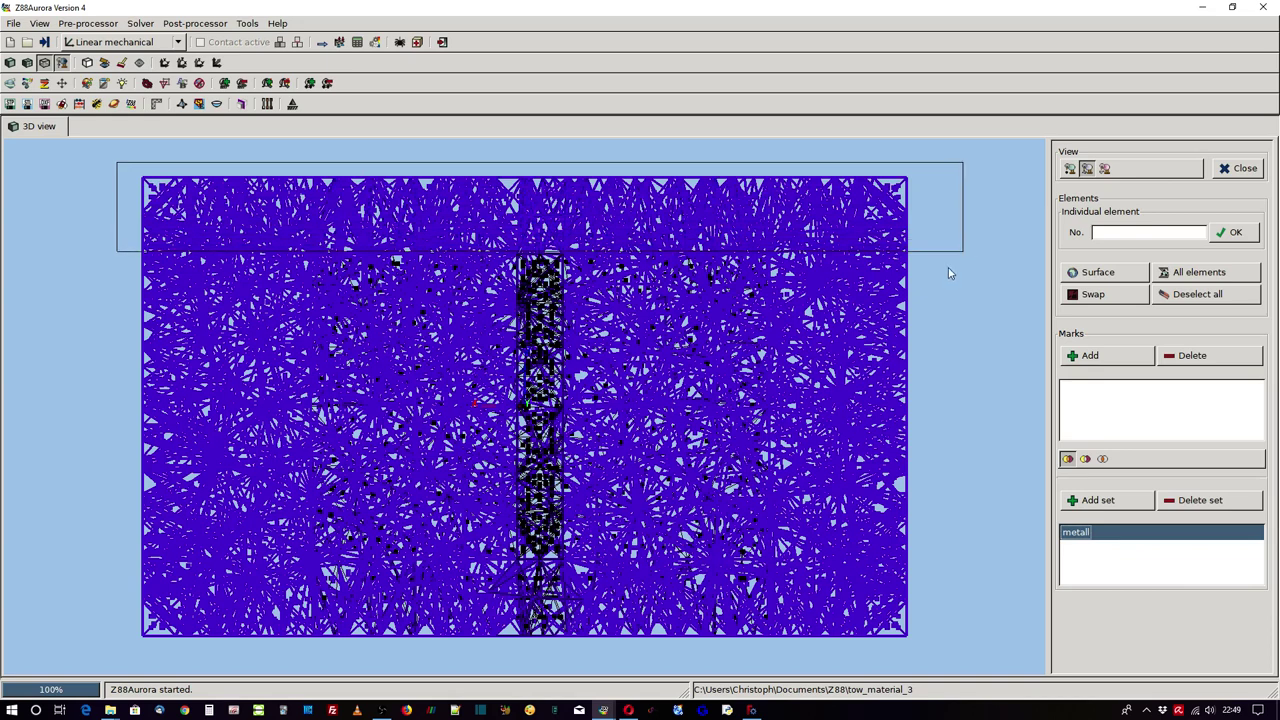
mouse_move(108, 662)
left_mouse_down()
mouse_move(983, 598)
mouse_move(985, 568)
left_mouse_up()
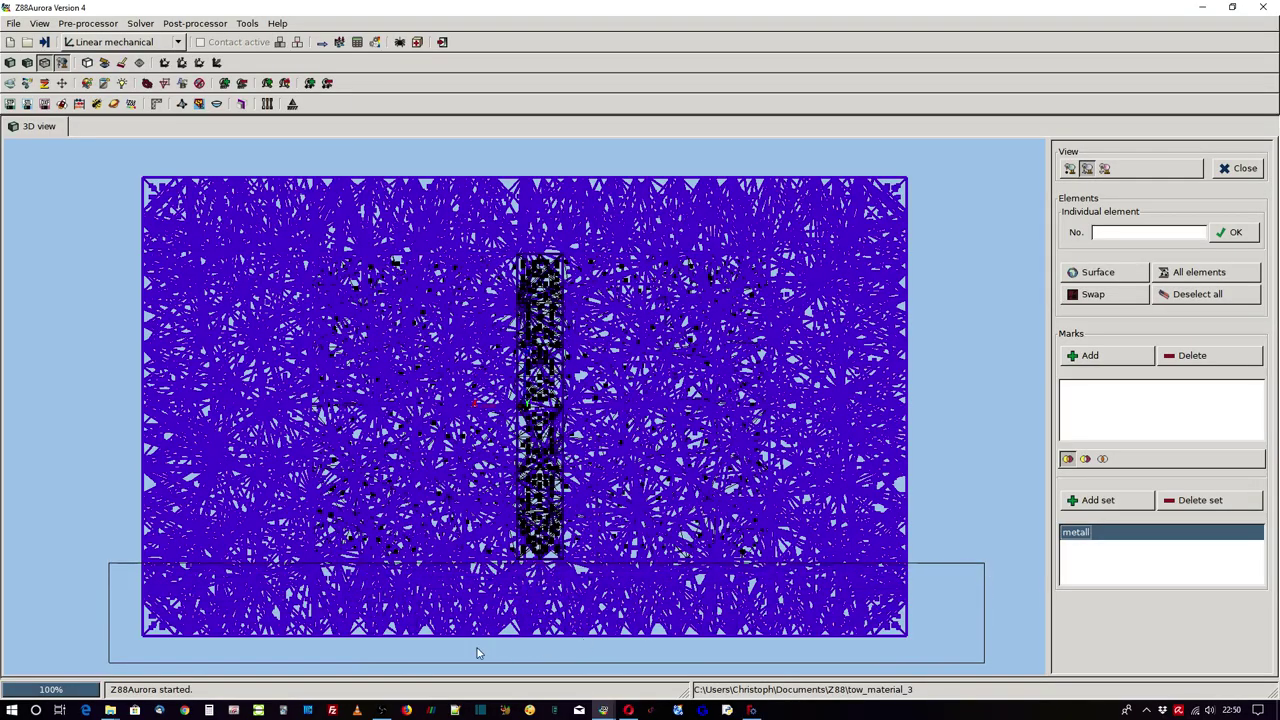
mouse_move(460, 617)
middle_mouse_down()
mouse_move(492, 425)
mouse_move(403, 335)
mouse_move(470, 388)
middle_mouse_up()
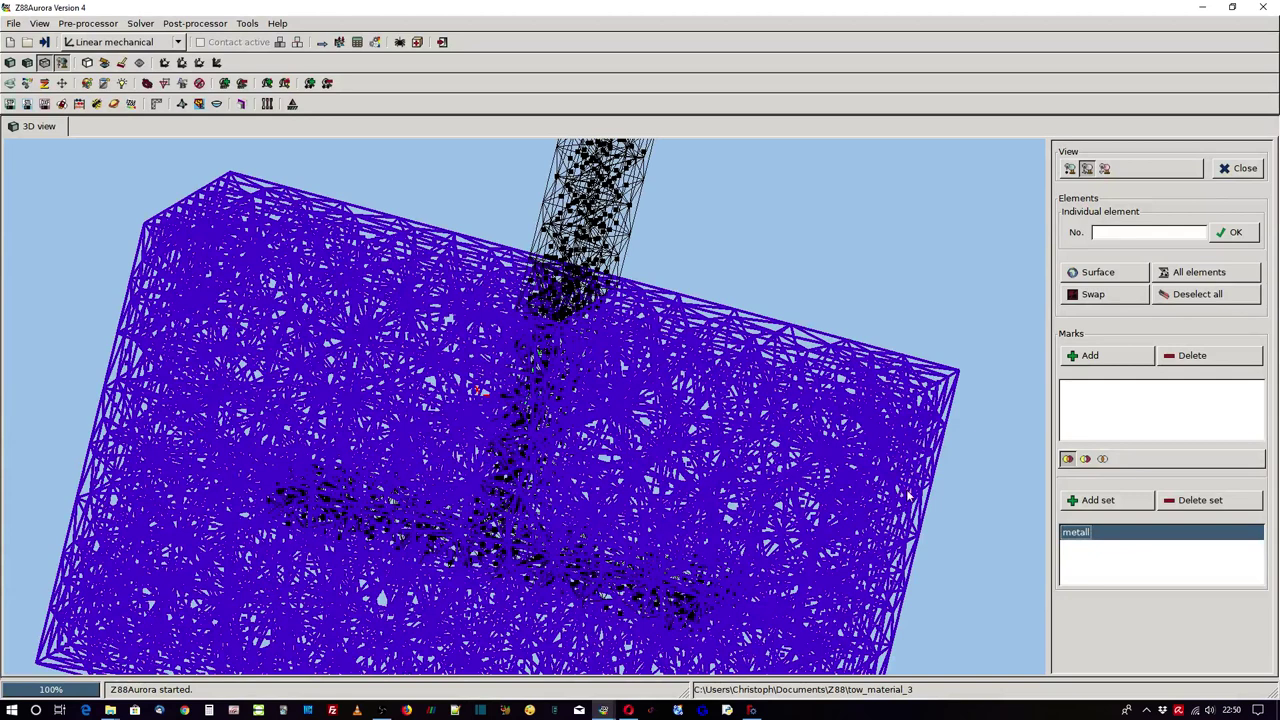
Step: Save the selection as element set plastic and close element picking
left_click(1113, 503)
double_click(1098, 548)
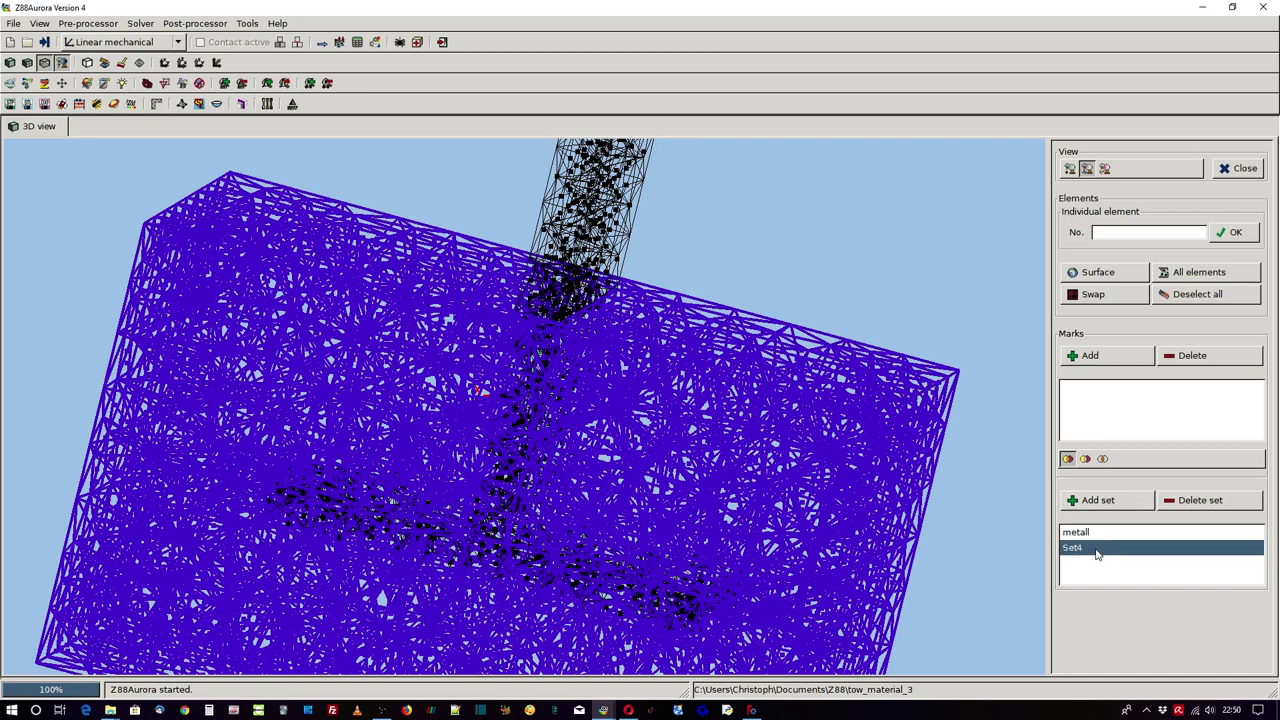
type("p")
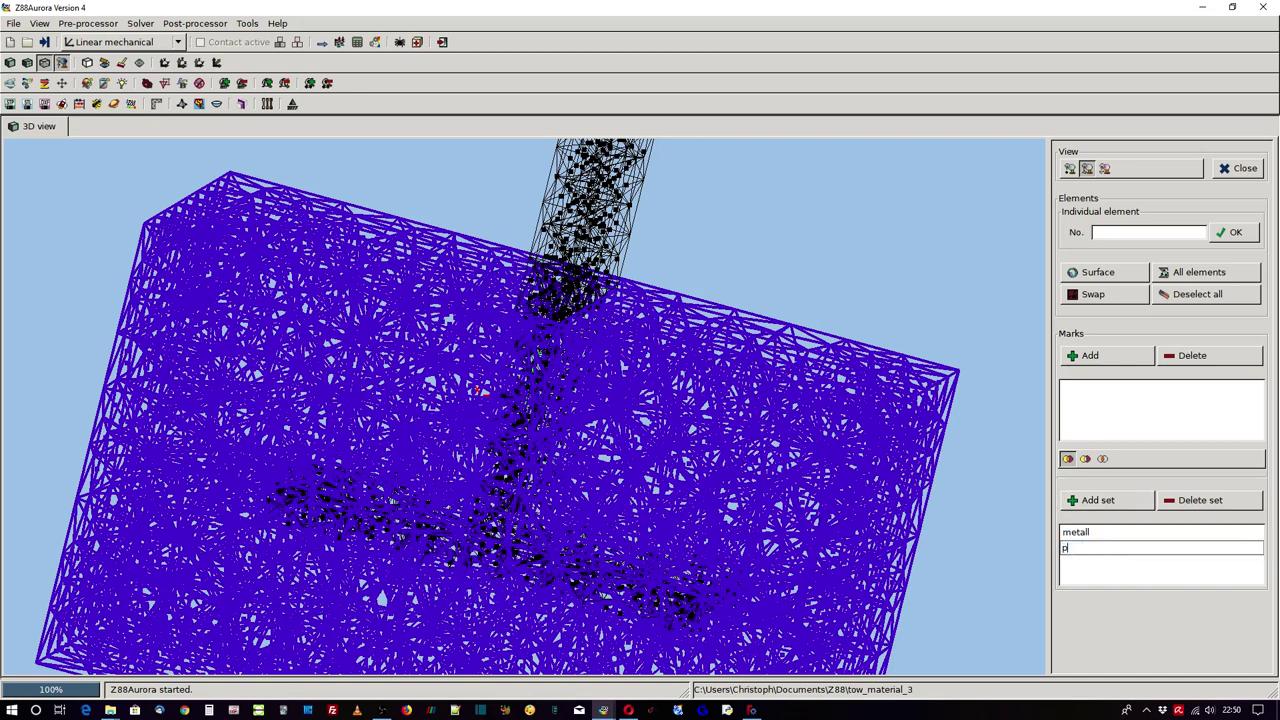
type("c")
key("Return")
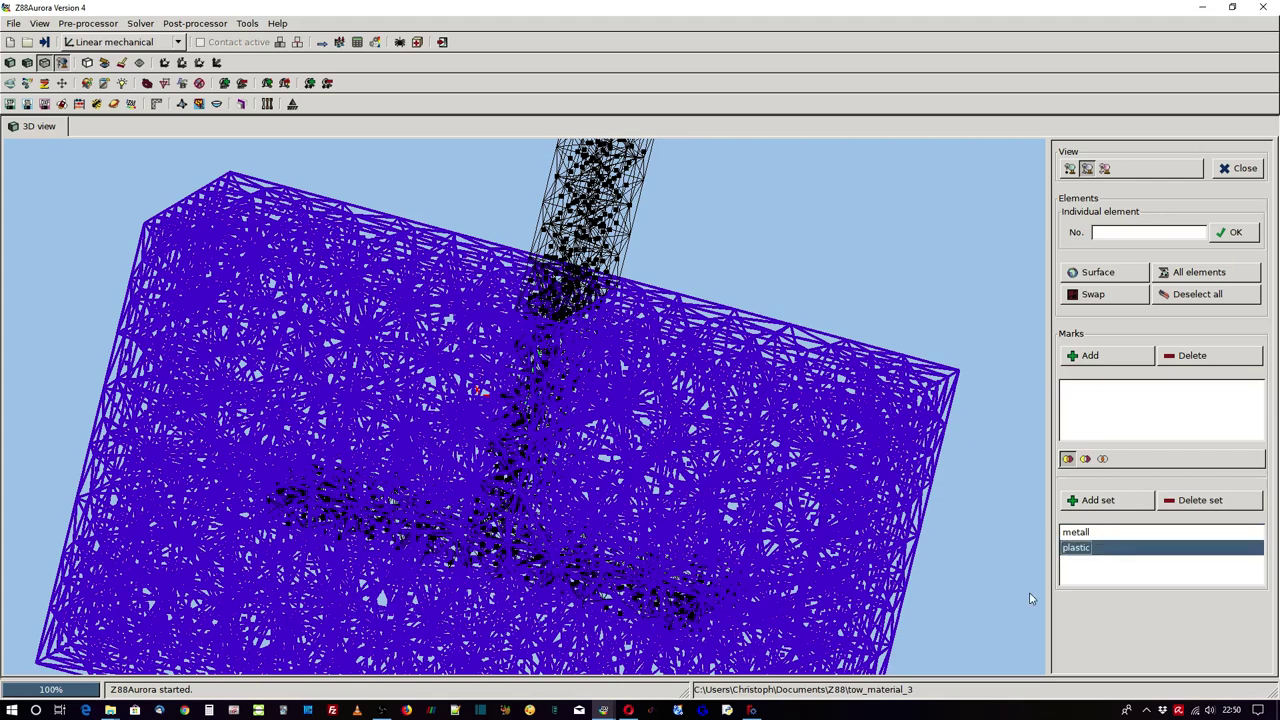
left_click(1243, 172)
scroll(440, 500, "down", 2)
scroll(440, 500, "down", 3)
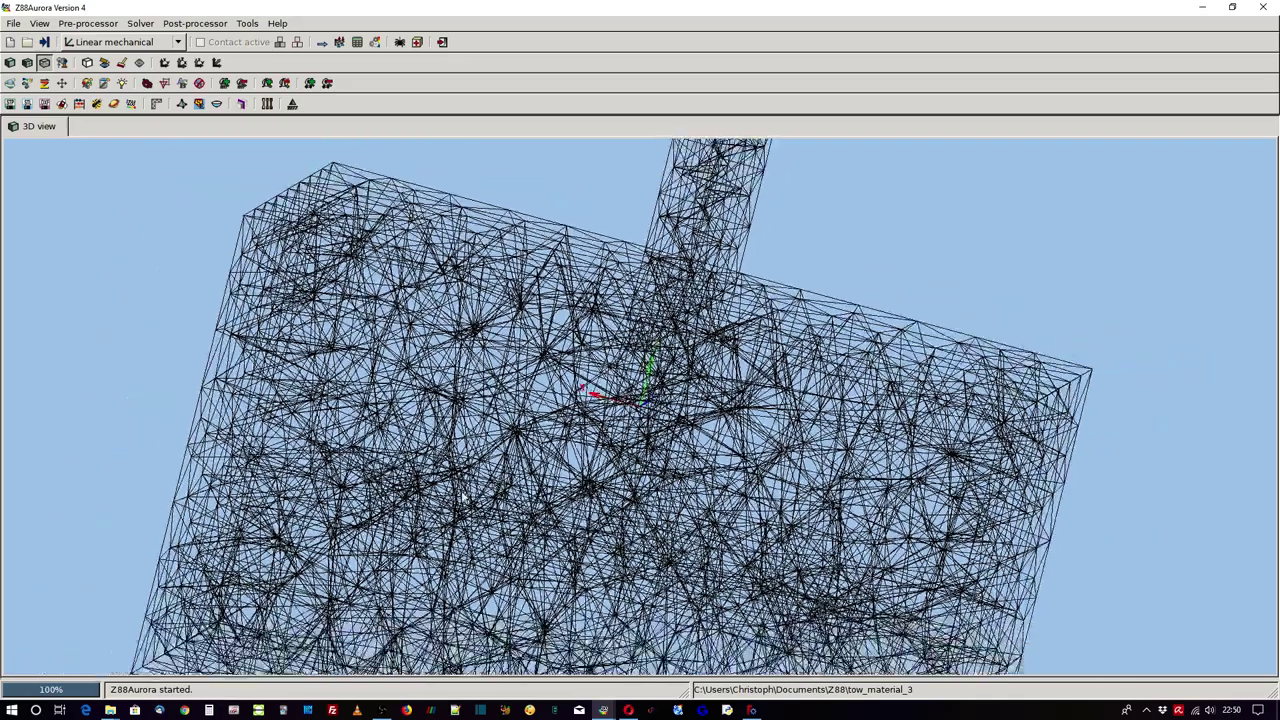
scroll(462, 495, "down", 2)
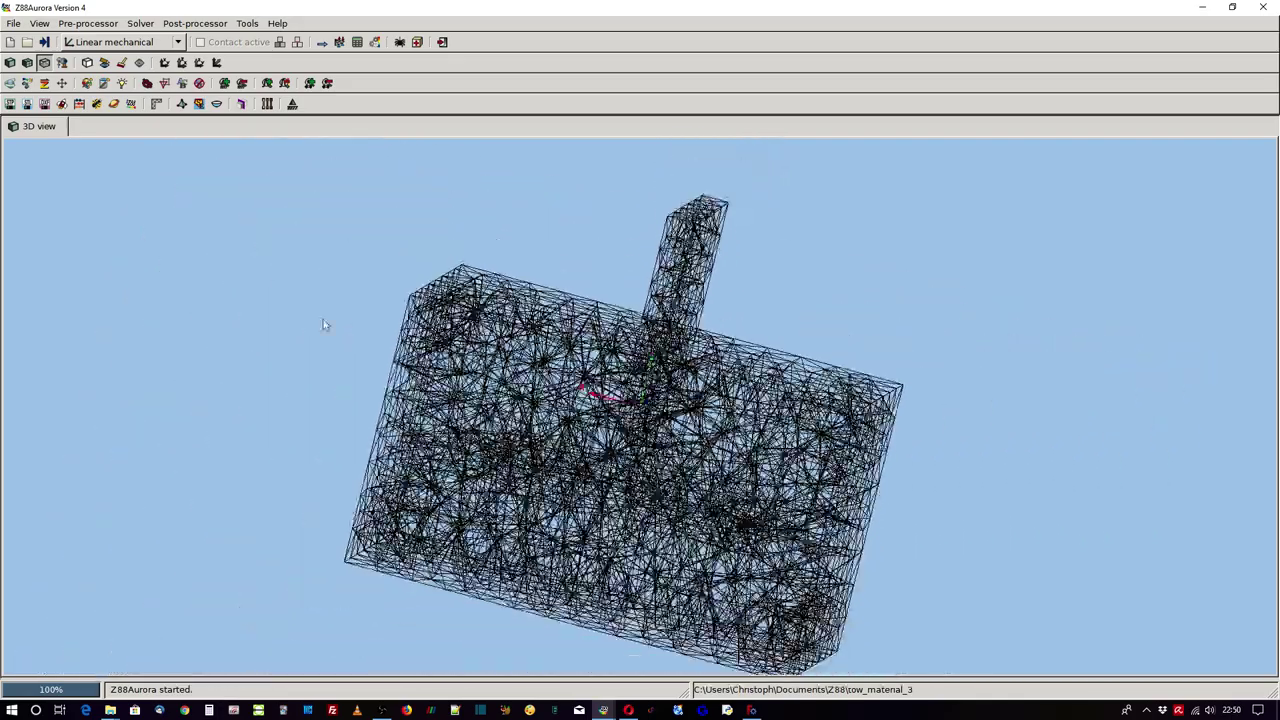
Step: Add constraint fix holding node set fix at 0 displacement in X, Y and Z
left_click(339, 42)
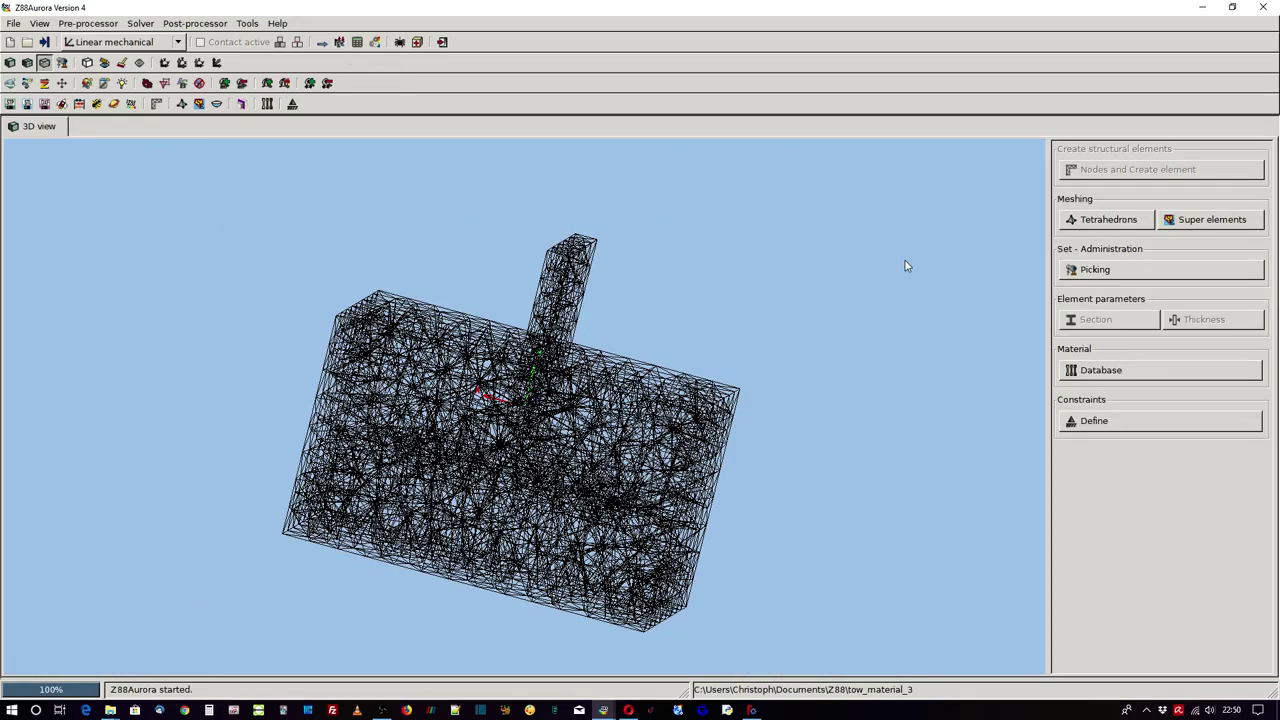
left_click(1105, 423)
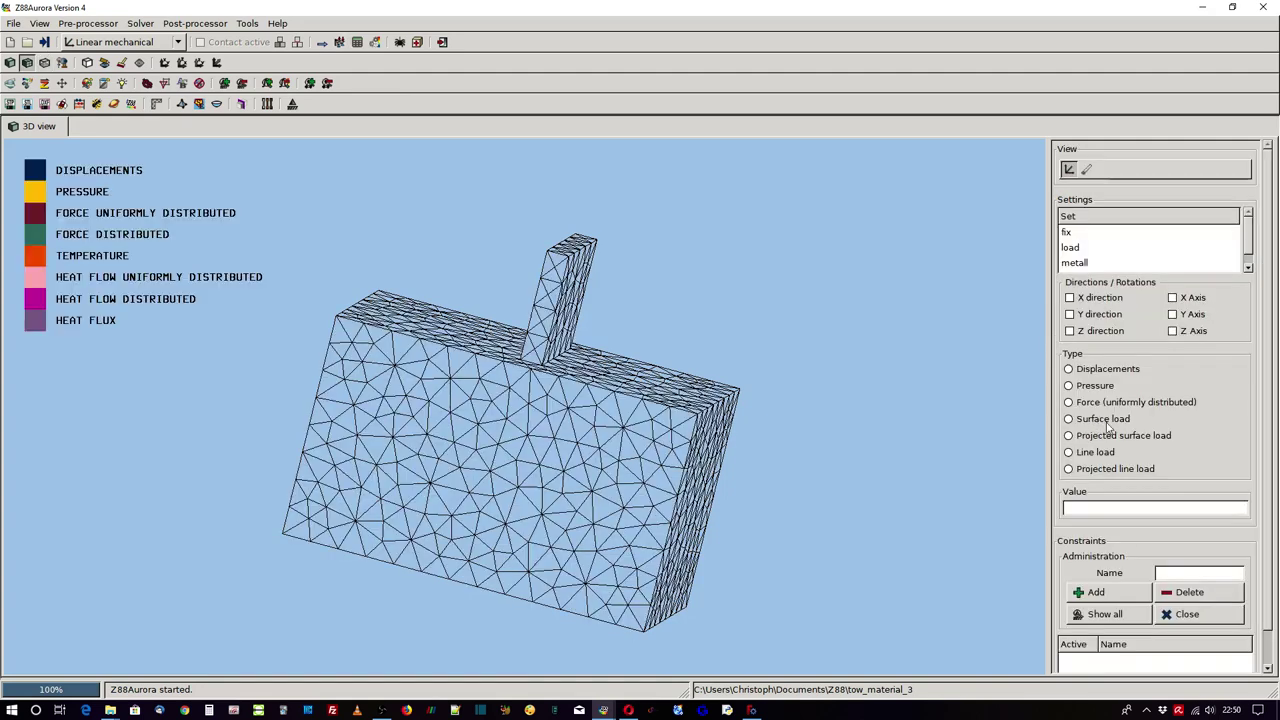
left_click(1074, 234)
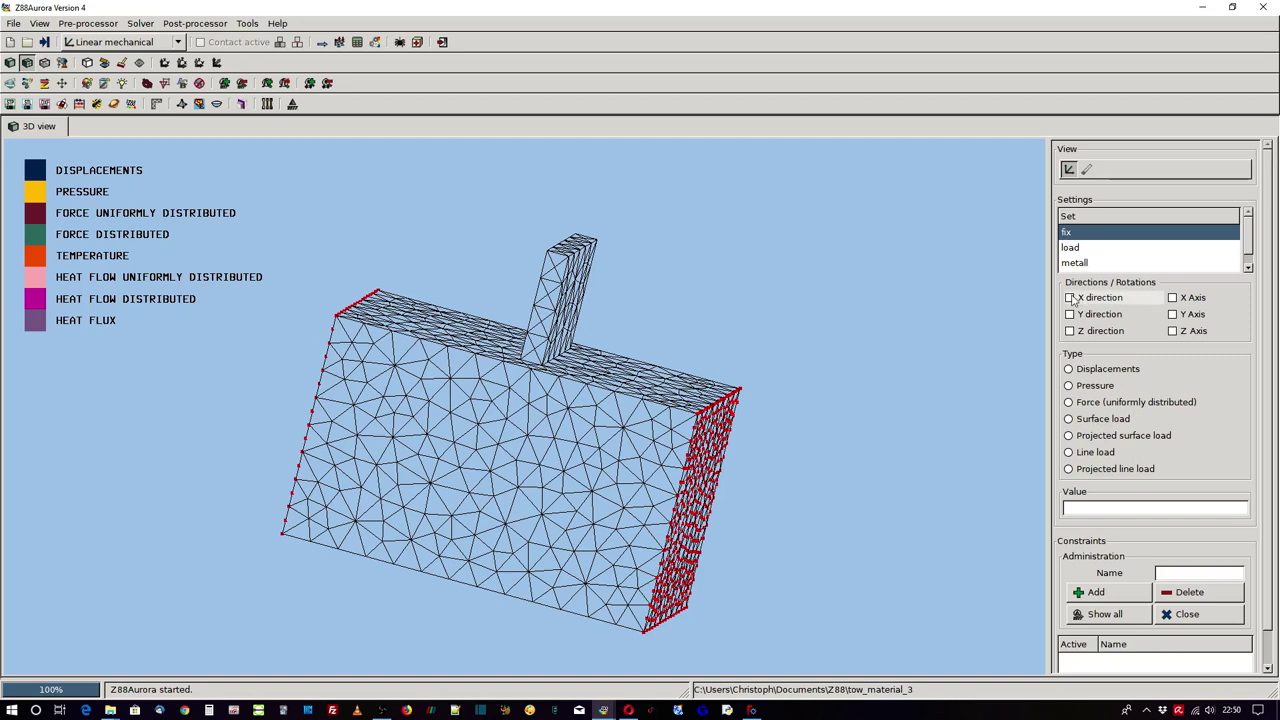
left_click(1070, 298)
left_click(1070, 314)
left_click(1071, 331)
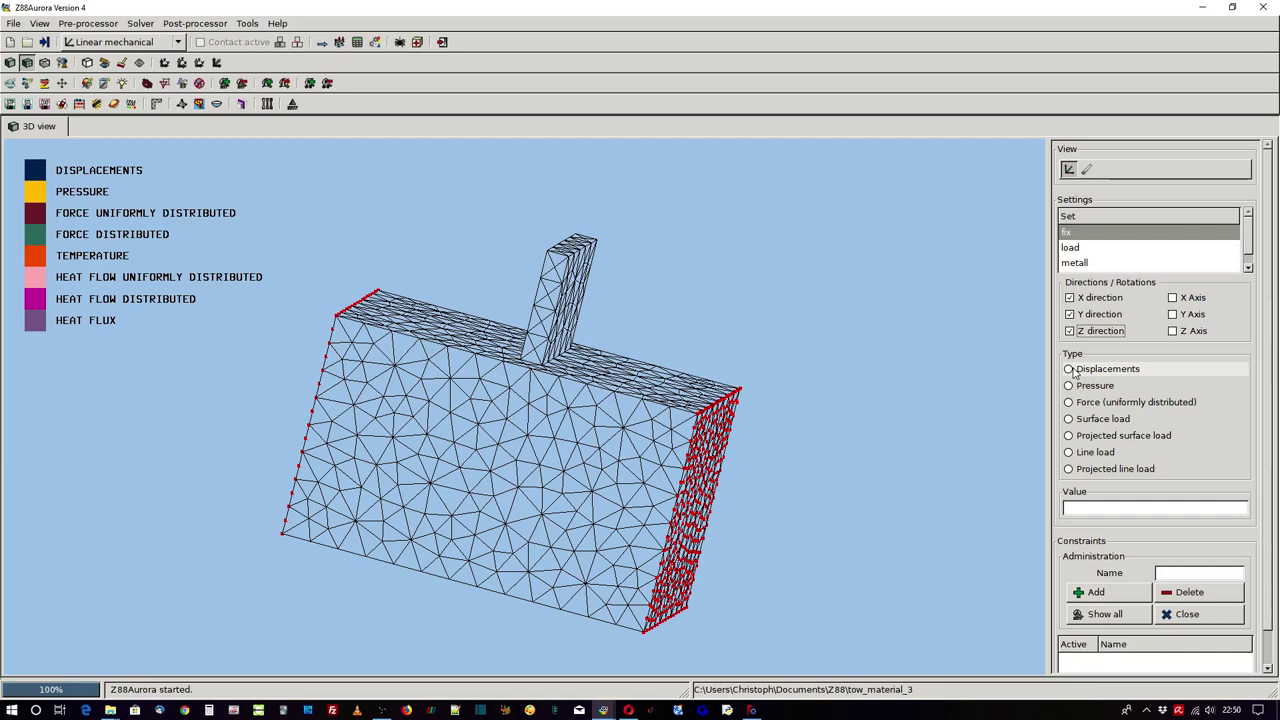
left_click(1070, 369)
left_click(1105, 509)
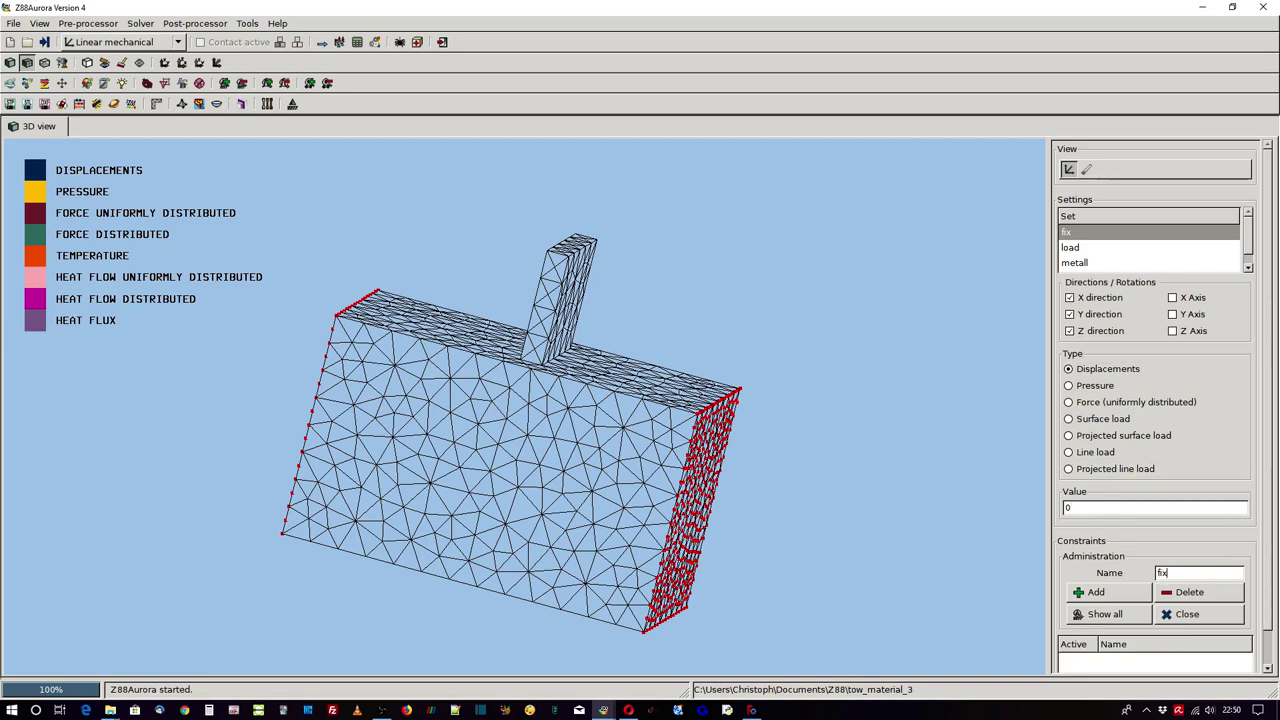
left_click(1095, 593)
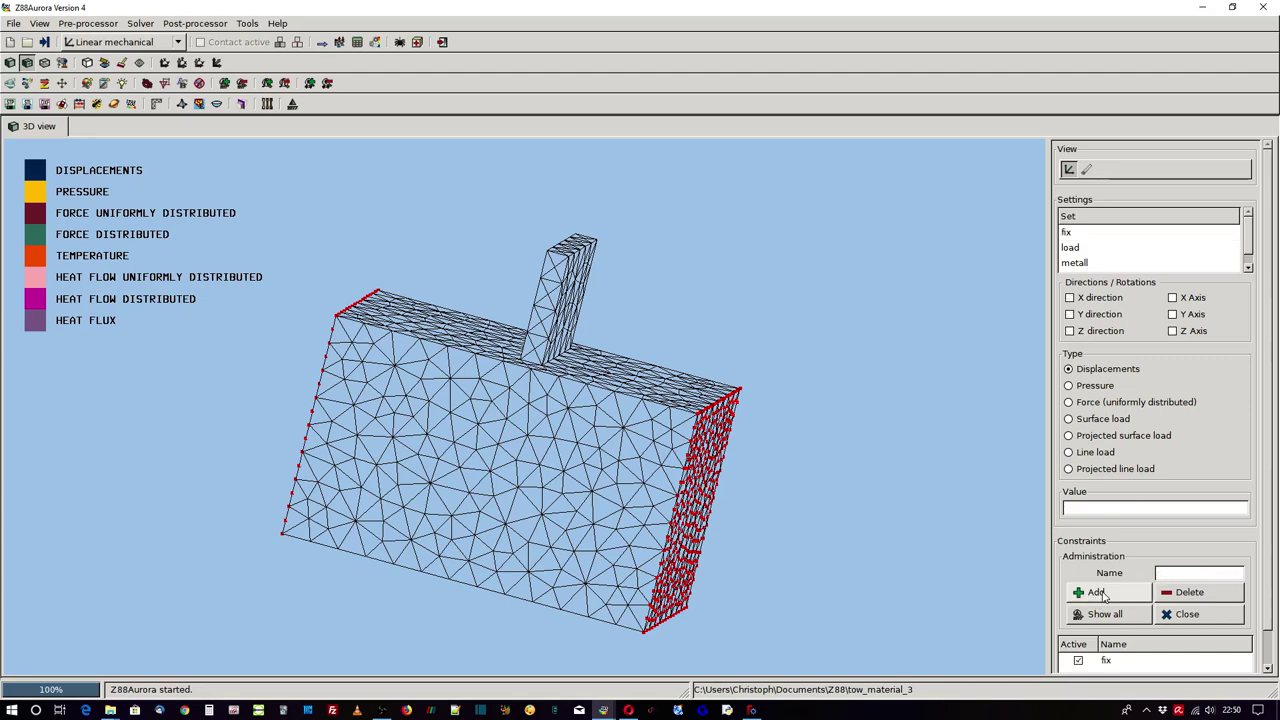
left_click(1070, 247)
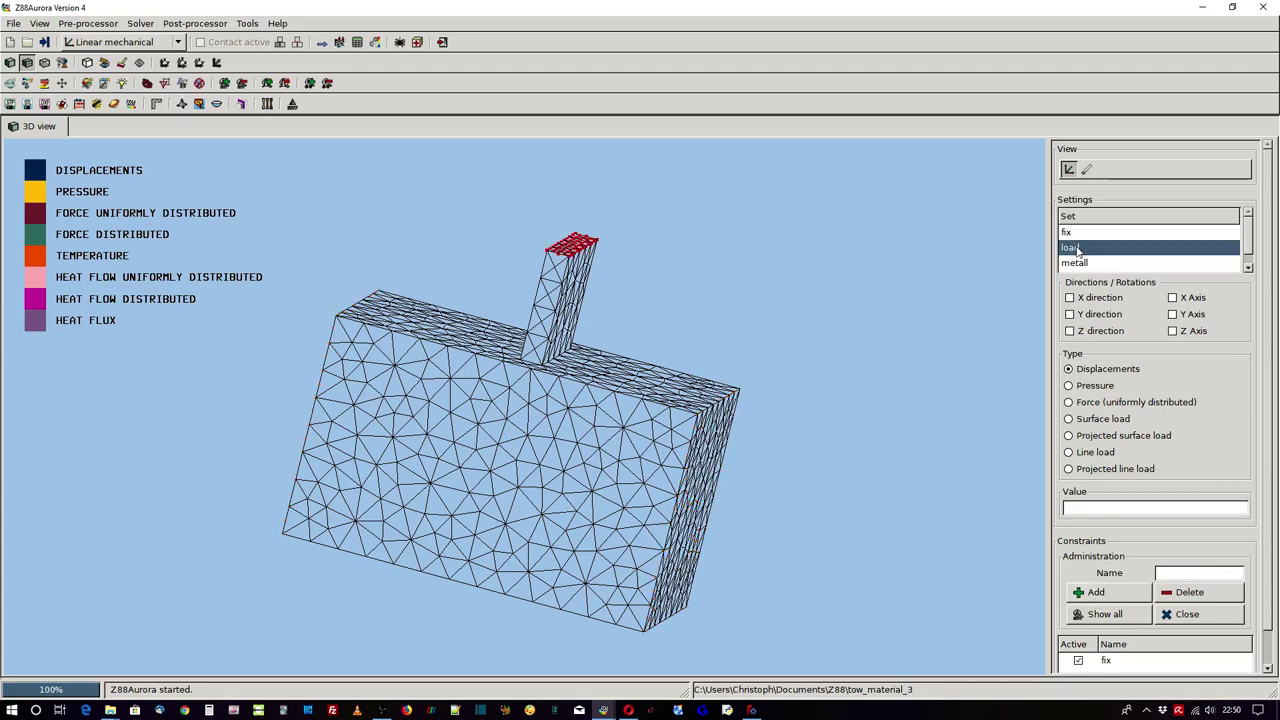
scroll(480, 403, "down", 3)
Step: Add a 500 surface load in Y named 'load' on the load set, then close constraint editing
scroll(480, 403, "down", 3)
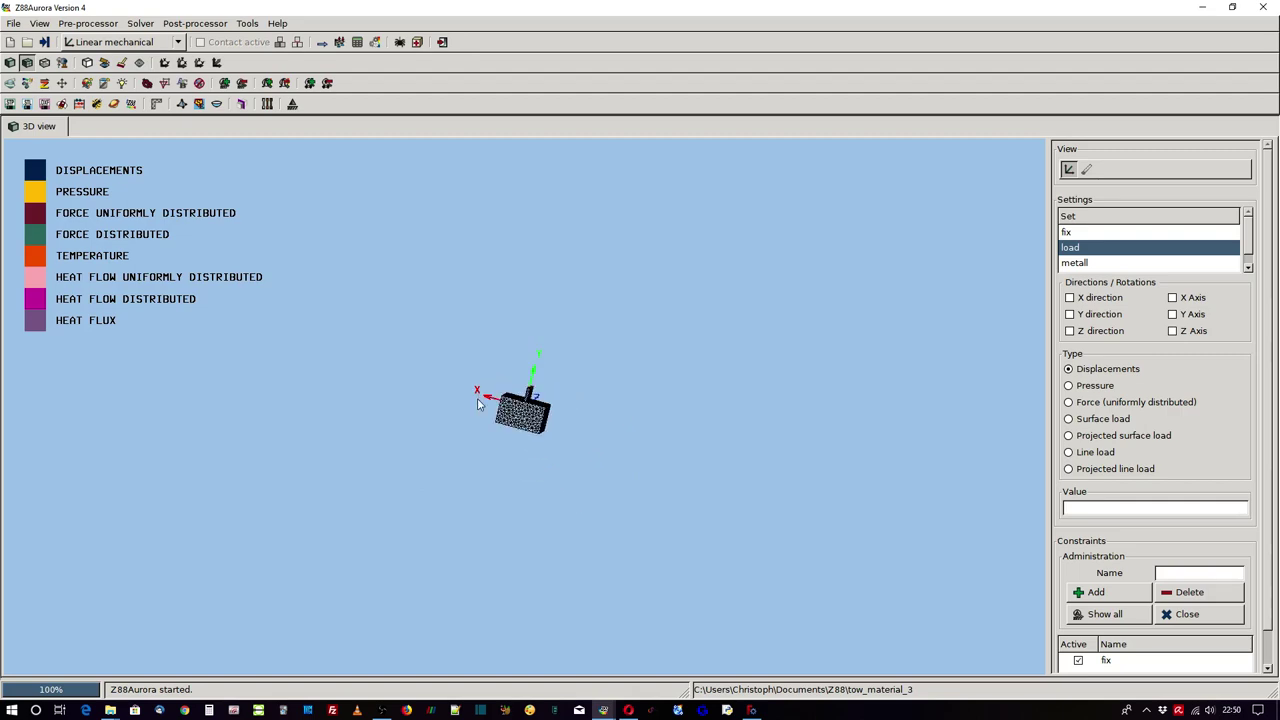
scroll(480, 403, "down", 1)
scroll(480, 403, "up", 2)
scroll(480, 403, "up", 2)
scroll(480, 403, "up", 3)
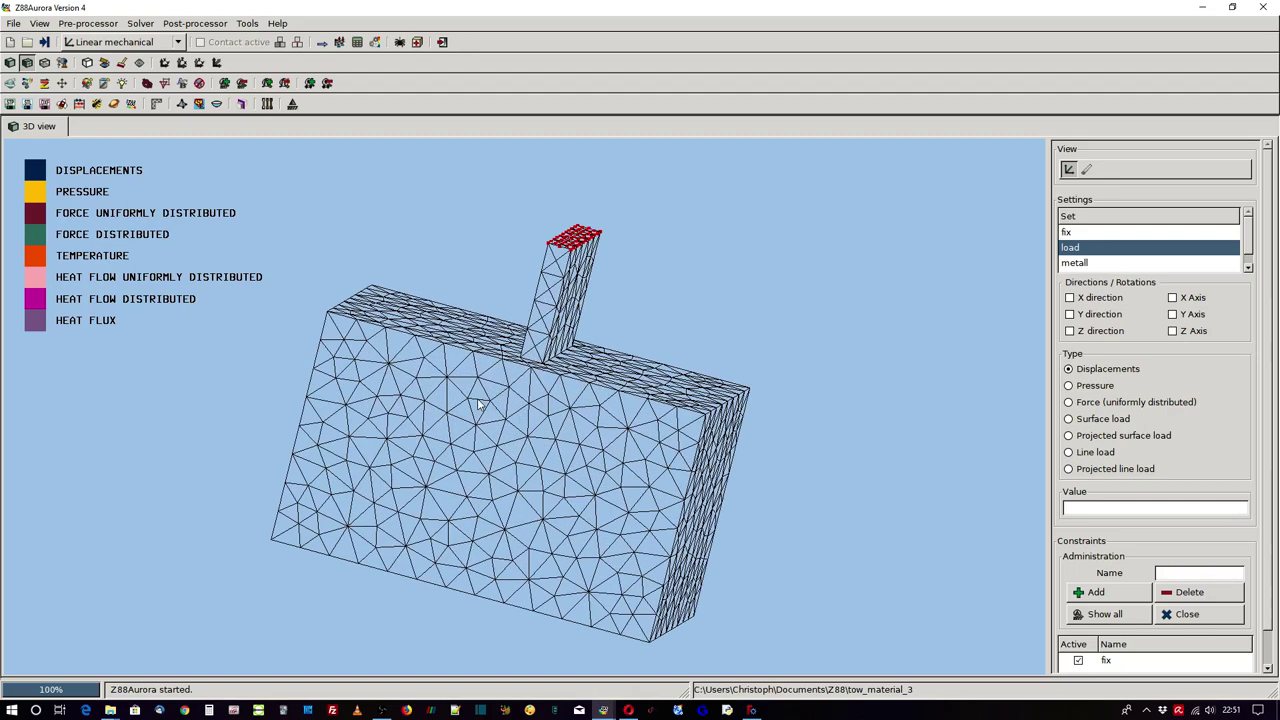
left_click(1070, 314)
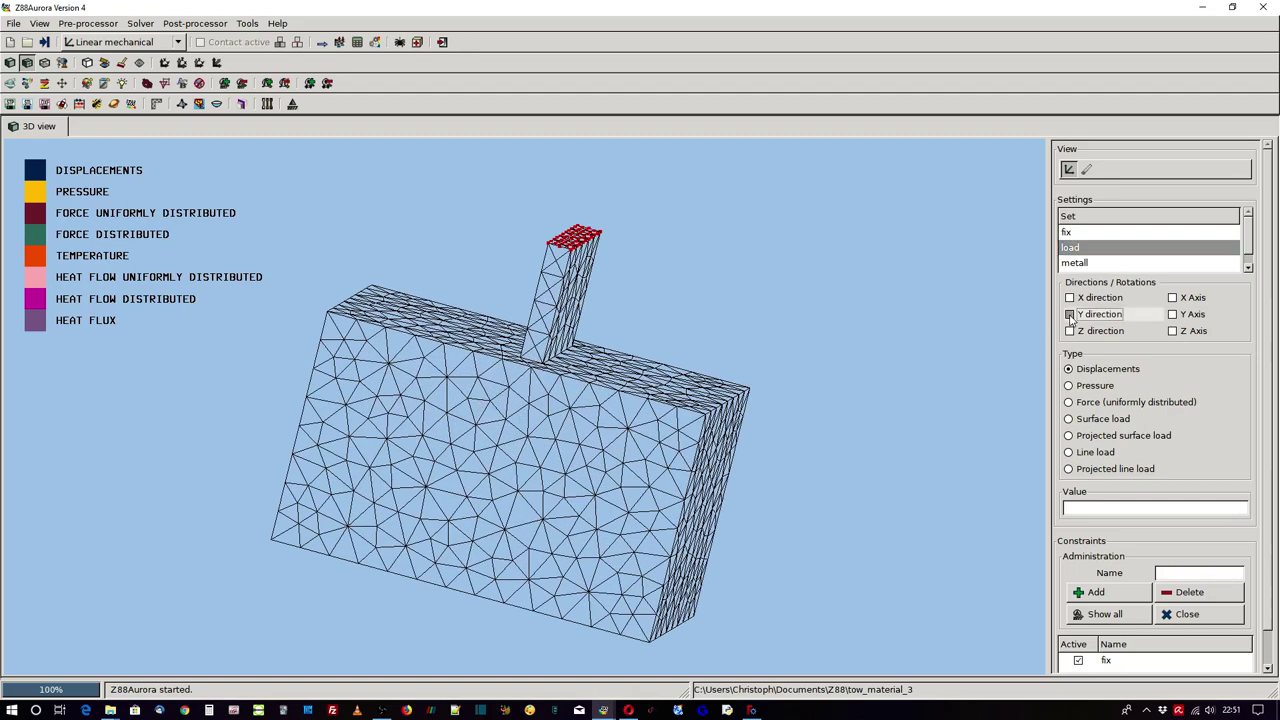
left_click(1124, 420)
left_click(1084, 507)
type("load")
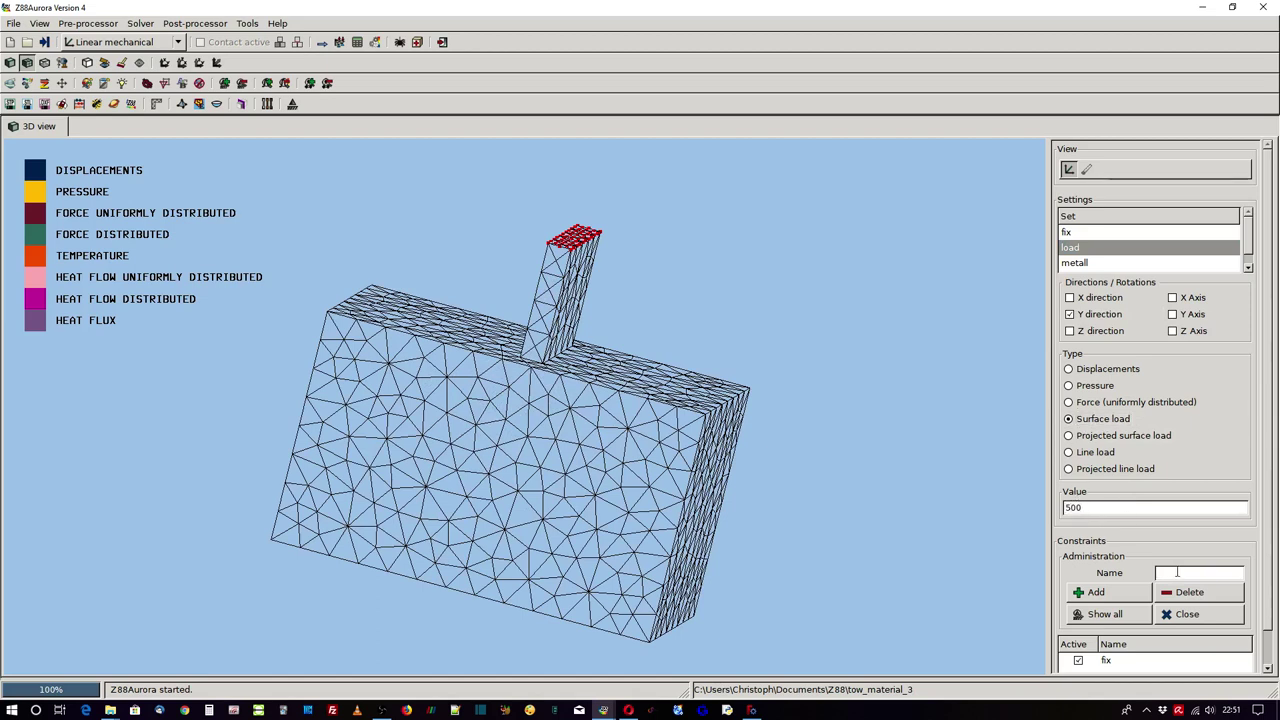
left_click(1098, 593)
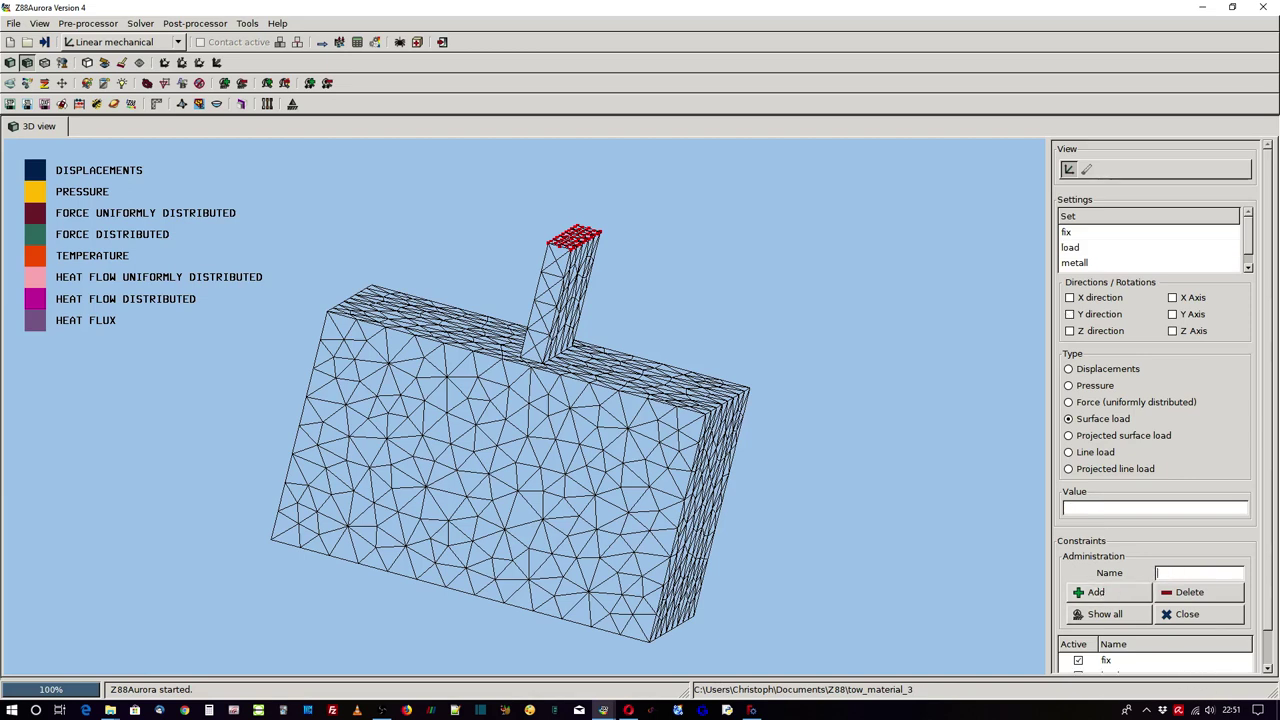
left_click(1188, 615)
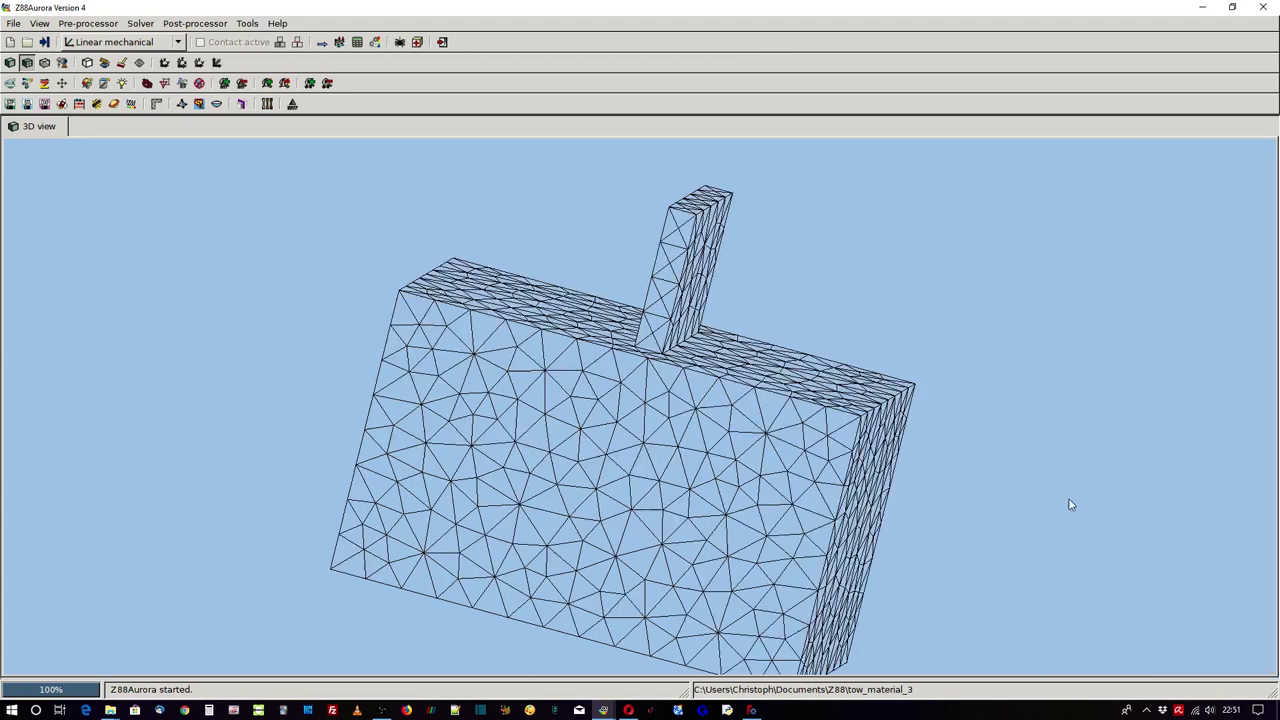
Step: In the material database, assign Engineering steel to the metall set
left_click(340, 44)
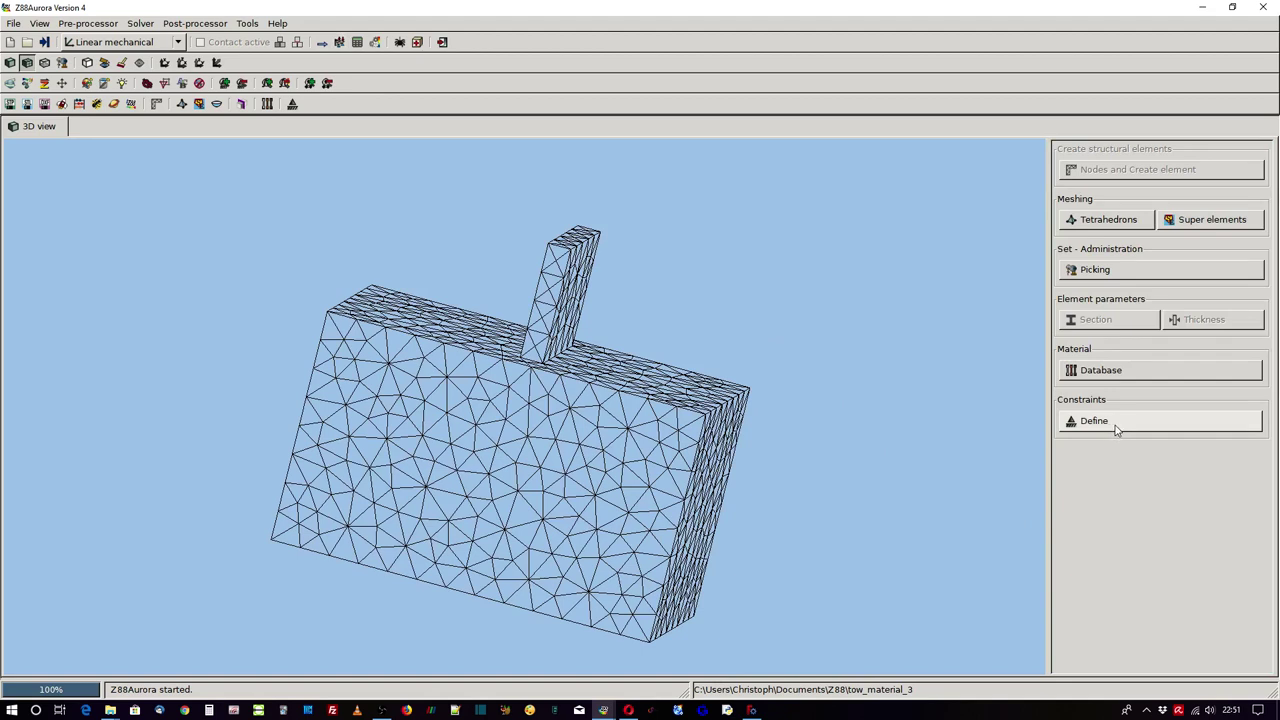
left_click(1100, 370)
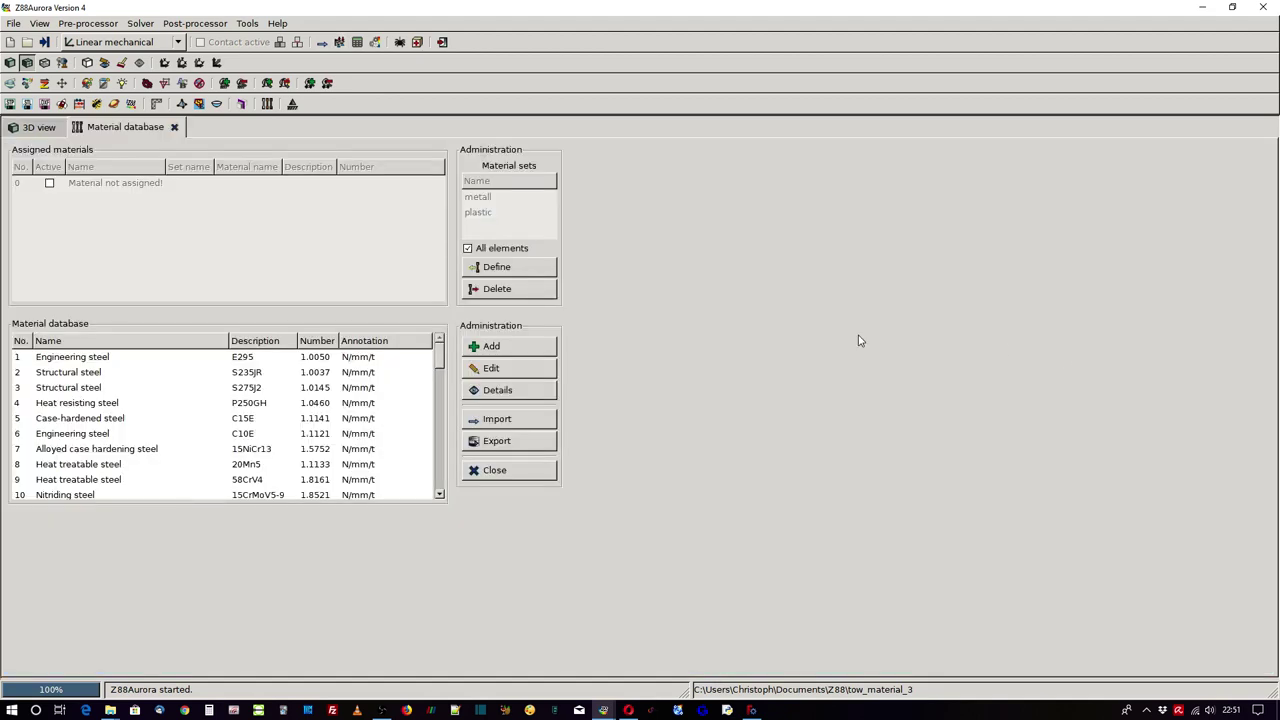
left_click(467, 249)
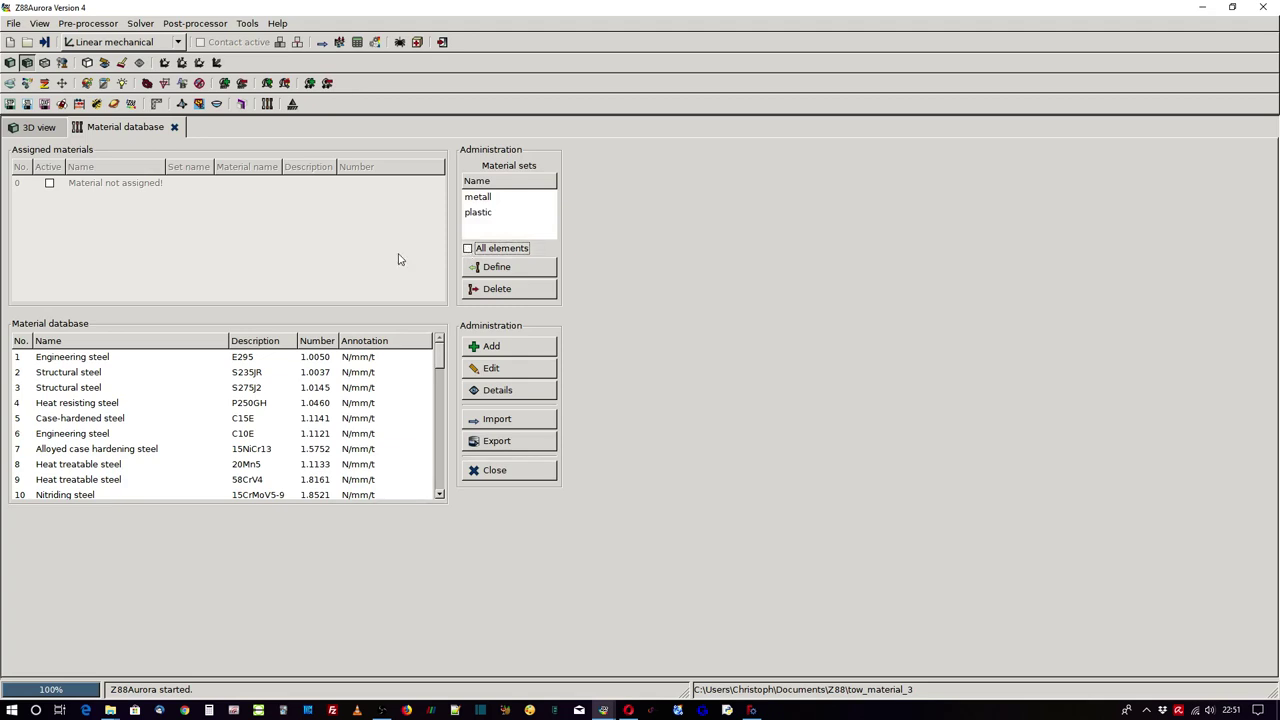
left_click(62, 363)
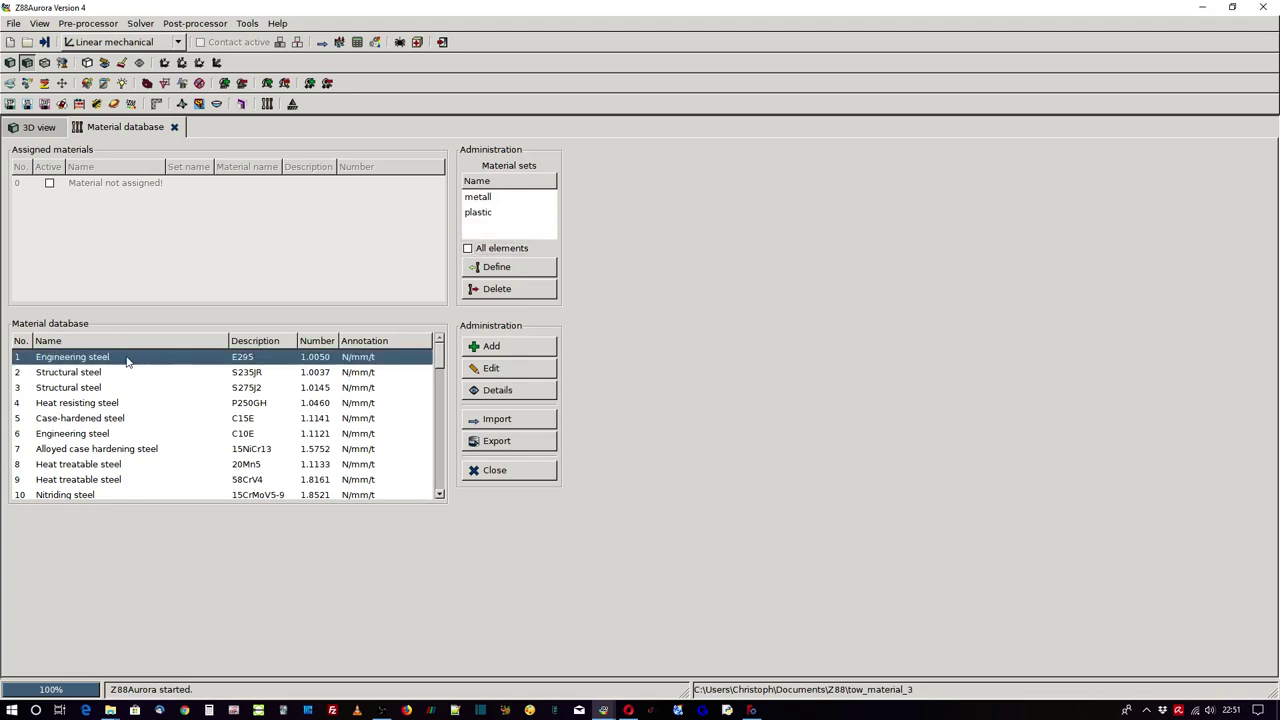
left_click(488, 391)
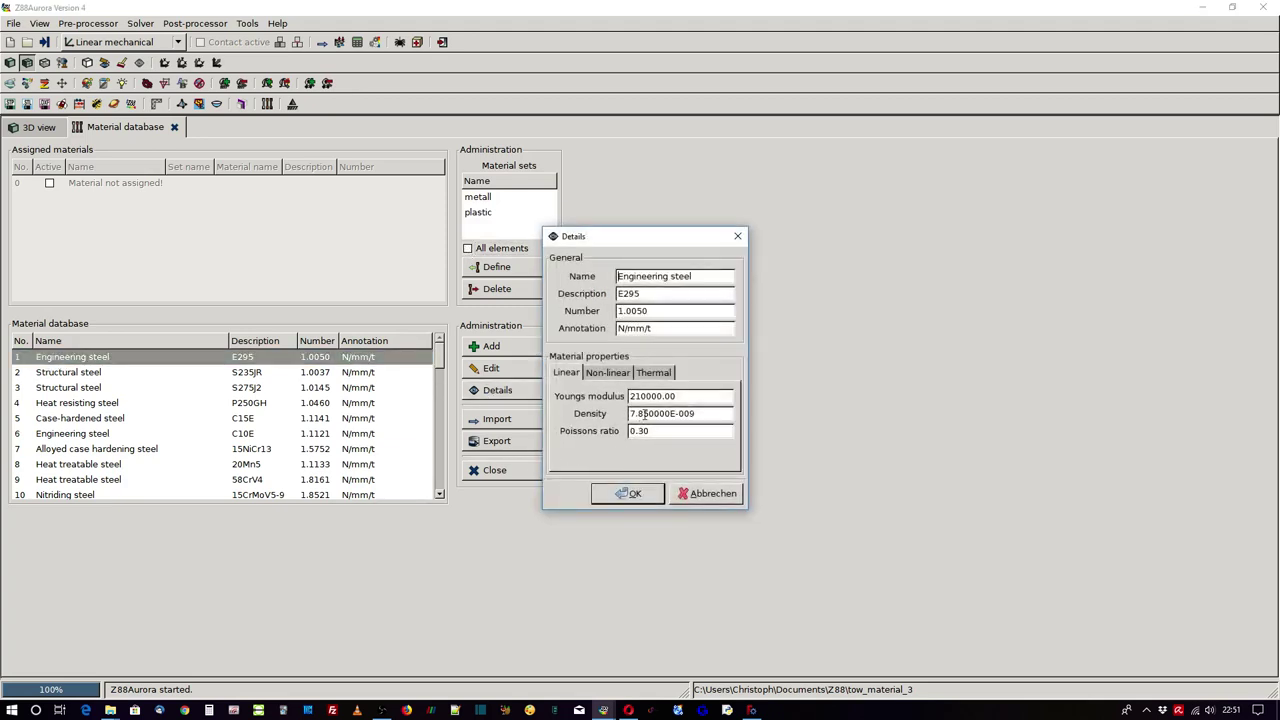
left_click(630, 493)
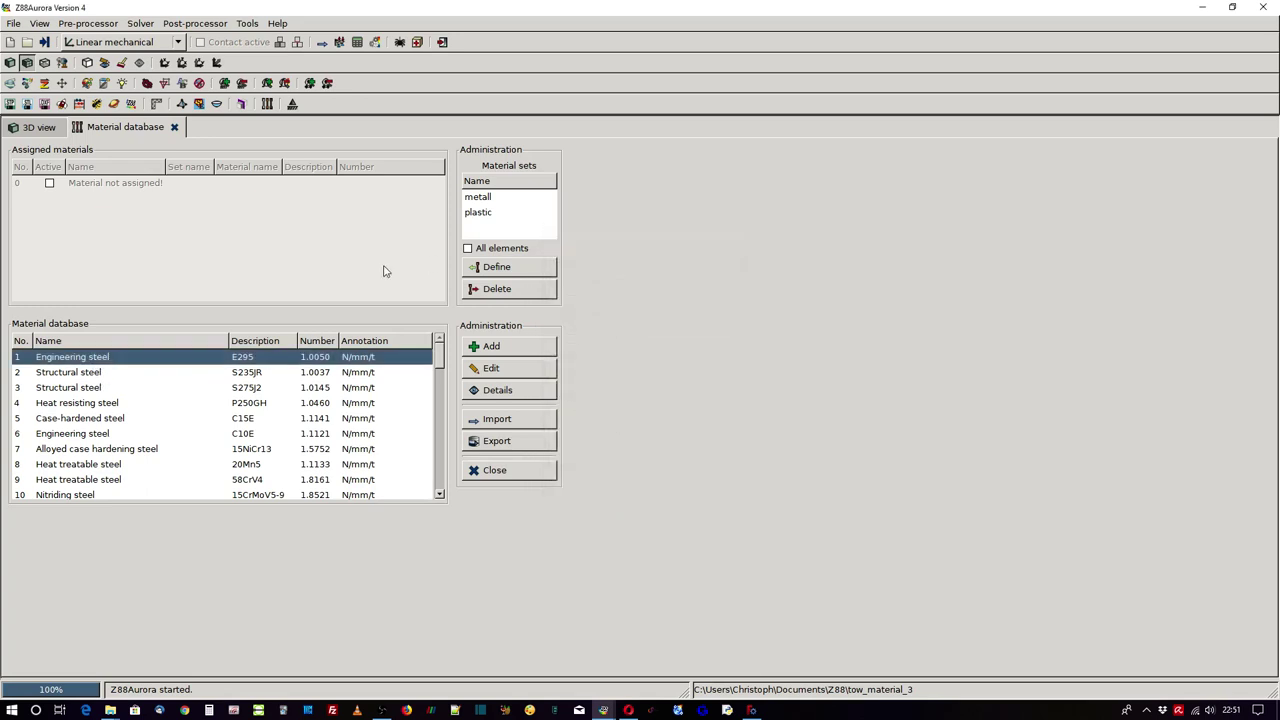
left_click(481, 201)
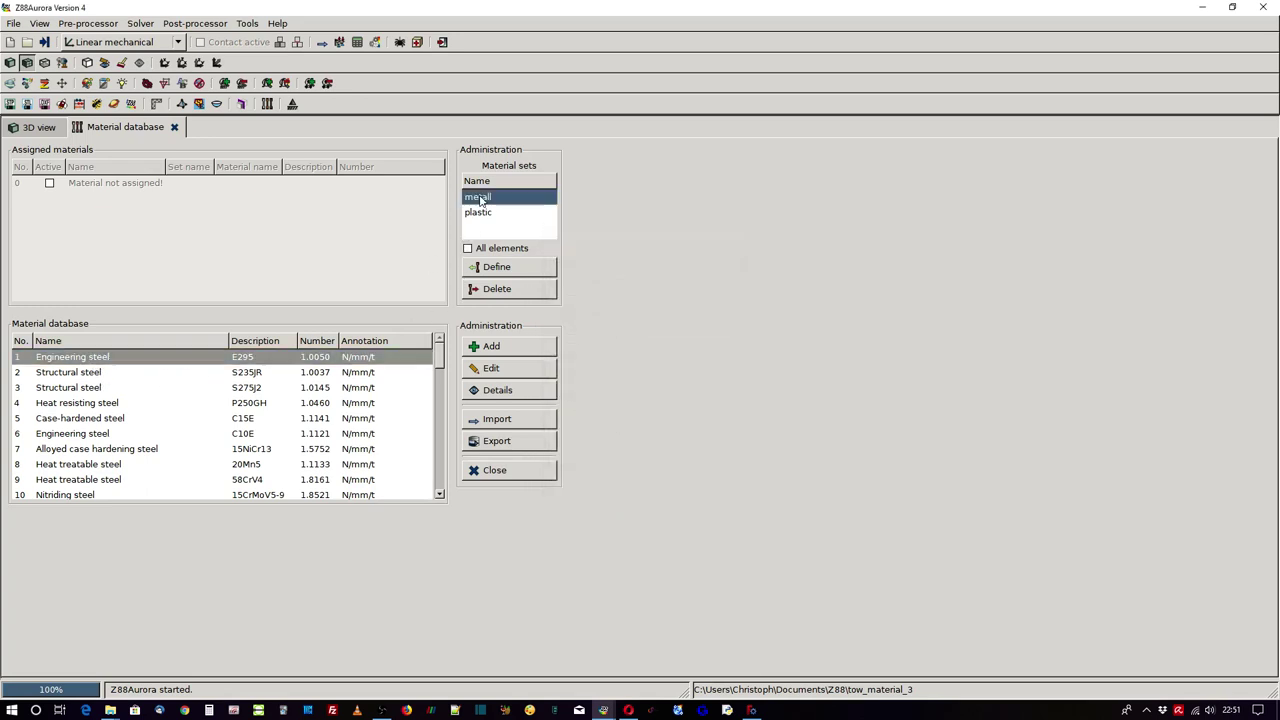
left_click(503, 268)
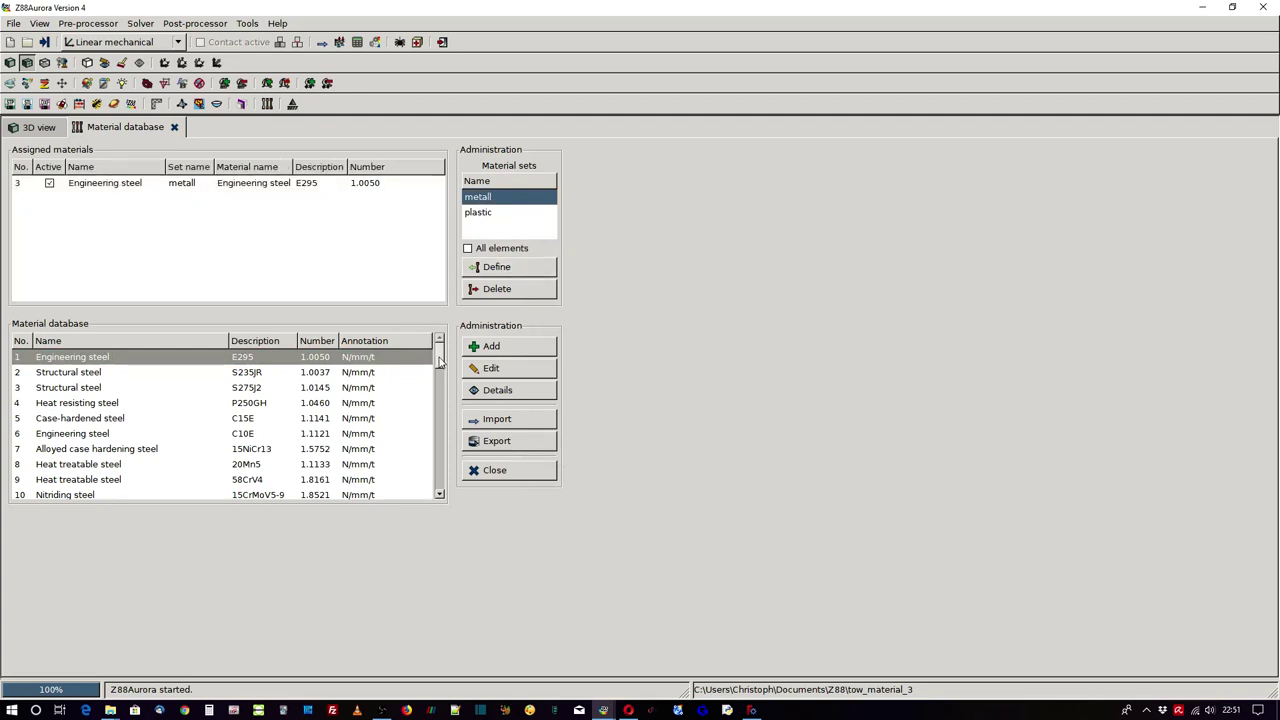
Step: Assign Polyethylen HD to the plastic set and close the material database
left_click_drag(440, 362, 440, 372)
left_click_drag(438, 398, 437, 449)
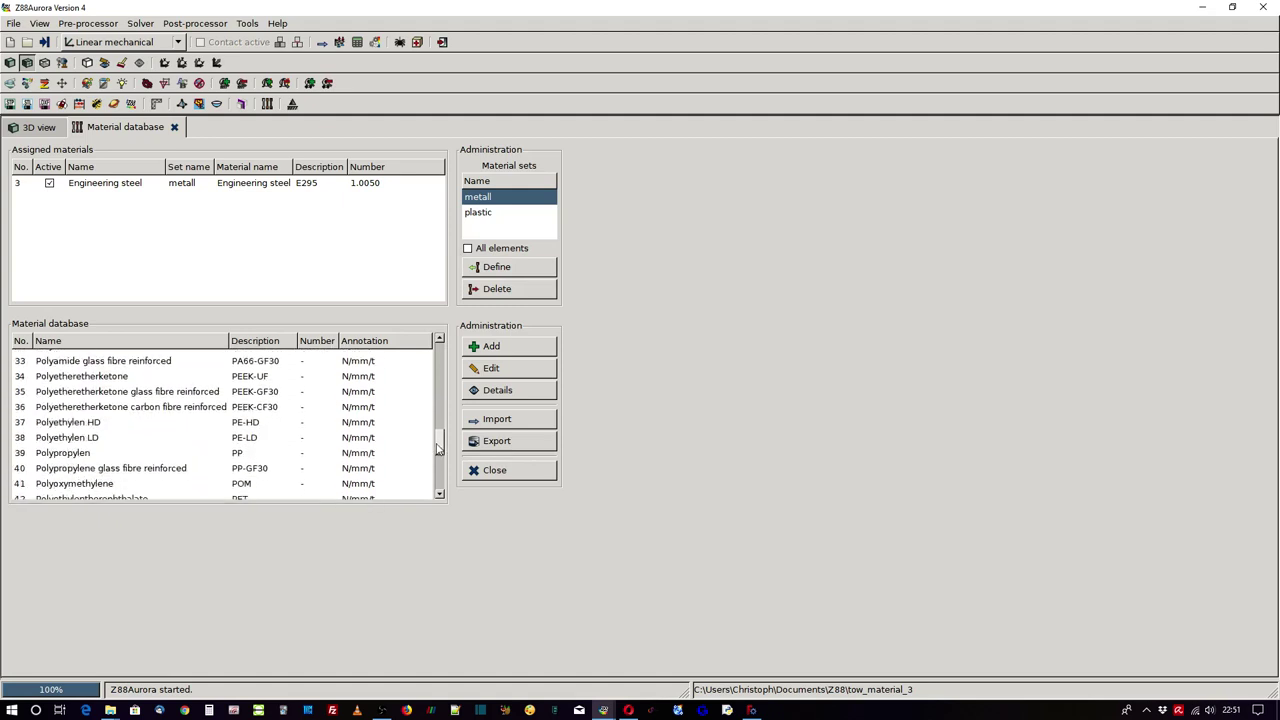
left_click(63, 425)
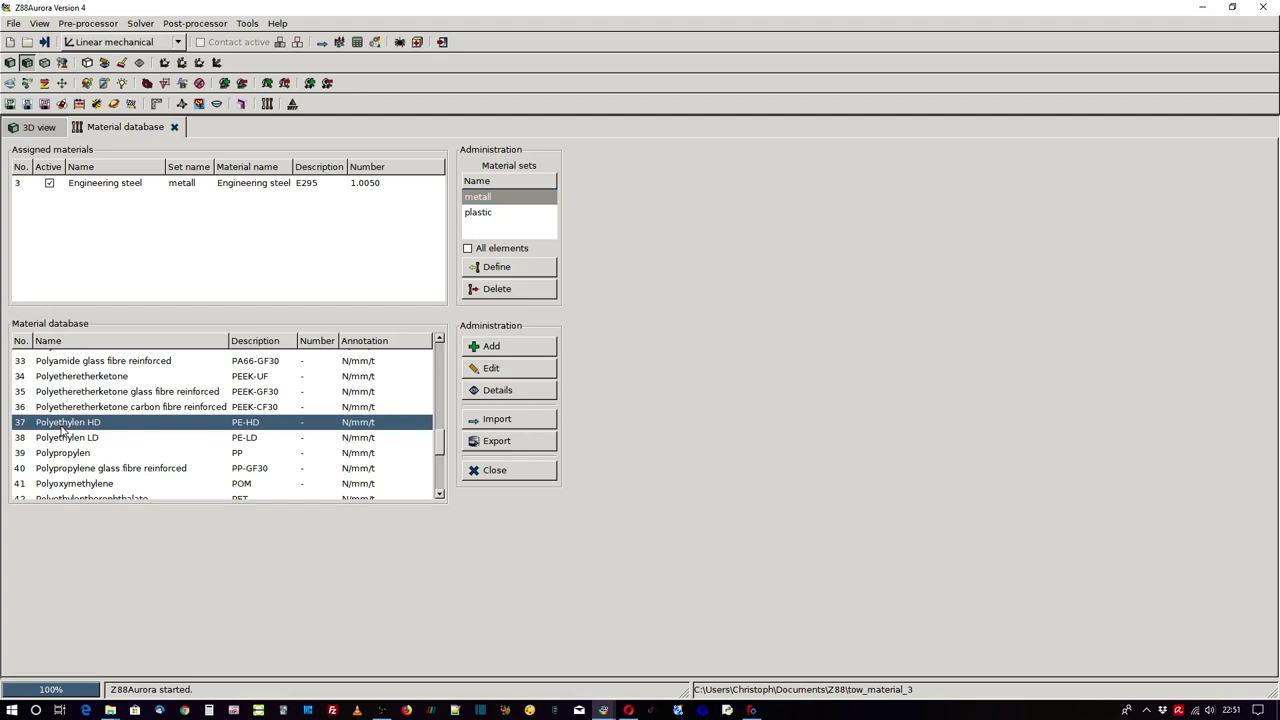
left_click(479, 214)
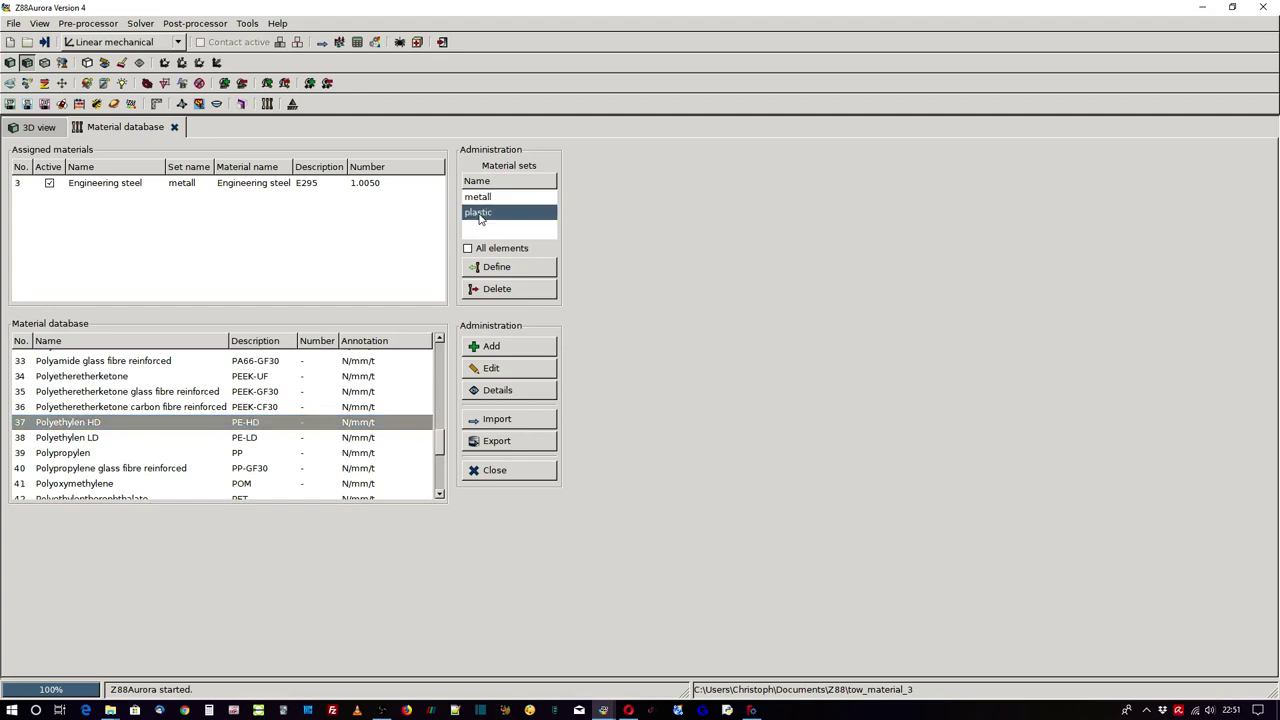
left_click(490, 268)
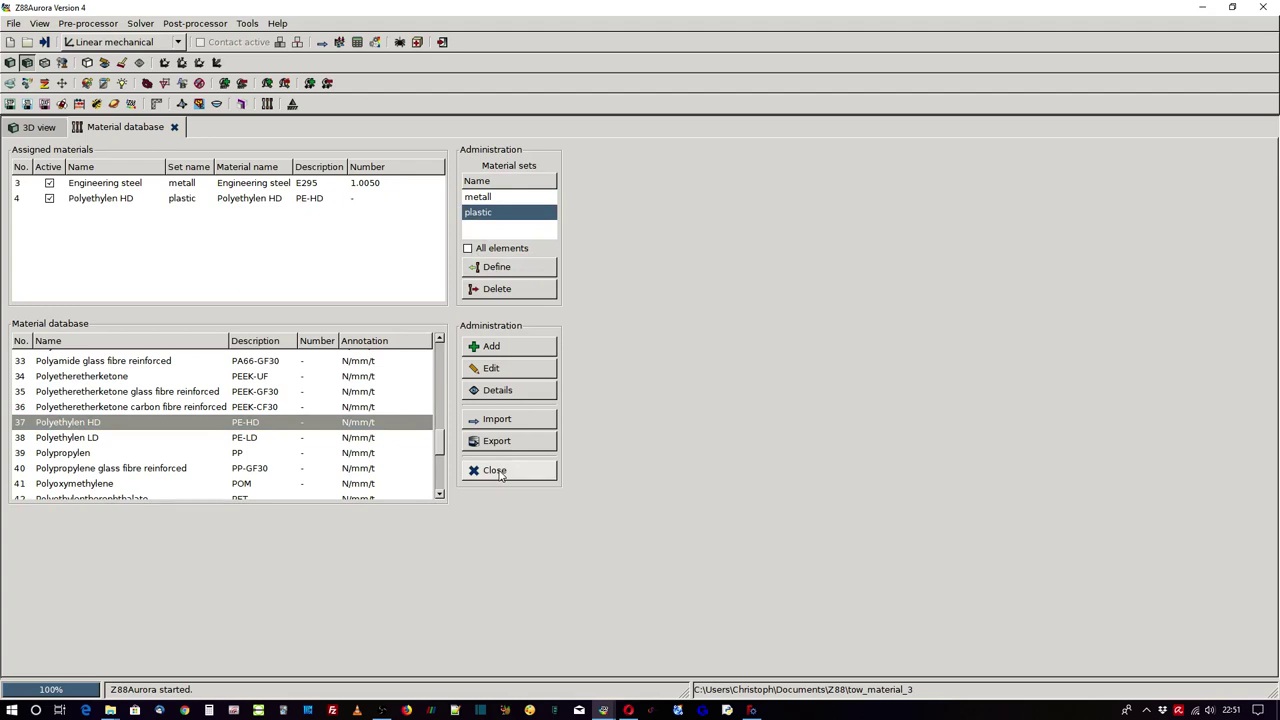
left_click(494, 471)
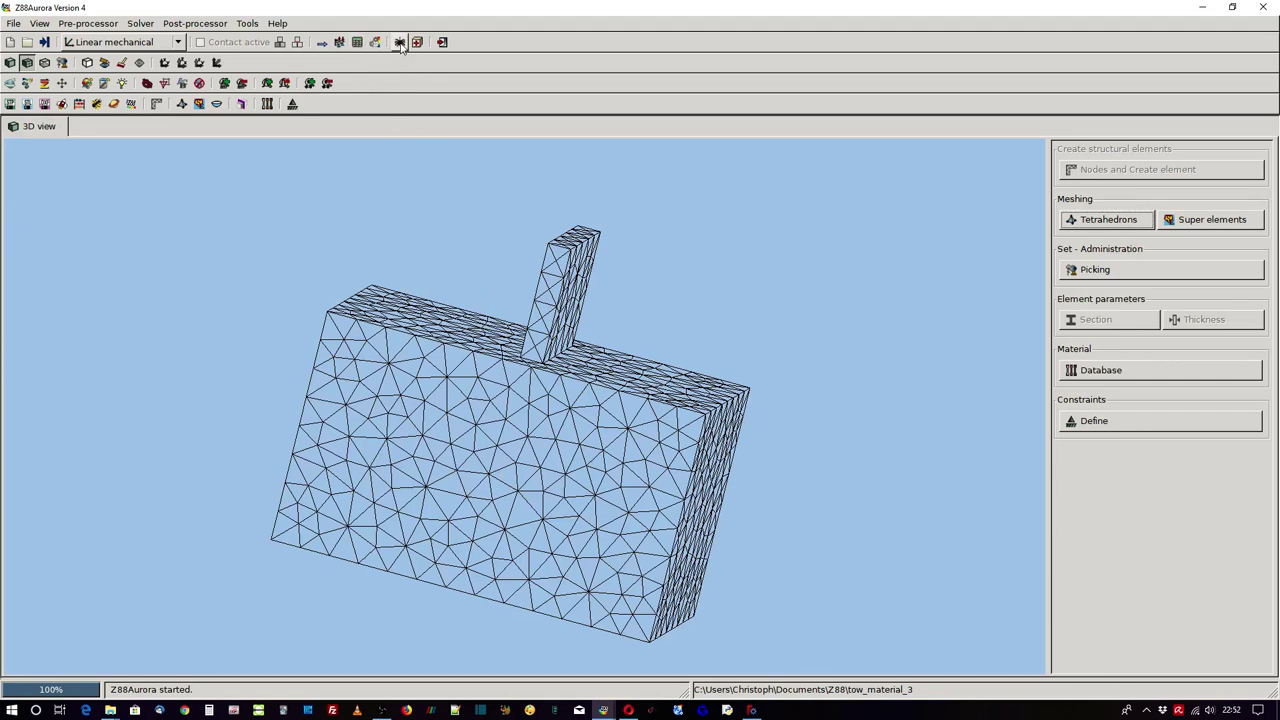
left_click(399, 42)
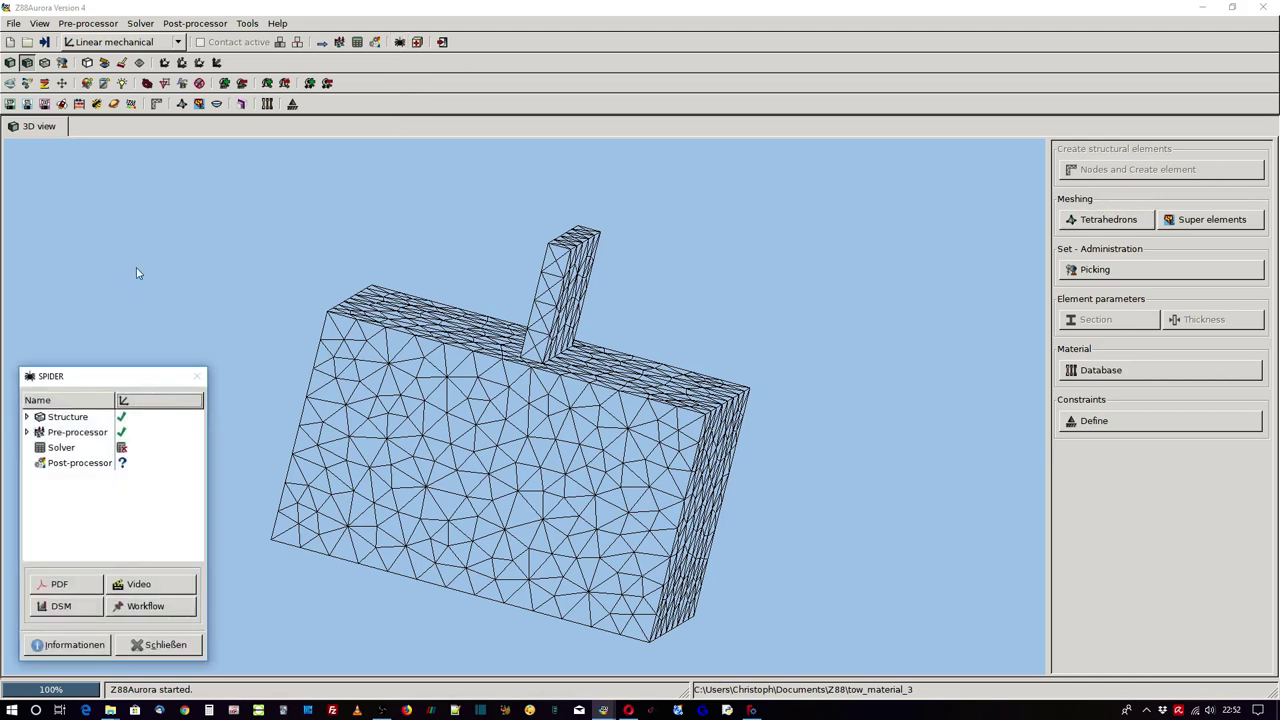
left_click(27, 418)
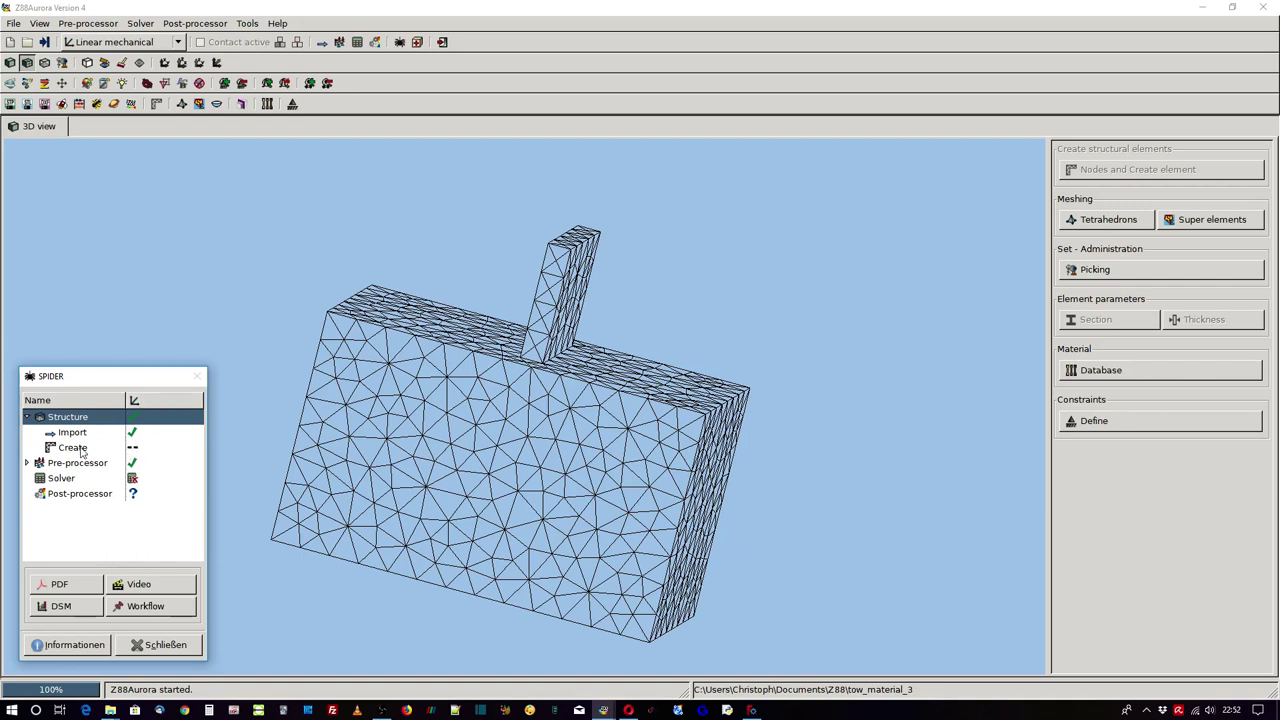
left_click(27, 418)
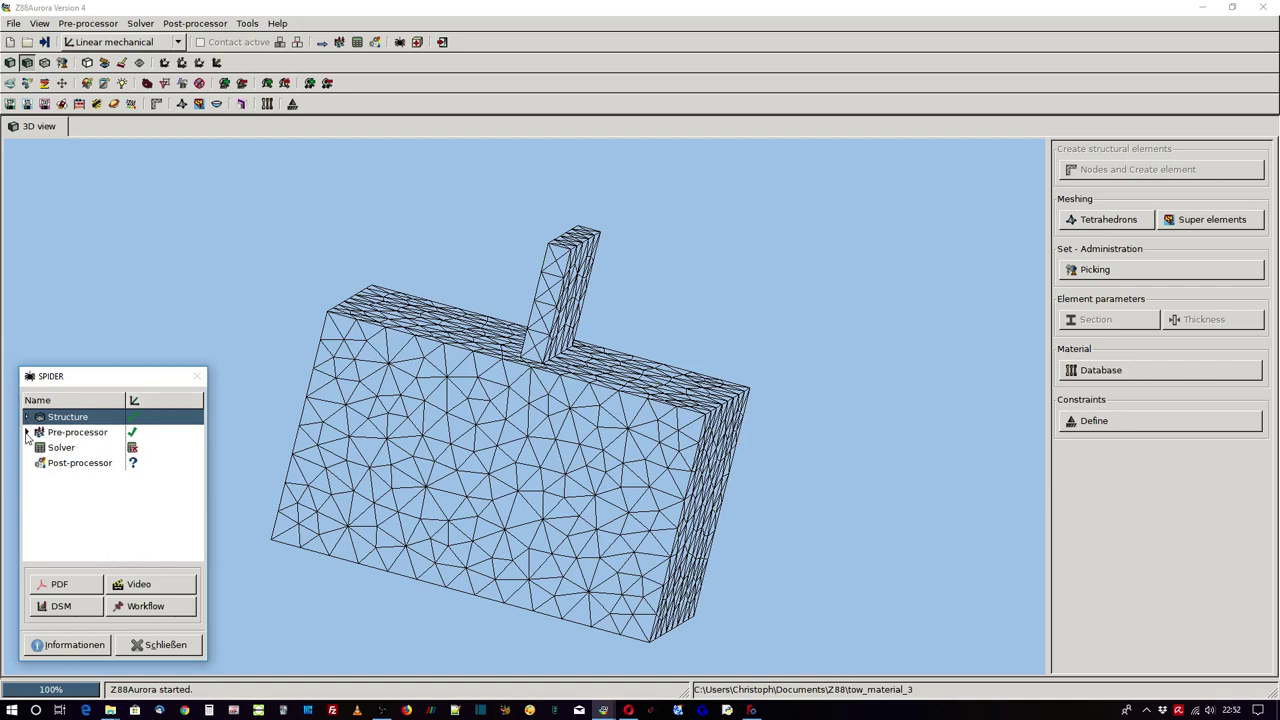
left_click(27, 432)
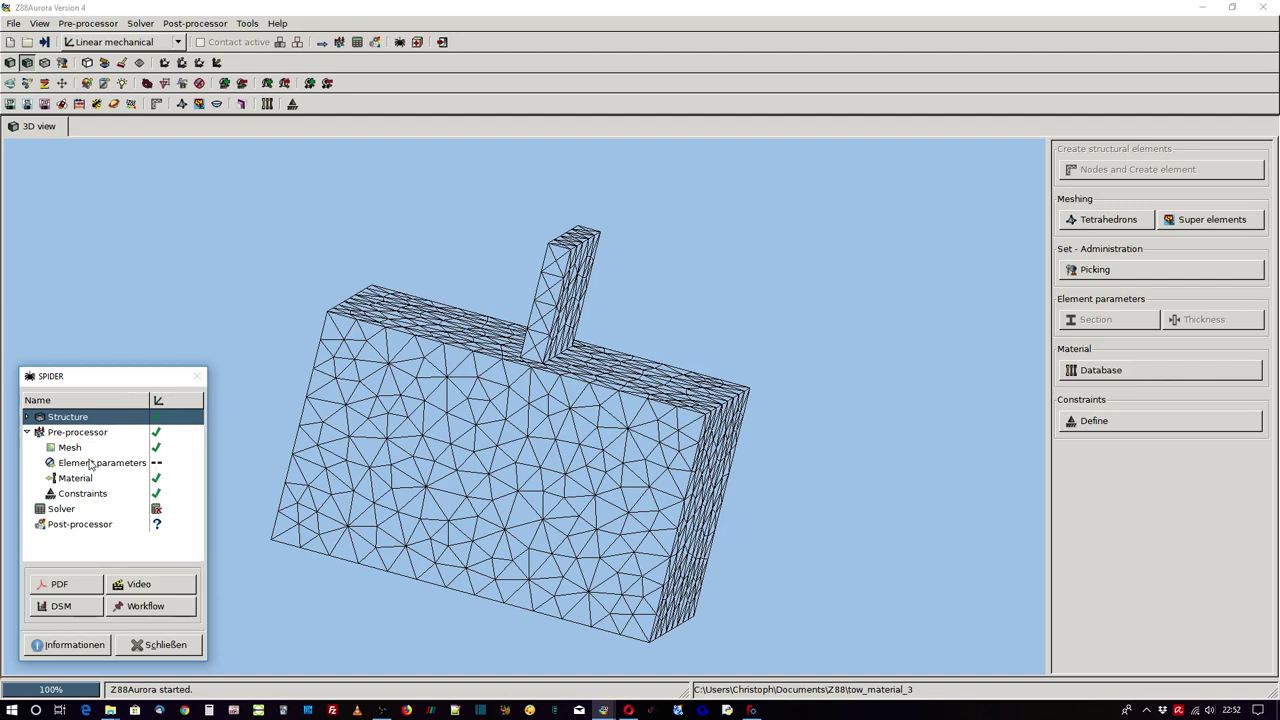
left_click(149, 646)
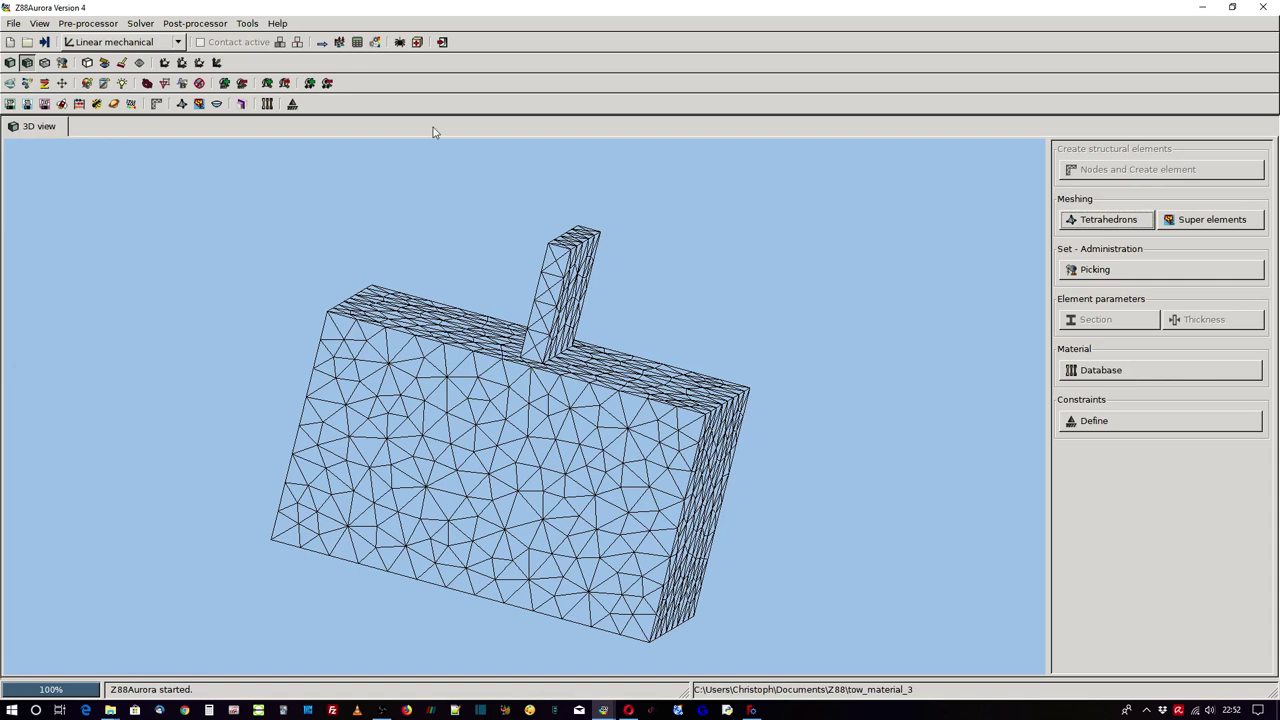
Step: Run the calculation with the PARDISO solver and dismiss the Solverinfo success message
left_click(356, 42)
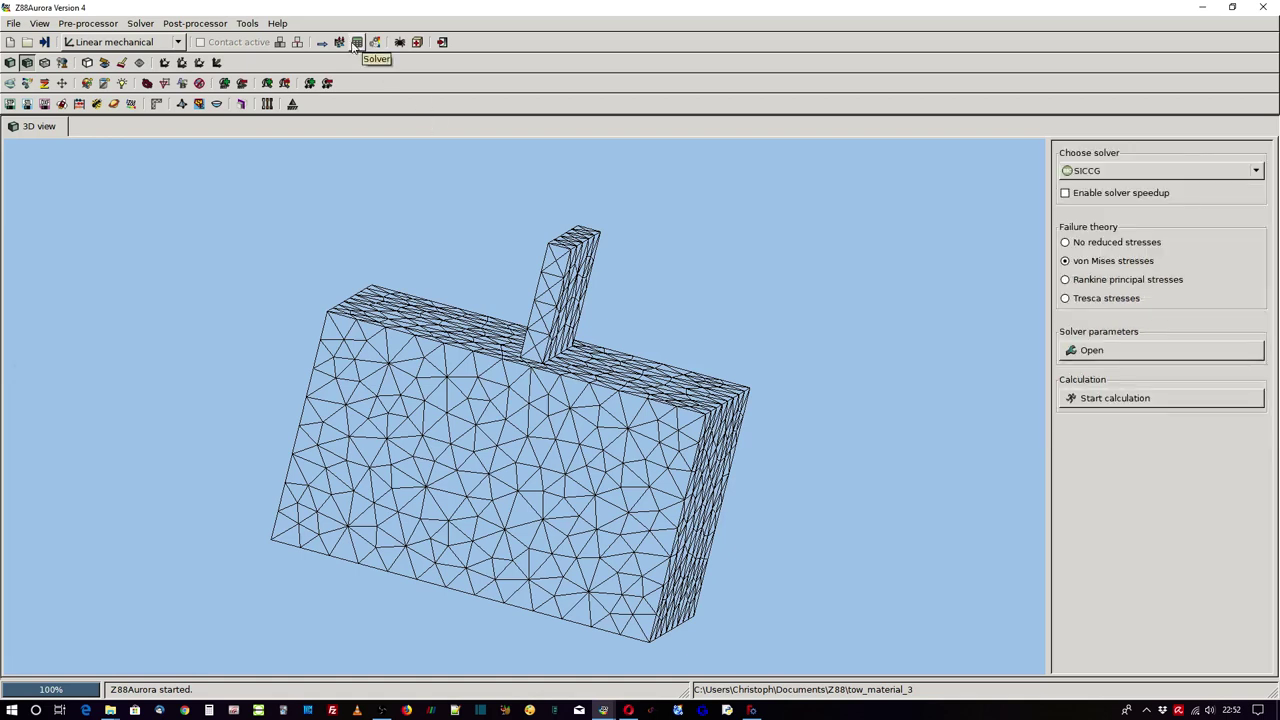
left_click(1130, 173)
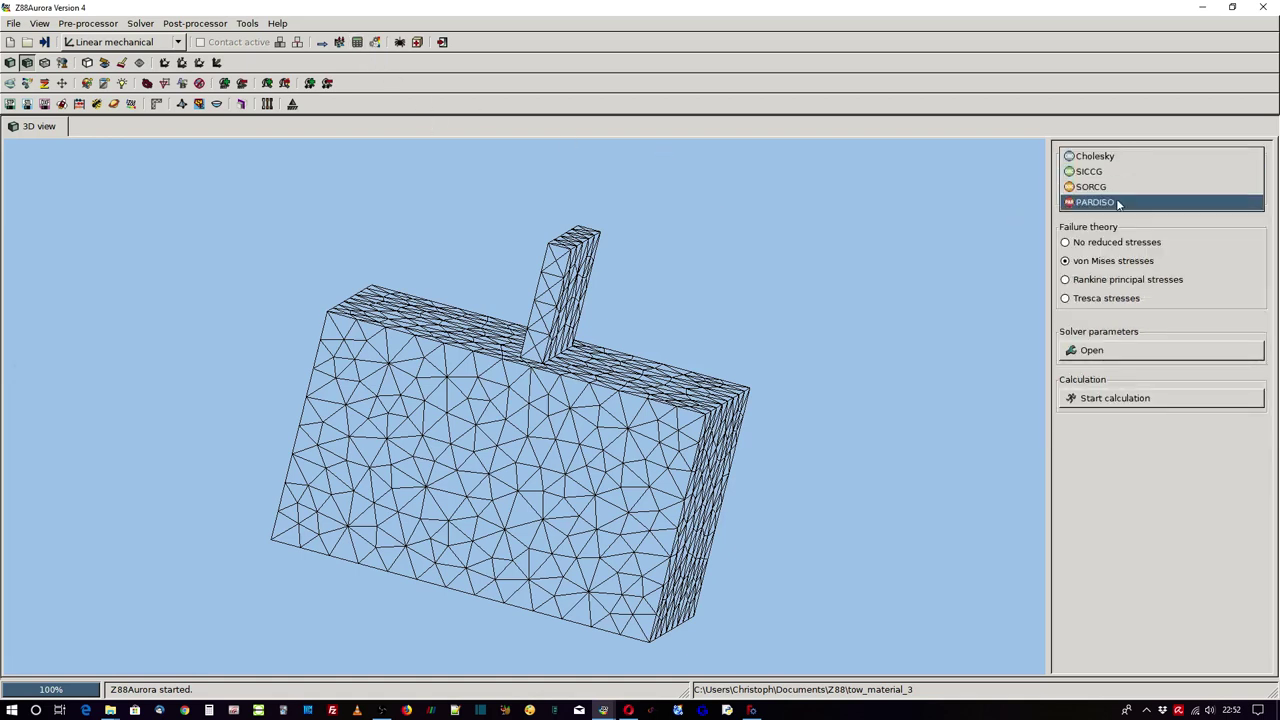
left_click(1118, 203)
left_click(1111, 398)
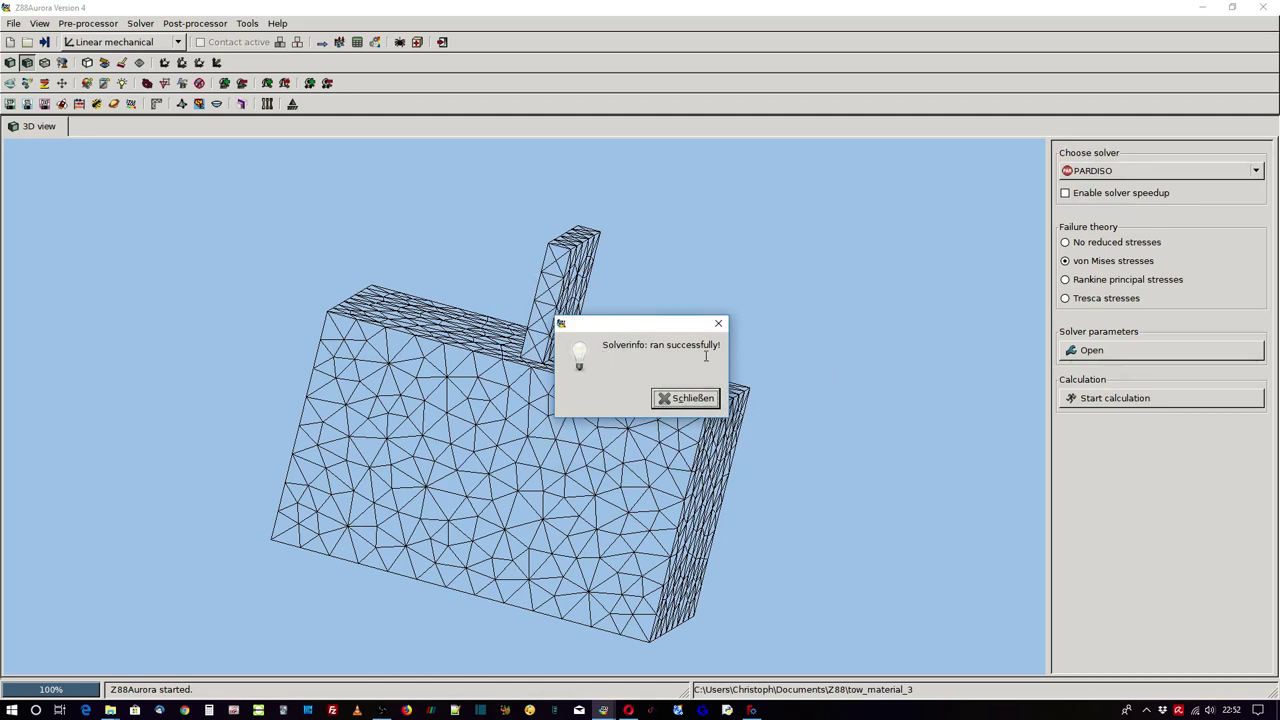
left_click(689, 398)
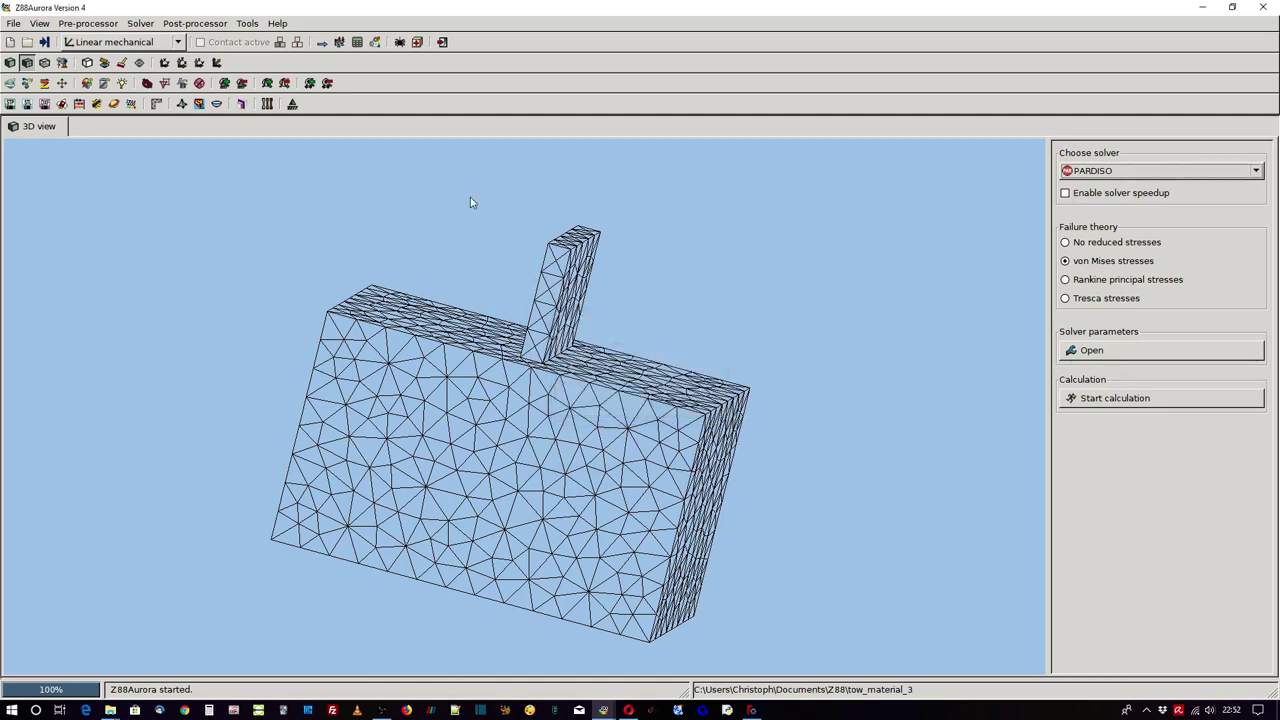
Step: Show the total displacements plot with increased deformation scaling
left_click(375, 42)
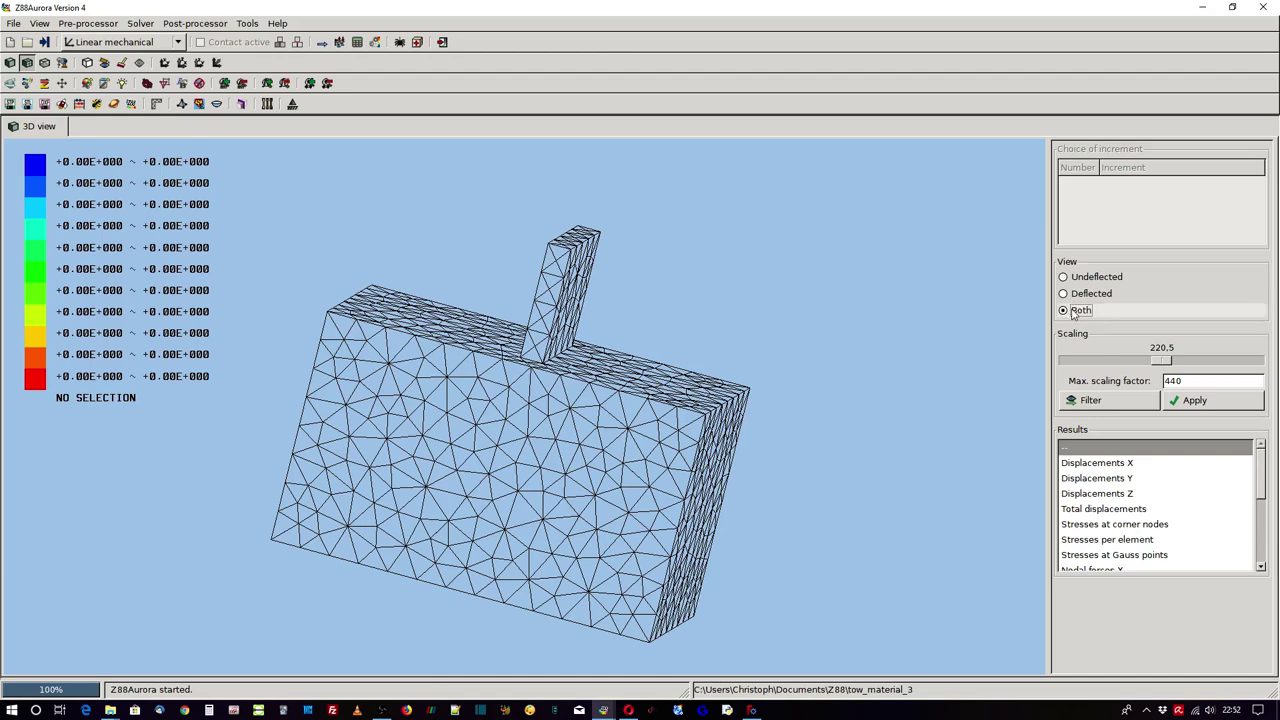
left_click(1112, 511)
mouse_move(1160, 361)
left_mouse_down()
mouse_move(1232, 364)
mouse_move(1110, 366)
mouse_move(1201, 366)
mouse_move(1160, 366)
left_mouse_up()
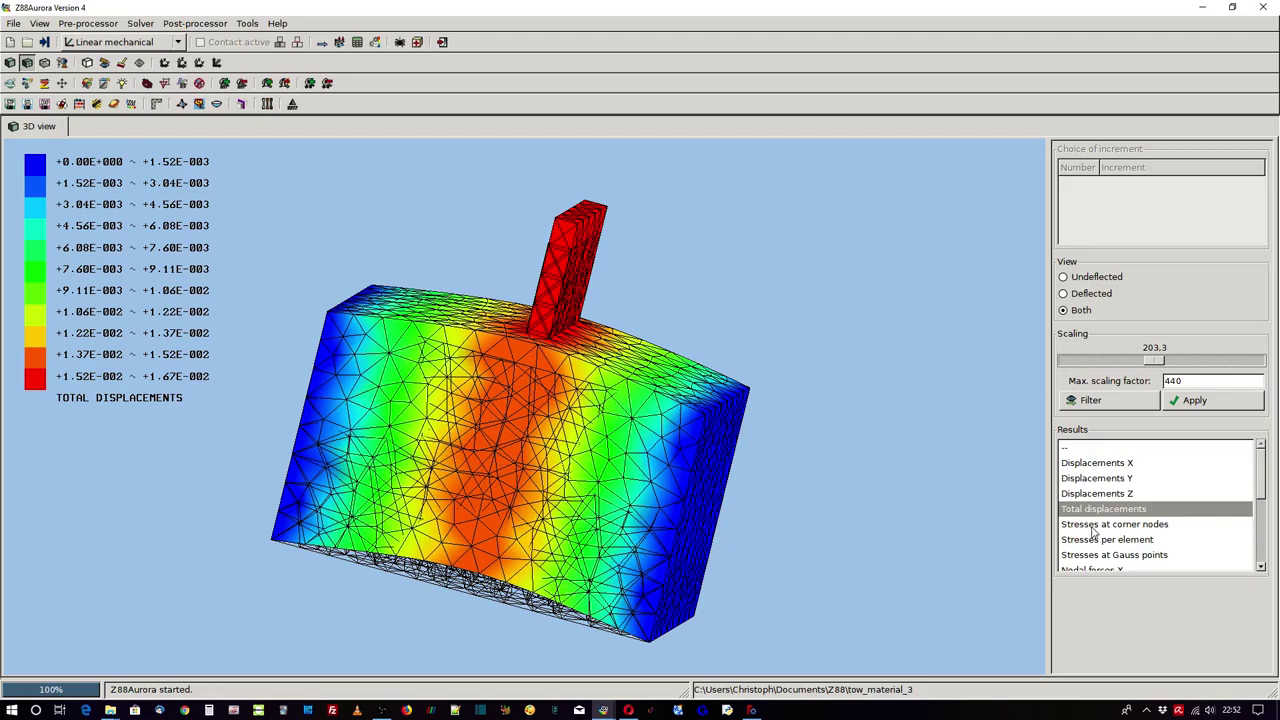
Step: Show stresses at corner nodes in a centred front view
left_click(1094, 526)
mouse_move(490, 495)
middle_mouse_down()
mouse_move(686, 441)
mouse_move(608, 337)
mouse_move(625, 480)
middle_mouse_up()
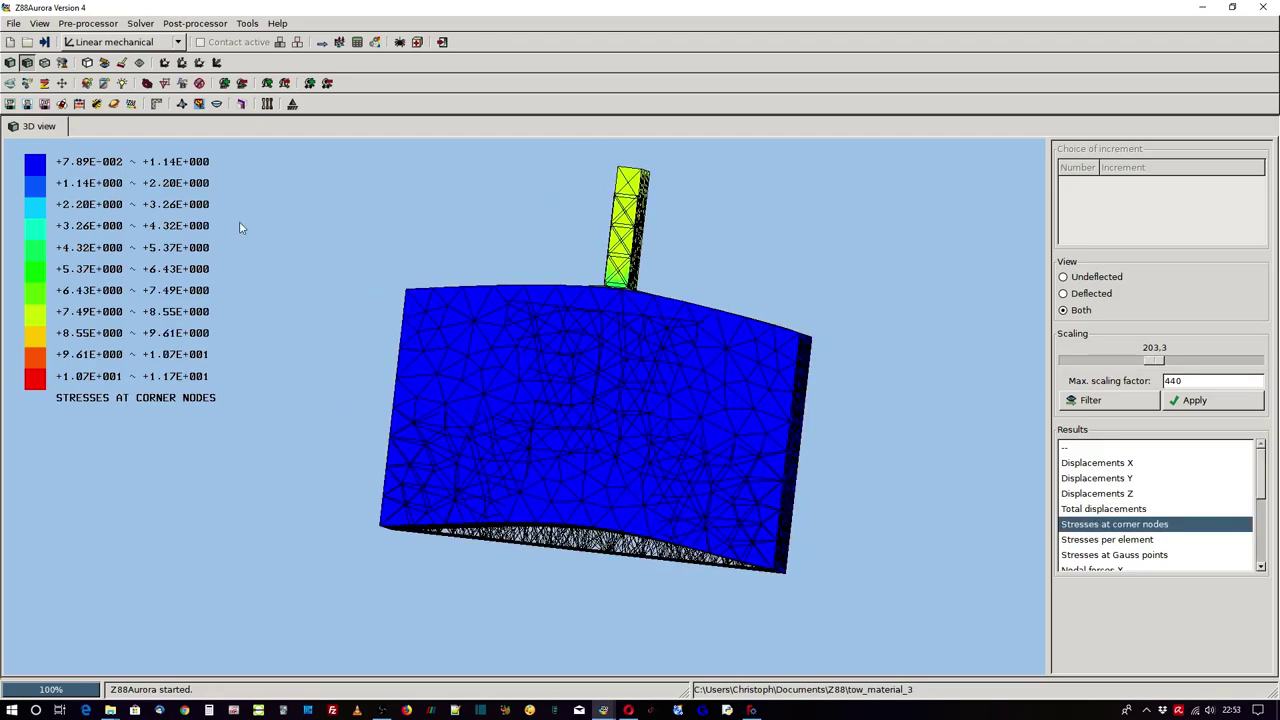
left_click(180, 100)
scroll(359, 440, "up", 1)
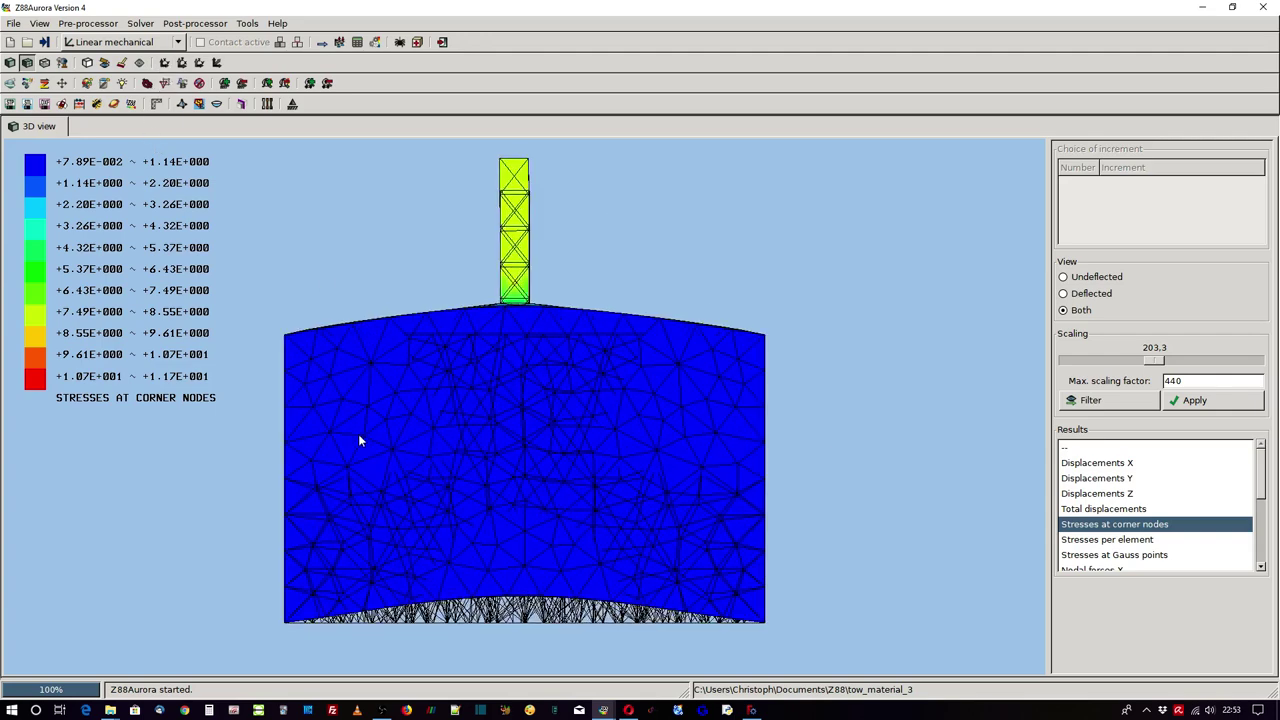
middle_click_drag(441, 424, 594, 425, "shift")
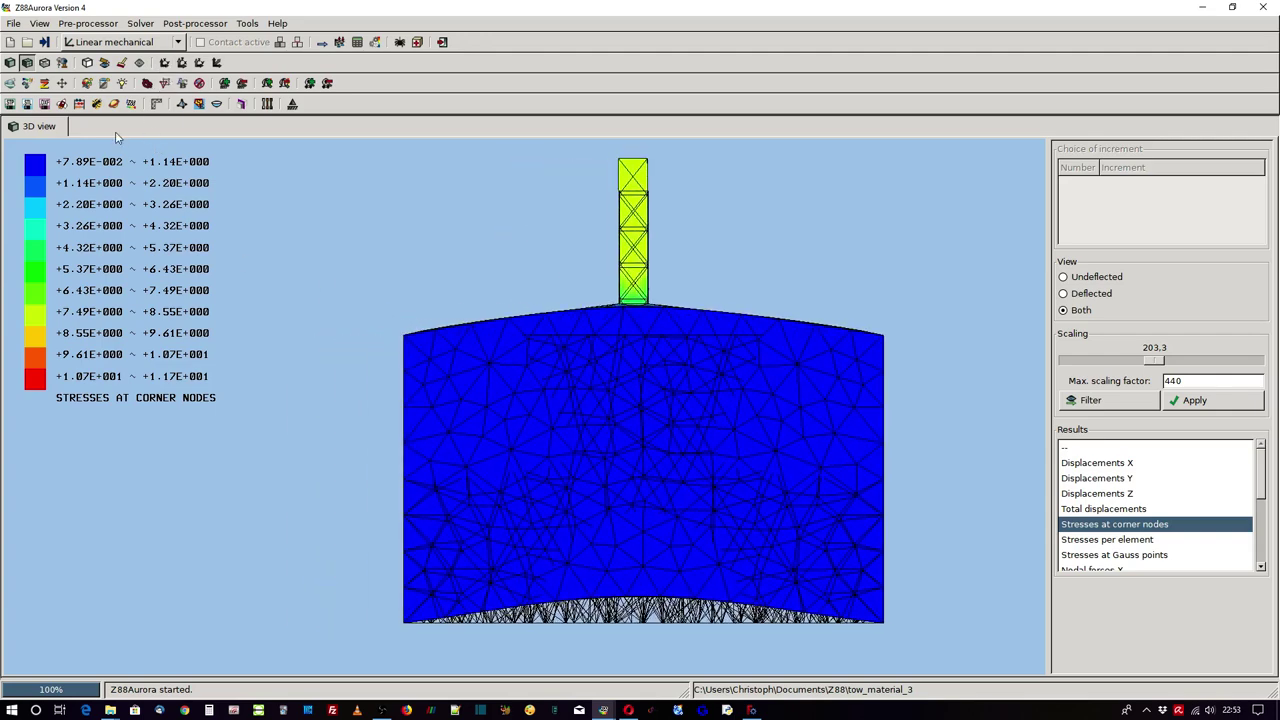
left_click(40, 26)
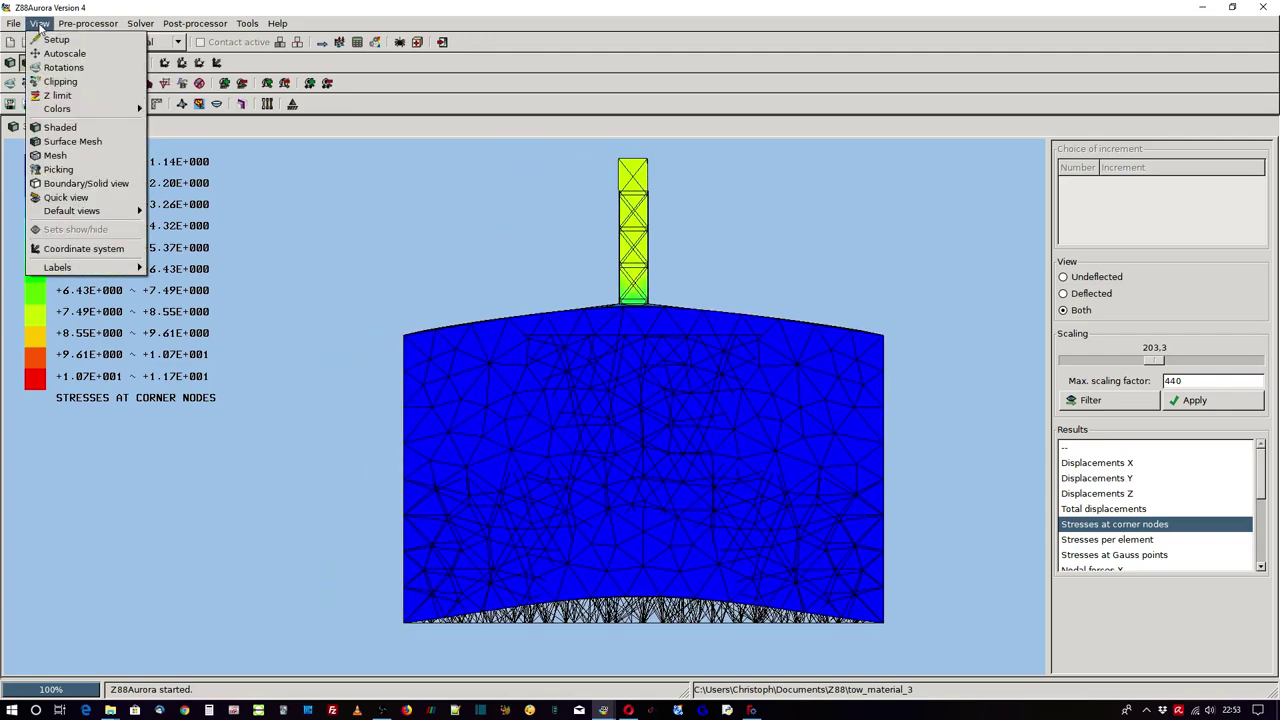
Step: Clip the model's front to inspect internal stresses below the web
left_click(68, 84)
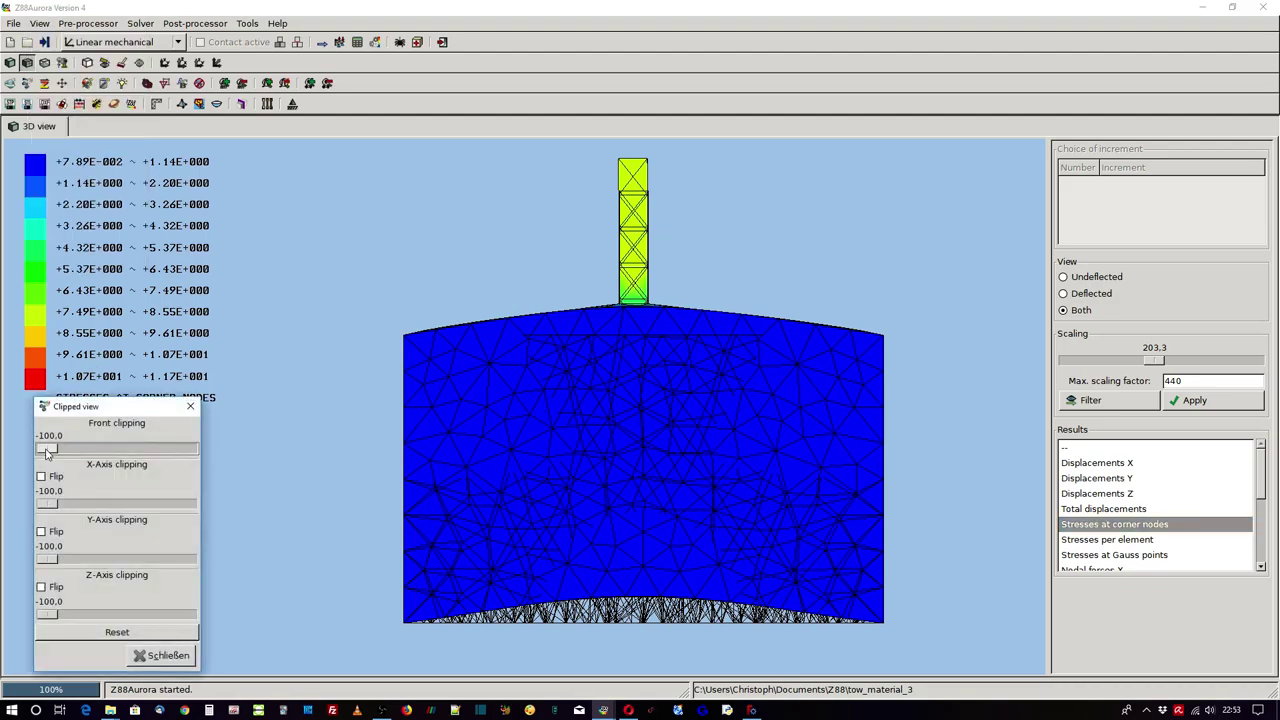
left_click_drag(46, 450, 114, 461)
mouse_move(778, 328)
middle_mouse_down()
mouse_move(796, 228)
mouse_move(699, 296)
mouse_move(757, 262)
middle_mouse_up()
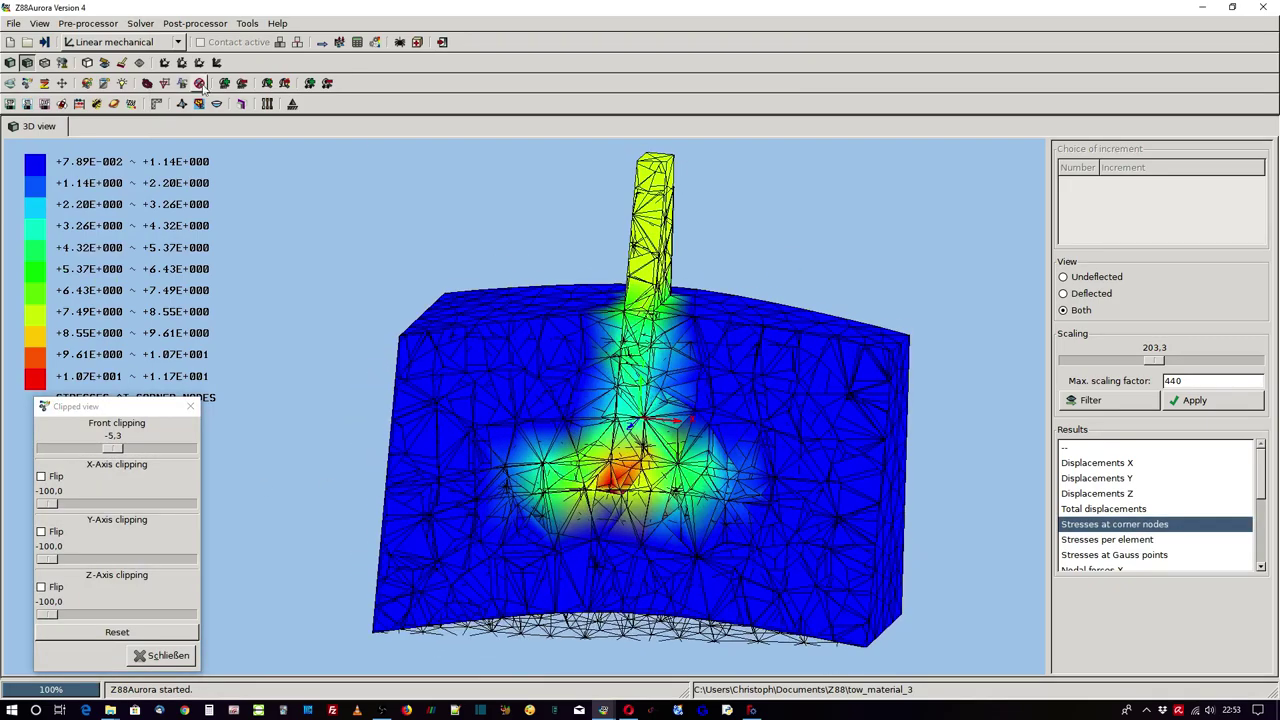
left_click(164, 62)
scroll(368, 481, "down", 1)
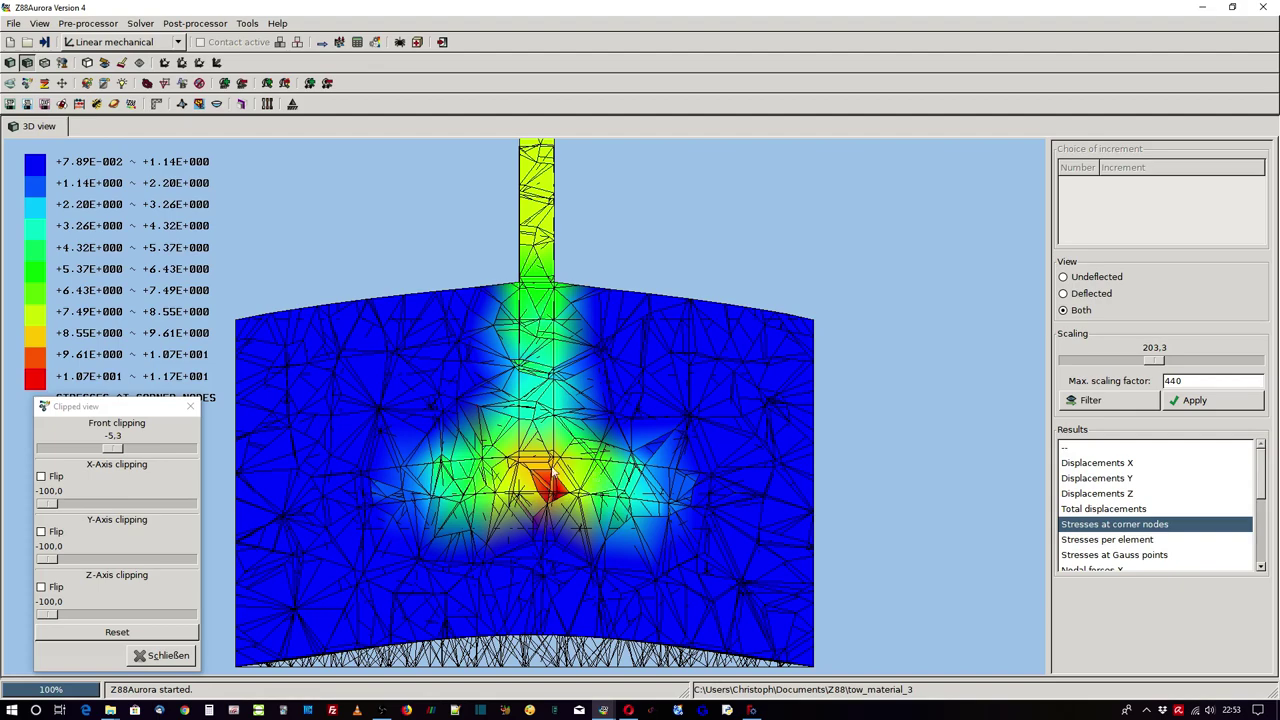
middle_click_drag(392, 463, 556, 451)
scroll(556, 451, "down", 2)
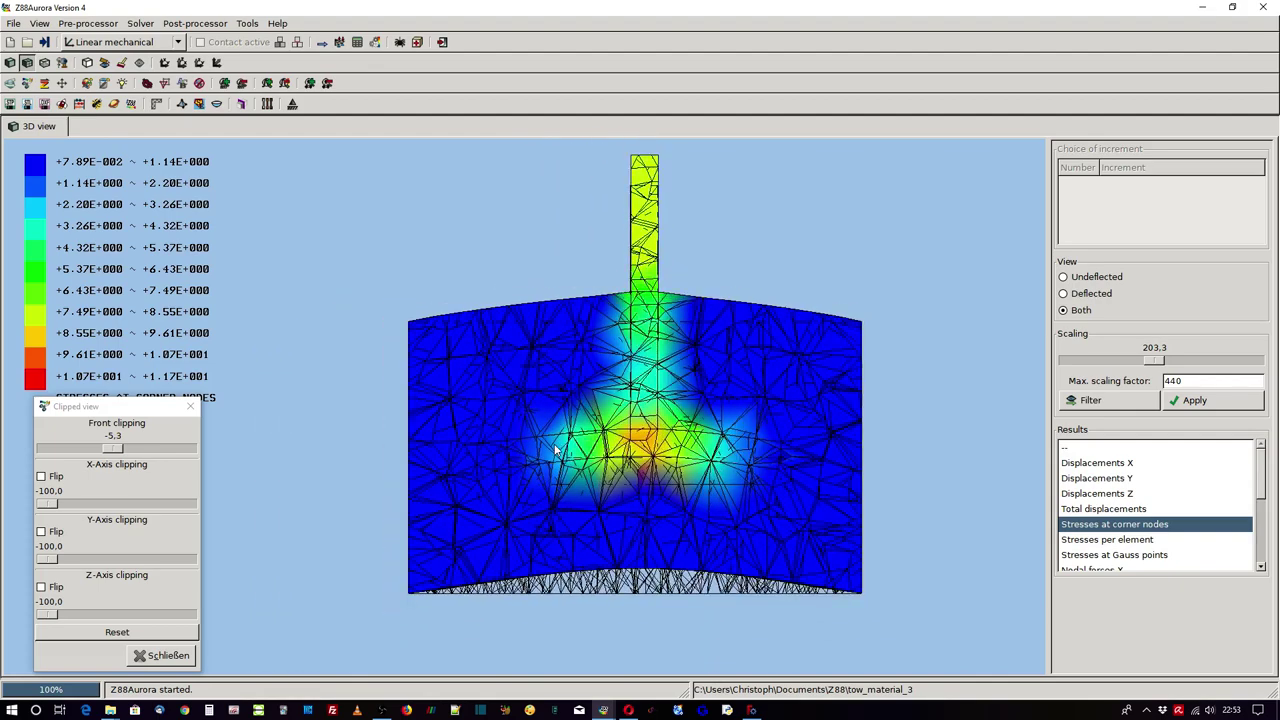
middle_click_drag(565, 388, 568, 424)
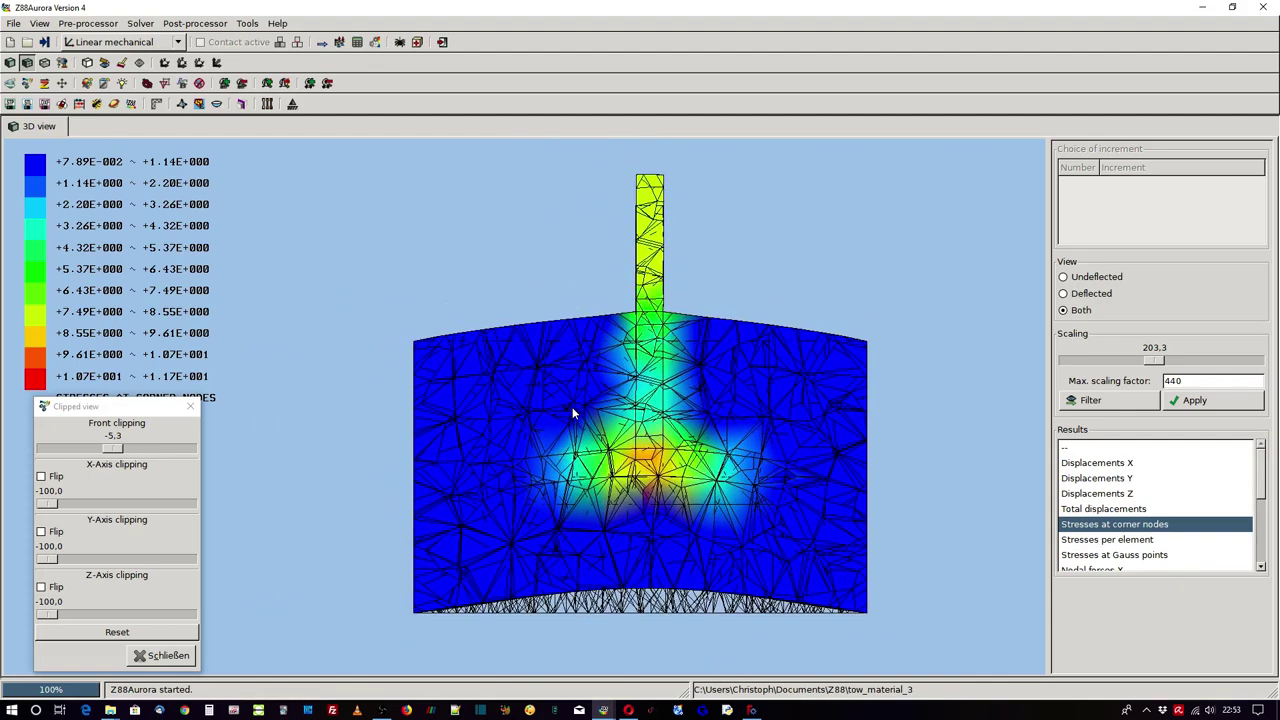
Step: Reset the clipping and show total displacements on the full model in a 3D view
left_click(117, 632)
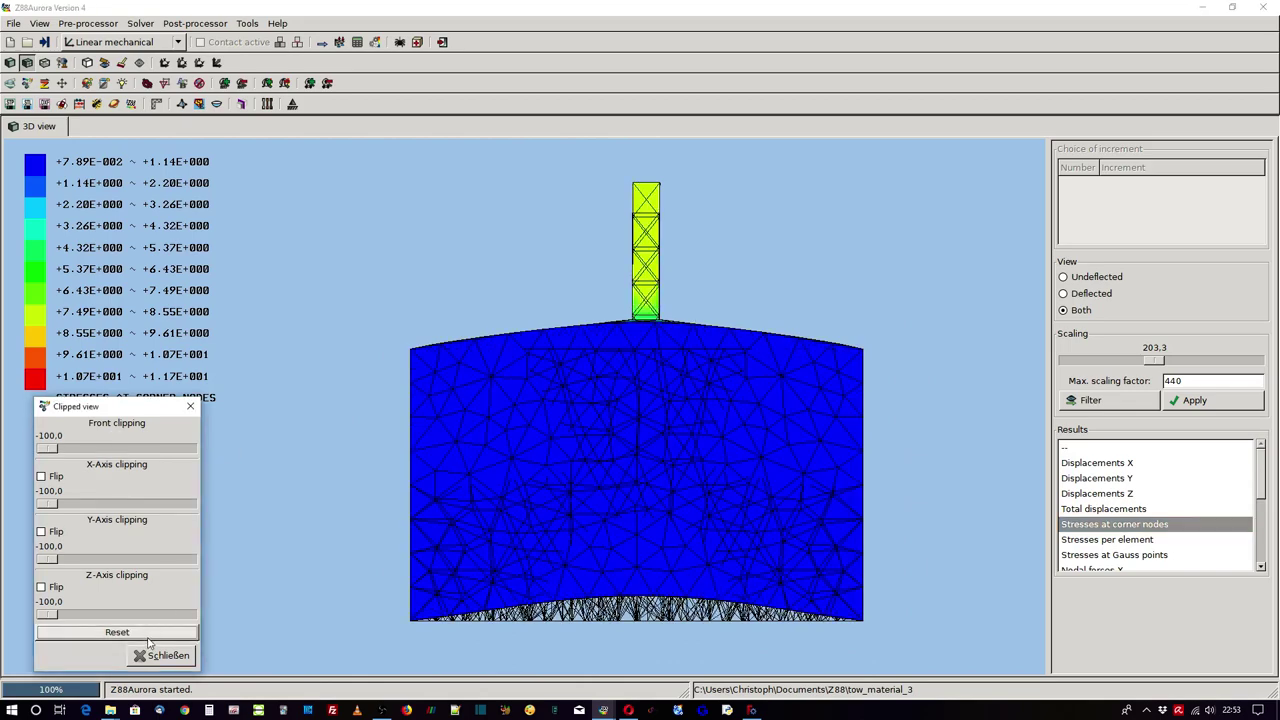
left_click(162, 655)
mouse_move(702, 375)
left_mouse_down()
mouse_move(634, 409)
mouse_move(654, 428)
left_mouse_up()
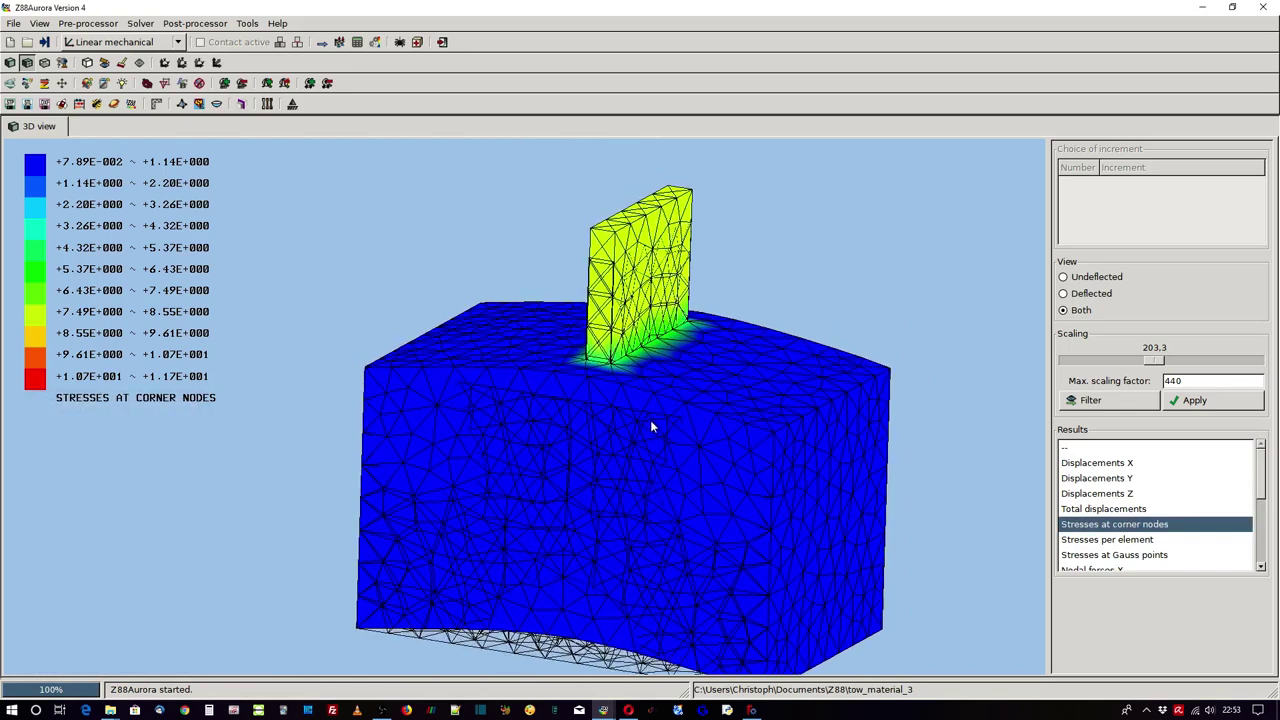
left_click(1088, 510)
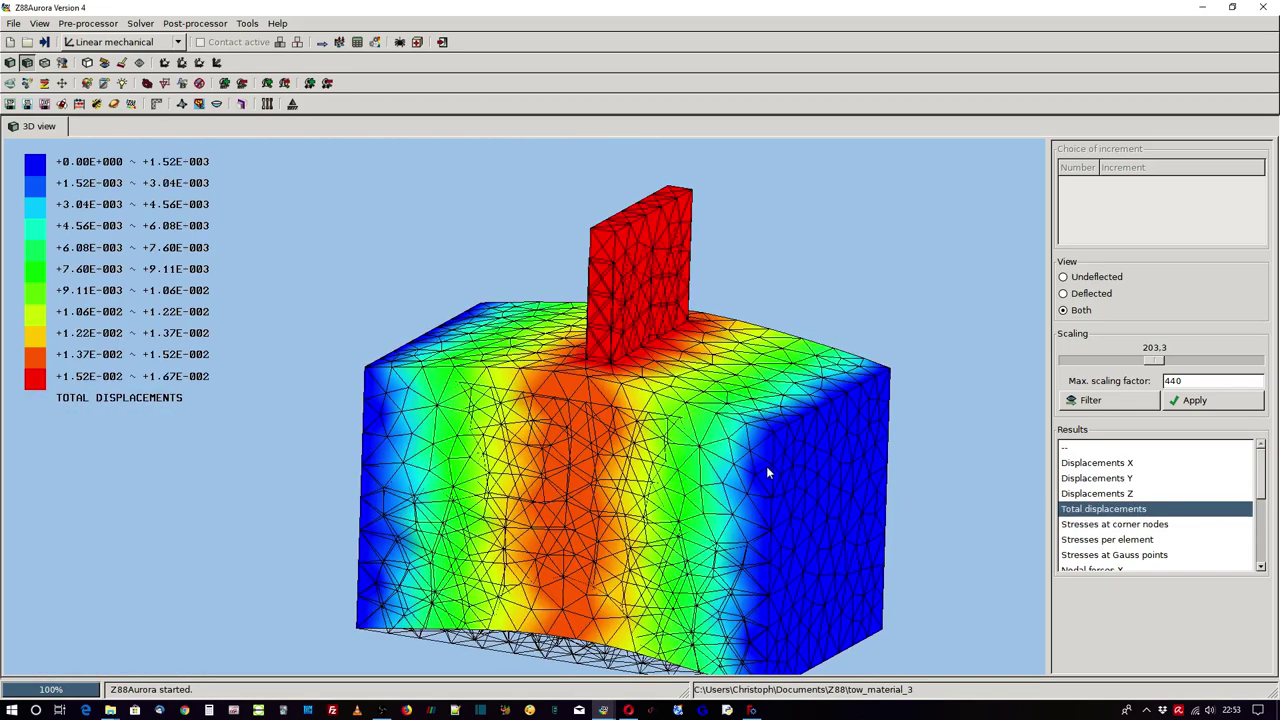